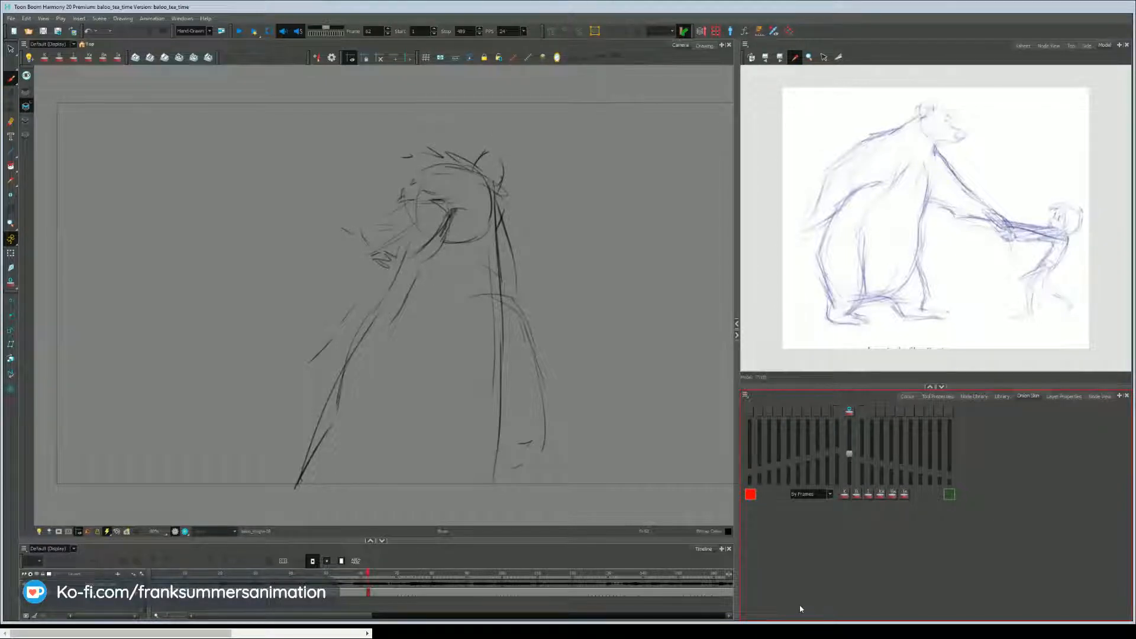
# Flip between the first and second bear poses to compare their rough sketches.
pyautogui.moveTo(220, 398); pyautogui.dragTo(239, 396)
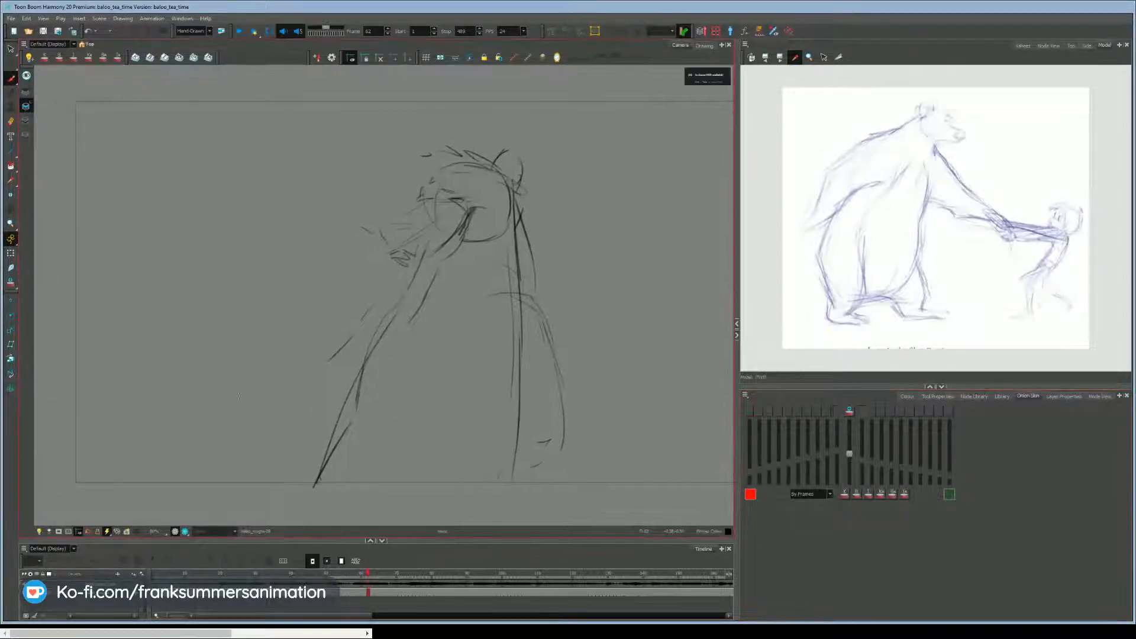
pyautogui.hotkey('shift', ',')
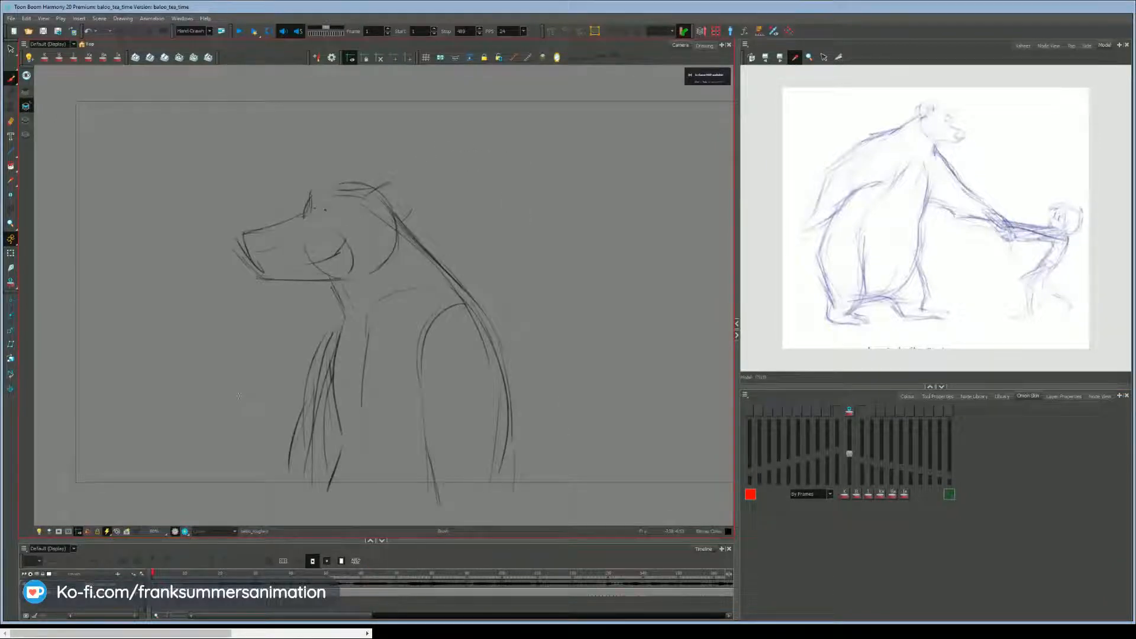
pyautogui.moveTo(239, 396); pyautogui.dragTo(238, 391)
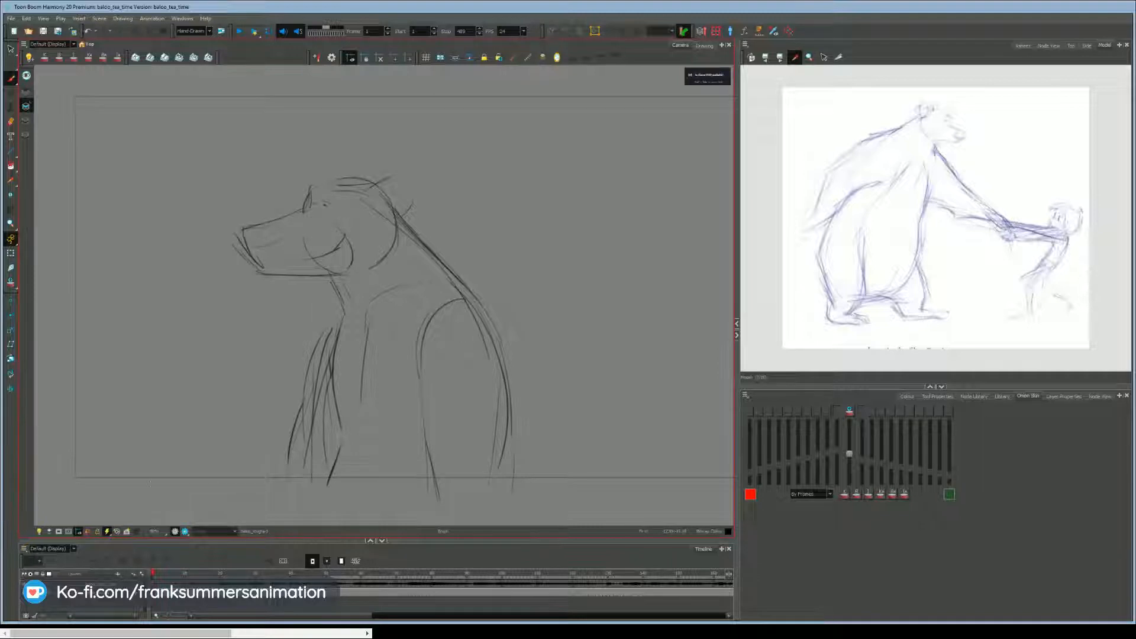
pyautogui.press('.')
pyautogui.press('g')
pyautogui.press('f')
pyautogui.press('g')
pyautogui.press('f')
pyautogui.press('g')
pyautogui.press('f')
pyautogui.press('g')
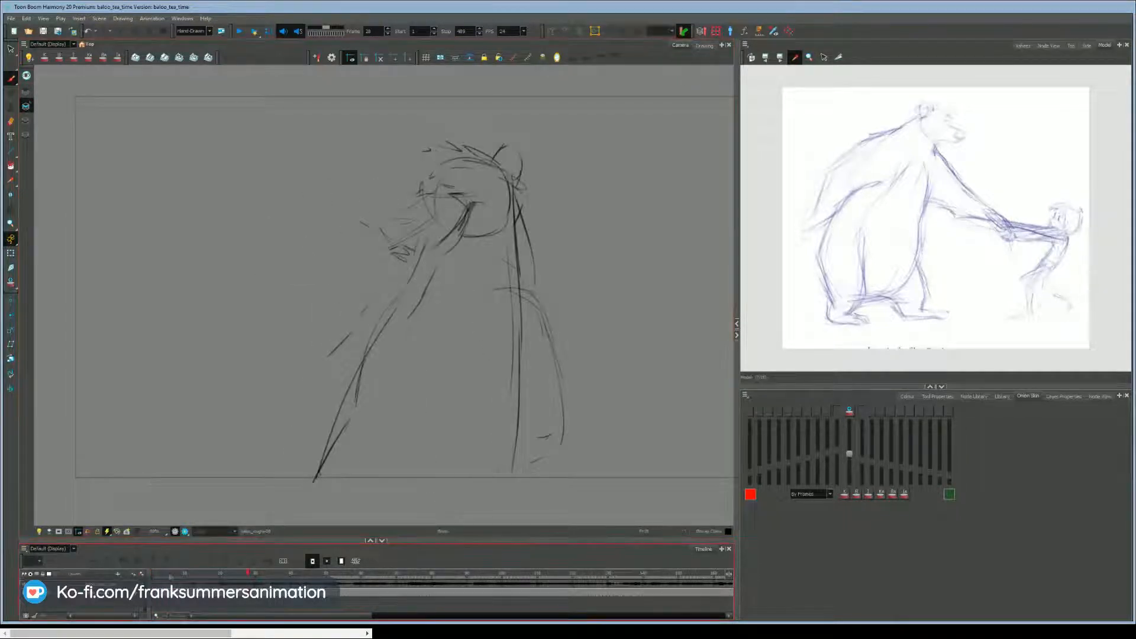
pyautogui.click(161, 572)
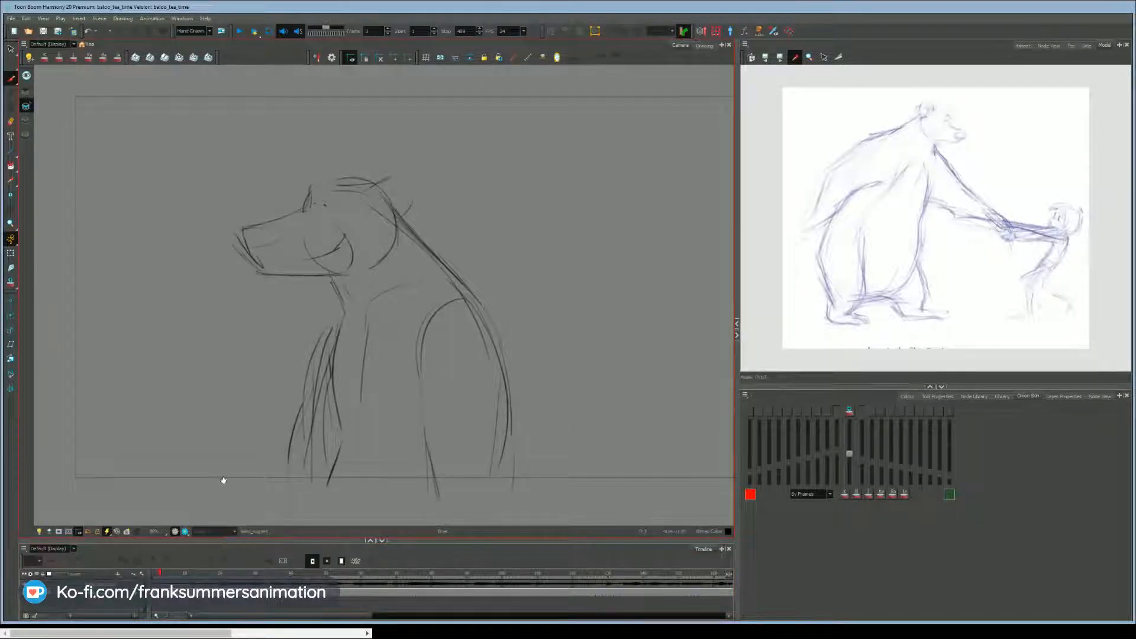
pyautogui.press('g')
pyautogui.press('f')
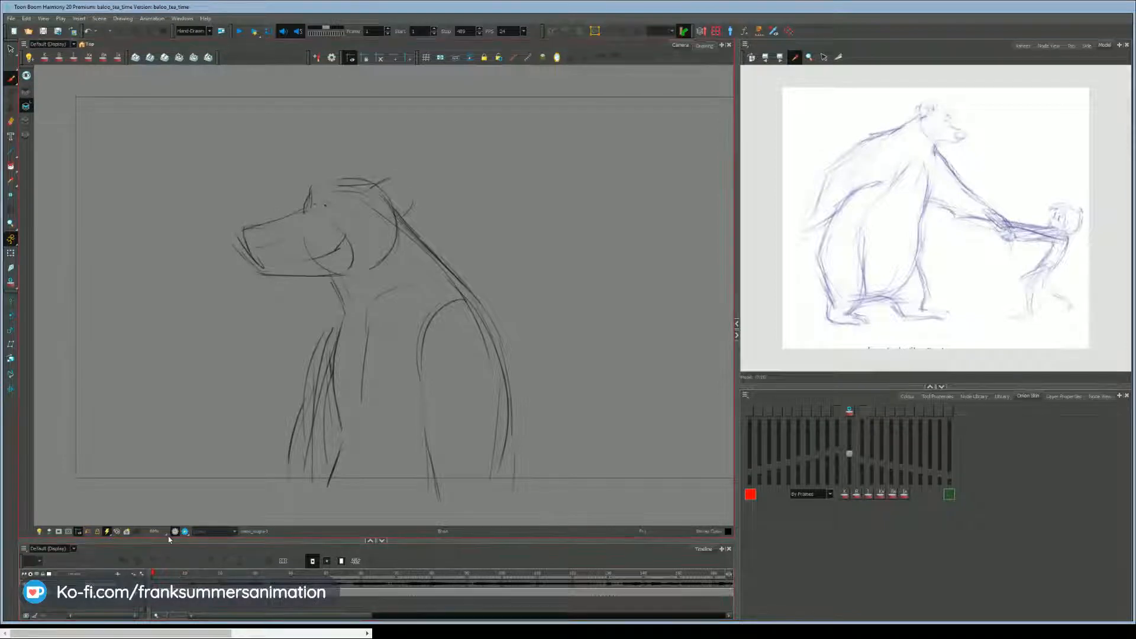
# Play the rough animation and check the pose change between frames 27 and 28.
pyautogui.press('Return')
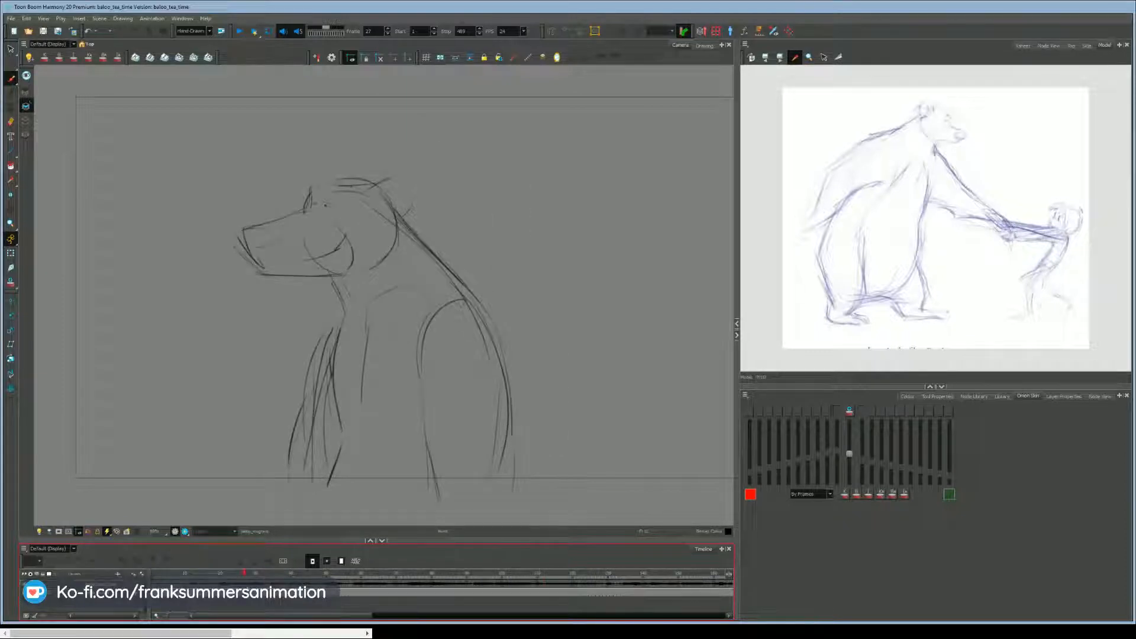
pyautogui.press('.')
pyautogui.press(',')
pyautogui.press('.')
pyautogui.press(',')
pyautogui.press('.')
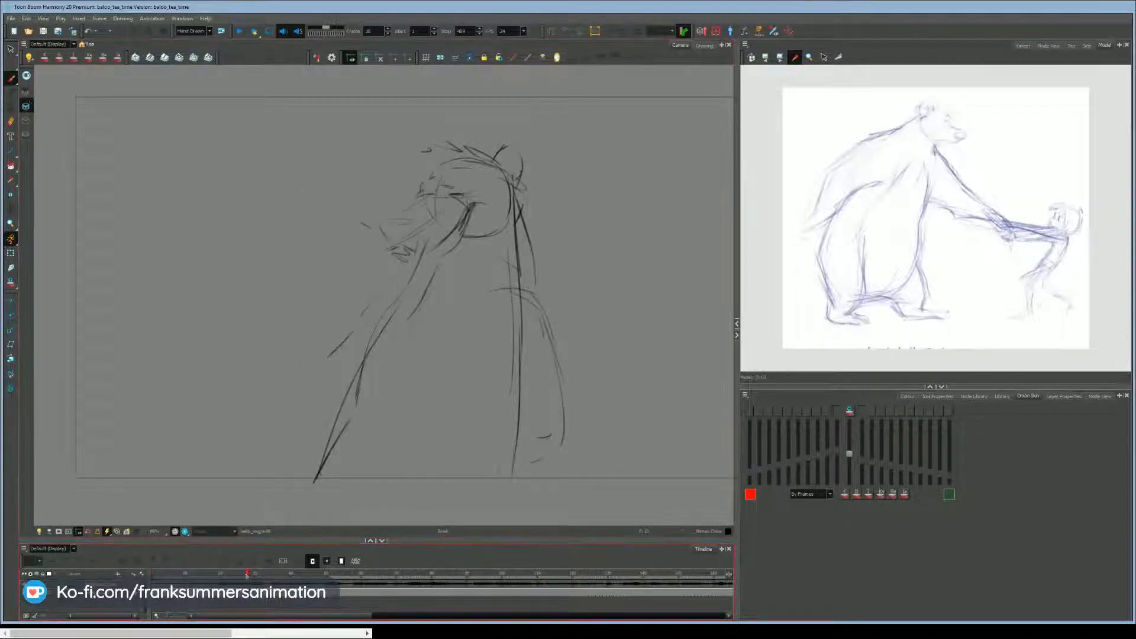
pyautogui.press(',')
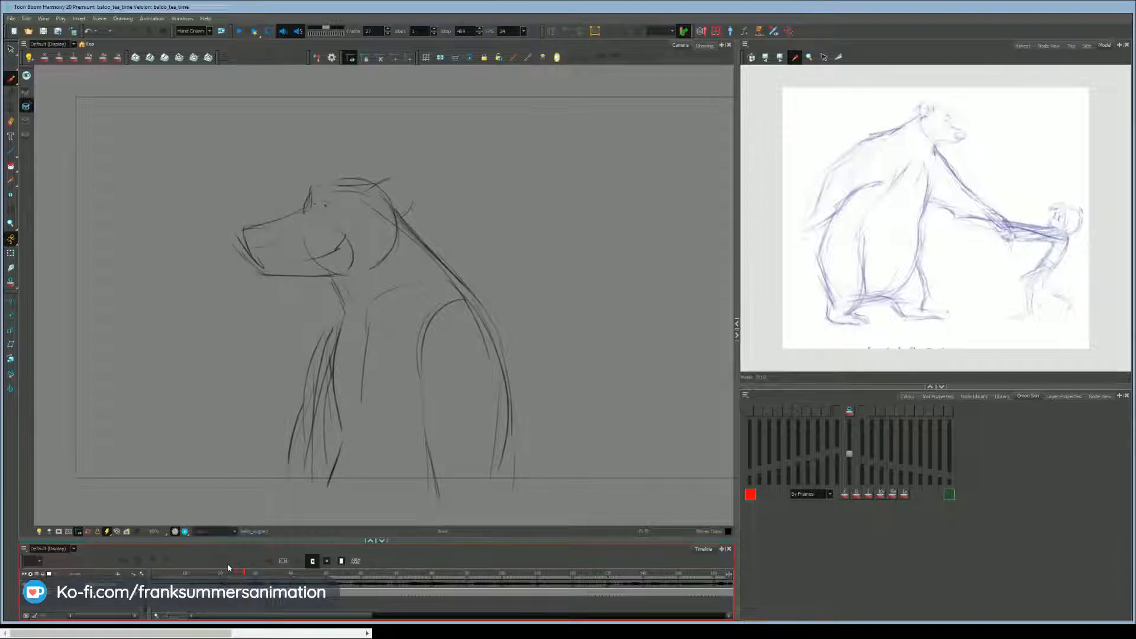
# Browse the bear reference drawings, ending on the sketch of the bear holding the child's hands.
pyautogui.click(768, 61)
pyautogui.click(766, 58)
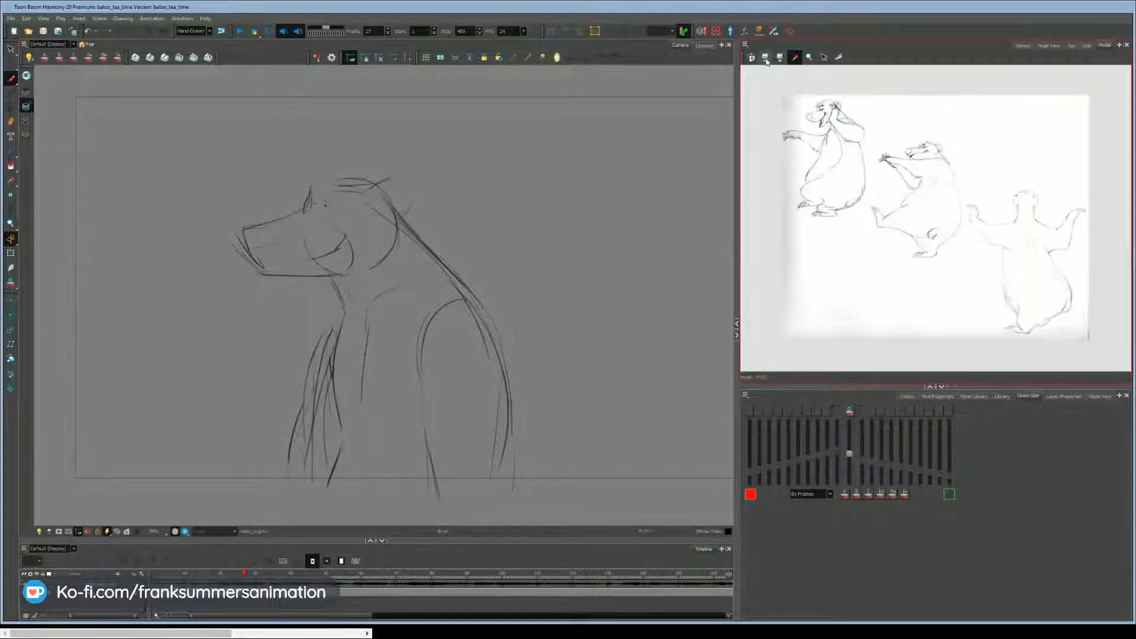
pyautogui.click(766, 58)
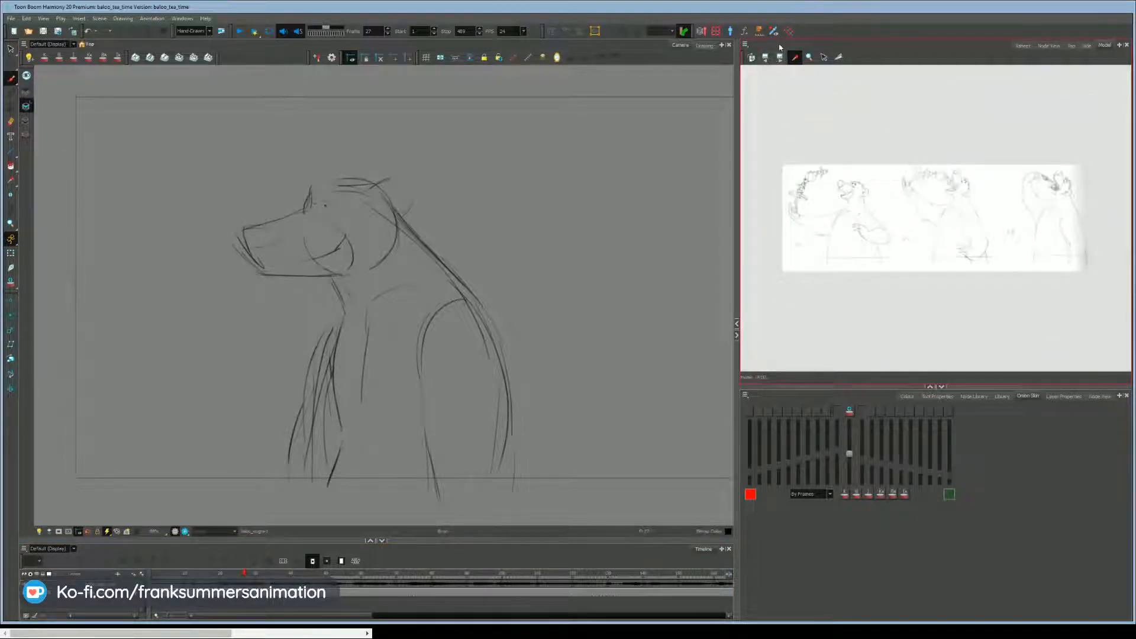
pyautogui.click(766, 59)
pyautogui.click(766, 60)
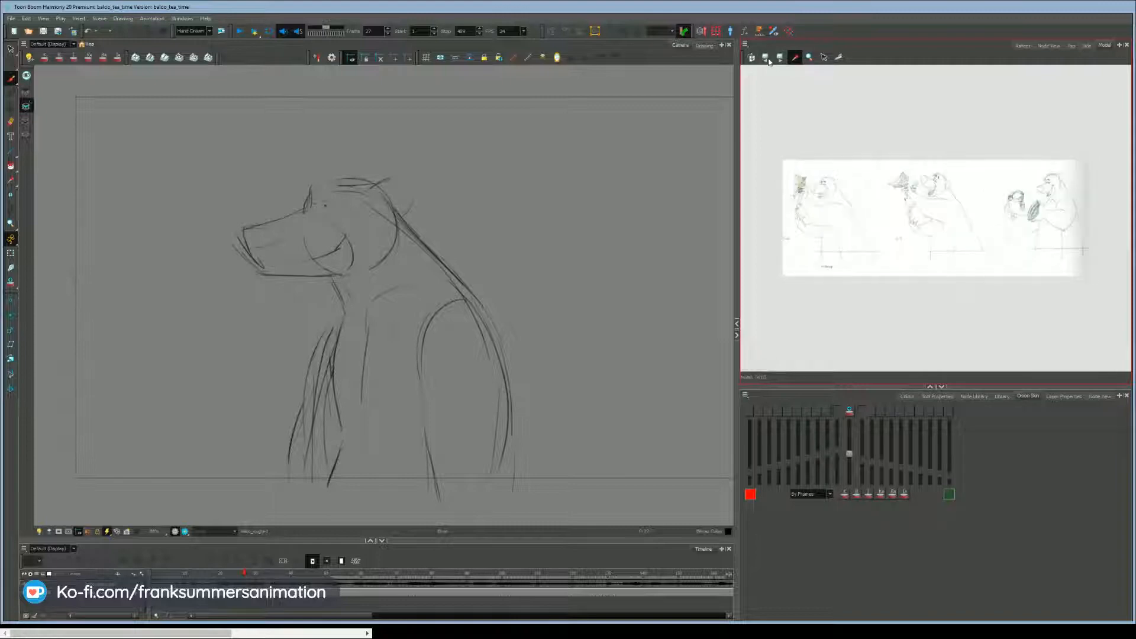
pyautogui.click(766, 59)
pyautogui.click(766, 59)
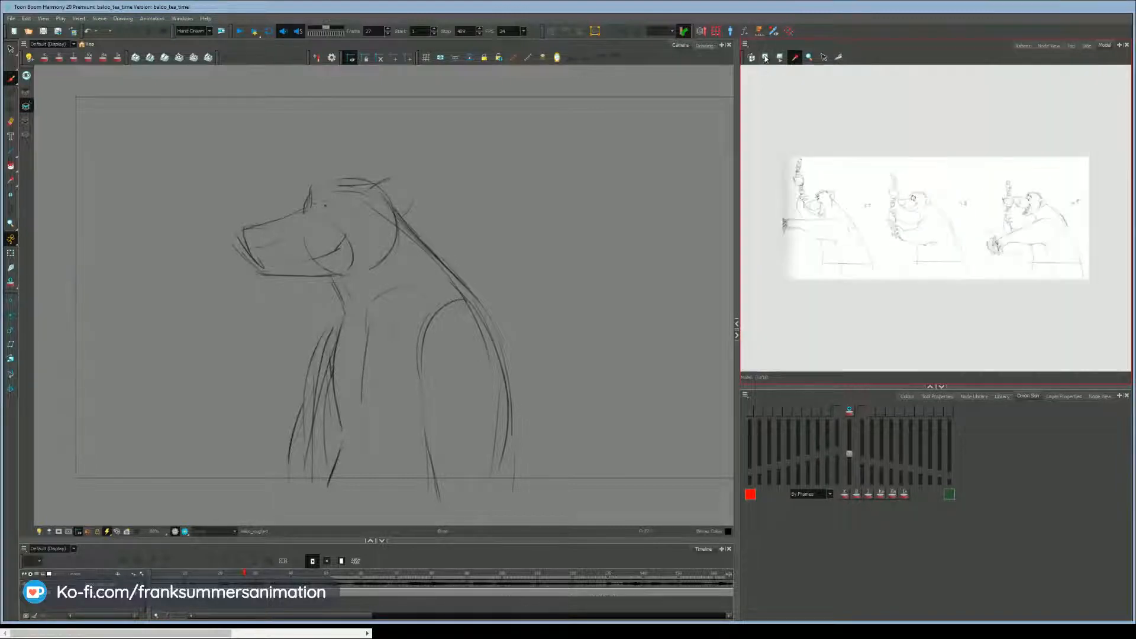
pyautogui.click(766, 59)
pyautogui.click(766, 59)
pyautogui.click(766, 59)
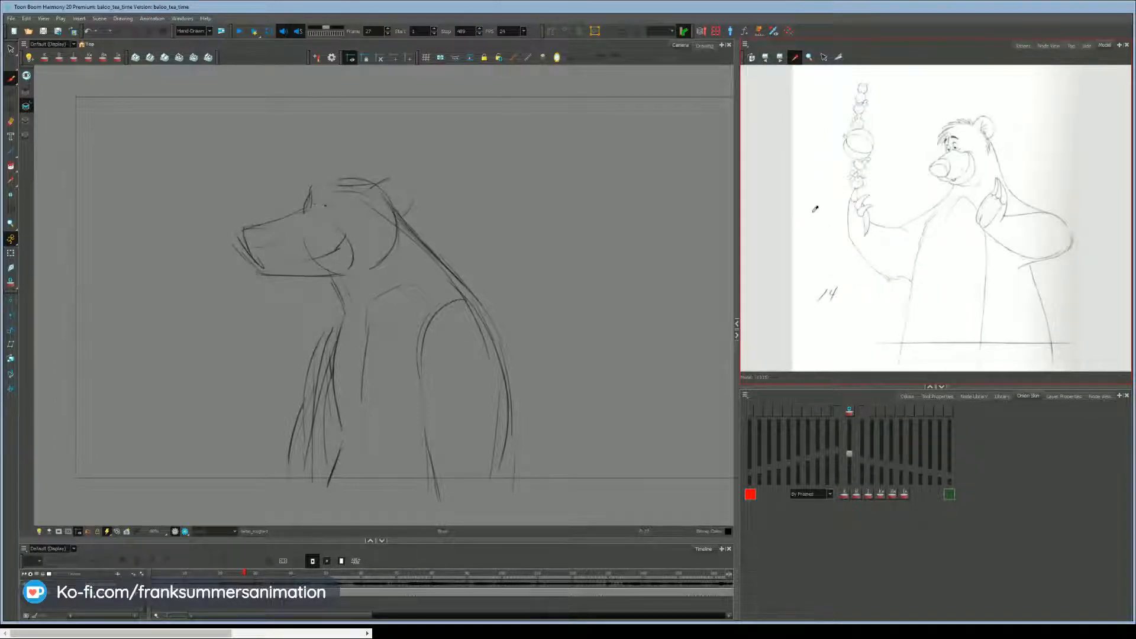
pyautogui.click(781, 59)
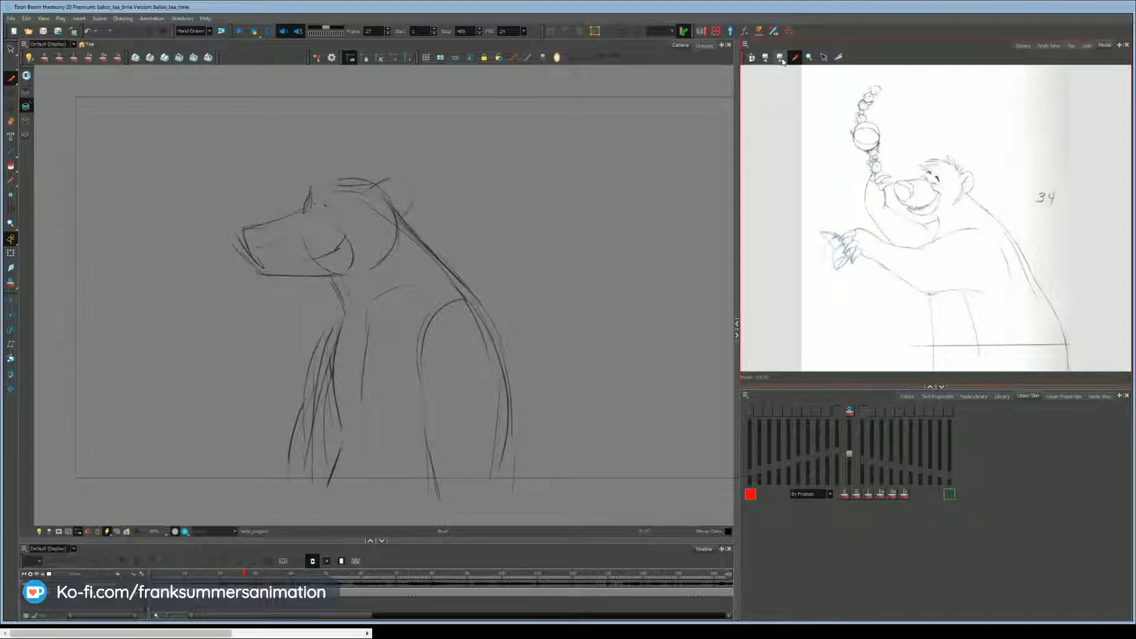
pyautogui.click(781, 58)
pyautogui.click(780, 58)
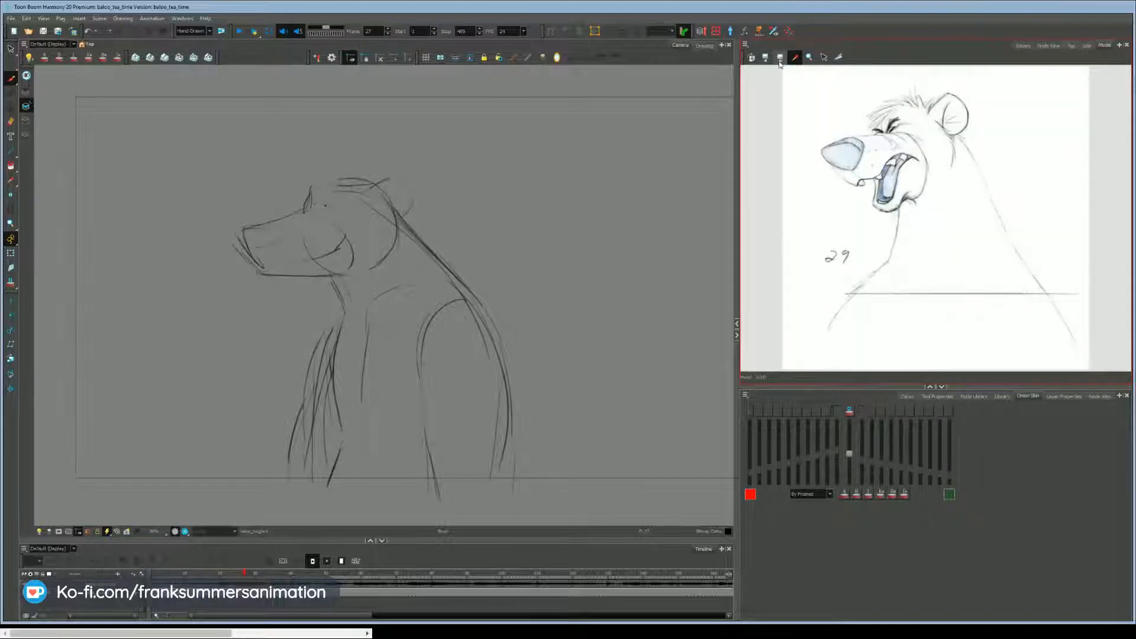
pyautogui.click(780, 59)
pyautogui.click(779, 59)
pyautogui.click(780, 59)
pyautogui.click(780, 59)
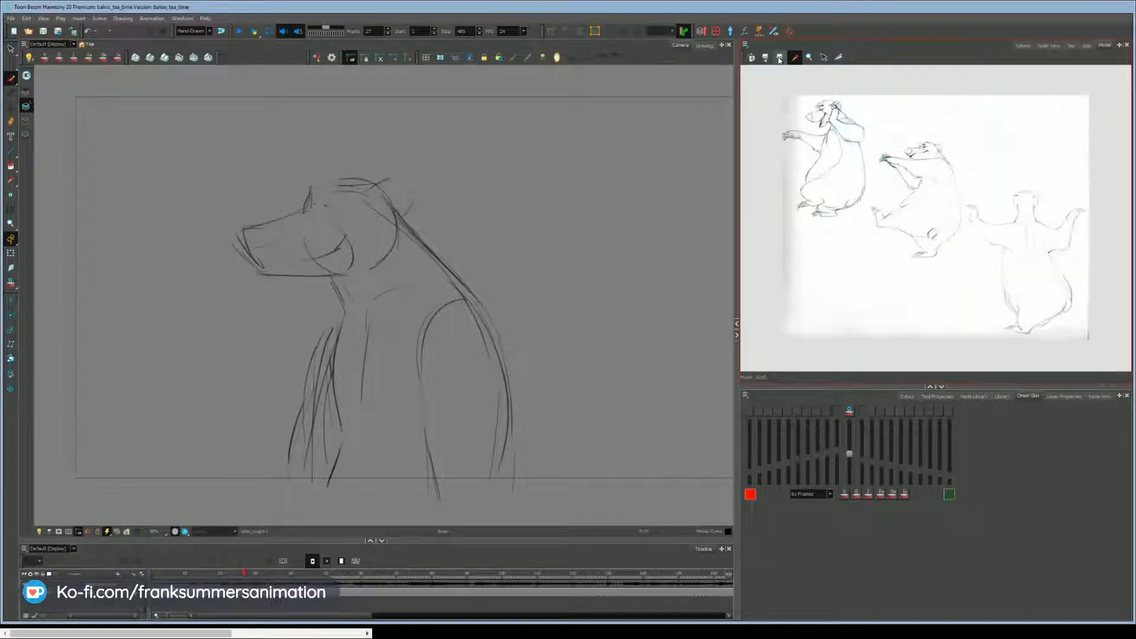
pyautogui.click(780, 60)
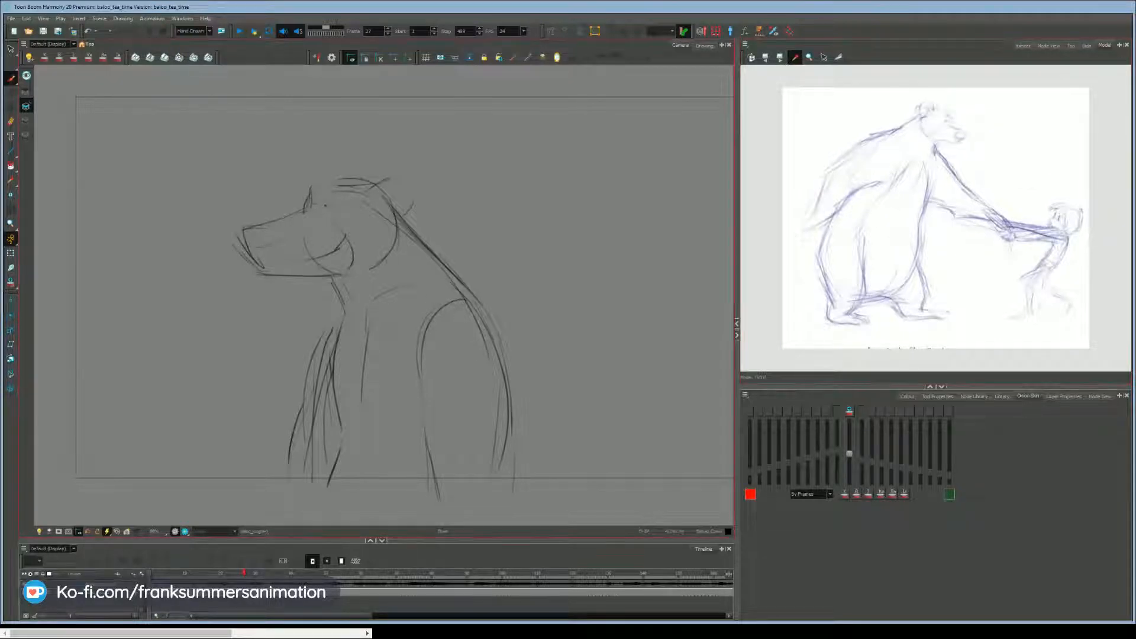
# Strengthen the front of the nose and the top line of the muzzle on the first bear pose.
pyautogui.moveTo(242, 234); pyautogui.dragTo(258, 269)
pyautogui.moveTo(255, 227); pyautogui.dragTo(303, 214)
pyautogui.press('g')
pyautogui.press('f')
pyautogui.press('g')
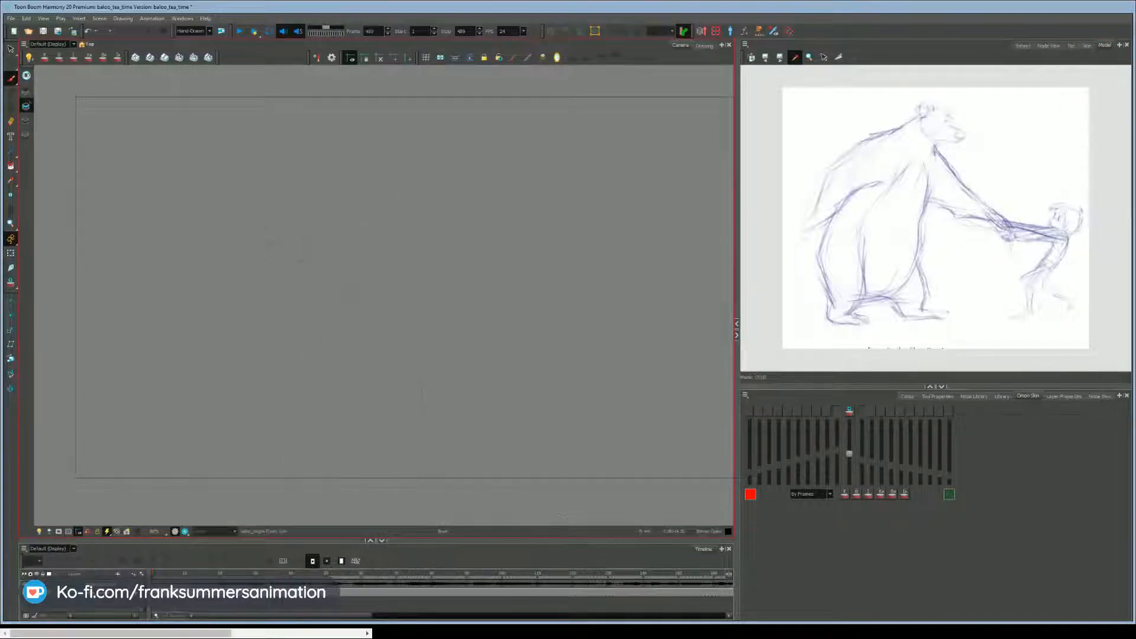
pyautogui.press('f')
# On the second pose, remove the loose hair strokes above the forehead and rework the head, brow and jaw lines.
pyautogui.moveTo(166, 463); pyautogui.dragTo(223, 425)
pyautogui.press('g')
pyautogui.press('f')
pyautogui.press('g')
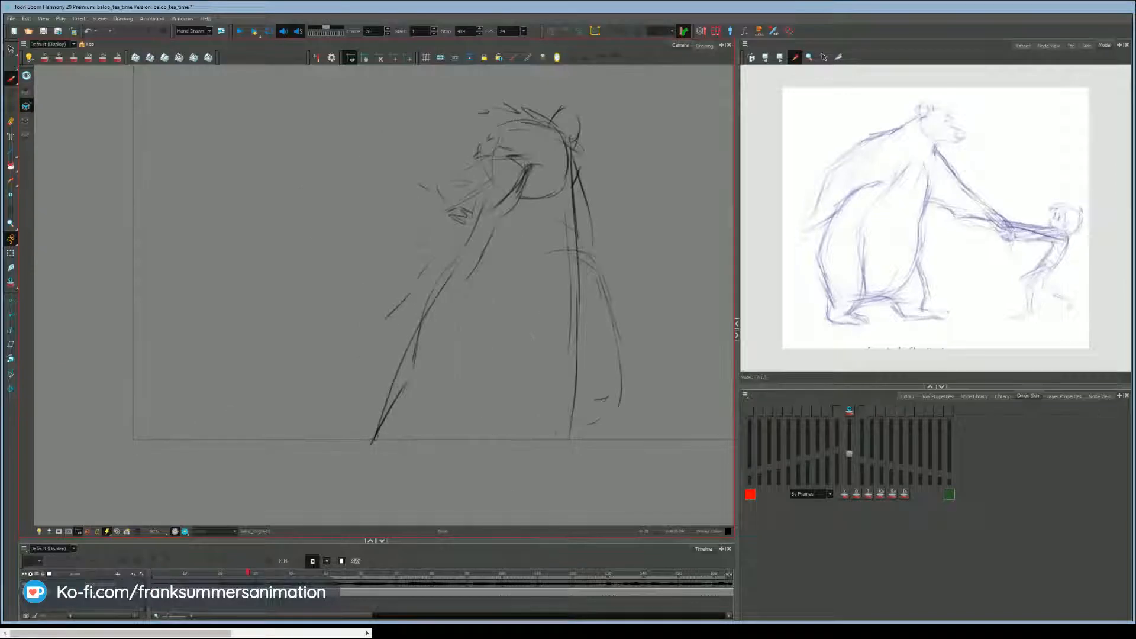
pyautogui.moveTo(511, 115)
pyautogui.mouseDown()
pyautogui.moveTo(550, 126)
pyautogui.moveTo(506, 122)
pyautogui.moveTo(505, 100)
pyautogui.moveTo(504, 112)
pyautogui.mouseUp()
pyautogui.moveTo(489, 111)
pyautogui.mouseDown()
pyautogui.moveTo(478, 113)
pyautogui.moveTo(503, 126)
pyautogui.moveTo(527, 170)
pyautogui.moveTo(522, 209)
pyautogui.moveTo(491, 231)
pyautogui.mouseUp()
pyautogui.press('f')
pyautogui.press('g')
pyautogui.press('f')
pyautogui.press('g')
pyautogui.press('f')
pyautogui.press('g')
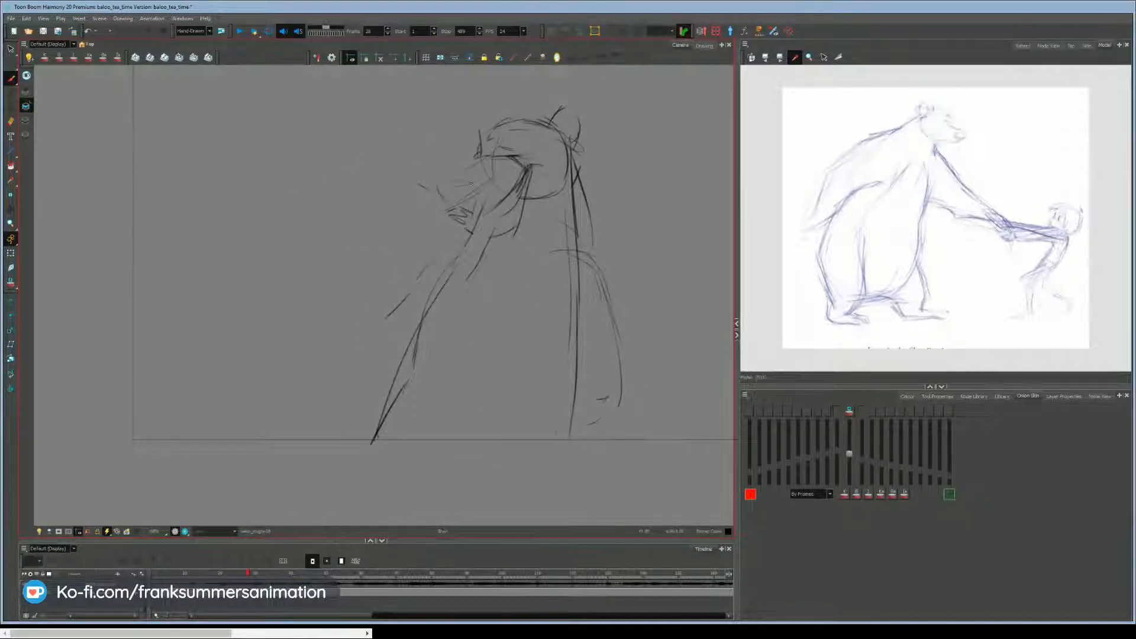
# On the second pose, reinforce the muzzle and chin strokes and outline the near arm down to the elbow, checking against the first pose.
pyautogui.moveTo(472, 190); pyautogui.dragTo(460, 207)
pyautogui.press('f')
pyautogui.press('g')
pyautogui.moveTo(605, 291); pyautogui.dragTo(619, 418)
pyautogui.moveTo(480, 269); pyautogui.dragTo(474, 283)
pyautogui.moveTo(487, 216); pyautogui.dragTo(478, 222)
pyautogui.press('f')
pyautogui.press('g')
pyautogui.press('g')
pyautogui.press('f')
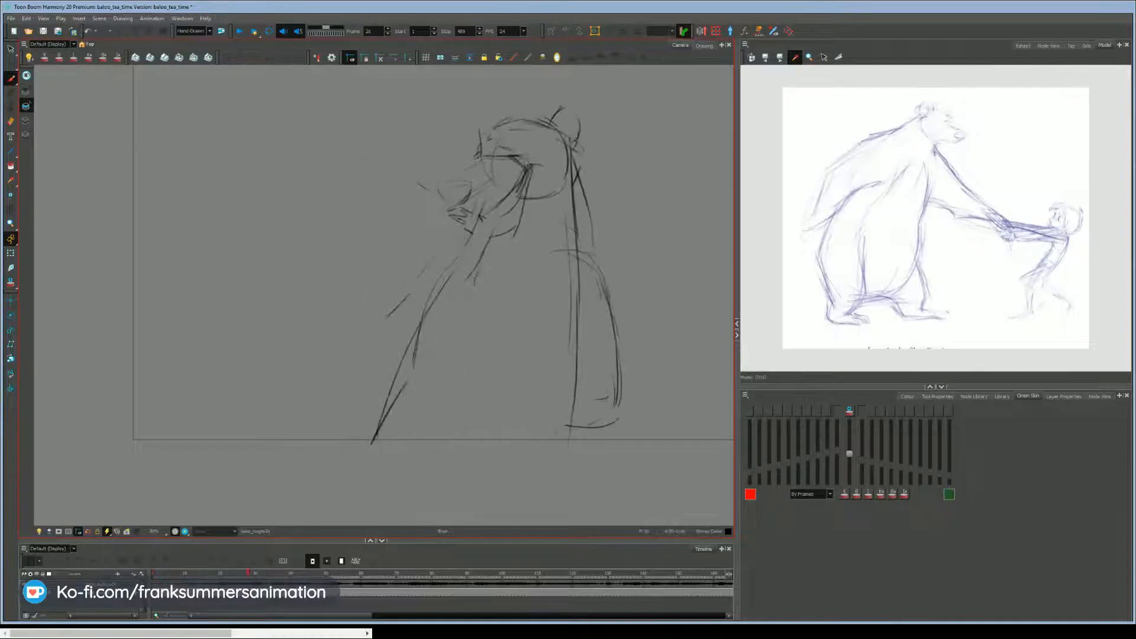
# Sketch the belly line down the second pose's torso and the lower edge of the far forearm.
pyautogui.moveTo(478, 274); pyautogui.dragTo(438, 425)
pyautogui.press('f')
pyautogui.press('g')
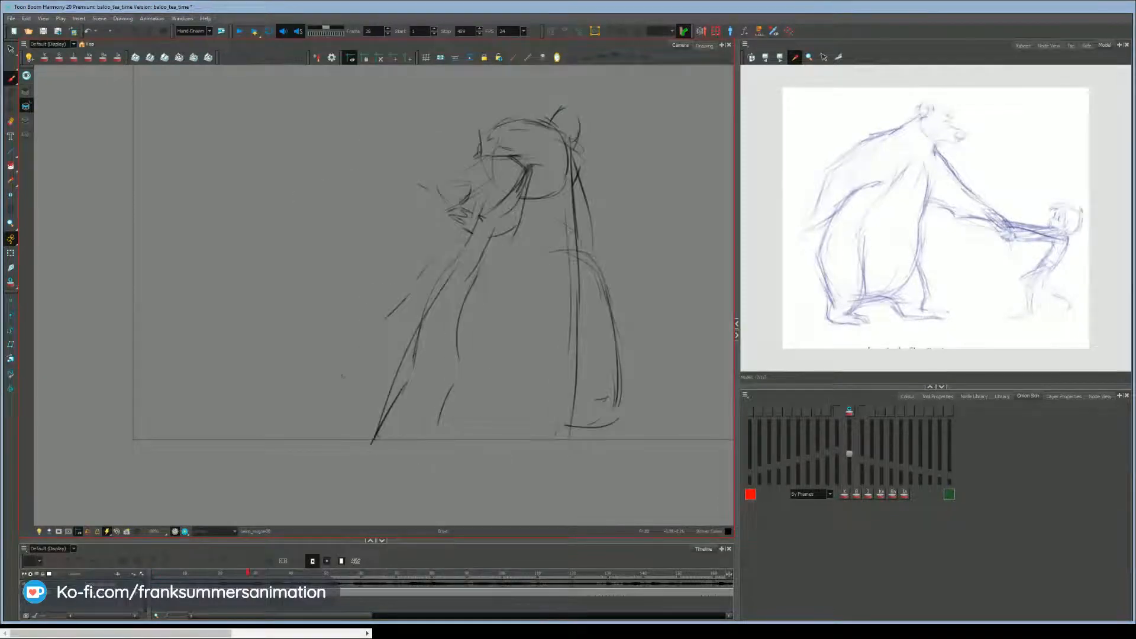
pyautogui.moveTo(342, 377); pyautogui.dragTo(390, 405)
pyautogui.press('f')
pyautogui.press('g')
# Sketch the upper edge of the near forearm and two short contour lines inside the second pose's torso.
pyautogui.moveTo(579, 374); pyautogui.dragTo(507, 364)
pyautogui.moveTo(530, 304); pyautogui.dragTo(542, 348)
pyautogui.press('f')
pyautogui.press('g')
pyautogui.moveTo(494, 276); pyautogui.dragTo(510, 305)
# Add a nose stroke, the brow line and the vertical centre line of the face on the second pose.
pyautogui.moveTo(438, 188); pyautogui.dragTo(446, 202)
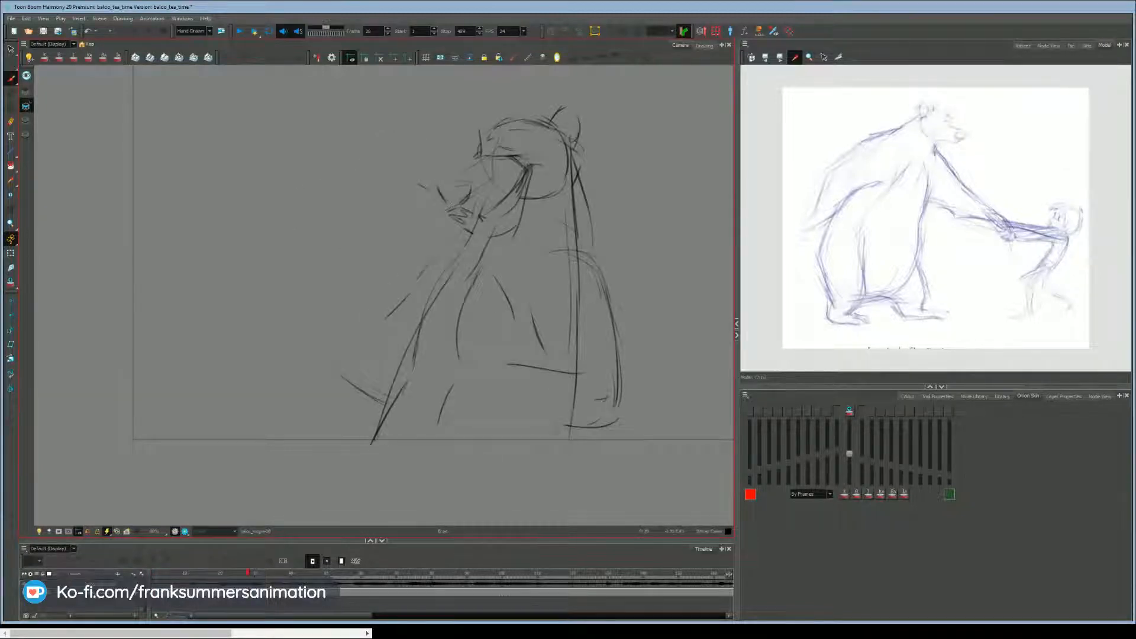
pyautogui.moveTo(496, 158); pyautogui.dragTo(467, 170)
pyautogui.moveTo(499, 130); pyautogui.dragTo(498, 153)
pyautogui.press('f')
pyautogui.press('g')
pyautogui.press('f')
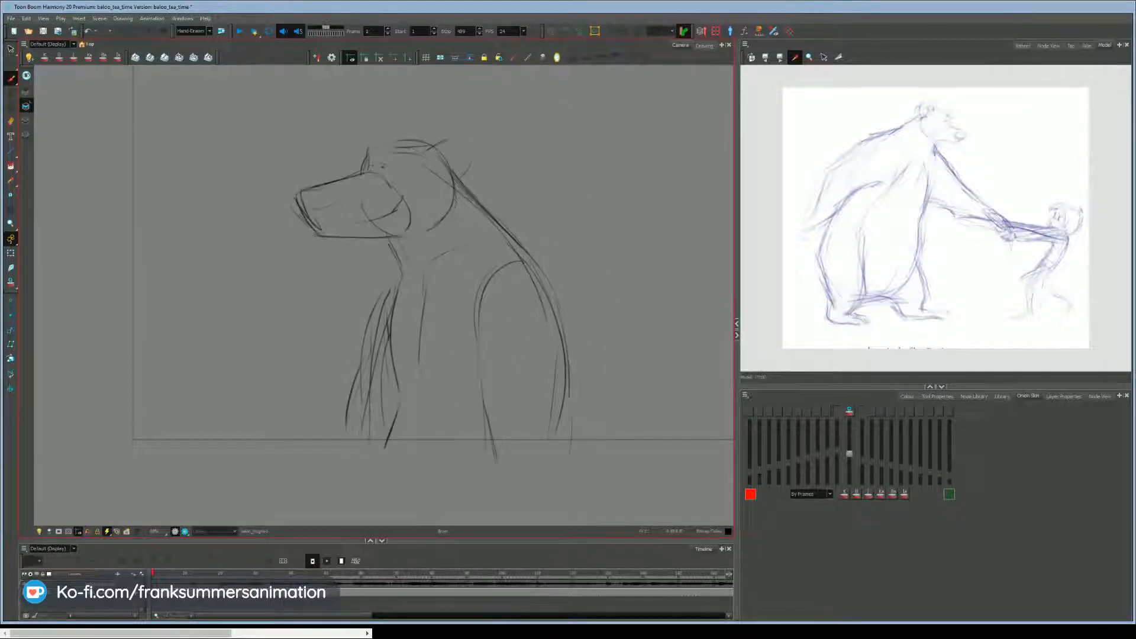
# On the first pose, sketch the eyes, the brow line across the head, the nose shape and the mouth line along the muzzle.
pyautogui.moveTo(397, 175)
pyautogui.mouseDown()
pyautogui.moveTo(422, 172)
pyautogui.moveTo(376, 165)
pyautogui.mouseUp()
pyautogui.press('f')
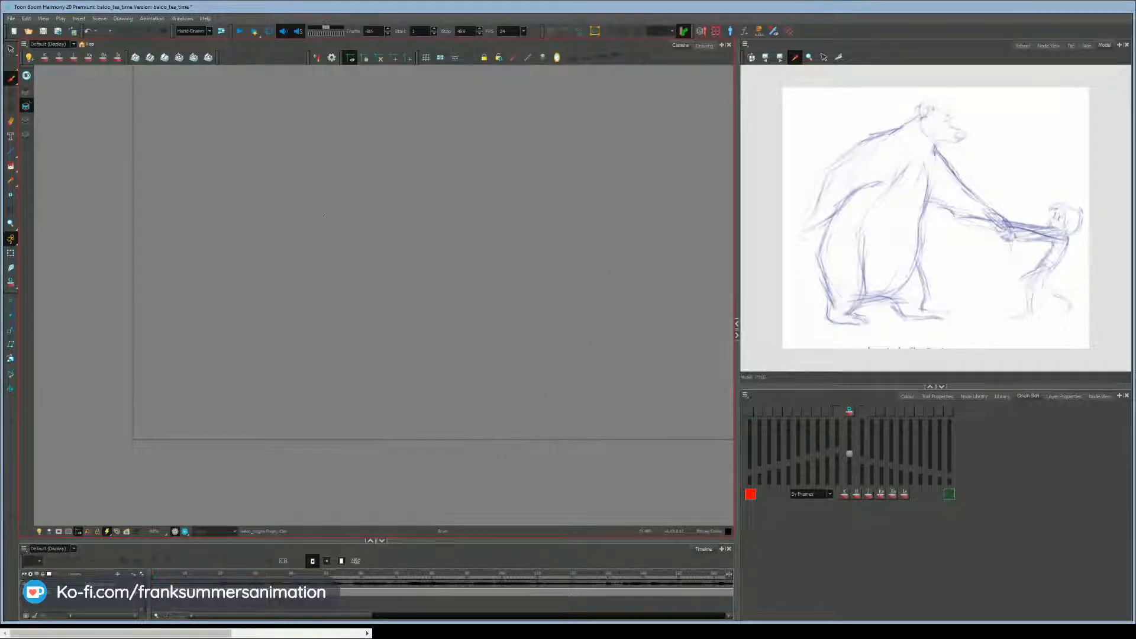
pyautogui.press('f')
pyautogui.press('f')
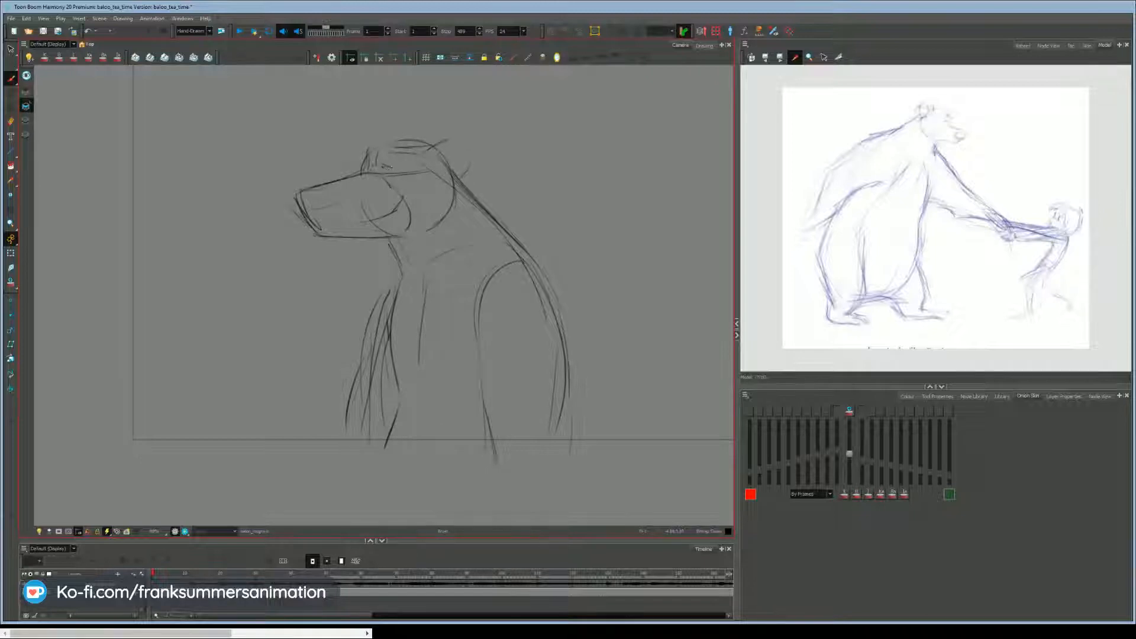
pyautogui.press('f')
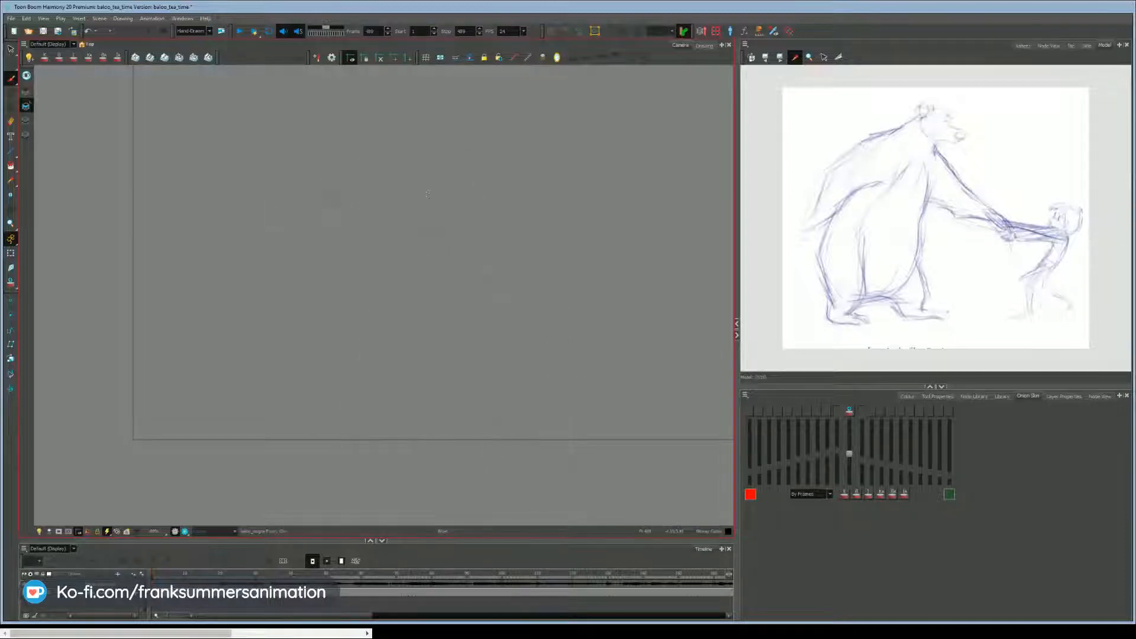
pyautogui.press('f')
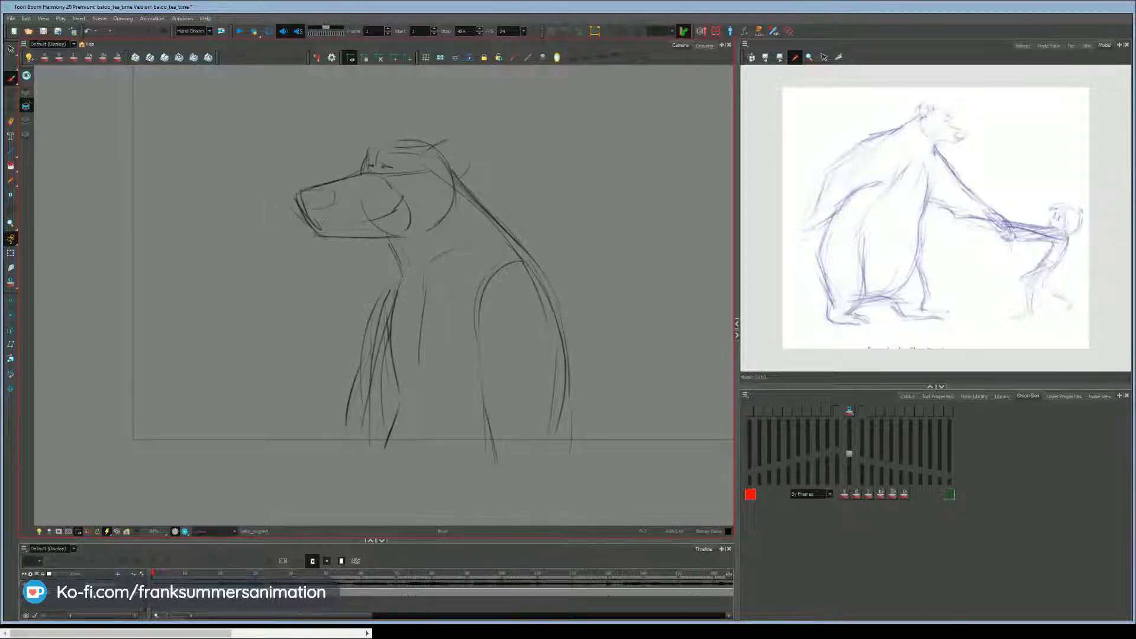
pyautogui.moveTo(318, 223); pyautogui.dragTo(390, 213)
# On the second pose, rework the cheek and redraw the curve at the mouth corner, comparing with the first pose.
pyautogui.press('g')
pyautogui.moveTo(536, 168); pyautogui.dragTo(526, 218)
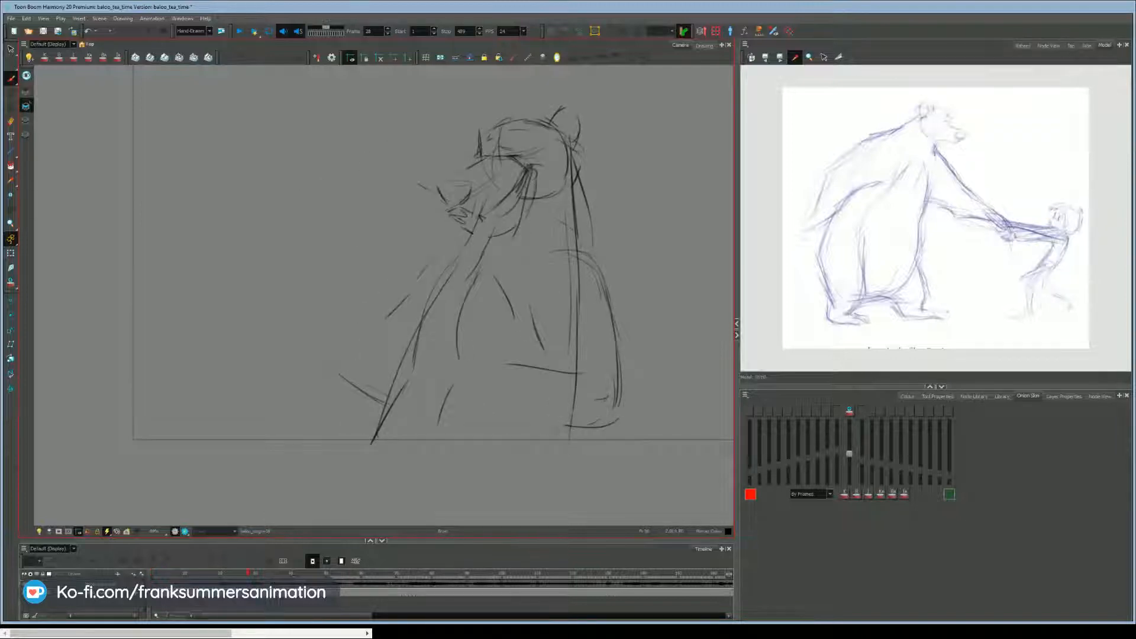
pyautogui.press('f')
pyautogui.press('g')
pyautogui.press('f')
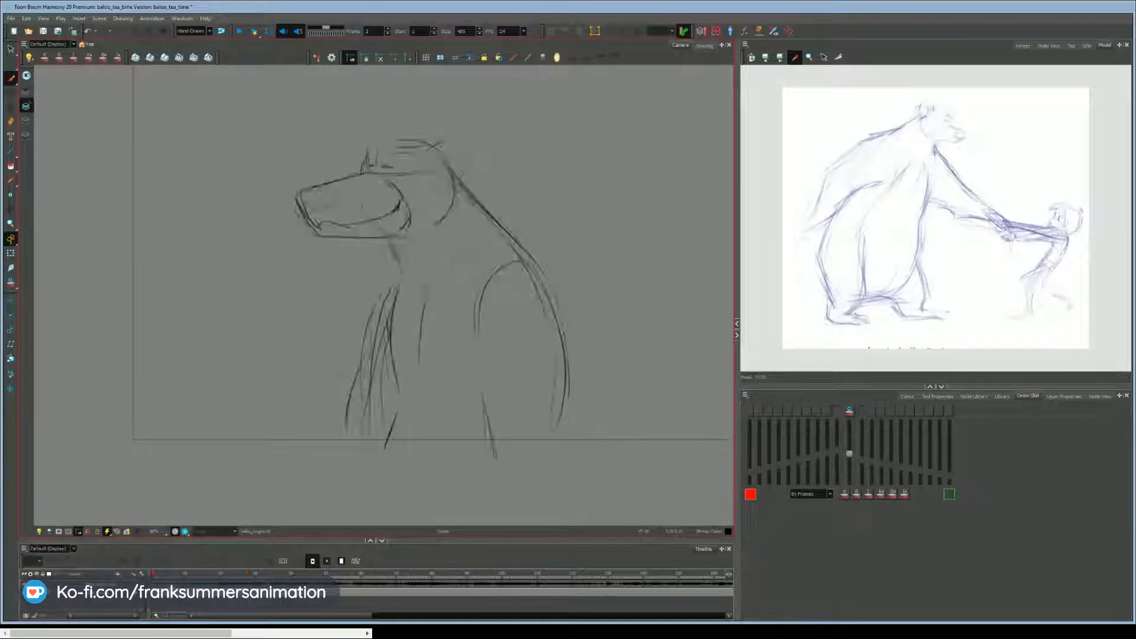
pyautogui.press('g')
pyautogui.moveTo(527, 173); pyautogui.dragTo(499, 206)
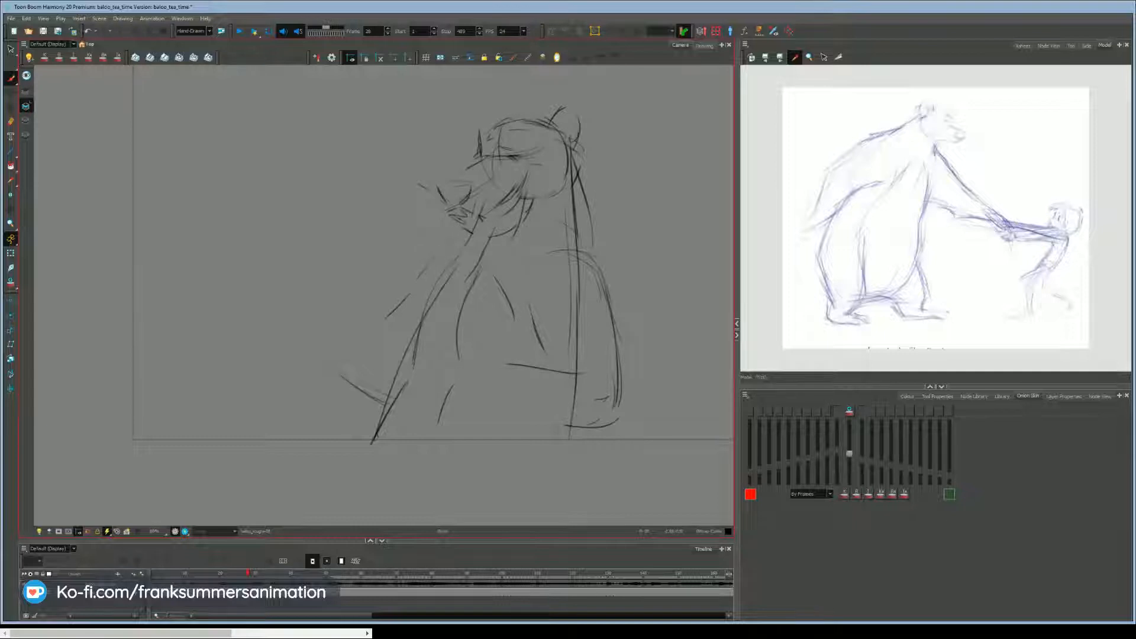
# Add the far ear to the second pose's head and darken the mouth curve across the cheek.
pyautogui.moveTo(479, 148)
pyautogui.mouseDown()
pyautogui.moveTo(510, 123)
pyautogui.moveTo(471, 144)
pyautogui.mouseUp()
pyautogui.moveTo(528, 177); pyautogui.dragTo(509, 209)
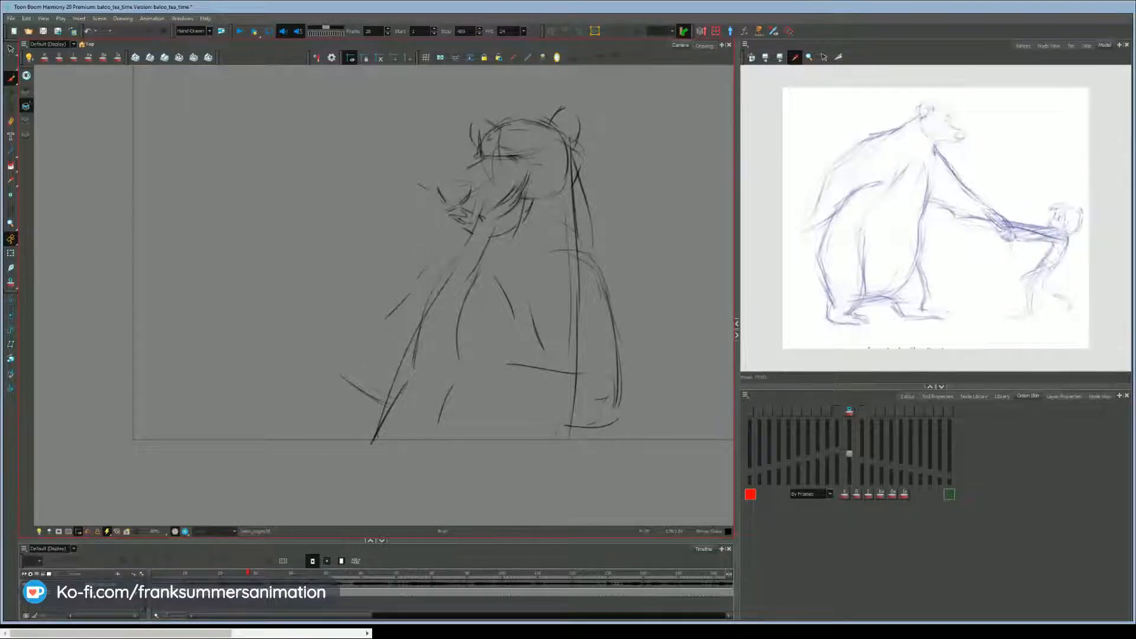
pyautogui.press('f')
pyautogui.press('g')
# Sketch the far forearm extending forward with its paw, and the near paw with the forearm's lower edge, on the second pose.
pyautogui.moveTo(332, 334); pyautogui.dragTo(372, 326)
pyautogui.moveTo(308, 356); pyautogui.dragTo(299, 382)
pyautogui.moveTo(303, 355); pyautogui.dragTo(294, 374)
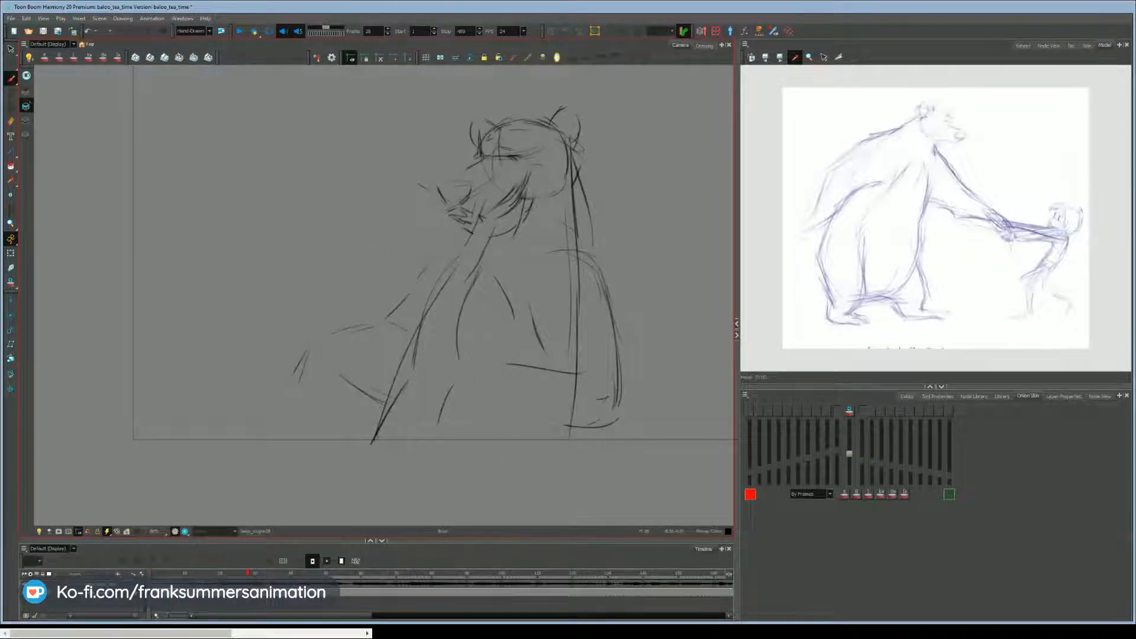
pyautogui.moveTo(480, 368); pyautogui.dragTo(473, 381)
pyautogui.moveTo(471, 384)
pyautogui.mouseDown()
pyautogui.moveTo(461, 403)
pyautogui.moveTo(514, 399)
pyautogui.moveTo(495, 429)
pyautogui.moveTo(459, 440)
pyautogui.moveTo(539, 436)
pyautogui.mouseUp()
pyautogui.moveTo(507, 417); pyautogui.dragTo(603, 444)
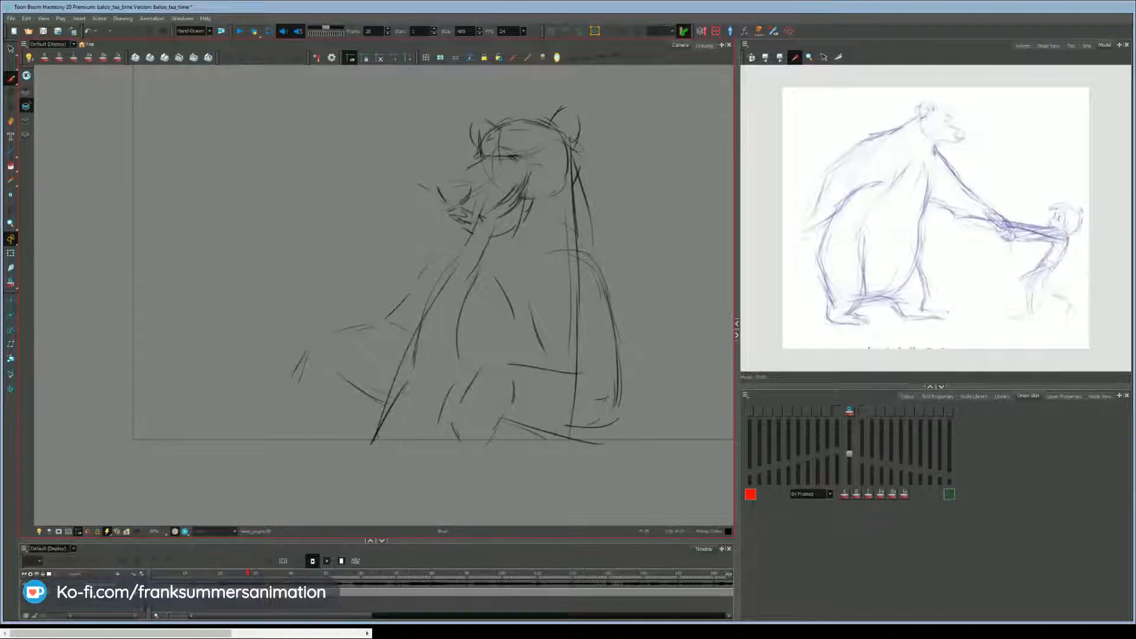
# On the second pose, firm up the far arm's upper edge and paw, and sketch the near forearm's edge, a torso line and the near paw's outline.
pyautogui.moveTo(549, 360); pyautogui.dragTo(526, 363)
pyautogui.moveTo(540, 317); pyautogui.dragTo(548, 343)
pyautogui.moveTo(434, 256); pyautogui.dragTo(379, 330)
pyautogui.moveTo(330, 362)
pyautogui.mouseDown()
pyautogui.moveTo(314, 404)
pyautogui.moveTo(295, 371)
pyautogui.moveTo(295, 410)
pyautogui.mouseUp()
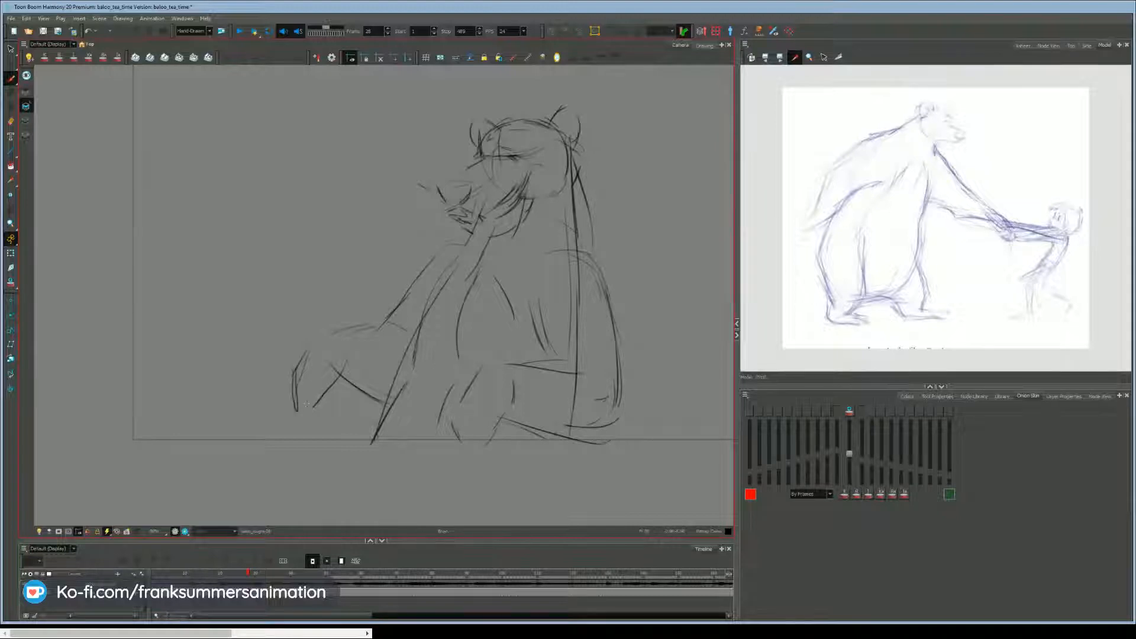
pyautogui.moveTo(453, 413); pyautogui.dragTo(492, 424)
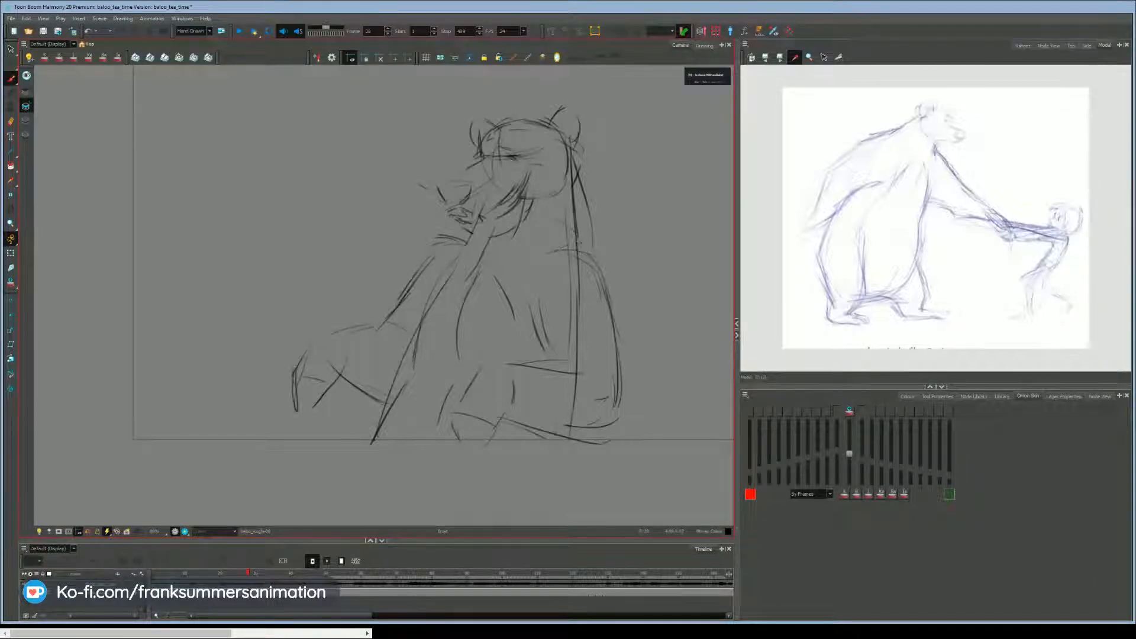
# Mark the second pose's near shoulder, clear the extra outer back line and darken the long chest edge, comparing with the first pose.
pyautogui.moveTo(555, 251); pyautogui.dragTo(569, 254)
pyautogui.moveTo(589, 214); pyautogui.dragTo(578, 176)
pyautogui.press('f')
pyautogui.press('g')
pyautogui.press('g')
pyautogui.press('f')
pyautogui.press('f')
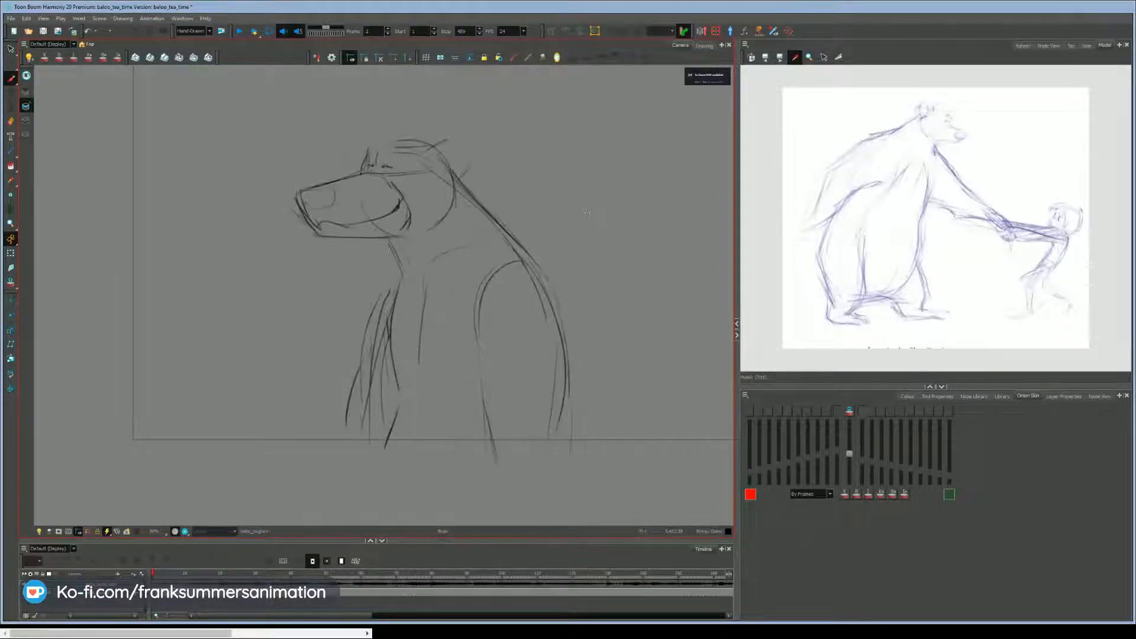
pyautogui.press('g')
pyautogui.press('f')
pyautogui.press('g')
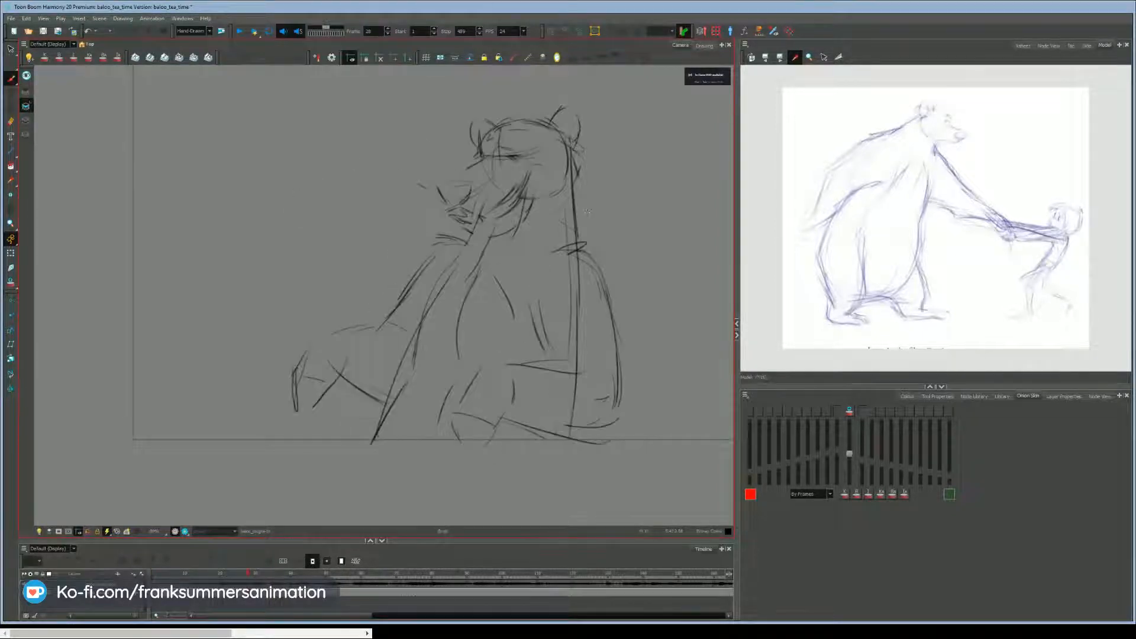
pyautogui.moveTo(473, 236); pyautogui.dragTo(412, 364)
pyautogui.moveTo(415, 373); pyautogui.dragTo(378, 436)
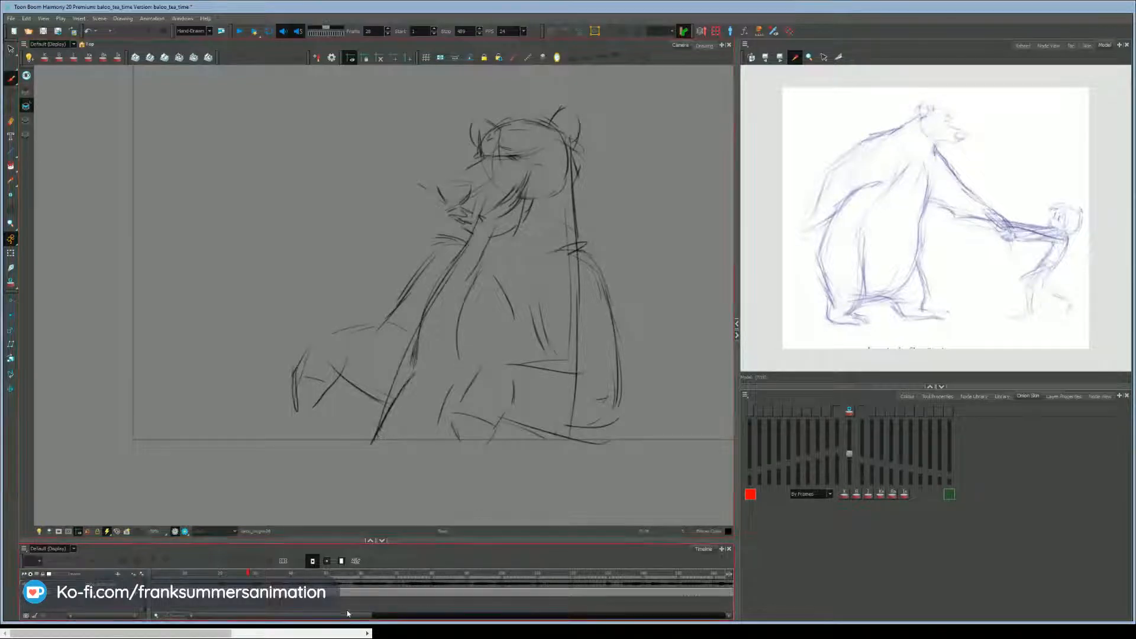
pyautogui.click(640, 614)
pyautogui.click(640, 613)
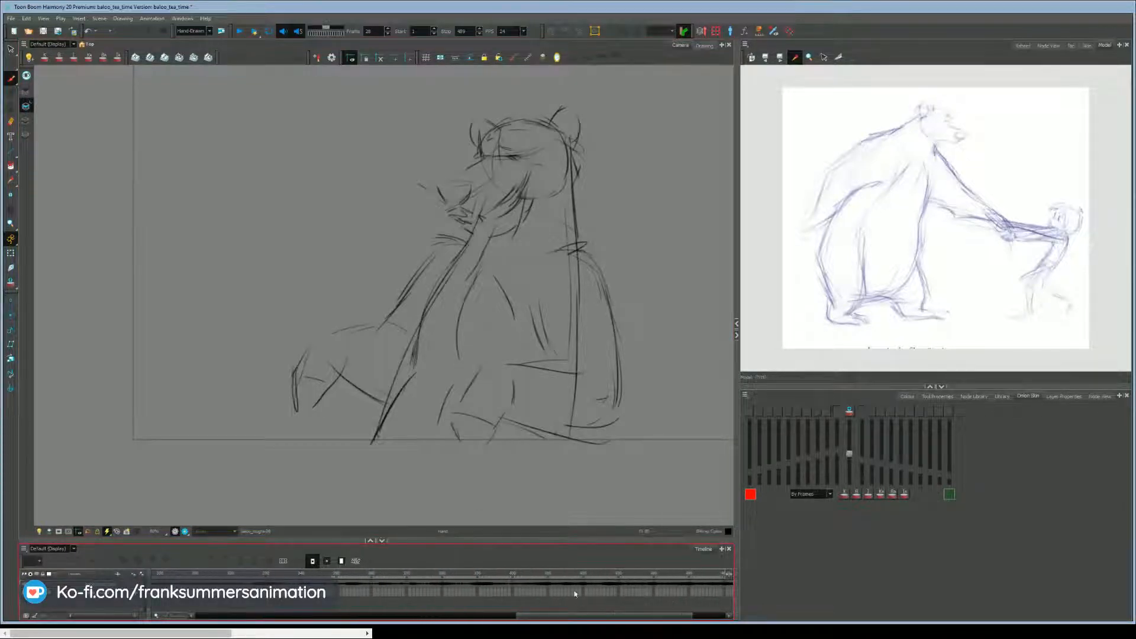
pyautogui.moveTo(596, 616); pyautogui.dragTo(204, 610)
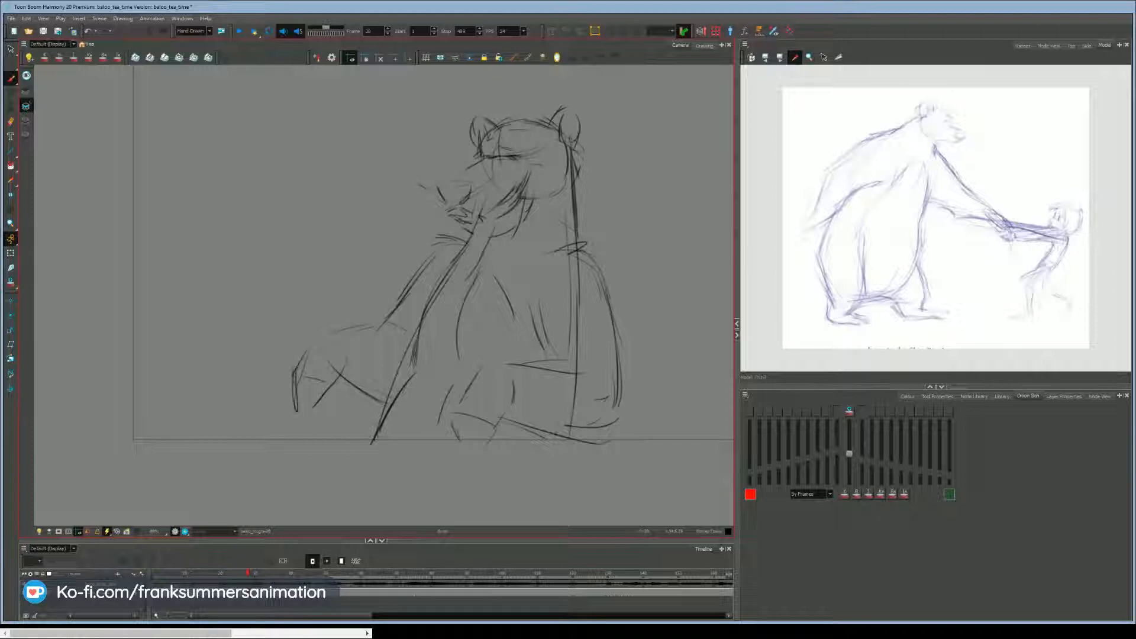
# Darken the brow line over the eyes and the near arm's inner line on the second pose.
pyautogui.moveTo(502, 147); pyautogui.dragTo(525, 153)
pyautogui.press('f')
pyautogui.press('g')
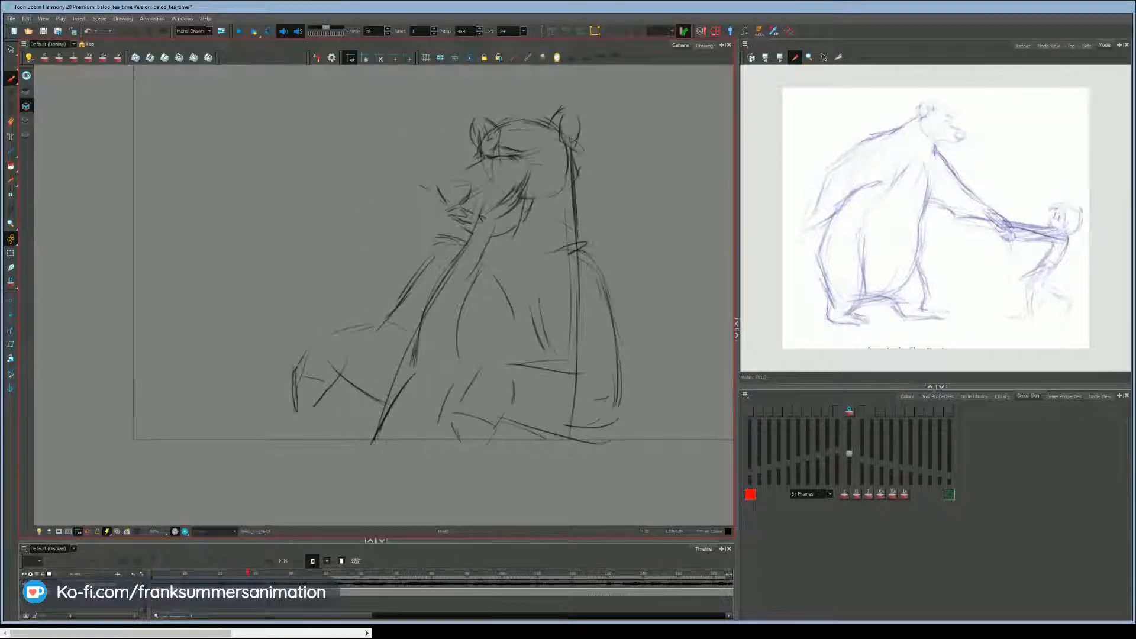
pyautogui.moveTo(538, 297); pyautogui.dragTo(546, 349)
# Check the movement between the first and second poses by flipping between the drawings and playing back the timeline.
pyautogui.press('f')
pyautogui.press('g')
pyautogui.press('f')
pyautogui.press('g')
pyautogui.press('f')
pyautogui.press('Return')
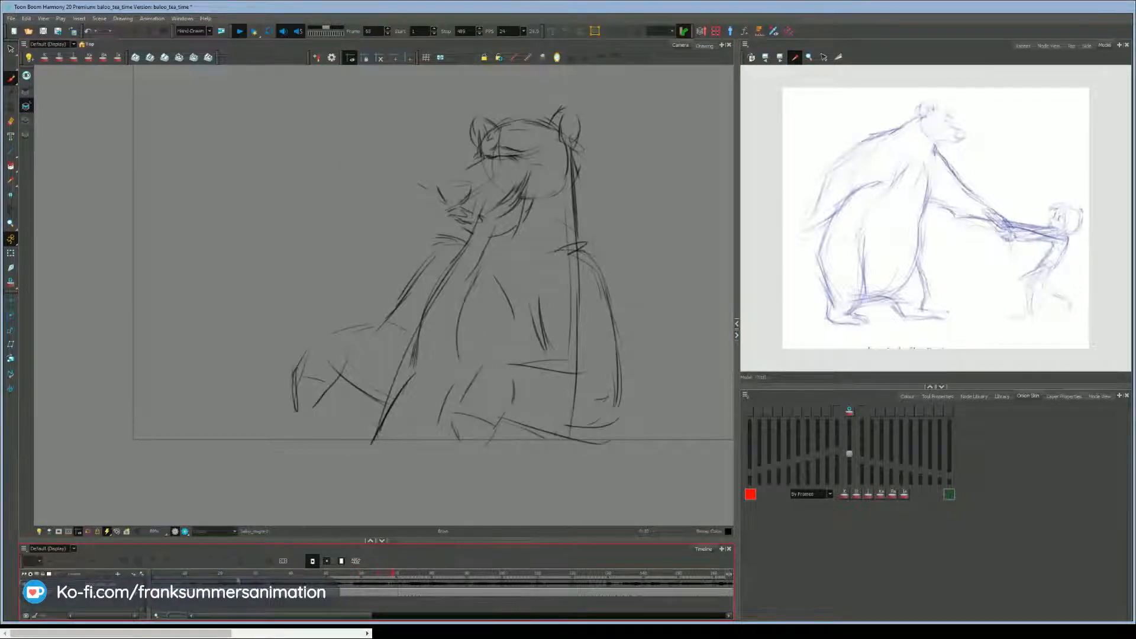
pyautogui.press('Return')
pyautogui.moveTo(322, 574)
pyautogui.mouseDown()
pyautogui.moveTo(331, 577)
pyautogui.moveTo(195, 575)
pyautogui.mouseUp()
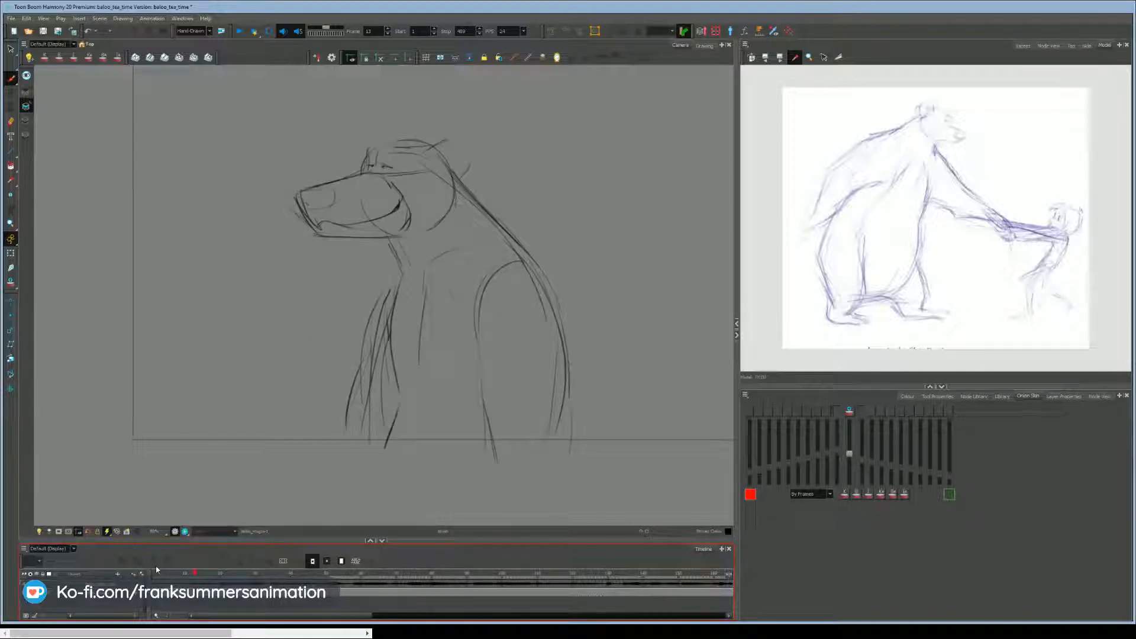
pyautogui.press('Return')
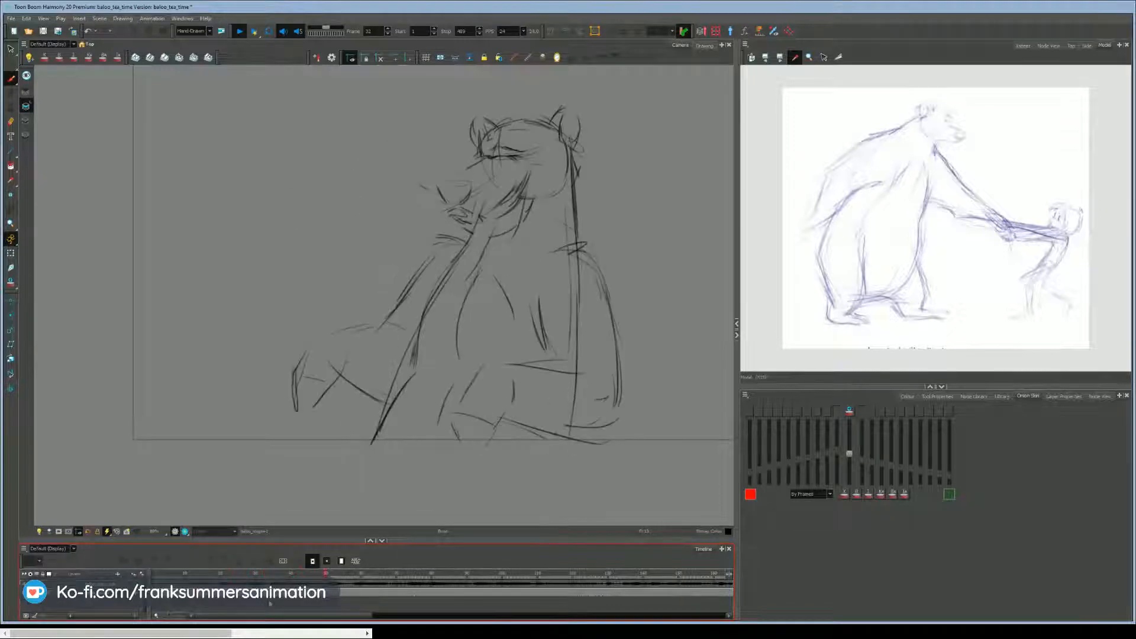
pyautogui.press('Return')
# Create an empty drawing for the third pose on the timeline after the second pose's hold.
pyautogui.click(328, 575)
pyautogui.moveTo(327, 575); pyautogui.dragTo(325, 575)
pyautogui.click(322, 592)
pyautogui.click(125, 562)
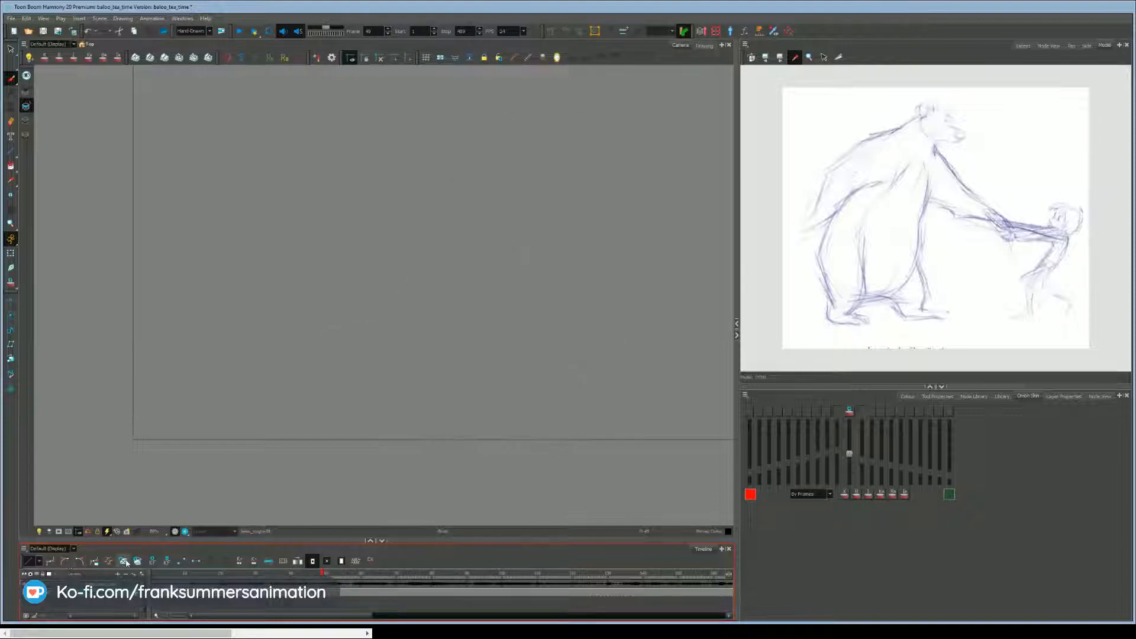
# Begin the third pose with a short stroke at the back of the cheek, flipping against the second pose for placement.
pyautogui.press(',')
pyautogui.press('.')
pyautogui.press(',')
pyautogui.press('.')
pyautogui.press(',')
pyautogui.press('.')
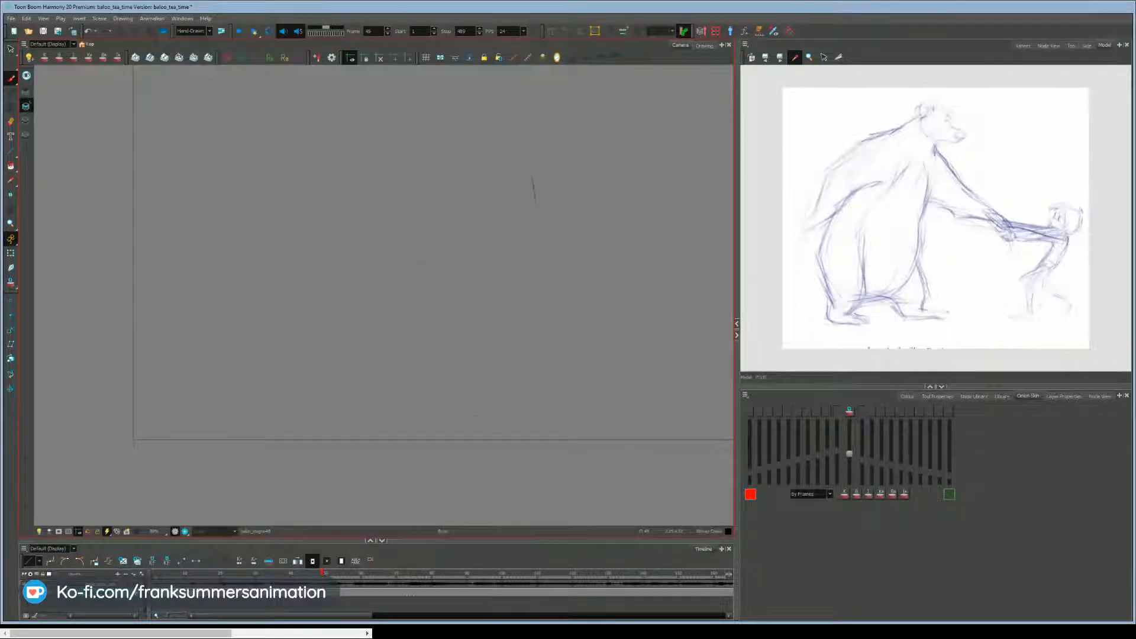
pyautogui.press(',')
pyautogui.press('.')
pyautogui.press(',')
pyautogui.press('.')
# Rough in the third pose's raised muzzle with its top, front and bottom edges and the jaw line running down from the cheek.
pyautogui.moveTo(440, 155); pyautogui.dragTo(495, 165)
pyautogui.press(',')
pyautogui.press('.')
pyautogui.moveTo(422, 149)
pyautogui.mouseDown()
pyautogui.moveTo(432, 177)
pyautogui.moveTo(518, 187)
pyautogui.moveTo(495, 235)
pyautogui.mouseUp()
pyautogui.press(',')
pyautogui.press('.')
pyautogui.press(',')
pyautogui.press('.')
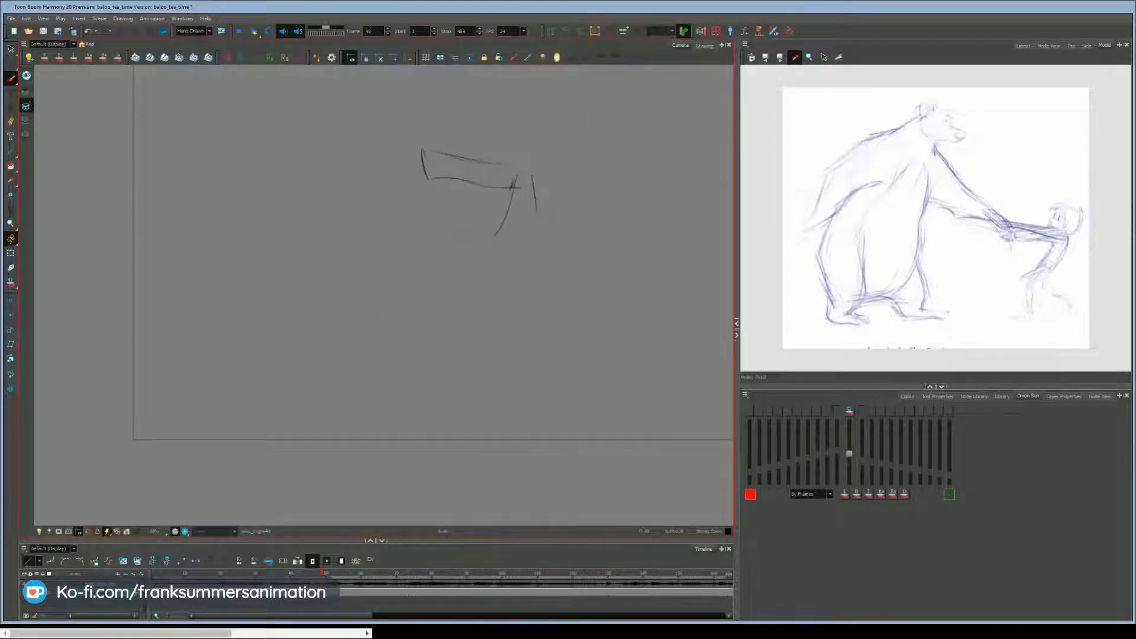
# Sketch the throat line, the eye mark and the top and back of the head on the third pose, comparing with the second.
pyautogui.moveTo(469, 195); pyautogui.dragTo(466, 235)
pyautogui.moveTo(481, 143)
pyautogui.mouseDown()
pyautogui.moveTo(528, 127)
pyautogui.moveTo(464, 143)
pyautogui.mouseUp()
pyautogui.moveTo(536, 134); pyautogui.dragTo(551, 180)
pyautogui.press(',')
pyautogui.press('.')
pyautogui.press('f')
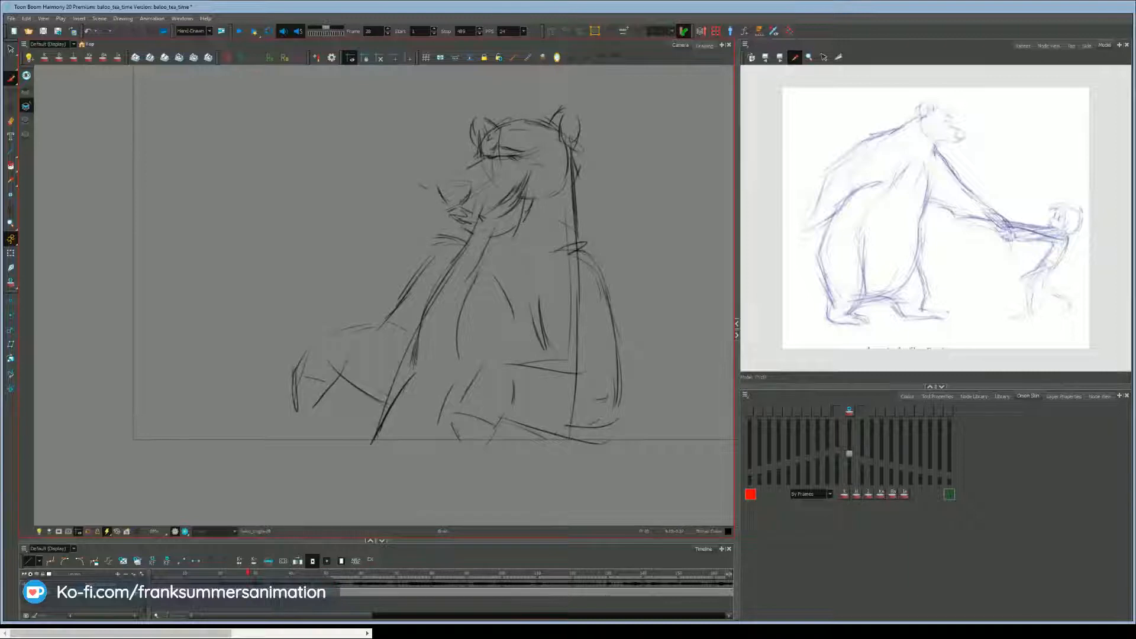
pyautogui.press('g')
pyautogui.press('f')
pyautogui.press('g')
pyautogui.press('f')
# Sketch the near shoulder with the arm's outer edge and the far shoulder on the third pose, flipping to the second pose.
pyautogui.moveTo(550, 258)
pyautogui.mouseDown()
pyautogui.moveTo(586, 296)
pyautogui.moveTo(598, 384)
pyautogui.mouseUp()
pyautogui.press('g')
pyautogui.press('f')
pyautogui.press('g')
pyautogui.press('f')
pyautogui.moveTo(437, 258)
pyautogui.mouseDown()
pyautogui.moveTo(418, 274)
pyautogui.moveTo(422, 307)
pyautogui.mouseUp()
pyautogui.press('g')
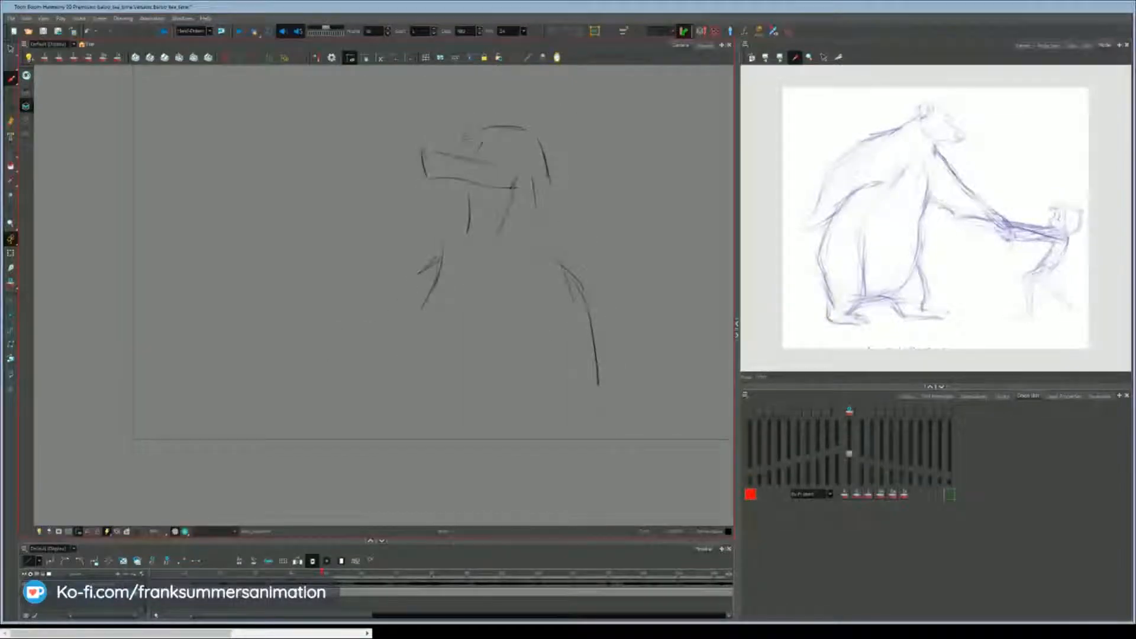
# Add the third pose's back-of-neck line and near arm's inner edge, and close the round head shape.
pyautogui.moveTo(539, 142)
pyautogui.mouseDown()
pyautogui.moveTo(500, 201)
pyautogui.moveTo(561, 243)
pyautogui.mouseUp()
pyautogui.moveTo(571, 284); pyautogui.dragTo(581, 390)
pyautogui.press(',')
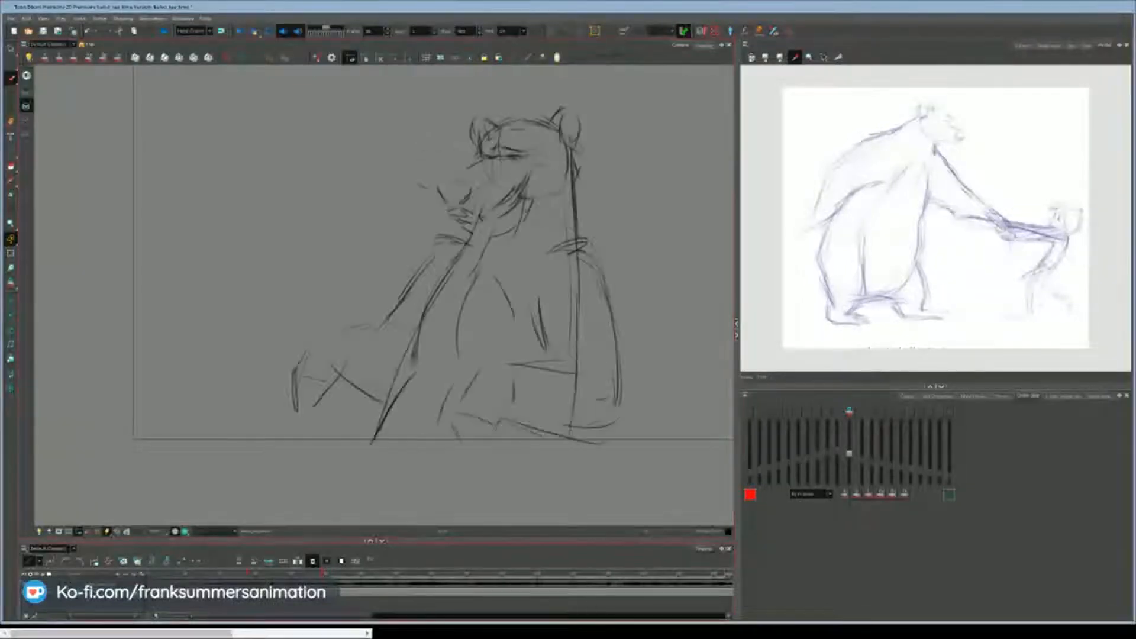
pyautogui.press('.')
pyautogui.press(',')
pyautogui.press(',')
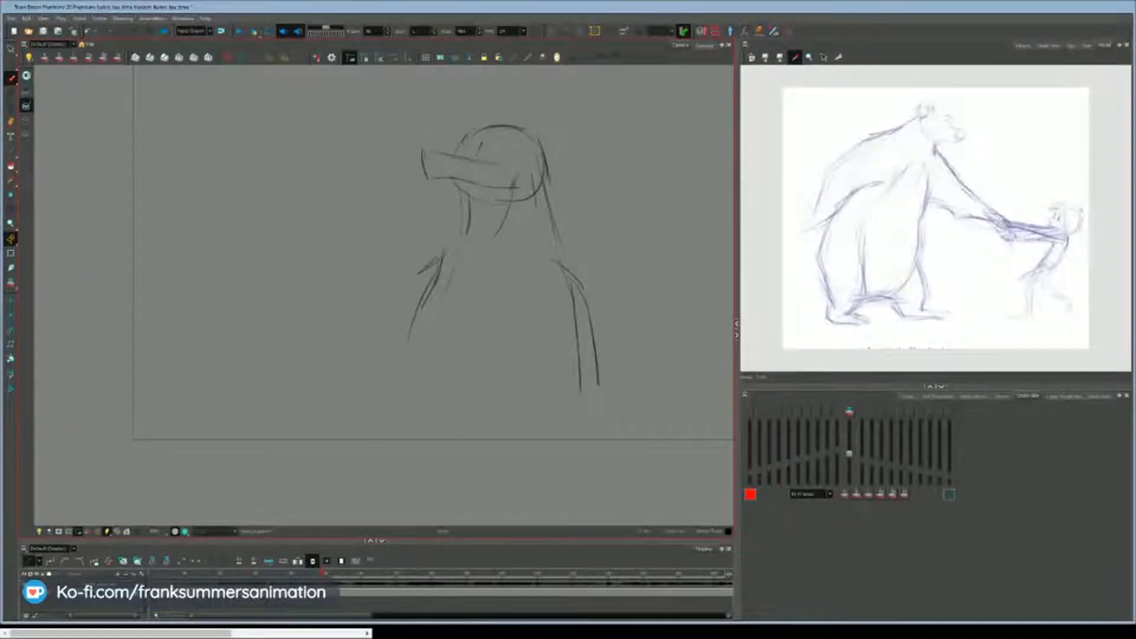
# Sketch the chest line and the far forearm with its paw resting forward on the third pose, flipping against the second.
pyautogui.press('.')
pyautogui.press(',')
pyautogui.press('.')
pyautogui.press('.')
pyautogui.press(',')
pyautogui.press('.')
pyautogui.press(',')
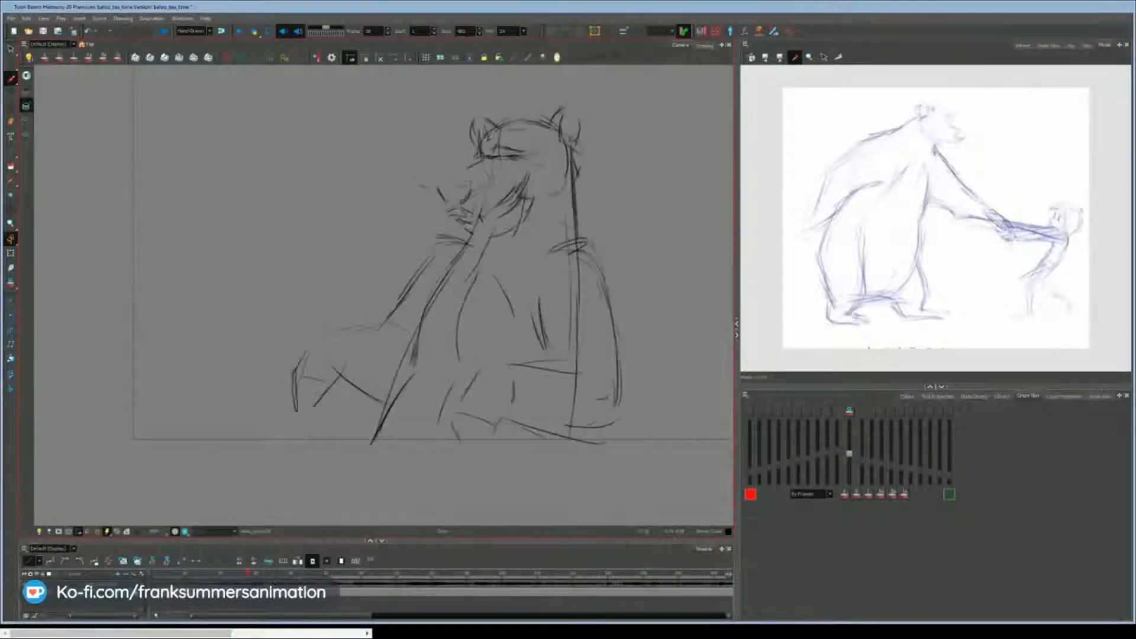
pyautogui.press('.')
pyautogui.press(',')
pyautogui.press('.')
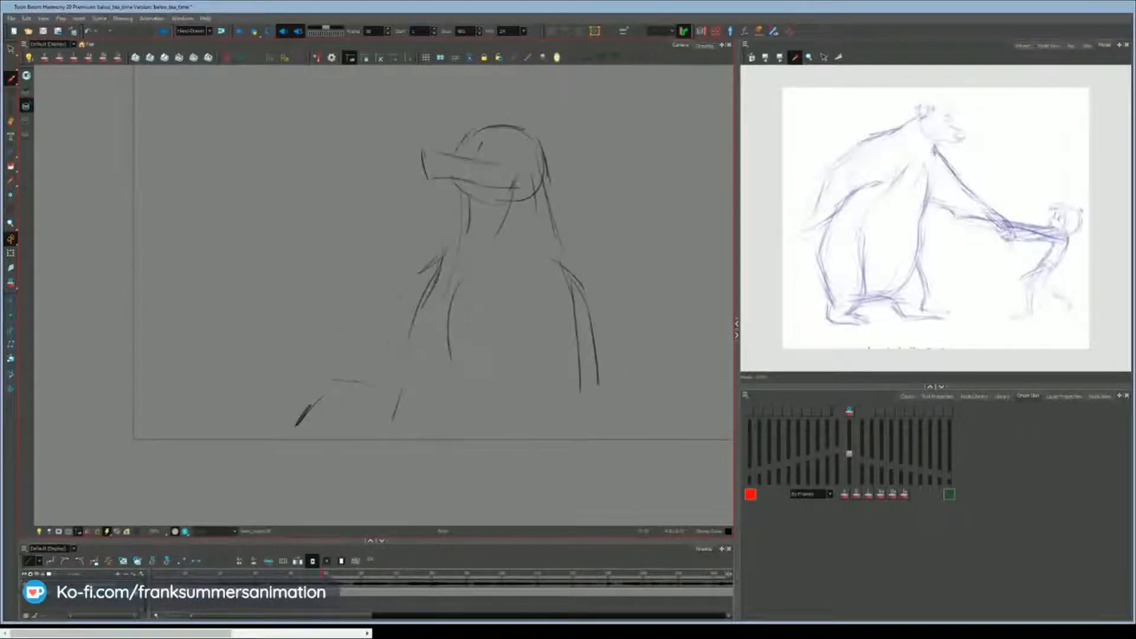
pyautogui.press(',')
pyautogui.press('.')
# Draw the far arm's outer edge and the near arm's inner edge, and extend the near arm's outer edge to the elbow.
pyautogui.moveTo(403, 295); pyautogui.dragTo(385, 371)
pyautogui.moveTo(513, 333); pyautogui.dragTo(527, 395)
pyautogui.press(',')
pyautogui.press('.')
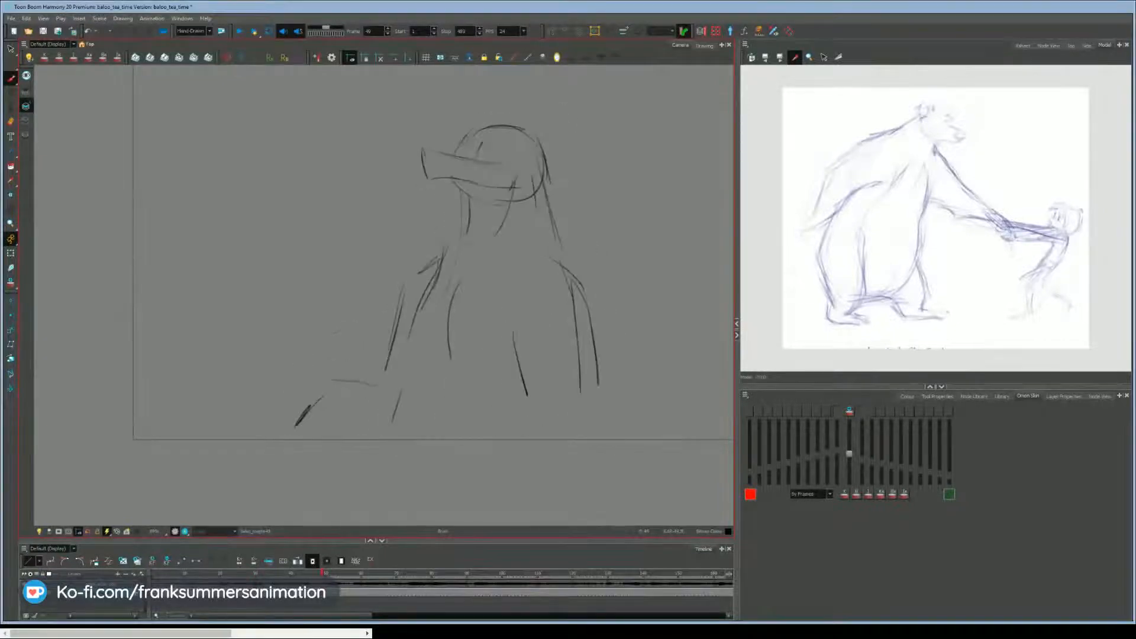
pyautogui.moveTo(594, 342); pyautogui.dragTo(601, 428)
pyautogui.press(',')
pyautogui.press('.')
# Sketch the near forearm on the third pose, curving its lower edge around the elbow and extending its upper edge forward.
pyautogui.moveTo(512, 464)
pyautogui.mouseDown()
pyautogui.moveTo(586, 447)
pyautogui.moveTo(602, 424)
pyautogui.mouseUp()
pyautogui.press(',')
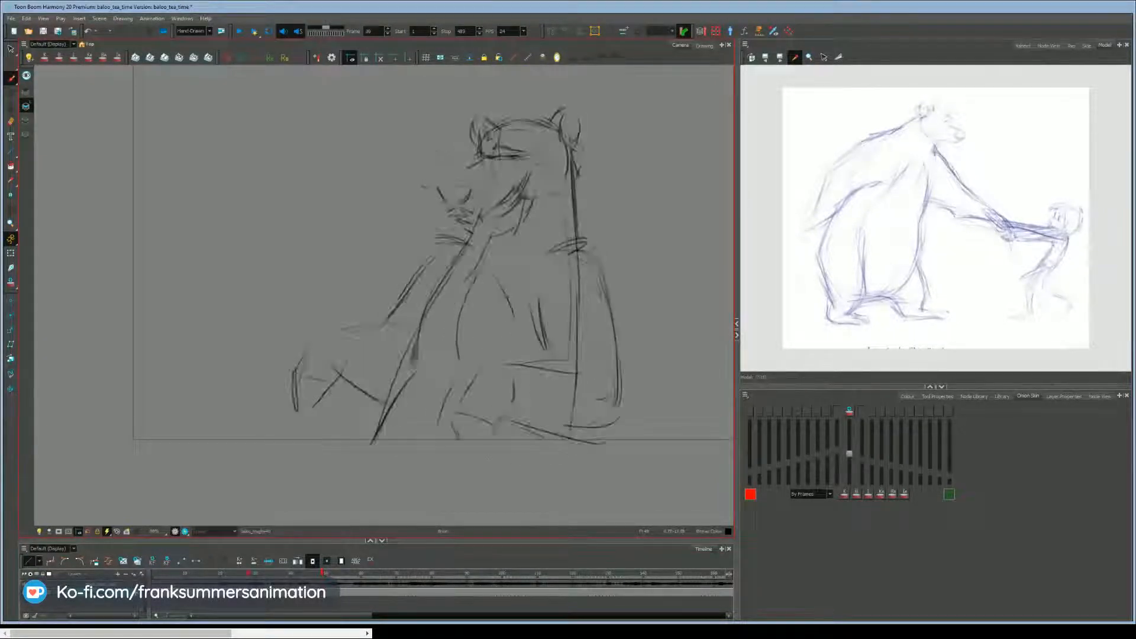
pyautogui.press('.')
pyautogui.moveTo(546, 389)
pyautogui.mouseDown()
pyautogui.moveTo(583, 414)
pyautogui.moveTo(504, 413)
pyautogui.mouseUp()
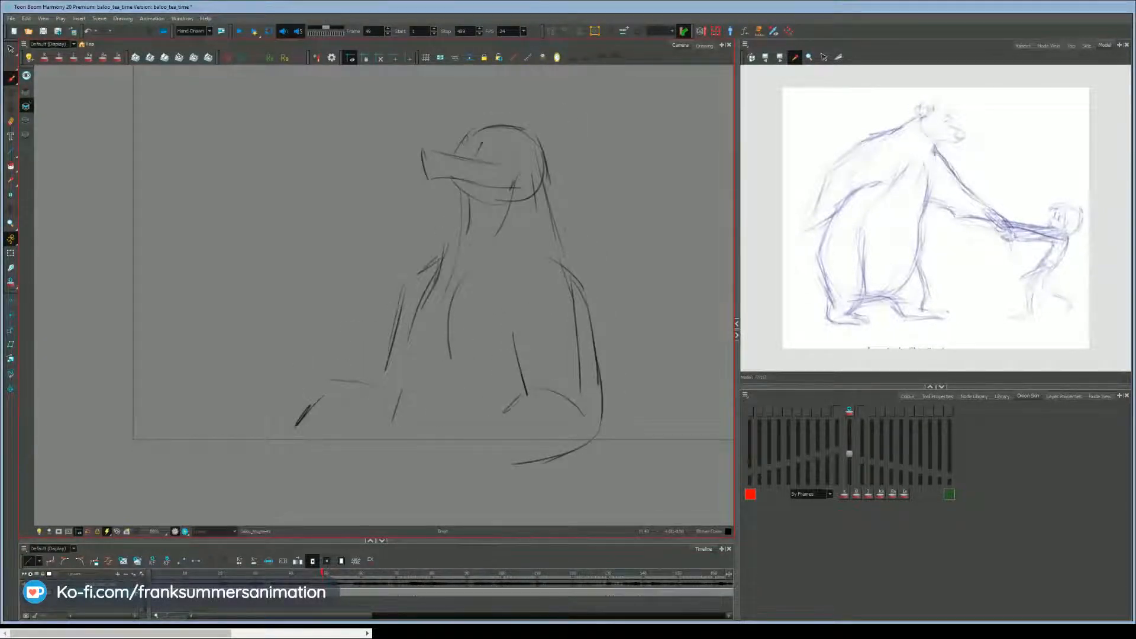
pyautogui.press(',')
pyautogui.press('.')
pyautogui.moveTo(362, 432)
pyautogui.mouseDown()
pyautogui.moveTo(246, 478)
pyautogui.moveTo(258, 474)
pyautogui.mouseUp()
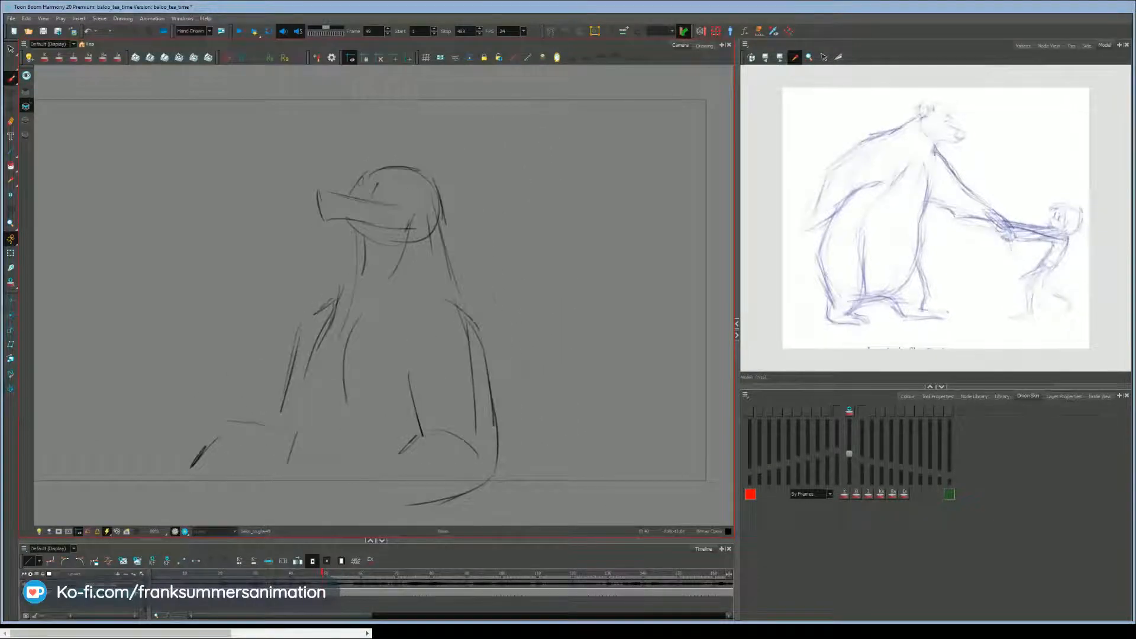
pyautogui.moveTo(421, 435); pyautogui.dragTo(357, 472)
pyautogui.press(',')
pyautogui.press('.')
pyautogui.press('f')
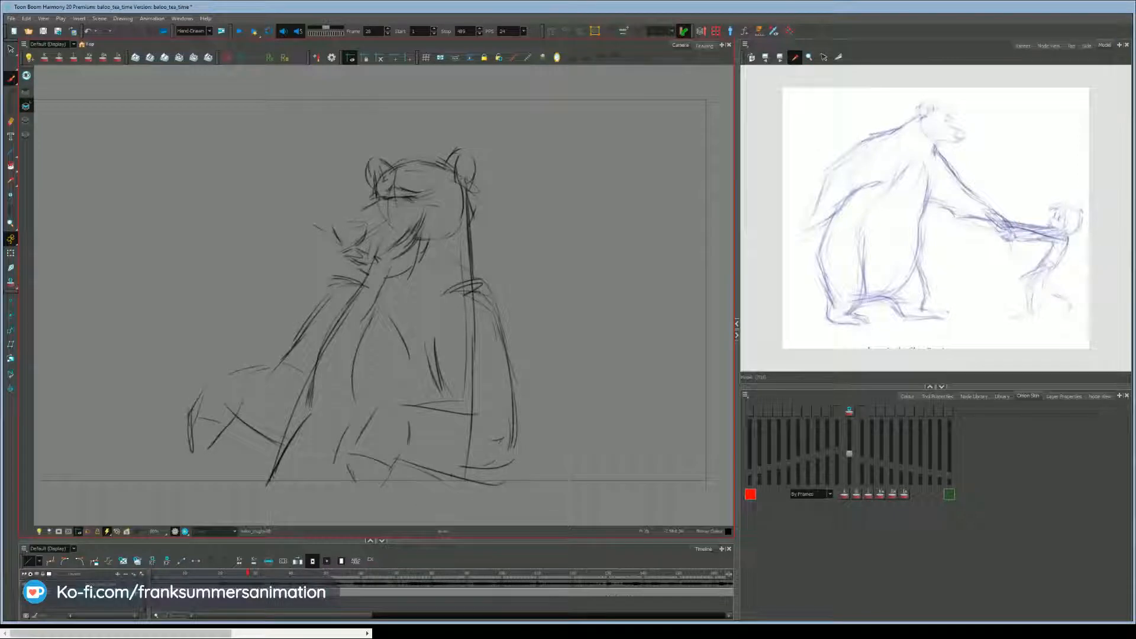
pyautogui.press('g')
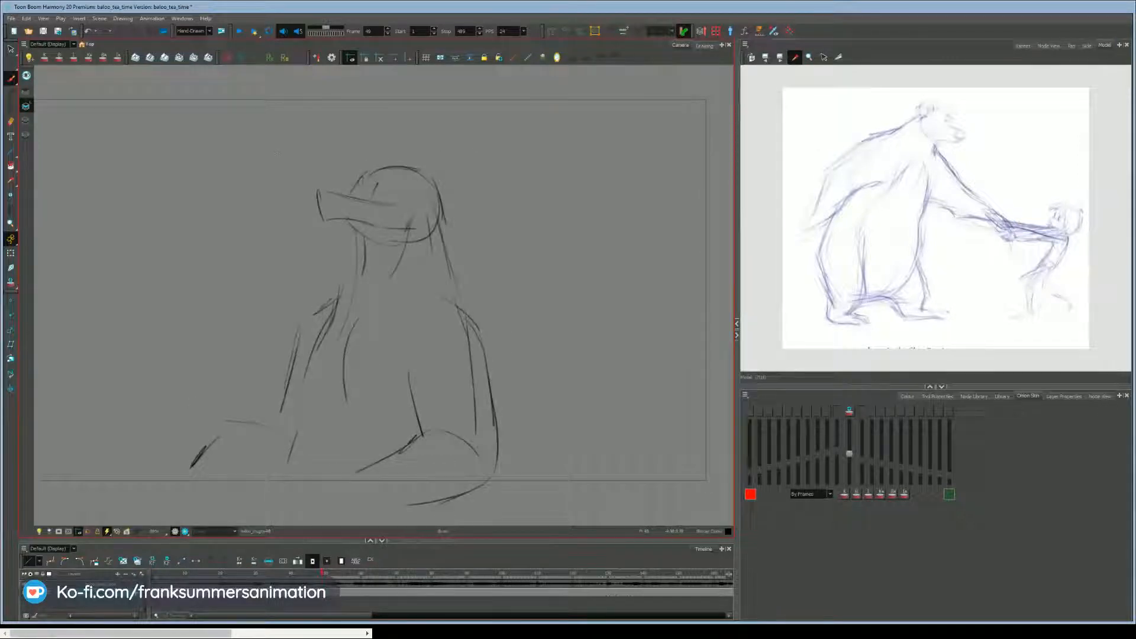
# Rework the third pose's eye marks and clear parts of the old muzzle outline, checking against the second pose.
pyautogui.moveTo(368, 178)
pyautogui.mouseDown()
pyautogui.moveTo(363, 193)
pyautogui.moveTo(378, 202)
pyautogui.mouseUp()
pyautogui.moveTo(411, 221); pyautogui.dragTo(363, 223)
pyautogui.moveTo(318, 191); pyautogui.dragTo(320, 206)
pyautogui.press('f')
pyautogui.press('g')
# Add both ears to the third pose's head, flipping against the second pose to check their placement.
pyautogui.moveTo(418, 171)
pyautogui.mouseDown()
pyautogui.moveTo(460, 187)
pyautogui.moveTo(411, 201)
pyautogui.moveTo(349, 196)
pyautogui.mouseUp()
pyautogui.press('f')
pyautogui.press('g')
pyautogui.press('f')
pyautogui.press('g')
pyautogui.press('f')
pyautogui.press('g')
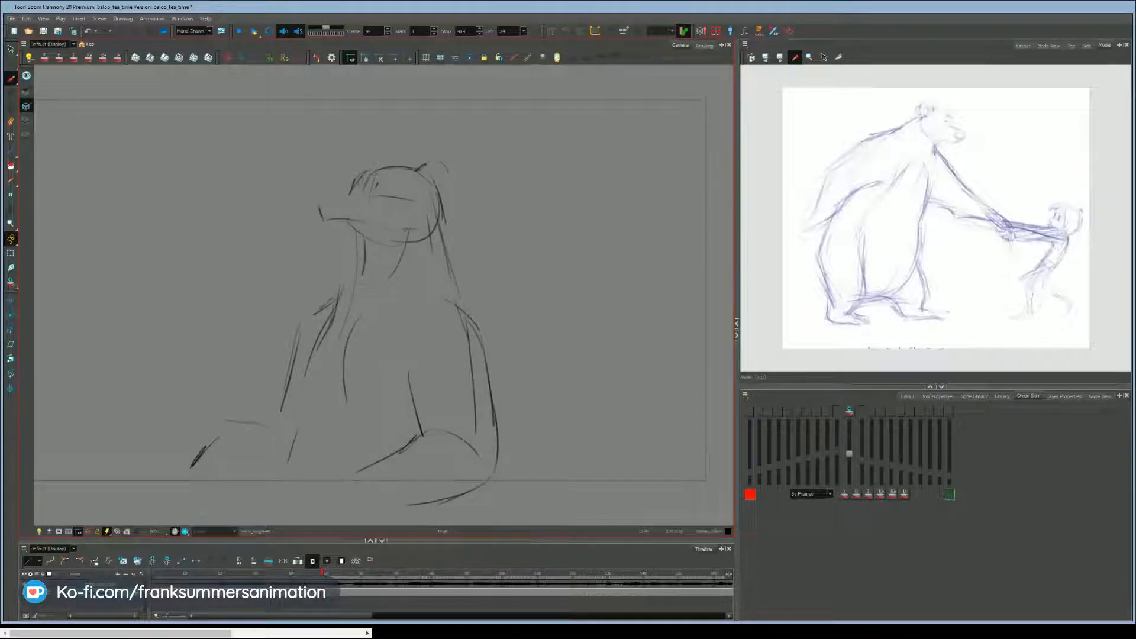
pyautogui.press('f')
pyautogui.moveTo(347, 170)
pyautogui.mouseDown()
pyautogui.moveTo(369, 170)
pyautogui.moveTo(325, 188)
pyautogui.mouseUp()
pyautogui.press('g')
pyautogui.press('f')
pyautogui.press('g')
# Redraw the third pose's muzzle with a curved mouth line reaching the cheek, and strengthen the throat and jaw lines.
pyautogui.moveTo(318, 190)
pyautogui.mouseDown()
pyautogui.moveTo(320, 209)
pyautogui.moveTo(367, 222)
pyautogui.moveTo(396, 215)
pyautogui.moveTo(380, 268)
pyautogui.mouseUp()
pyautogui.press('f')
pyautogui.press('g')
pyautogui.press('f')
pyautogui.press('g')
pyautogui.press('f')
pyautogui.press('g')
pyautogui.press('f')
pyautogui.press('g')
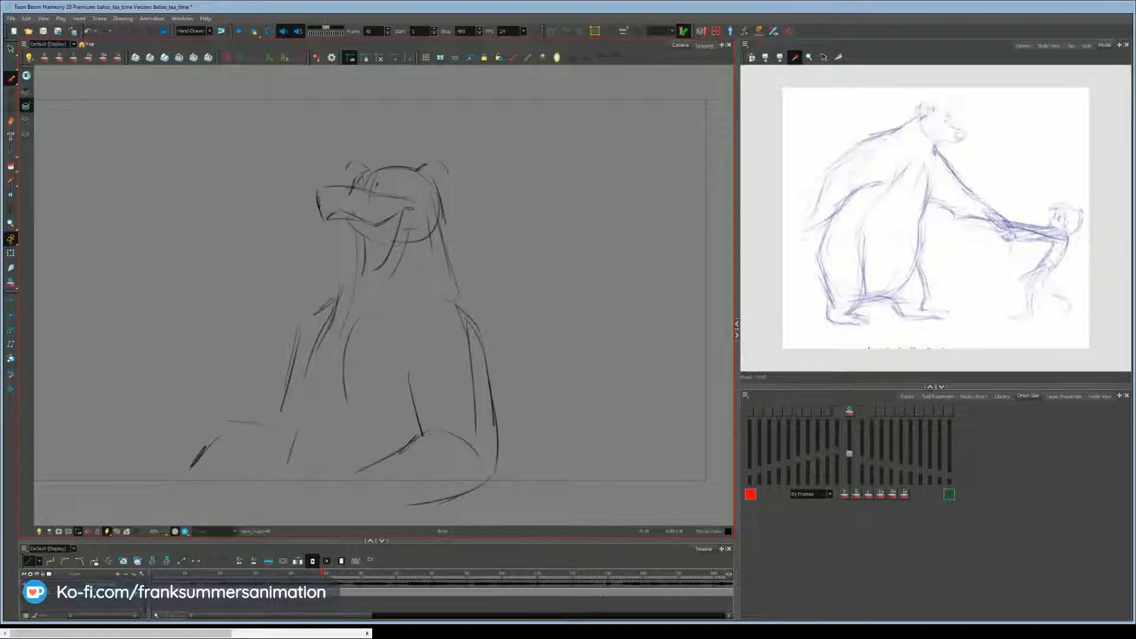
pyautogui.moveTo(359, 227); pyautogui.dragTo(357, 267)
pyautogui.moveTo(410, 225)
pyautogui.mouseDown()
pyautogui.moveTo(408, 256)
pyautogui.moveTo(384, 281)
pyautogui.mouseUp()
# Review the transition into the third pose by playing back the timeline and flipping between the poses.
pyautogui.press('f')
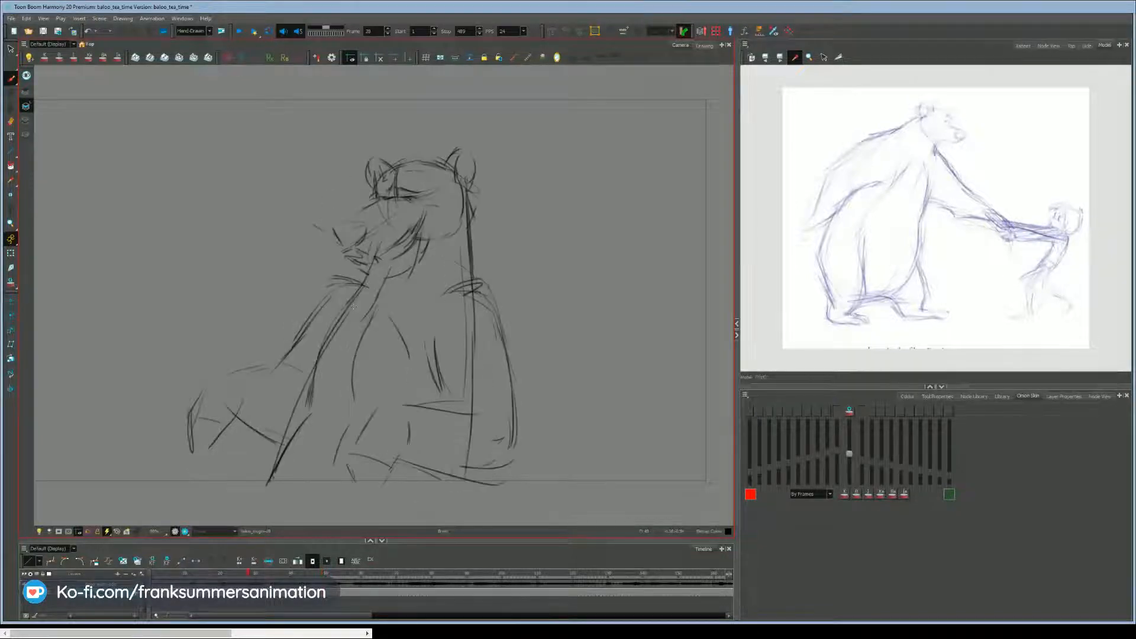
pyautogui.press('g')
pyautogui.press('Return')
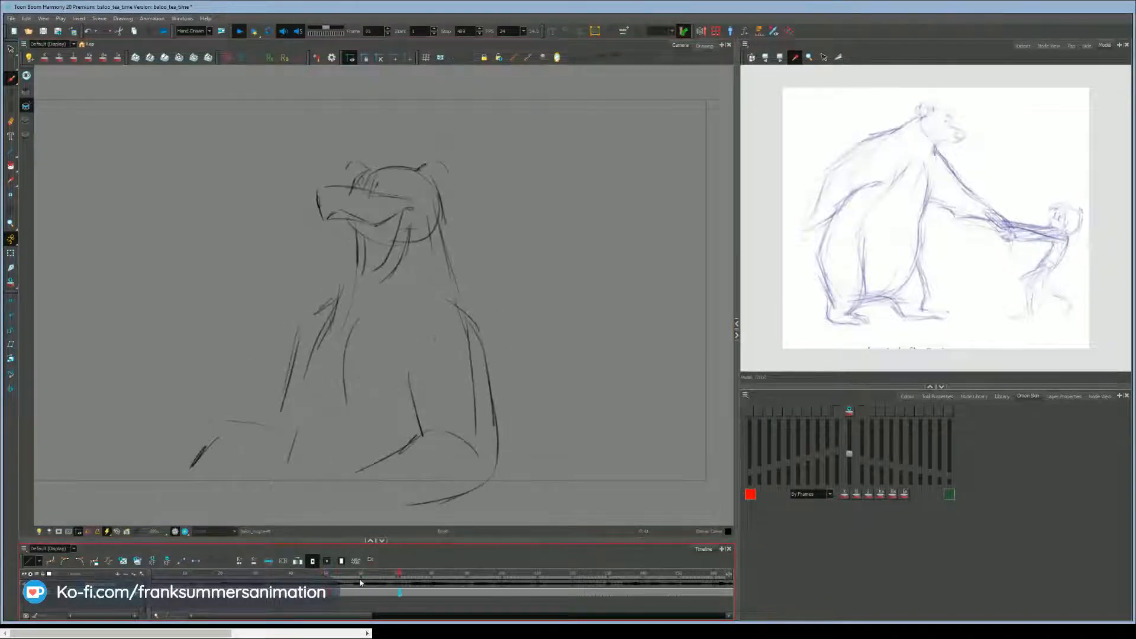
pyautogui.press('Return')
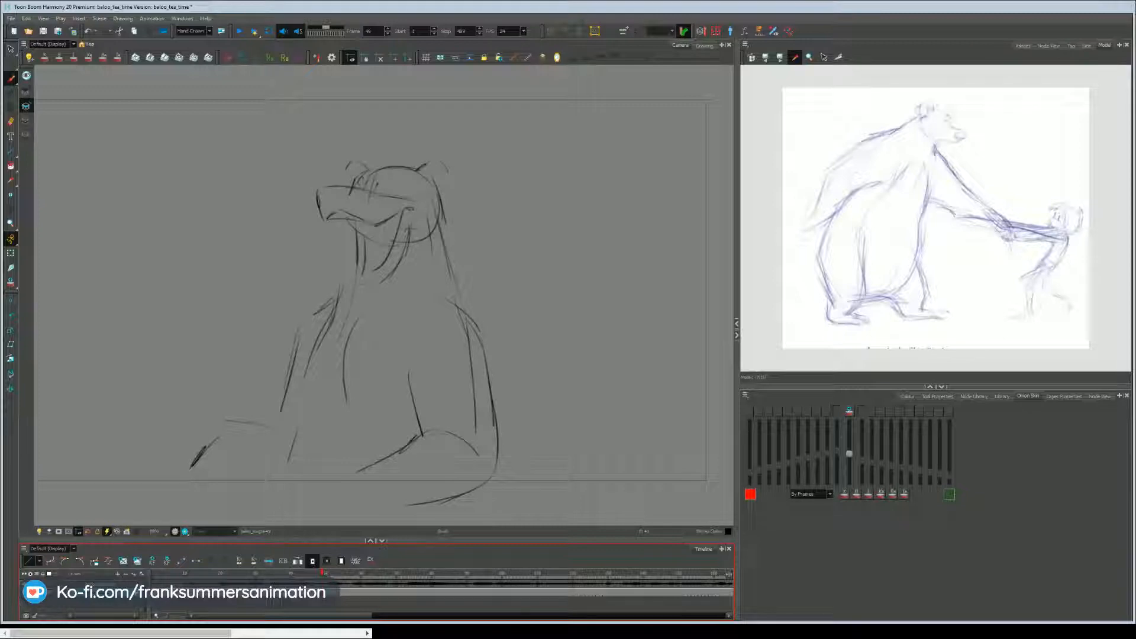
pyautogui.click(763, 537)
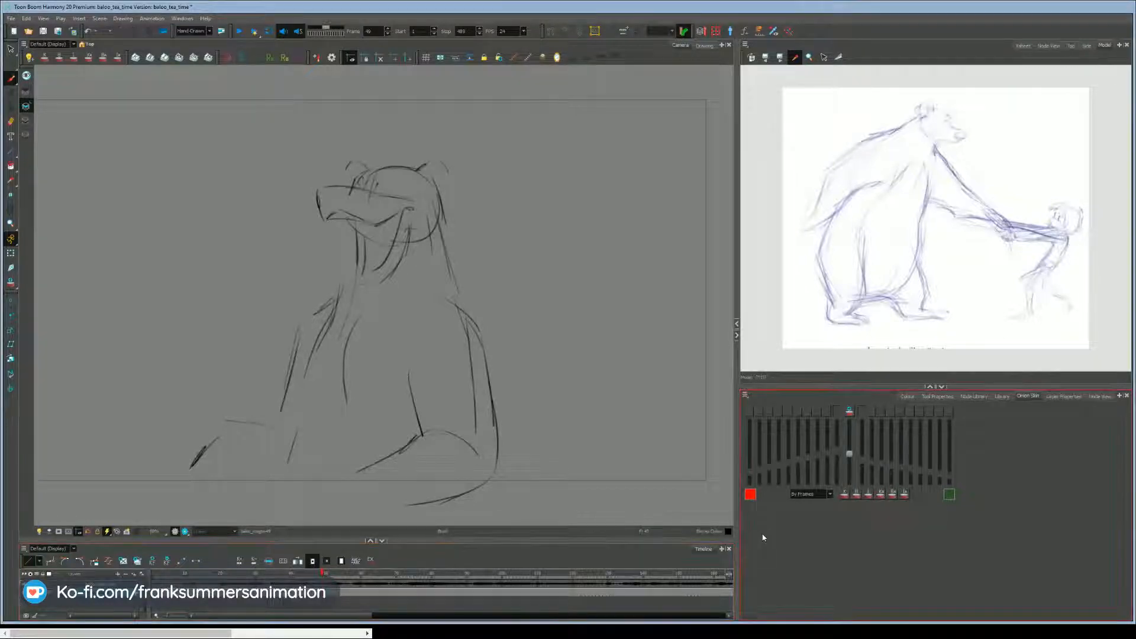
pyautogui.press('f')
pyautogui.press('g')
pyautogui.press('g')
pyautogui.press('f')
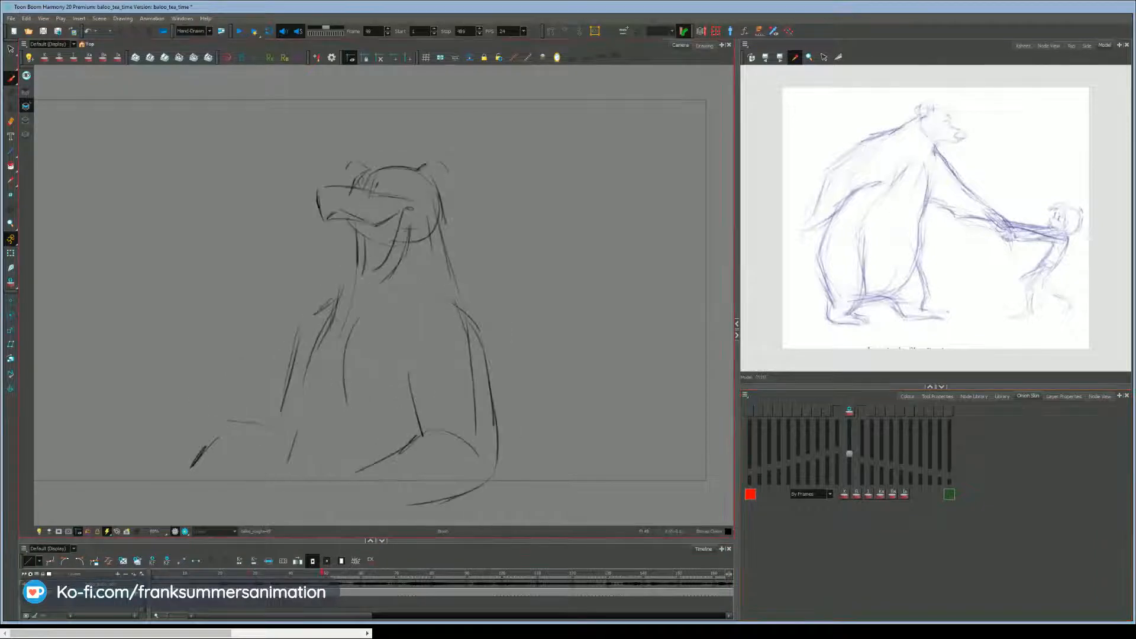
# Redraw the near shoulder's curve into the upper arm on the third pose, checking against the second.
pyautogui.moveTo(441, 299)
pyautogui.mouseDown()
pyautogui.moveTo(461, 309)
pyautogui.moveTo(478, 359)
pyautogui.mouseUp()
pyautogui.press('f')
pyautogui.press('g')
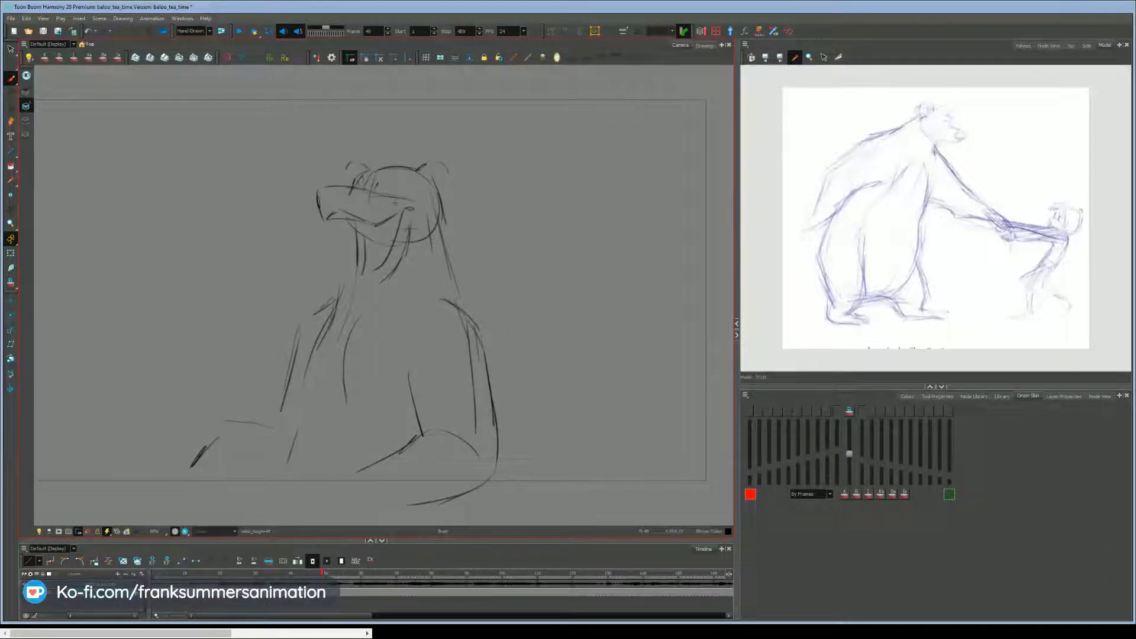
# Add the cheek crease at the third pose's mouth corner, darken the mouth line and outline the nose on the muzzle tip.
pyautogui.moveTo(388, 197); pyautogui.dragTo(400, 207)
pyautogui.press('f')
pyautogui.press('g')
pyautogui.press('f')
pyautogui.press('g')
pyautogui.moveTo(408, 207)
pyautogui.mouseDown()
pyautogui.moveTo(348, 215)
pyautogui.moveTo(335, 207)
pyautogui.moveTo(339, 183)
pyautogui.moveTo(328, 219)
pyautogui.mouseUp()
pyautogui.moveTo(320, 189); pyautogui.dragTo(331, 204)
pyautogui.press('f')
pyautogui.press('g')
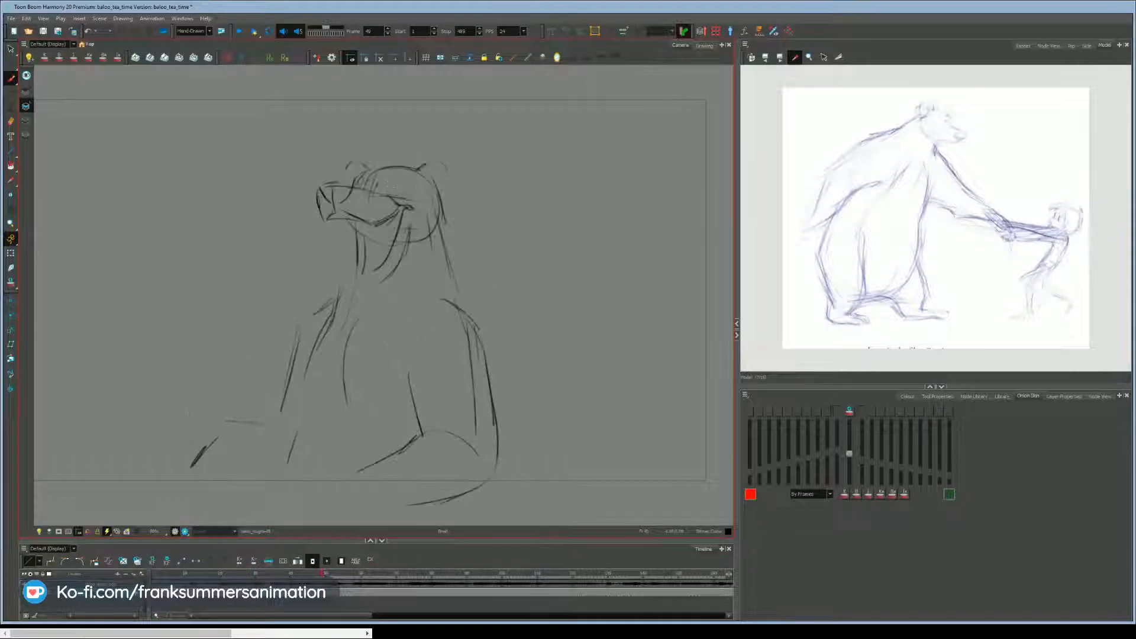
# Draw the eyes and brow marks above the third pose's muzzle, flipping against the second pose to check placement.
pyautogui.moveTo(386, 174); pyautogui.dragTo(393, 183)
pyautogui.press('f')
pyautogui.press('g')
pyautogui.press('f')
pyautogui.press('g')
pyautogui.click(387, 185)
pyautogui.press('f')
pyautogui.press('g')
pyautogui.press('f')
pyautogui.press('g')
pyautogui.moveTo(373, 186); pyautogui.dragTo(367, 190)
pyautogui.press('f')
pyautogui.press('g')
# Draw the near ear and the back-of-neck line on the third pose, comparing them with the second pose.
pyautogui.moveTo(442, 165)
pyautogui.mouseDown()
pyautogui.moveTo(428, 244)
pyautogui.moveTo(437, 201)
pyautogui.moveTo(455, 290)
pyautogui.mouseUp()
pyautogui.press('f')
pyautogui.press('g')
pyautogui.press('f')
pyautogui.press('g')
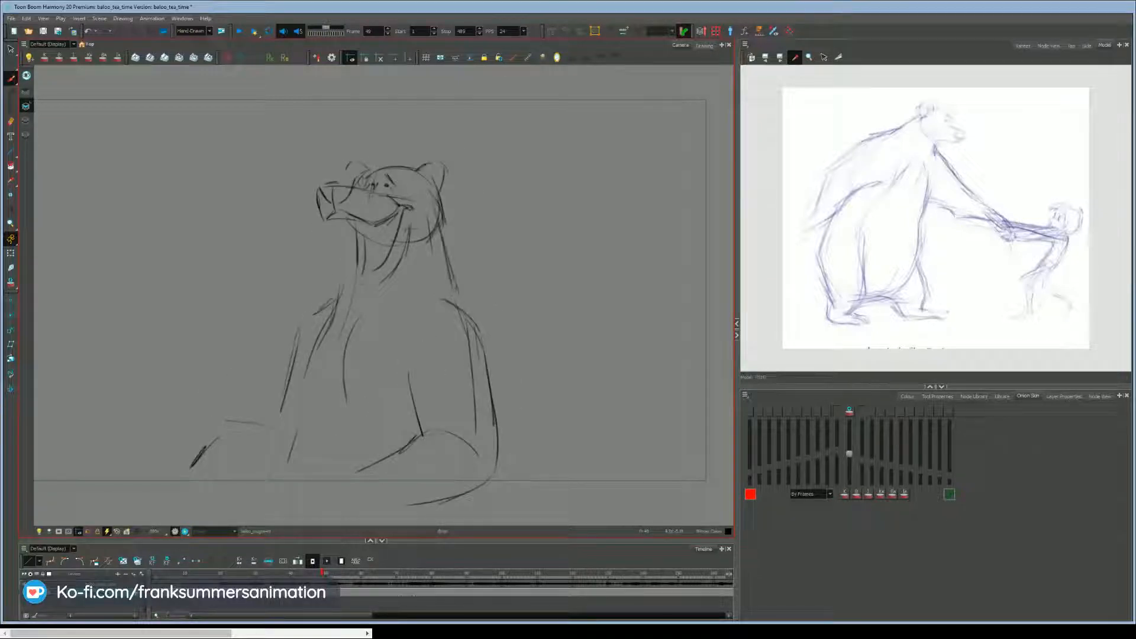
pyautogui.press('f')
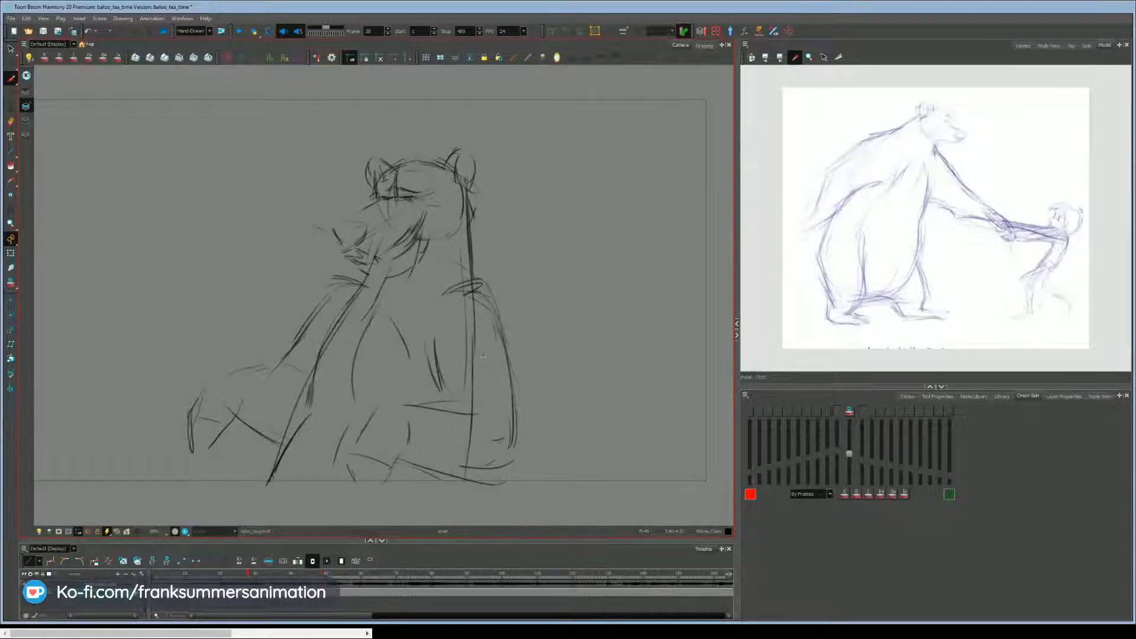
pyautogui.press('g')
pyautogui.press('f')
pyautogui.press('g')
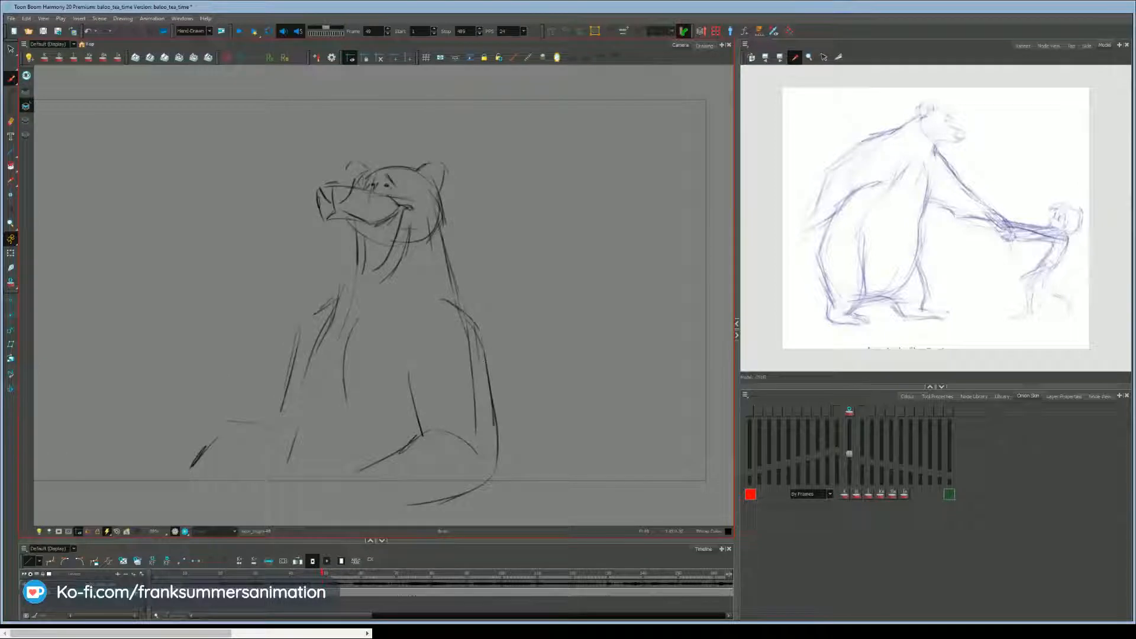
# Close off the third pose's open lower jaw with a curved chin line, flipping to check it against the second pose.
pyautogui.moveTo(400, 261)
pyautogui.mouseDown()
pyautogui.moveTo(385, 281)
pyautogui.moveTo(352, 279)
pyautogui.moveTo(362, 274)
pyautogui.mouseUp()
pyautogui.press('f')
pyautogui.press('g')
pyautogui.press('f')
pyautogui.press('g')
pyautogui.press('f')
pyautogui.press('g')
pyautogui.press('f')
pyautogui.press('g')
# Draw the throat line from the third pose's muzzle down to the chest, checking it against the second pose.
pyautogui.moveTo(342, 222); pyautogui.dragTo(343, 286)
pyautogui.press('f')
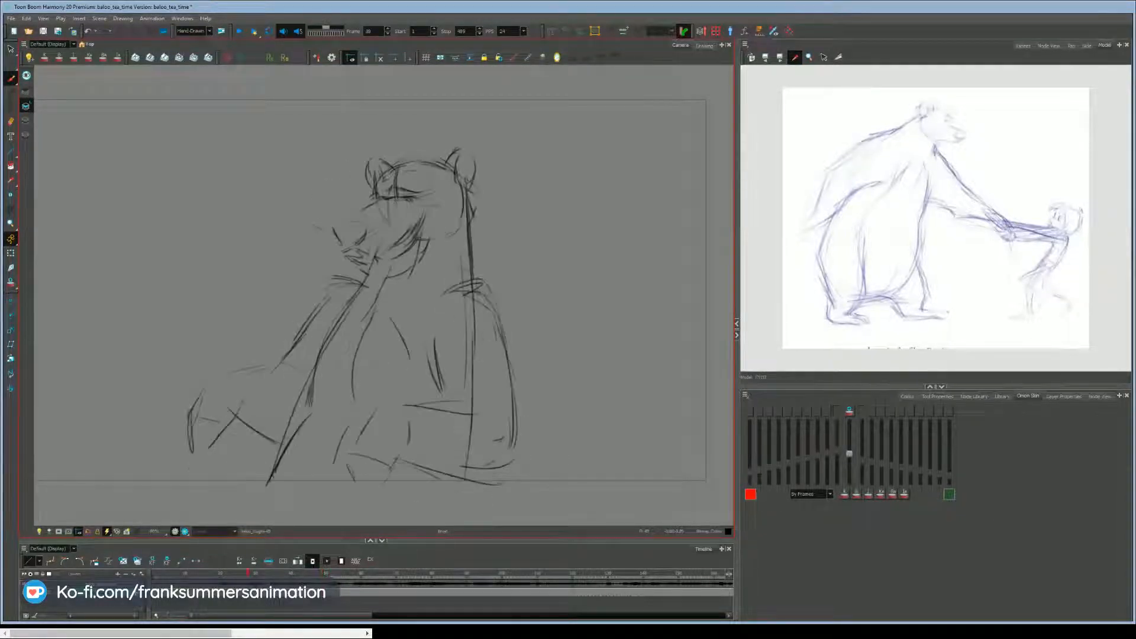
pyautogui.press('g')
pyautogui.press('f')
pyautogui.press('g')
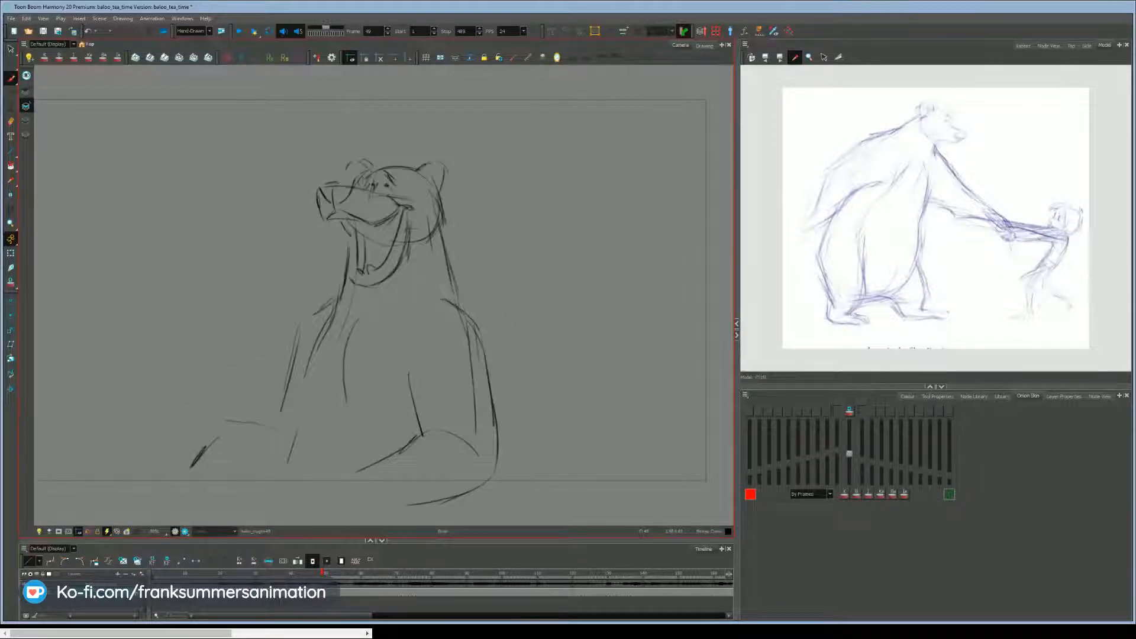
# Add the near ear's inner curve and define the far ear on the third pose, comparing with the second.
pyautogui.moveTo(445, 169); pyautogui.dragTo(441, 196)
pyautogui.moveTo(353, 159); pyautogui.dragTo(427, 181)
pyautogui.press('f')
pyautogui.press('g')
pyautogui.press('f')
pyautogui.press('g')
pyautogui.press('f')
pyautogui.press('g')
# Draw the third pose's chest and belly front line and the curve where the near arm meets the shoulder.
pyautogui.moveTo(307, 366); pyautogui.dragTo(290, 478)
pyautogui.press('f')
pyautogui.press('g')
pyautogui.moveTo(362, 316); pyautogui.dragTo(391, 355)
pyautogui.moveTo(334, 332); pyautogui.dragTo(321, 343)
pyautogui.press('f')
pyautogui.press('g')
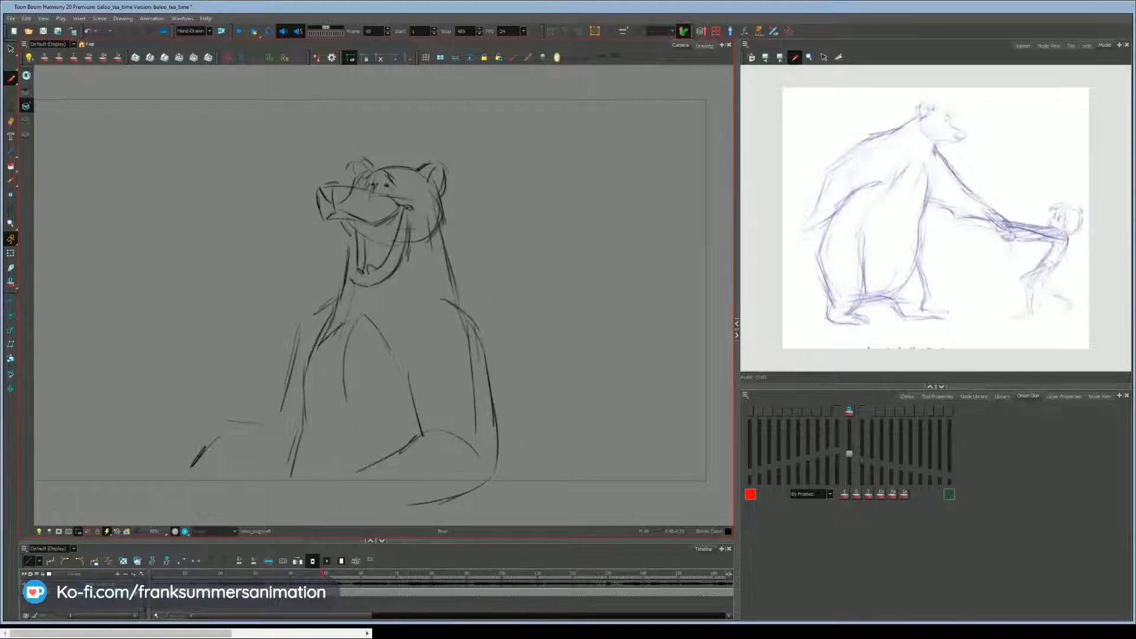
# Extend the near upper arm's inner line on the second pose and flip through the neighbouring poses.
pyautogui.press('f')
pyautogui.moveTo(423, 341); pyautogui.dragTo(403, 373)
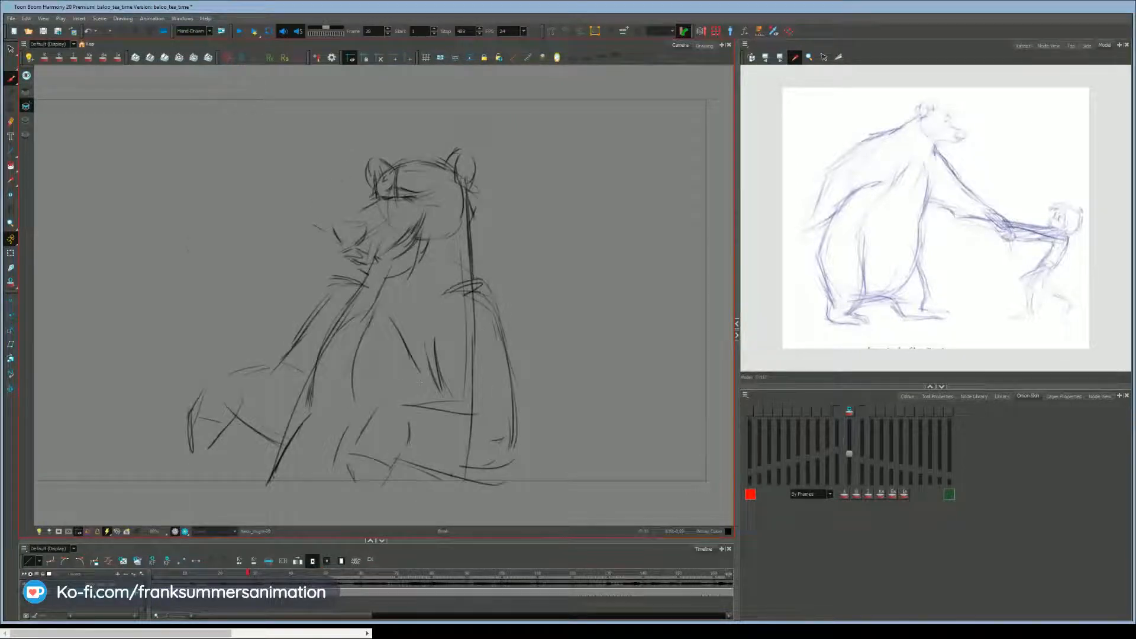
pyautogui.press('f')
pyautogui.press('g')
pyautogui.press('f')
# Strengthen the far arm and chest line on the first pose, flipping between the poses to compare.
pyautogui.moveTo(327, 330)
pyautogui.mouseDown()
pyautogui.moveTo(318, 346)
pyautogui.moveTo(375, 411)
pyautogui.moveTo(313, 341)
pyautogui.moveTo(294, 391)
pyautogui.mouseUp()
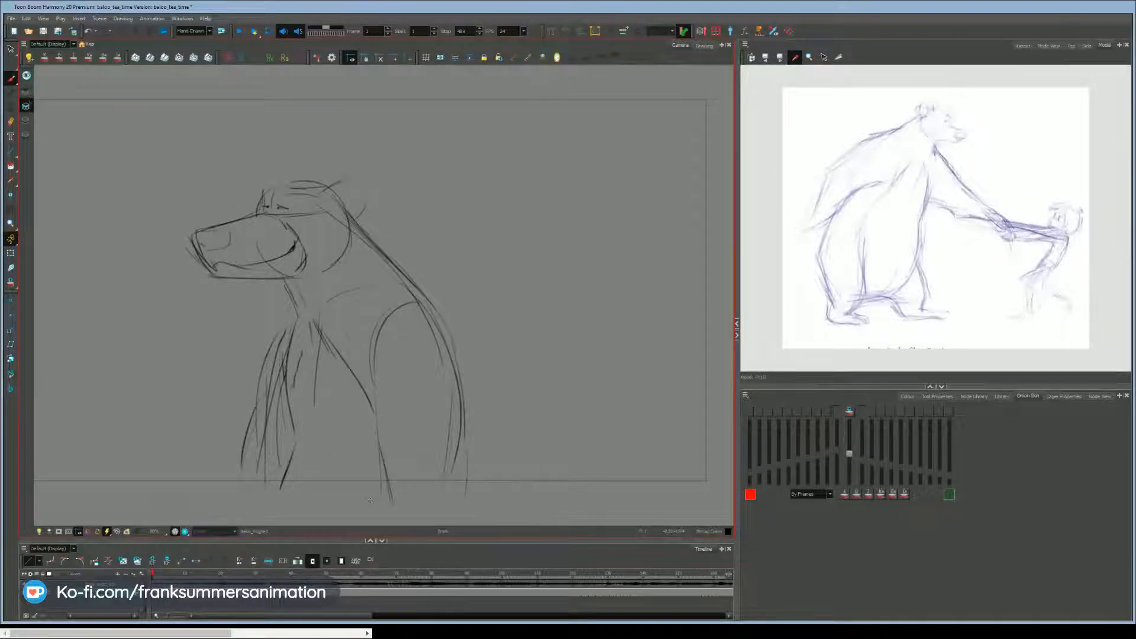
pyautogui.press('g')
pyautogui.press('f')
pyautogui.press('g')
pyautogui.press('f')
pyautogui.press('g')
pyautogui.press('f')
# Darken the jaw corner and muzzle tip on the first pose and check the result in playback.
pyautogui.moveTo(304, 262); pyautogui.dragTo(291, 278)
pyautogui.press('.')
pyautogui.moveTo(209, 270); pyautogui.dragTo(193, 239)
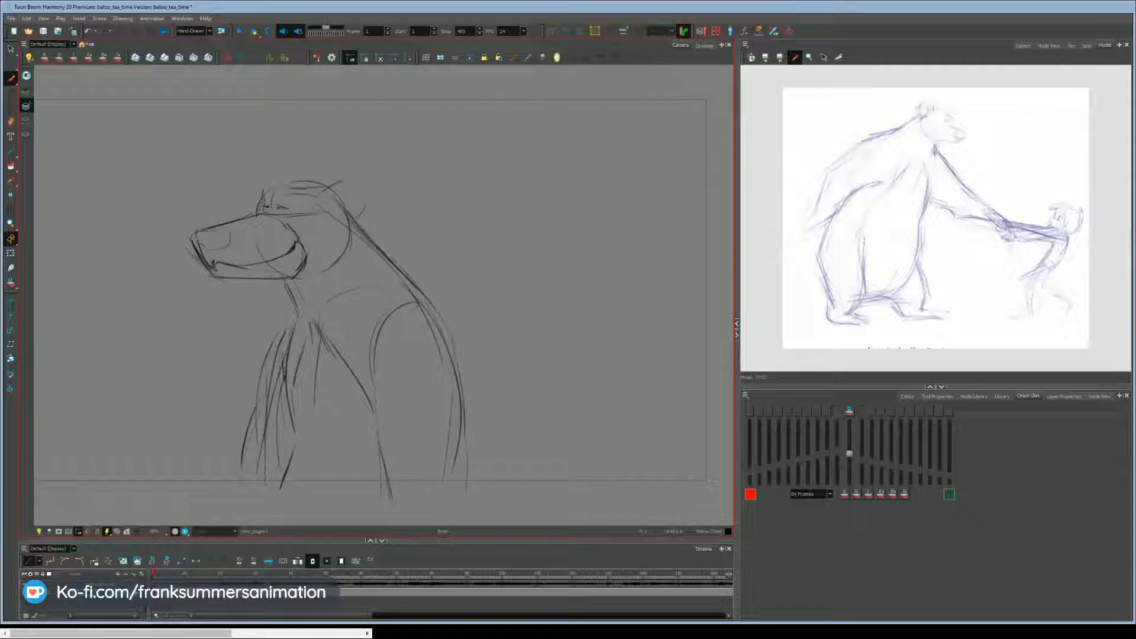
pyautogui.press('Return')
pyautogui.press('Return')
# Darken the first pose's back and neck contour, add tuft strokes on the crown and play back the animation.
pyautogui.moveTo(392, 264)
pyautogui.mouseDown()
pyautogui.moveTo(426, 304)
pyautogui.moveTo(453, 368)
pyautogui.mouseUp()
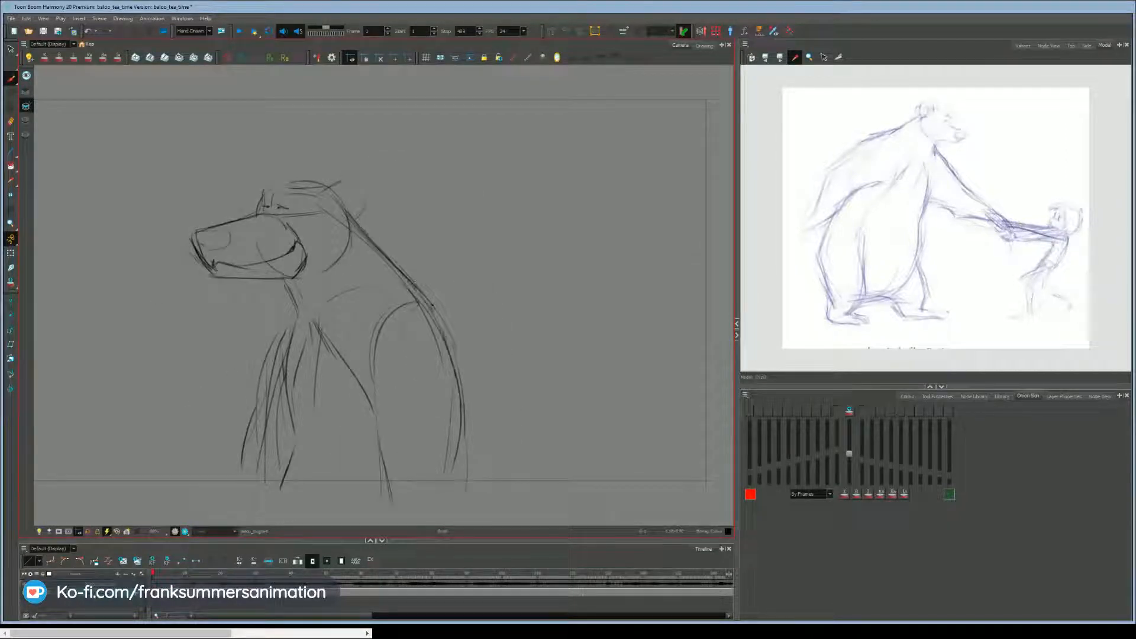
pyautogui.moveTo(347, 213); pyautogui.dragTo(387, 257)
pyautogui.moveTo(334, 198)
pyautogui.mouseDown()
pyautogui.moveTo(307, 175)
pyautogui.moveTo(287, 179)
pyautogui.mouseUp()
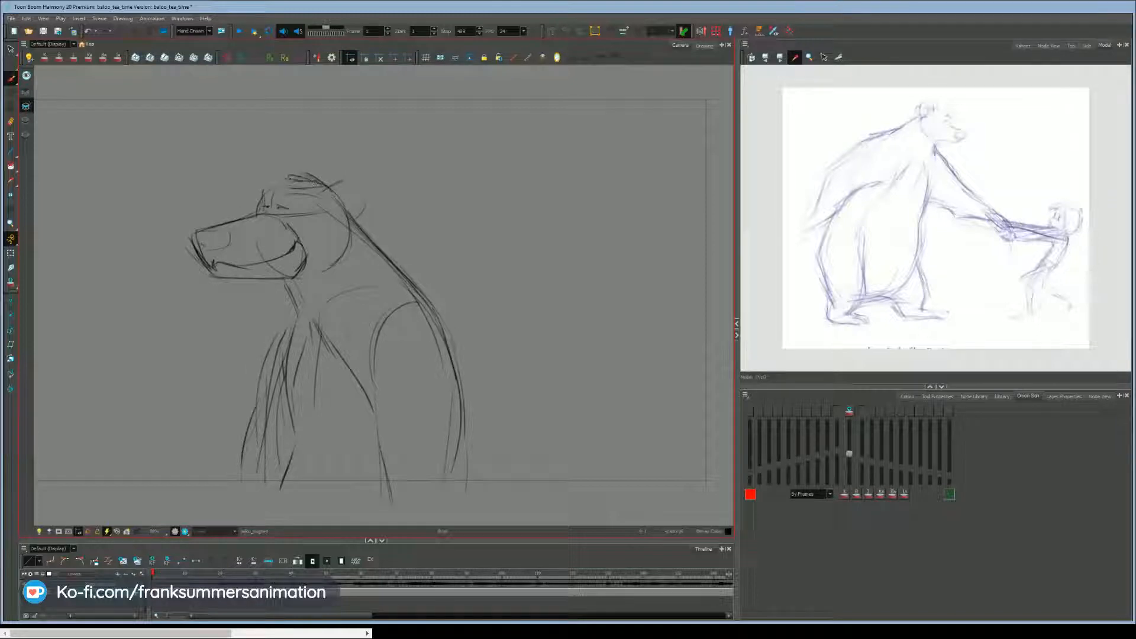
pyautogui.press('Return')
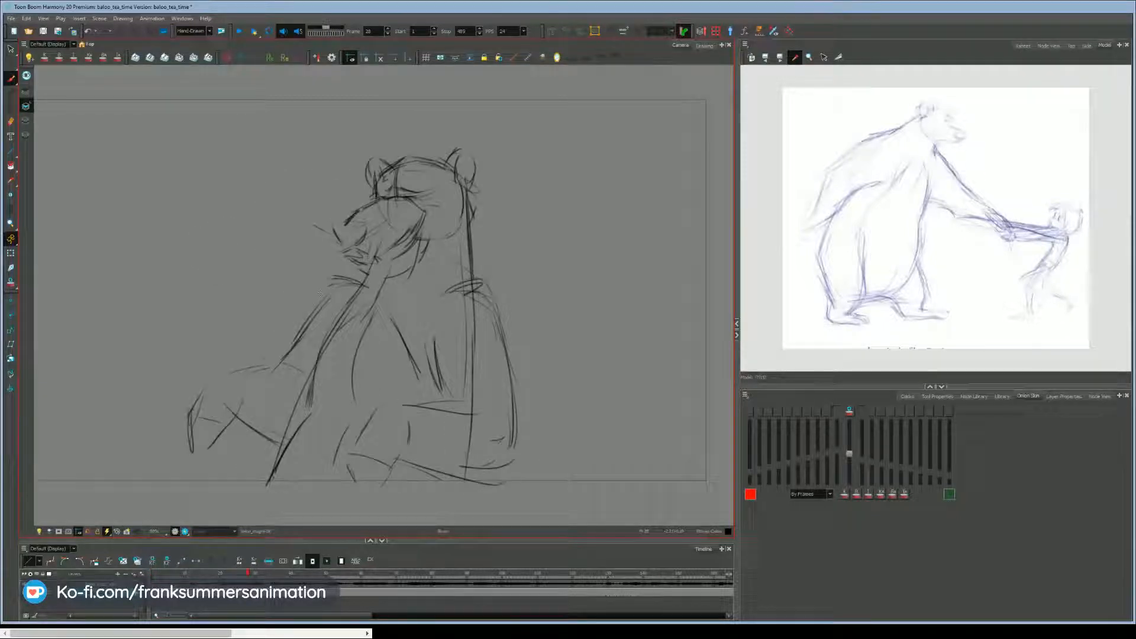
# Review the motion from the second pose into the third by stepping through frames and playing the timeline.
pyautogui.click(249, 592)
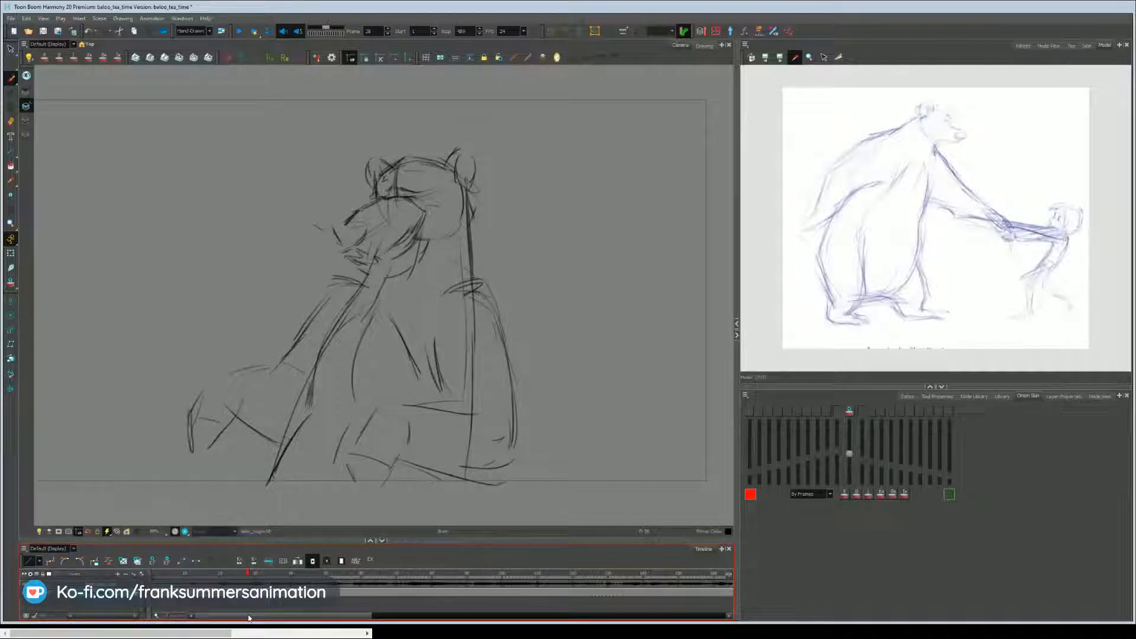
pyautogui.click(785, 551)
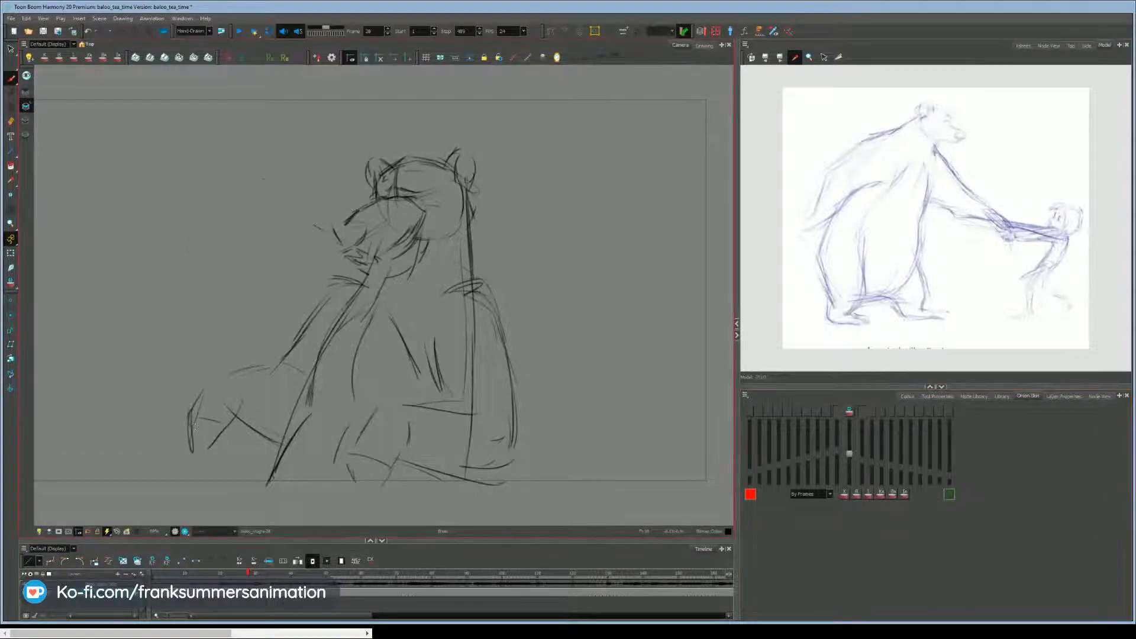
pyautogui.press(',')
pyautogui.press('.')
pyautogui.press('Return')
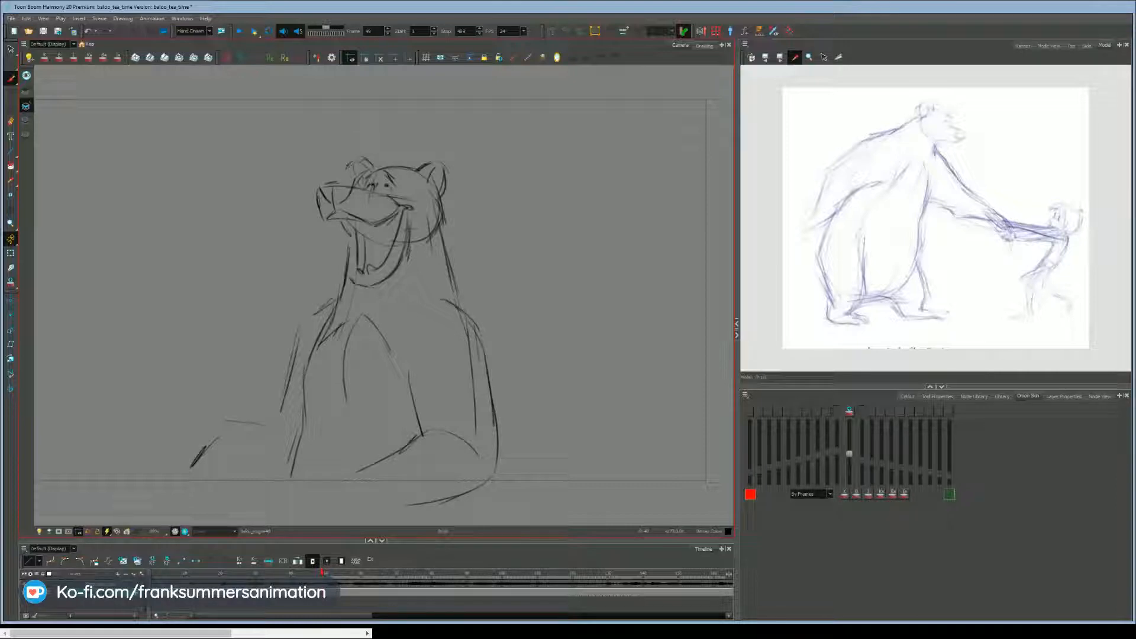
# Add a hair tuft on the third pose's crown and strengthen the top line of the muzzle.
pyautogui.hotkey('alt', 'e')
pyautogui.hotkey('alt', 'b')
pyautogui.moveTo(417, 176)
pyautogui.mouseDown()
pyautogui.moveTo(425, 165)
pyautogui.moveTo(384, 155)
pyautogui.mouseUp()
pyautogui.moveTo(397, 164); pyautogui.dragTo(377, 156)
pyautogui.moveTo(332, 182); pyautogui.dragTo(355, 188)
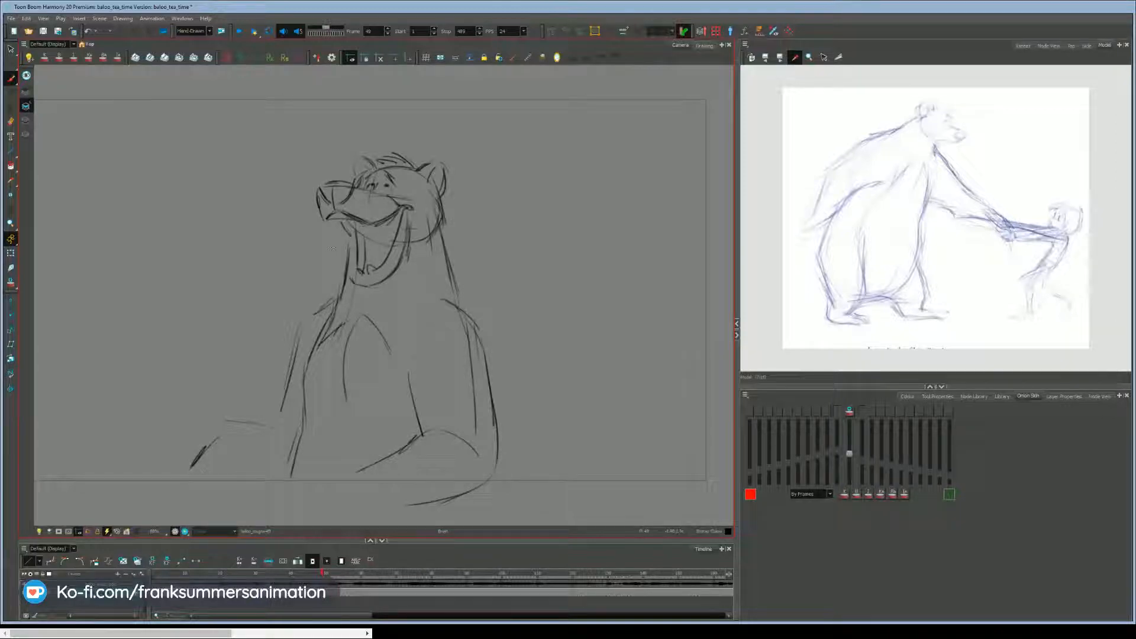
# Draw the third pose's far forearm and paw, extend the near forearm at the wrist and mark the inner elbow.
pyautogui.press(',')
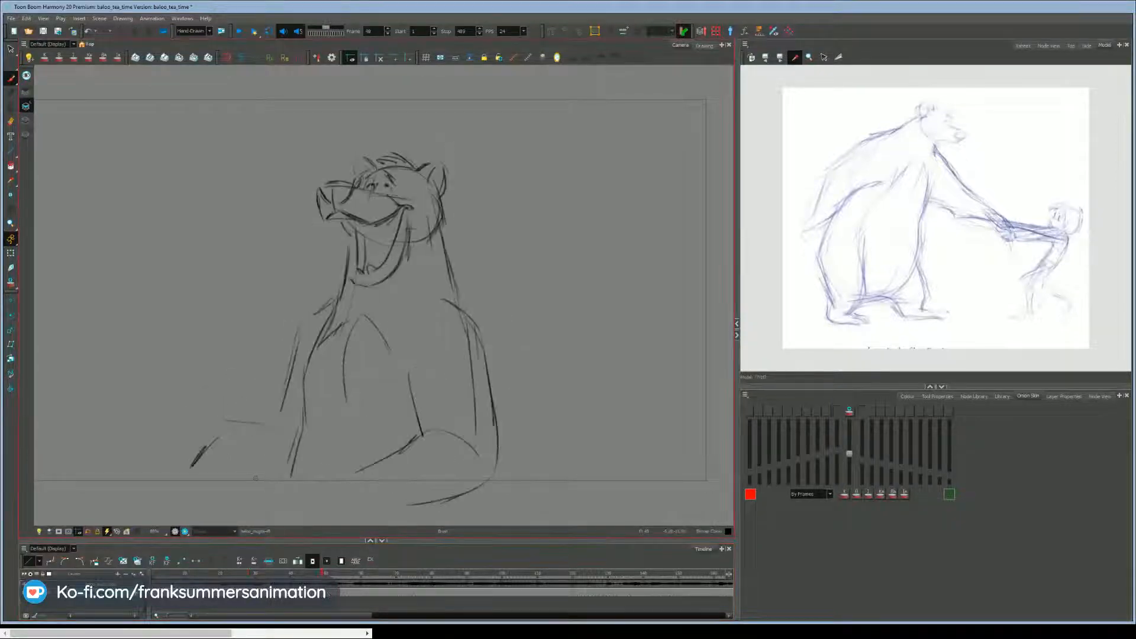
pyautogui.moveTo(227, 459); pyautogui.dragTo(267, 486)
pyautogui.moveTo(247, 416); pyautogui.dragTo(289, 428)
pyautogui.moveTo(212, 427); pyautogui.dragTo(204, 440)
pyautogui.moveTo(207, 433)
pyautogui.mouseDown()
pyautogui.moveTo(194, 454)
pyautogui.moveTo(222, 474)
pyautogui.mouseUp()
pyautogui.moveTo(415, 502)
pyautogui.mouseDown()
pyautogui.moveTo(349, 491)
pyautogui.moveTo(345, 509)
pyautogui.mouseUp()
pyautogui.moveTo(406, 392); pyautogui.dragTo(416, 410)
# Darken the third pose's mouth front, back of the neck and back of the head, checking against the second pose.
pyautogui.moveTo(342, 222); pyautogui.dragTo(350, 237)
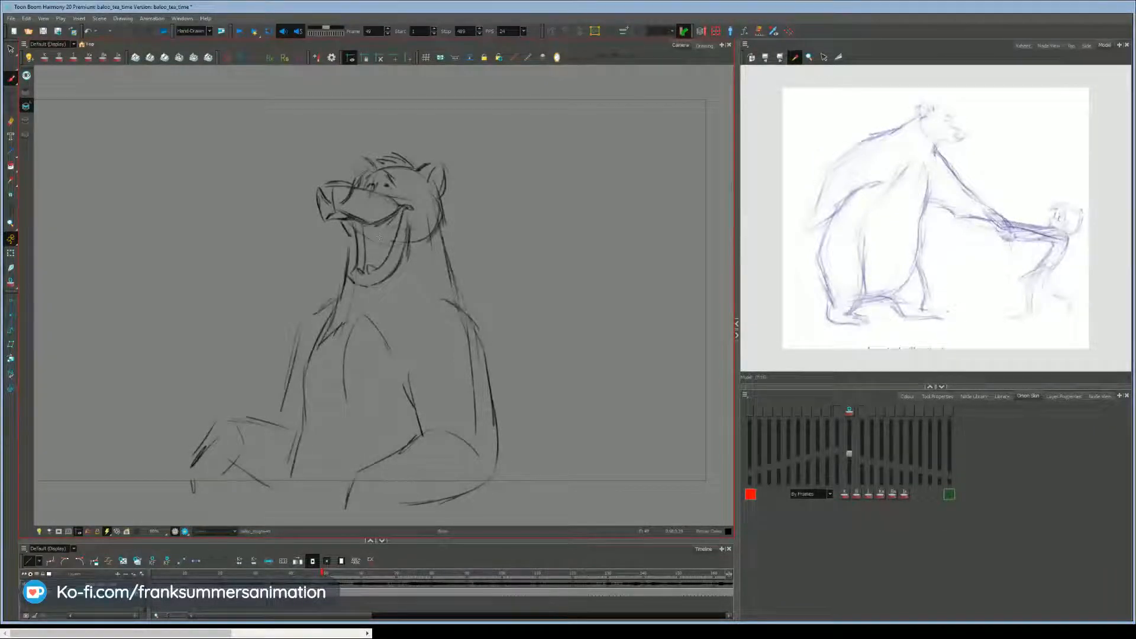
pyautogui.moveTo(446, 265); pyautogui.dragTo(467, 328)
pyautogui.moveTo(446, 200); pyautogui.dragTo(441, 218)
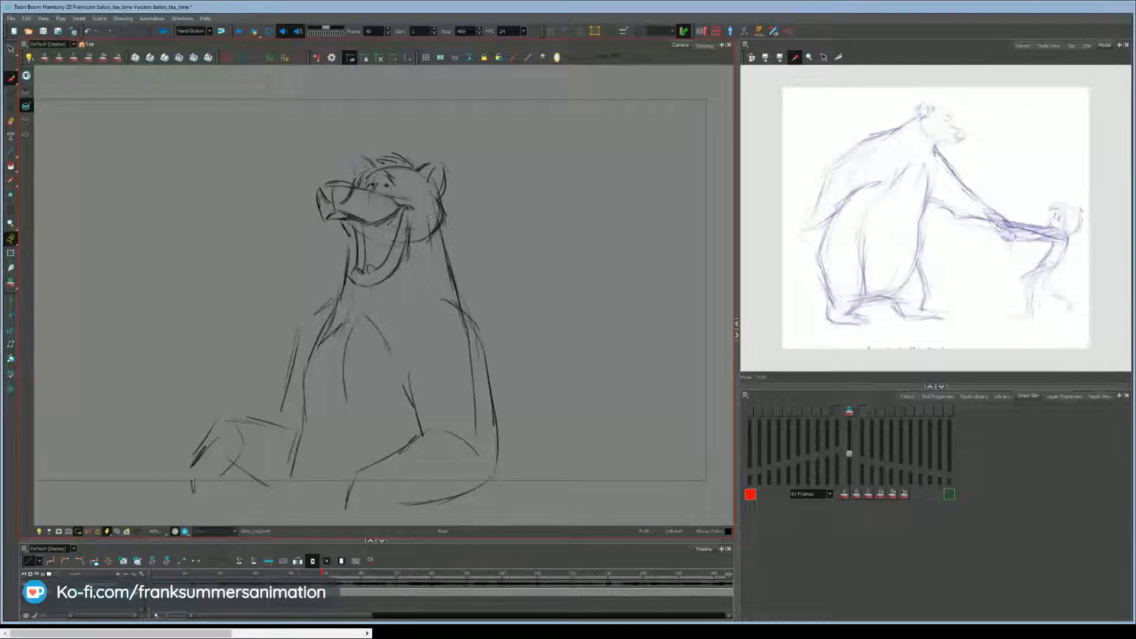
pyautogui.press('f')
pyautogui.press('g')
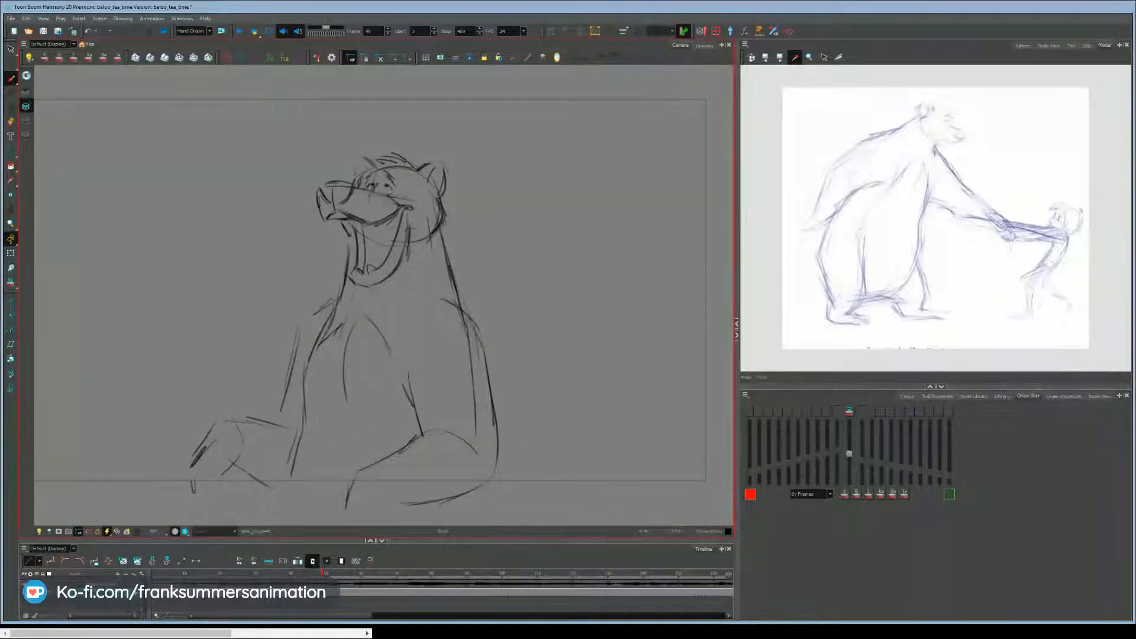
pyautogui.press('f')
pyautogui.press('g')
pyautogui.press('f')
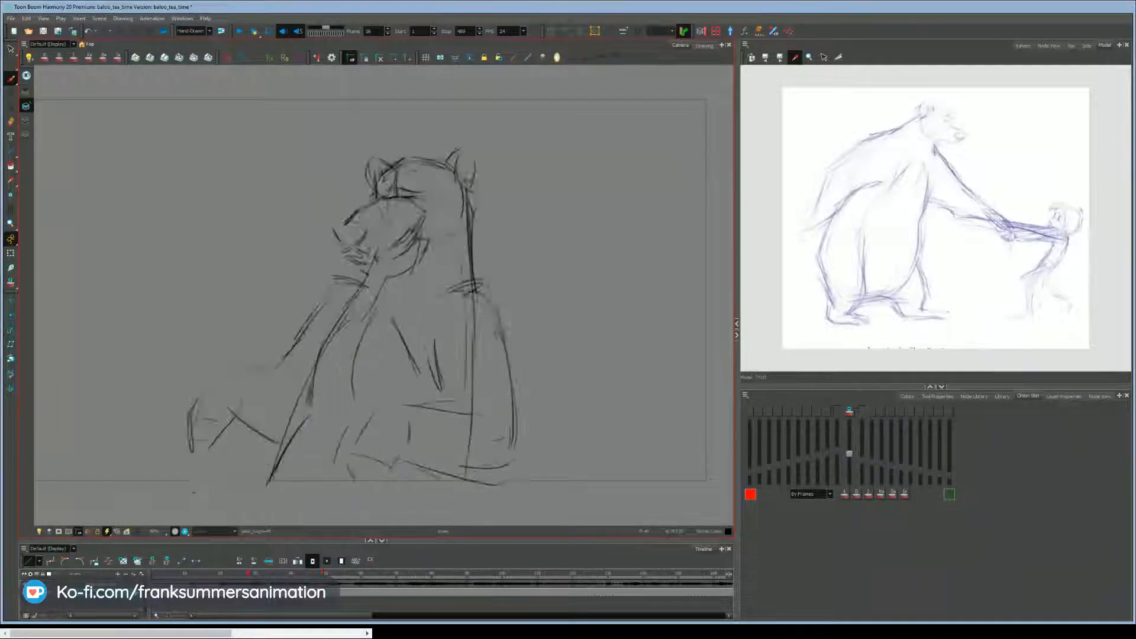
pyautogui.press('g')
# Reinforce the third pose's ears, throat, back contour and inner near arm, flipping against the second pose.
pyautogui.moveTo(360, 164); pyautogui.dragTo(353, 181)
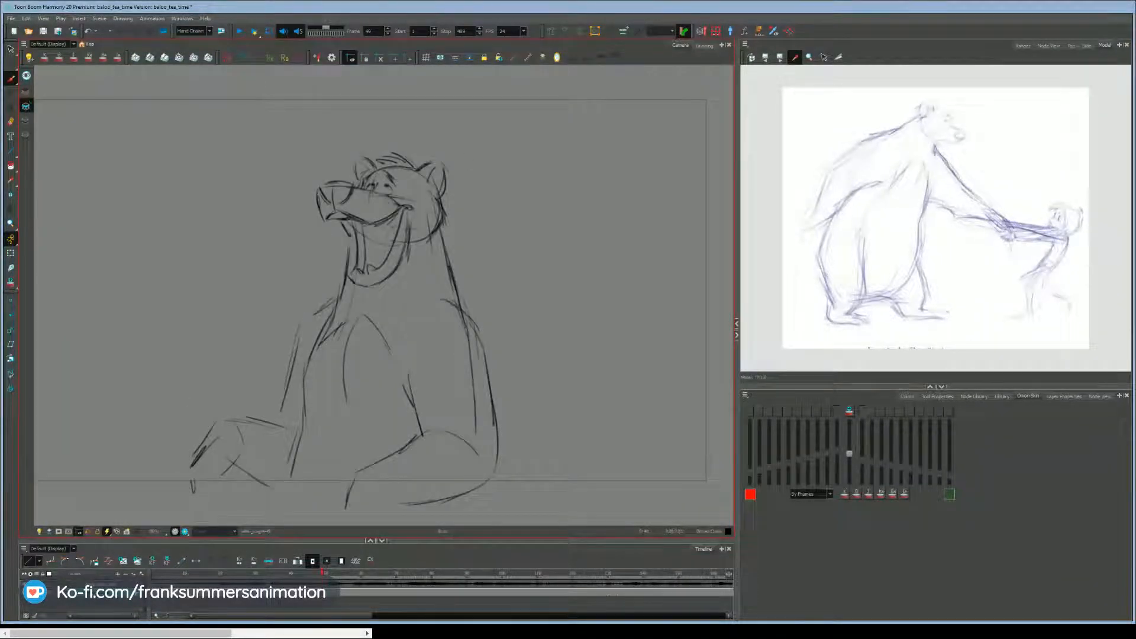
pyautogui.moveTo(443, 167); pyautogui.dragTo(446, 194)
pyautogui.moveTo(350, 238); pyautogui.dragTo(346, 269)
pyautogui.moveTo(441, 230); pyautogui.dragTo(468, 345)
pyautogui.moveTo(409, 380); pyautogui.dragTo(416, 425)
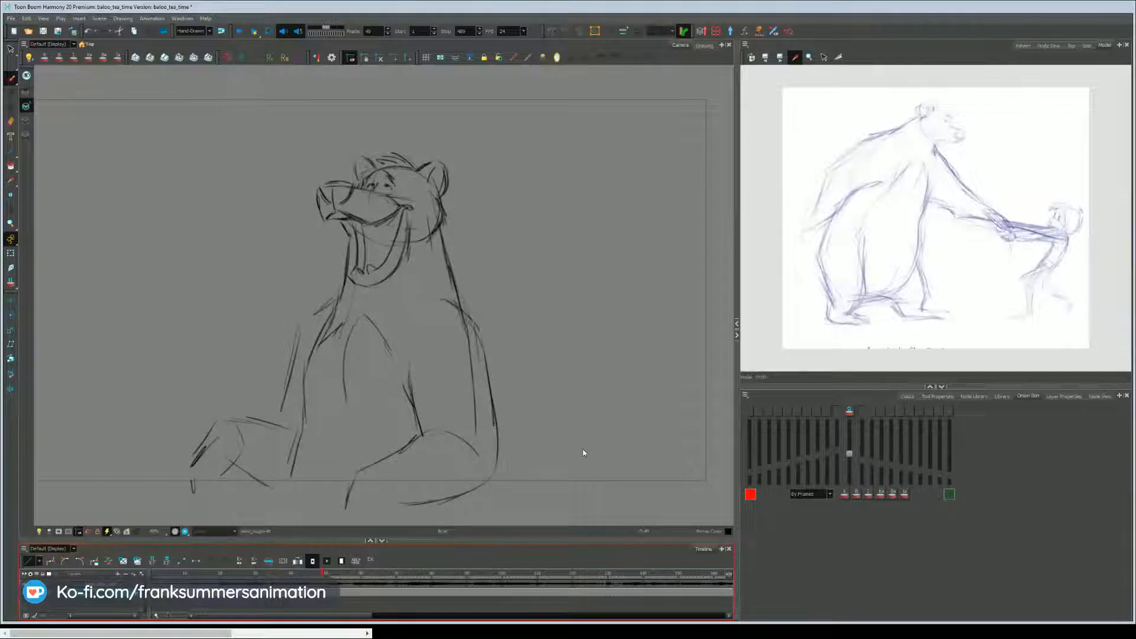
pyautogui.click(802, 549)
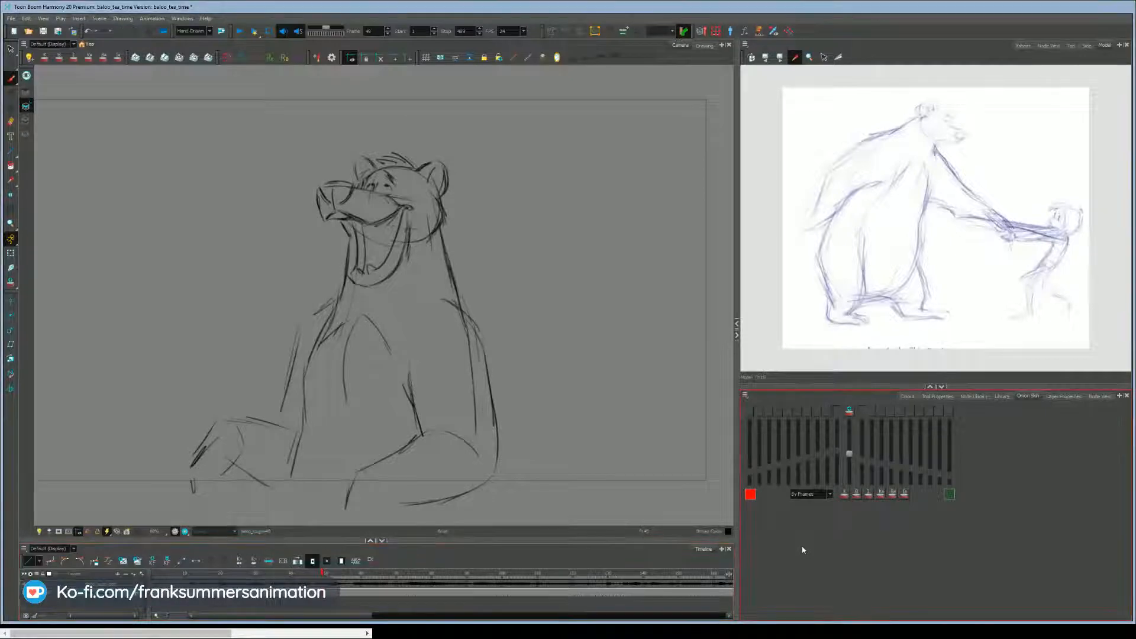
pyautogui.press('f')
pyautogui.press('g')
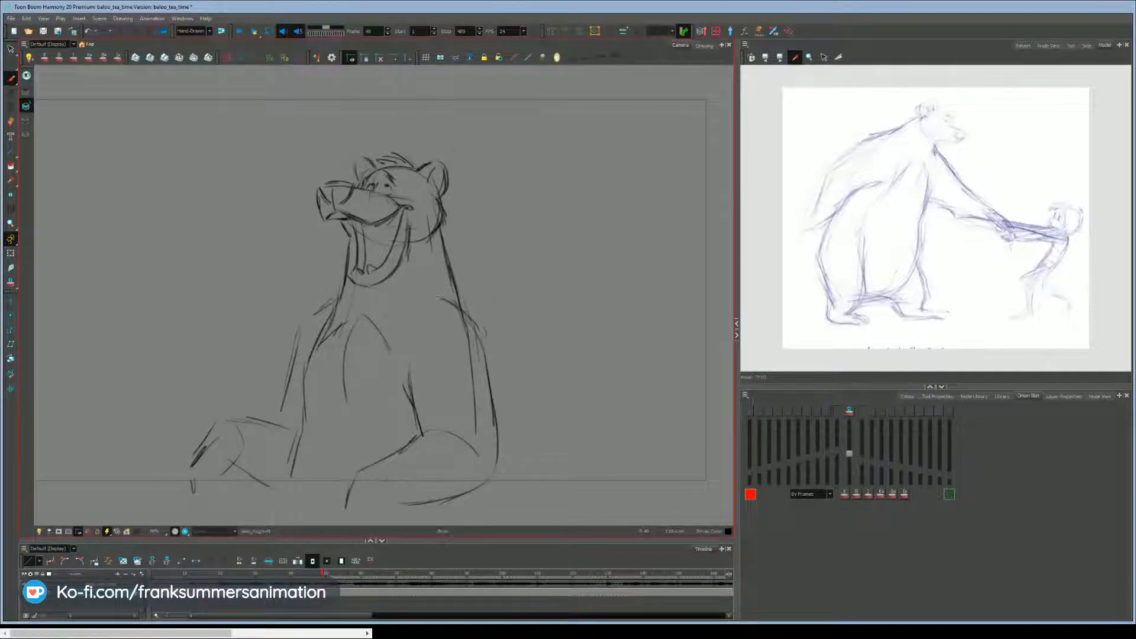
pyautogui.press('f')
pyautogui.press('g')
# Extend the third pose's hair tuft forward over the brow and flip between the poses to compare.
pyautogui.moveTo(391, 154)
pyautogui.mouseDown()
pyautogui.moveTo(409, 160)
pyautogui.moveTo(370, 156)
pyautogui.moveTo(361, 168)
pyautogui.mouseUp()
pyautogui.press('g')
pyautogui.press('f')
pyautogui.press('f')
pyautogui.press('g')
# Delete the leftover muzzle sketch from the later drawing after the third pose.
pyautogui.press('g')
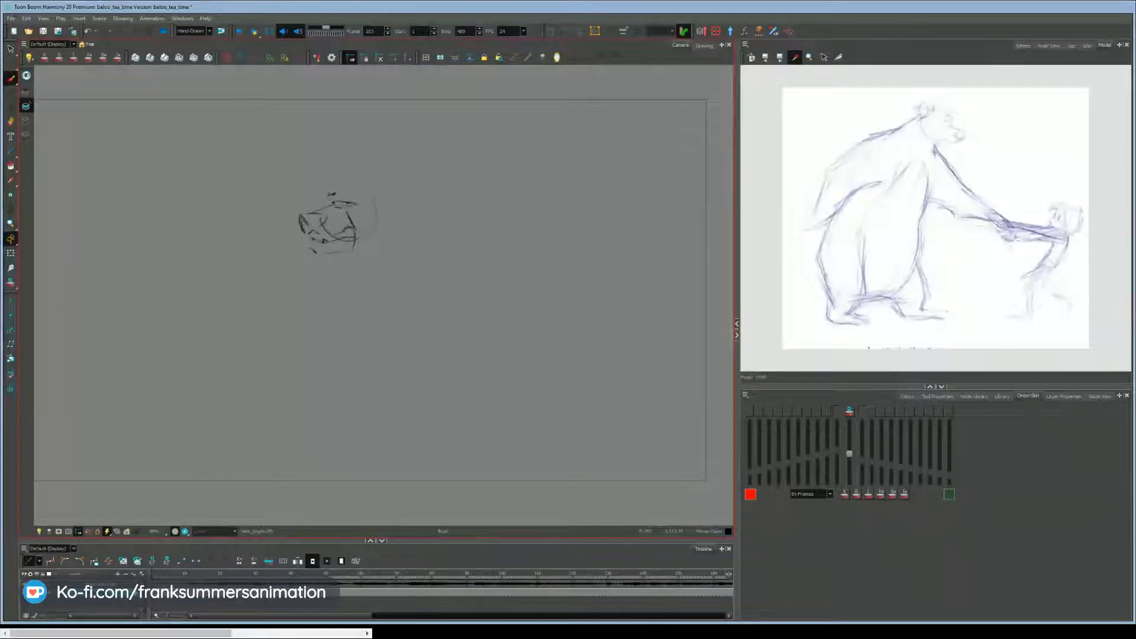
pyautogui.hotkey('ctrl', 'a')
pyautogui.press('Delete')
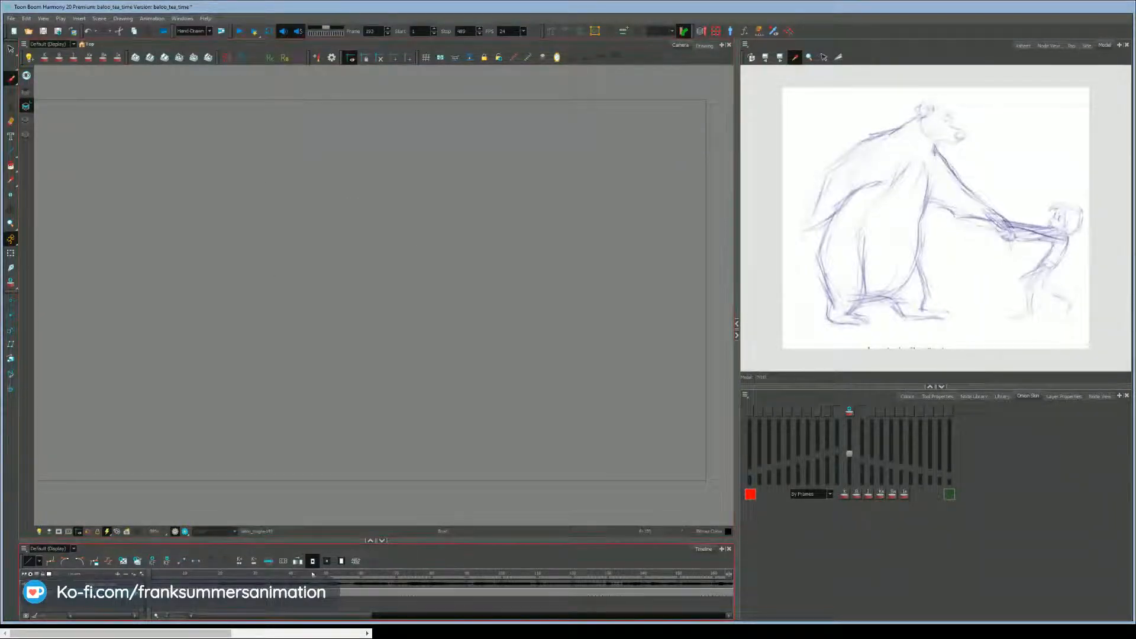
# Play back the second and third poses to review the transition and hold timing.
pyautogui.click(241, 573)
pyautogui.press('g')
pyautogui.press('g')
pyautogui.press('g')
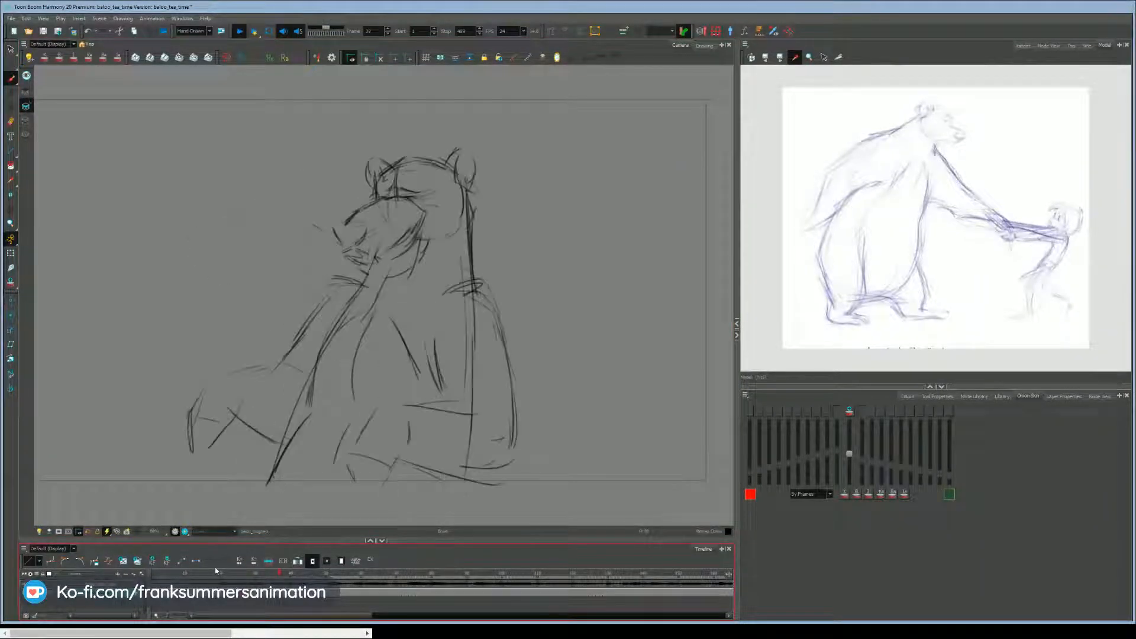
pyautogui.press('g')
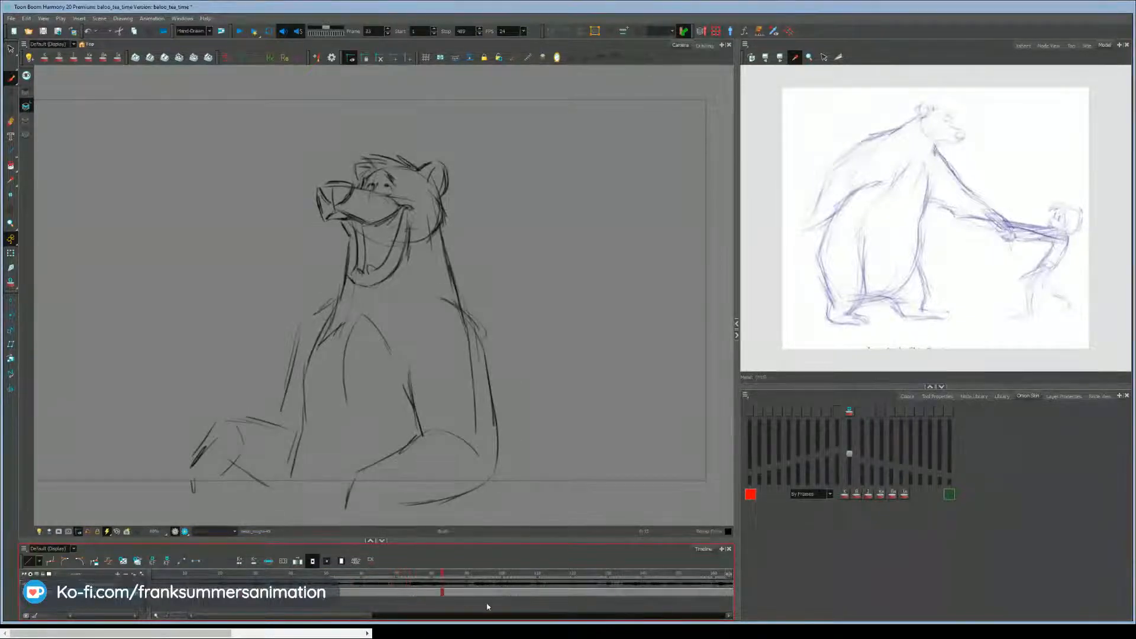
pyautogui.press('Return')
pyautogui.press('Return')
# Replay the three poses from the start and scrub the timeline through the third pose's hold to judge its timing.
pyautogui.click(178, 574)
pyautogui.moveTo(142, 448); pyautogui.dragTo(144, 445)
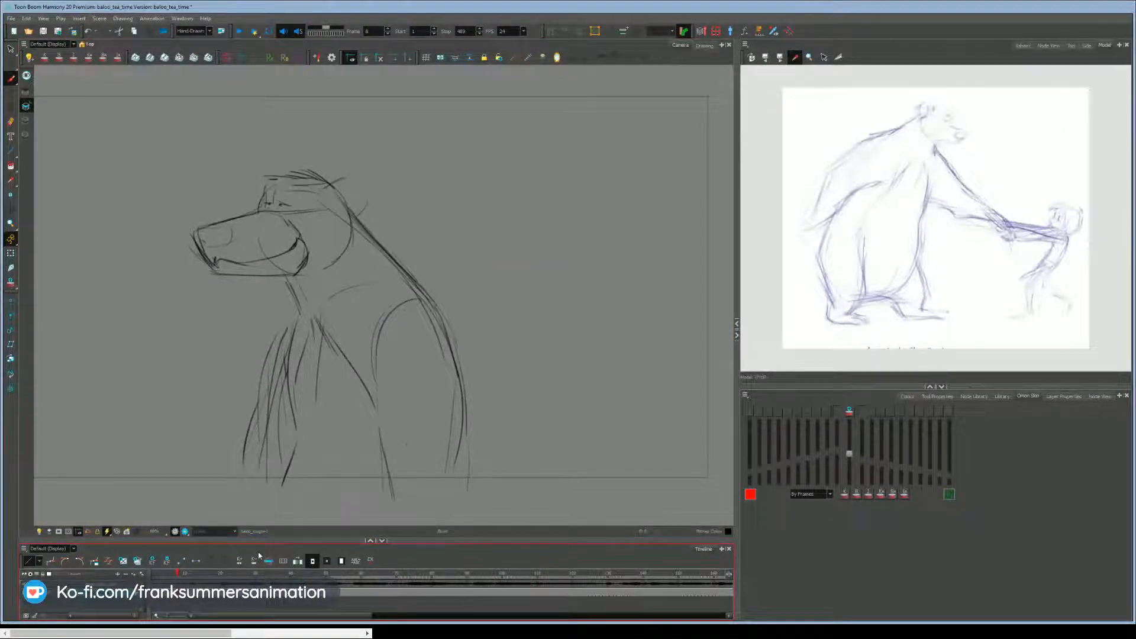
pyautogui.moveTo(191, 471); pyautogui.dragTo(167, 490)
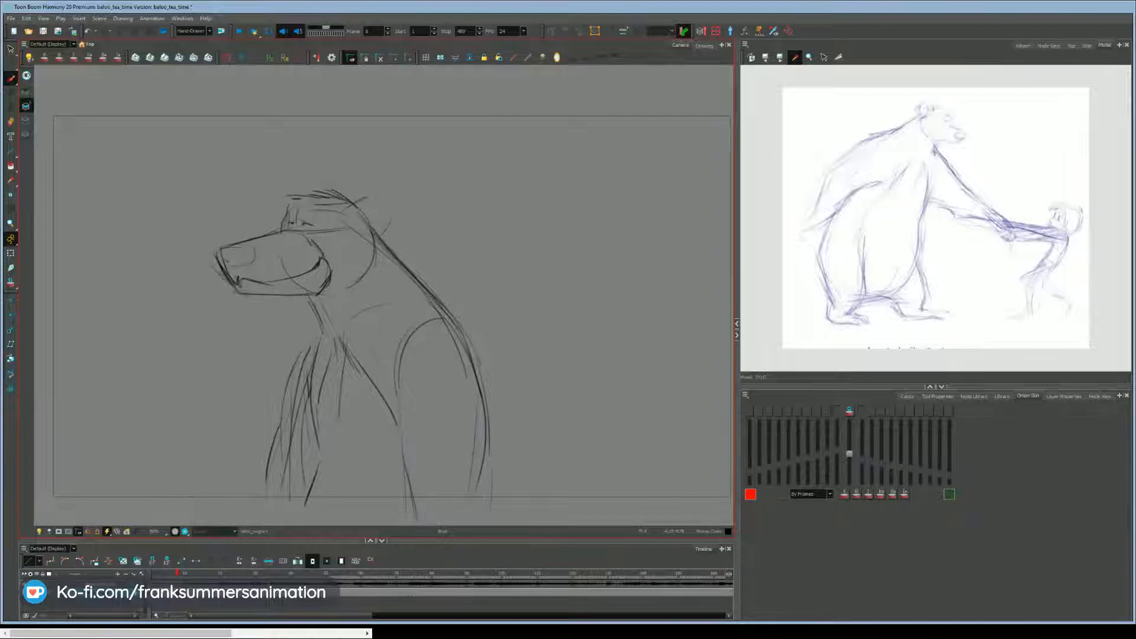
pyautogui.click(454, 598)
pyautogui.hotkey('shift', 'Return')
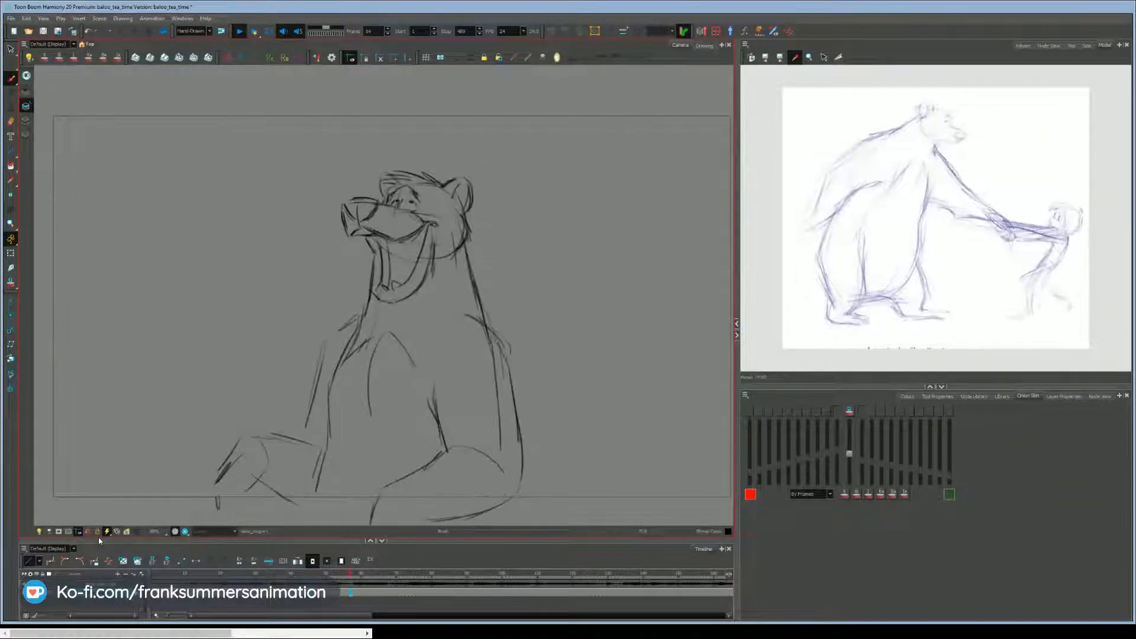
pyautogui.click(403, 582)
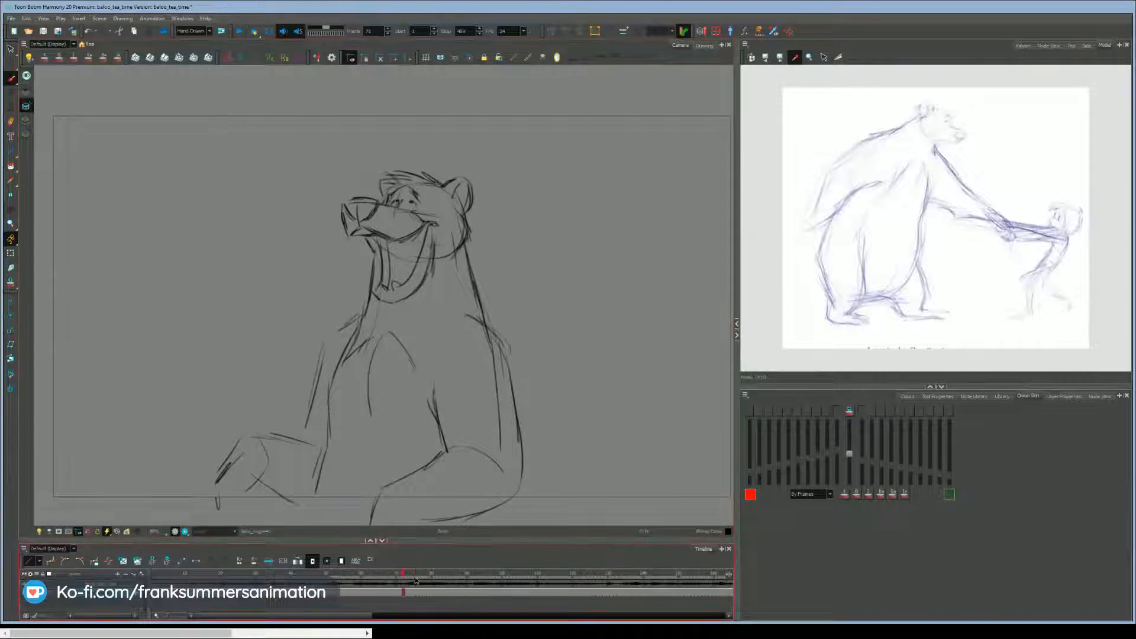
pyautogui.moveTo(416, 581); pyautogui.dragTo(433, 582)
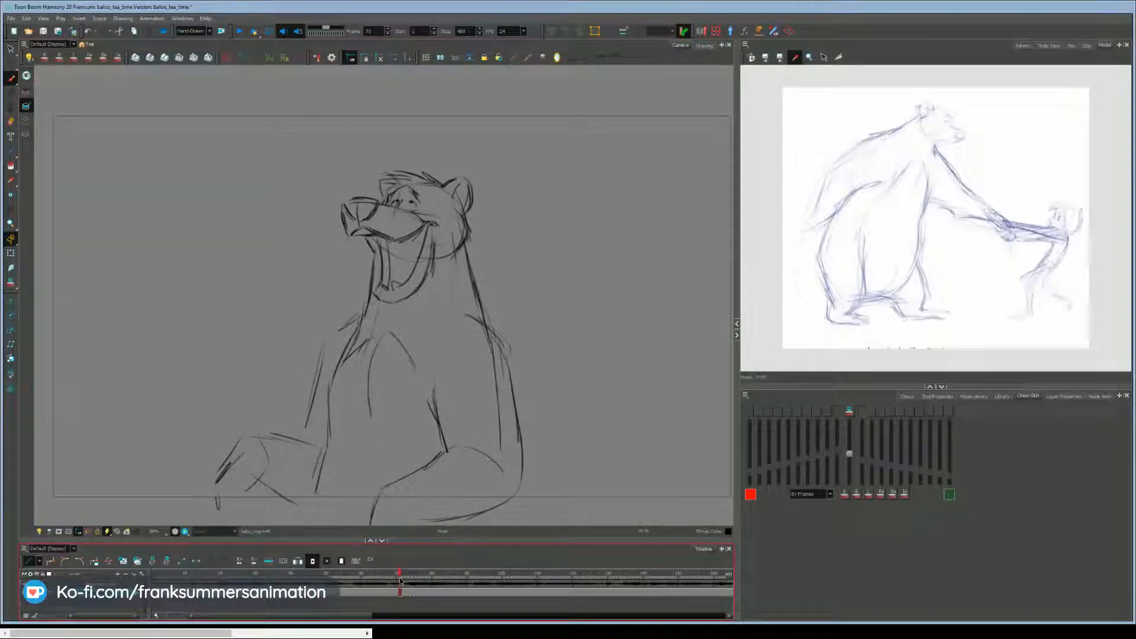
pyautogui.moveTo(400, 580)
pyautogui.mouseDown()
pyautogui.moveTo(464, 582)
pyautogui.moveTo(424, 580)
pyautogui.mouseUp()
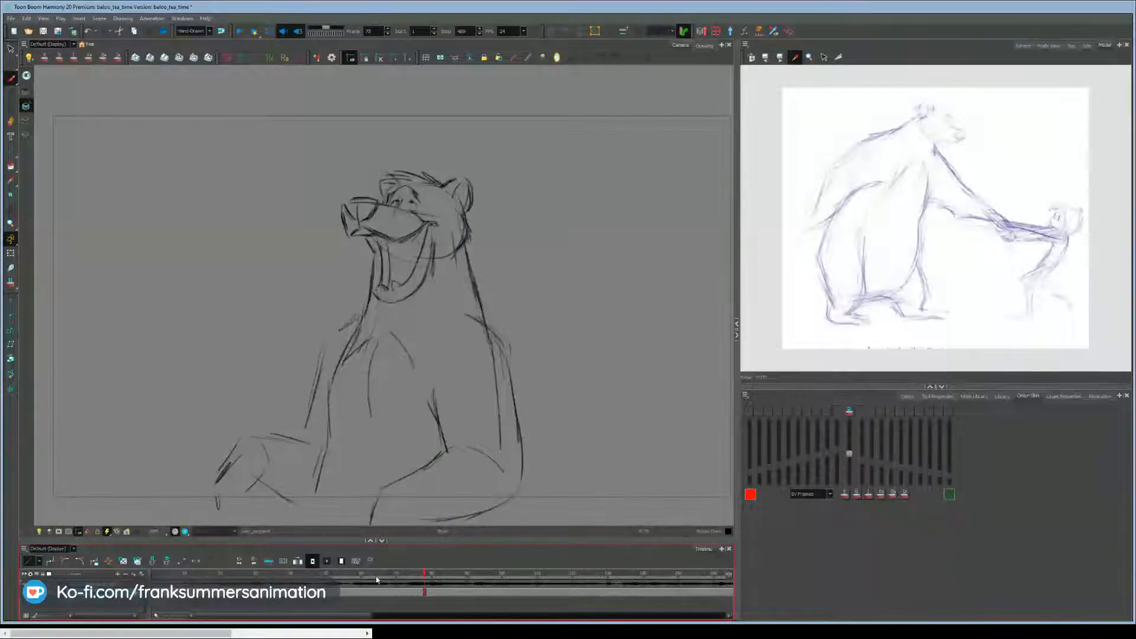
# Start a blank drawing after the third pose, enable the onion skin and flip against the third pose.
pyautogui.click(123, 561)
pyautogui.click(13, 284)
pyautogui.press(',')
pyautogui.press('.')
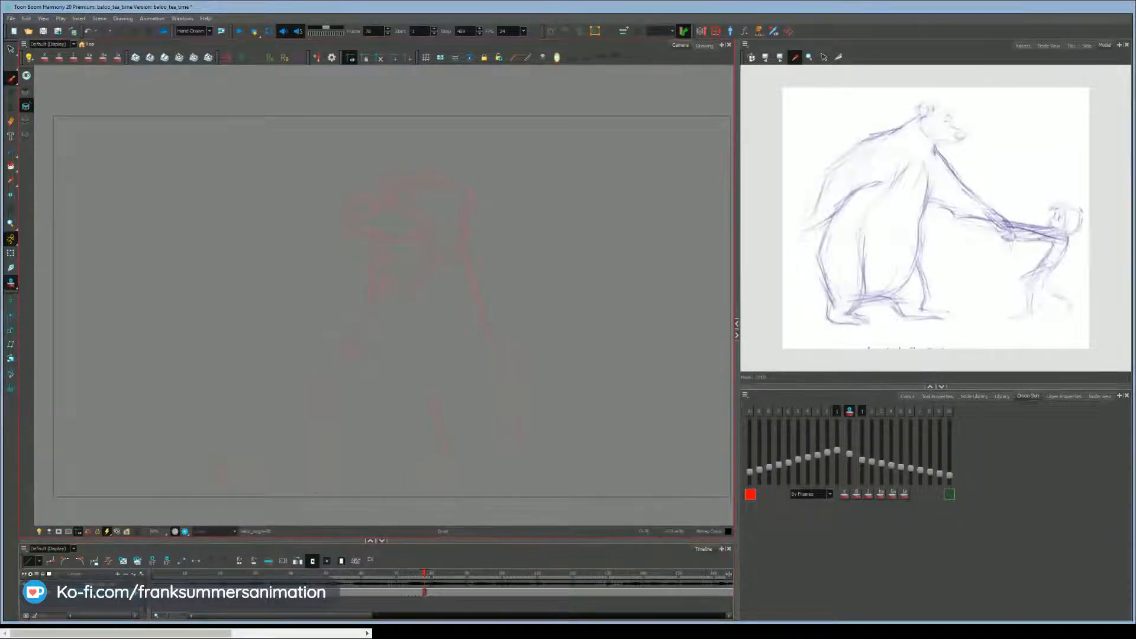
pyautogui.press(',')
pyautogui.press('.')
# Rough in the new pose's round cranium, neck line, eye and brow, with the long muzzle tilted upward in front of the third pose.
pyautogui.moveTo(435, 247); pyautogui.dragTo(468, 388)
pyautogui.moveTo(378, 174)
pyautogui.mouseDown()
pyautogui.moveTo(414, 238)
pyautogui.moveTo(368, 181)
pyautogui.moveTo(341, 189)
pyautogui.moveTo(301, 173)
pyautogui.mouseUp()
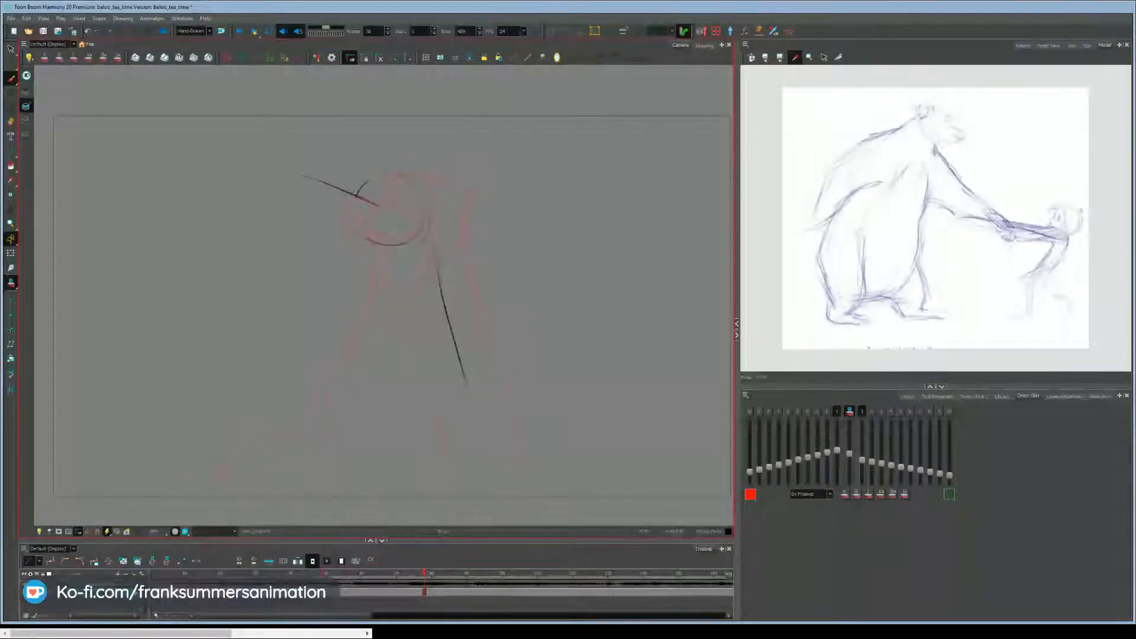
pyautogui.moveTo(386, 201); pyautogui.dragTo(419, 219)
pyautogui.moveTo(369, 171)
pyautogui.mouseDown()
pyautogui.moveTo(360, 186)
pyautogui.moveTo(380, 167)
pyautogui.mouseUp()
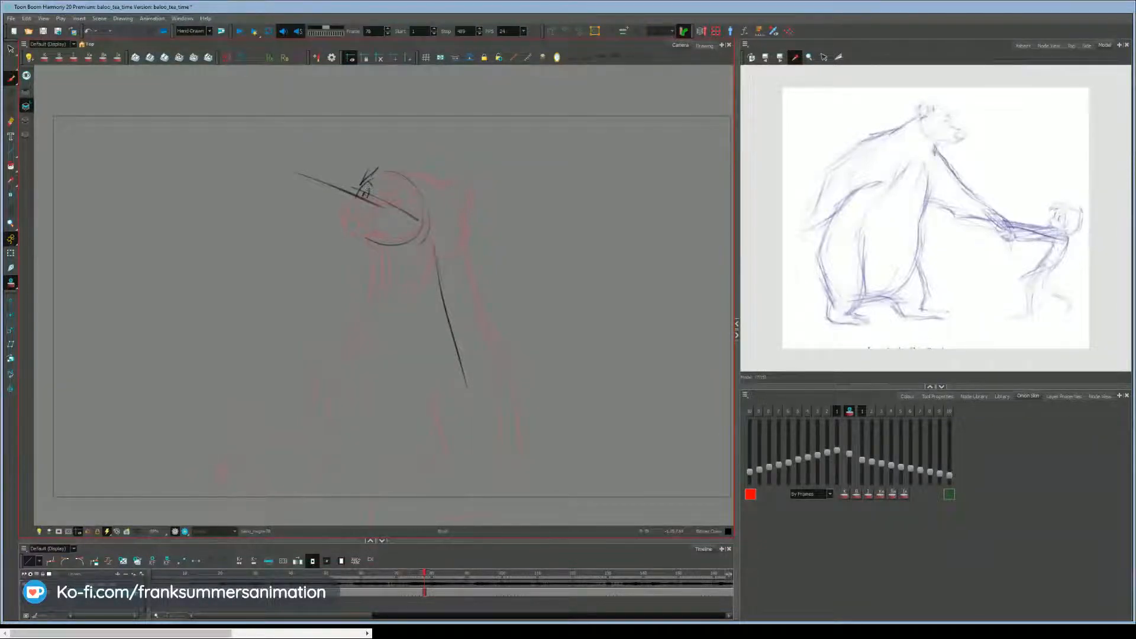
pyautogui.moveTo(390, 221)
pyautogui.mouseDown()
pyautogui.moveTo(362, 233)
pyautogui.moveTo(309, 216)
pyautogui.mouseUp()
# Flip between the third pose and the new drawing, and add the ear and cheek fur to the back of the head.
pyautogui.press('.')
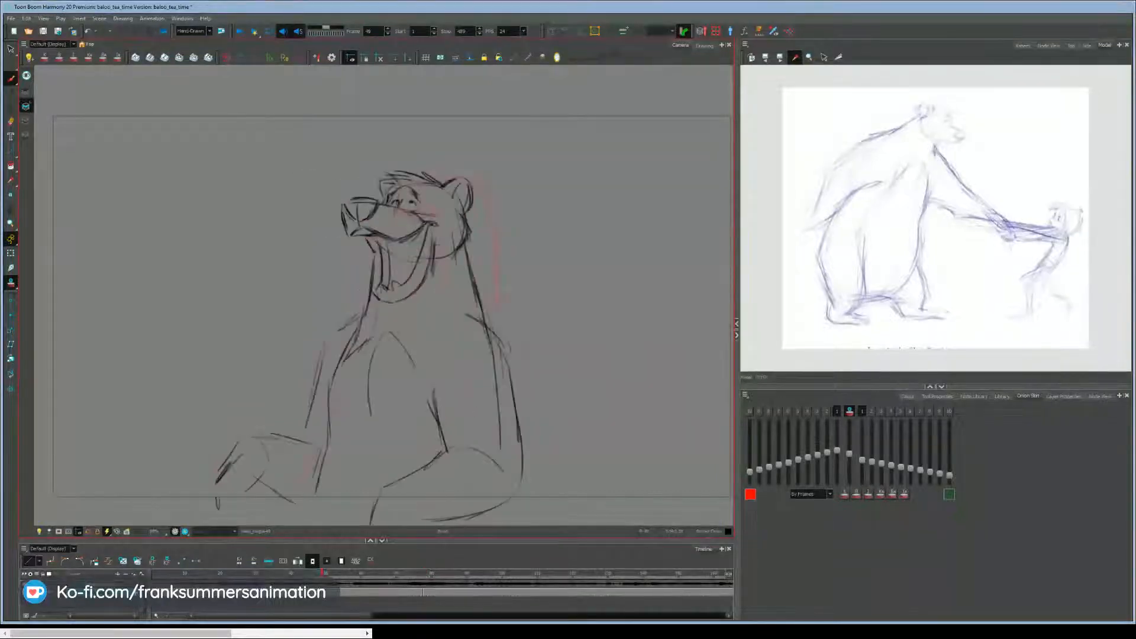
pyautogui.press(',')
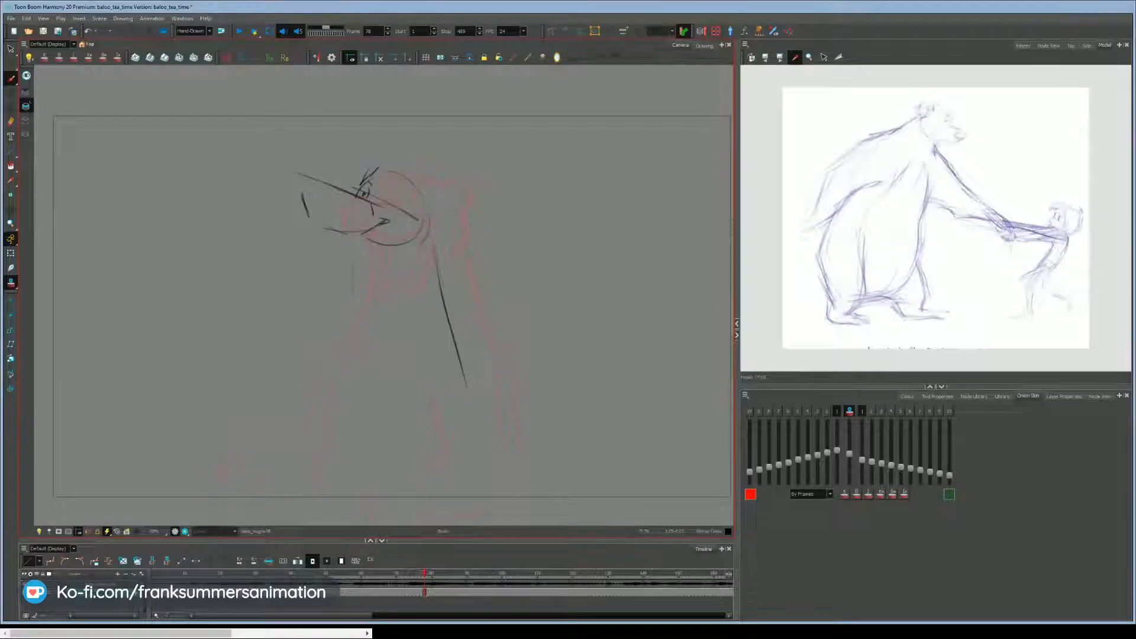
pyautogui.press('.')
pyautogui.press(',')
pyautogui.press('.')
pyautogui.press(',')
pyautogui.press('.')
pyautogui.press('.')
pyautogui.moveTo(428, 243); pyautogui.dragTo(436, 222)
pyautogui.moveTo(417, 180)
pyautogui.mouseDown()
pyautogui.moveTo(440, 179)
pyautogui.moveTo(443, 213)
pyautogui.mouseUp()
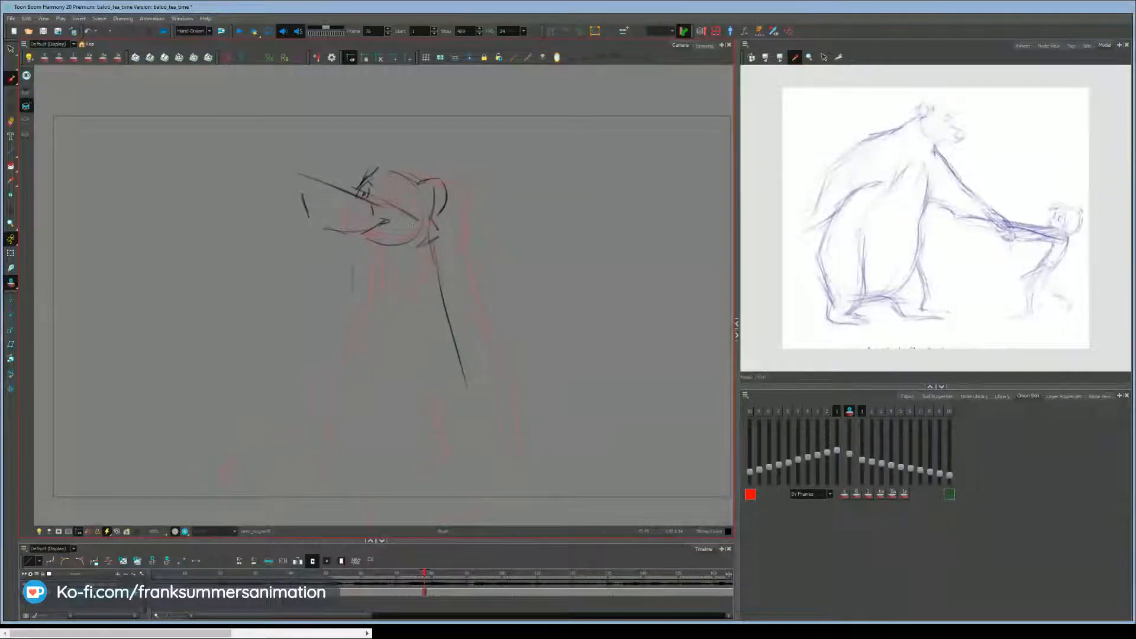
# Play back the move from the third pose into the new drawing to judge its timing.
pyautogui.moveTo(424, 574); pyautogui.dragTo(347, 573)
pyautogui.hotkey('shift', 'Return')
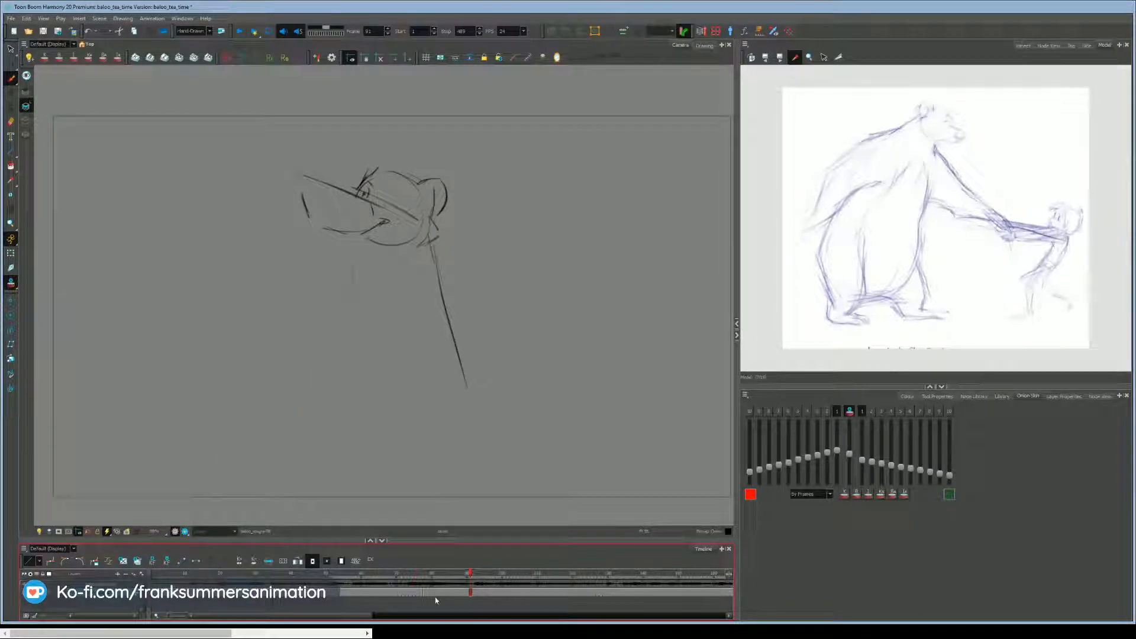
pyautogui.click(428, 579)
# Sketch the dropped lower jaw and mouth corner beneath the new pose's muzzle.
pyautogui.moveTo(355, 256); pyautogui.dragTo(377, 238)
pyautogui.moveTo(378, 236); pyautogui.dragTo(360, 261)
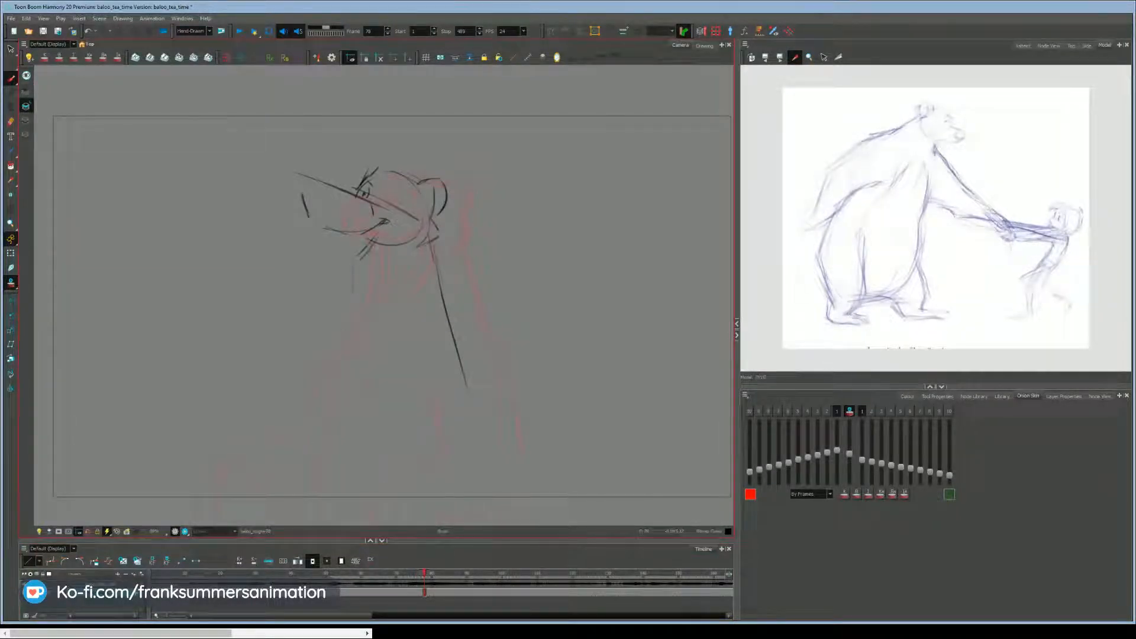
pyautogui.moveTo(354, 216); pyautogui.dragTo(342, 266)
pyautogui.moveTo(390, 228); pyautogui.dragTo(384, 255)
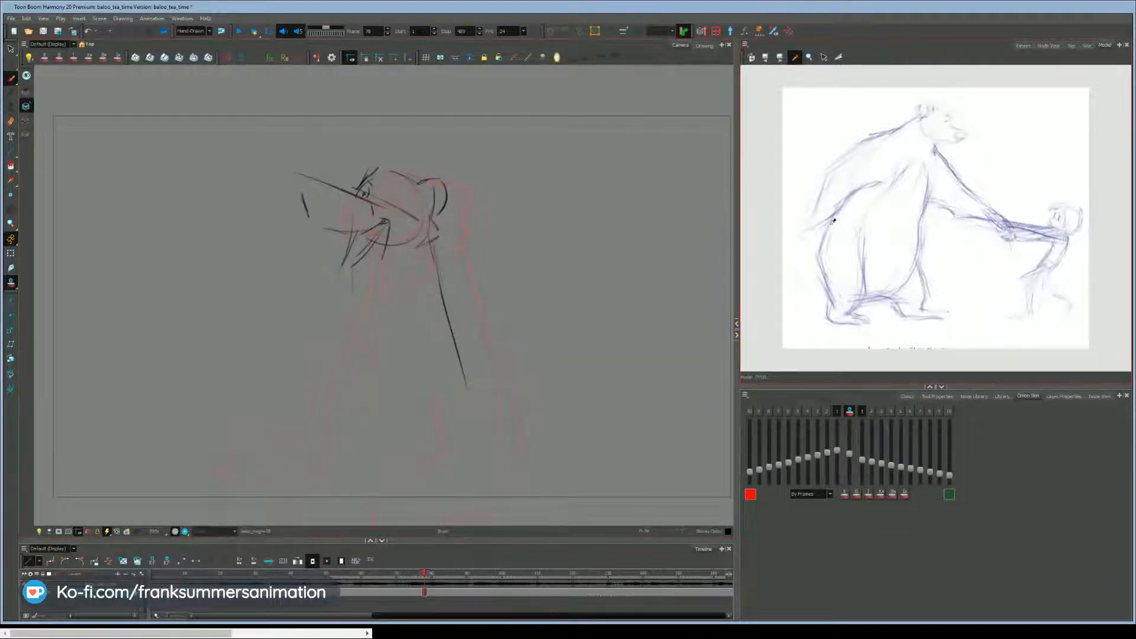
pyautogui.moveTo(827, 229); pyautogui.dragTo(837, 240)
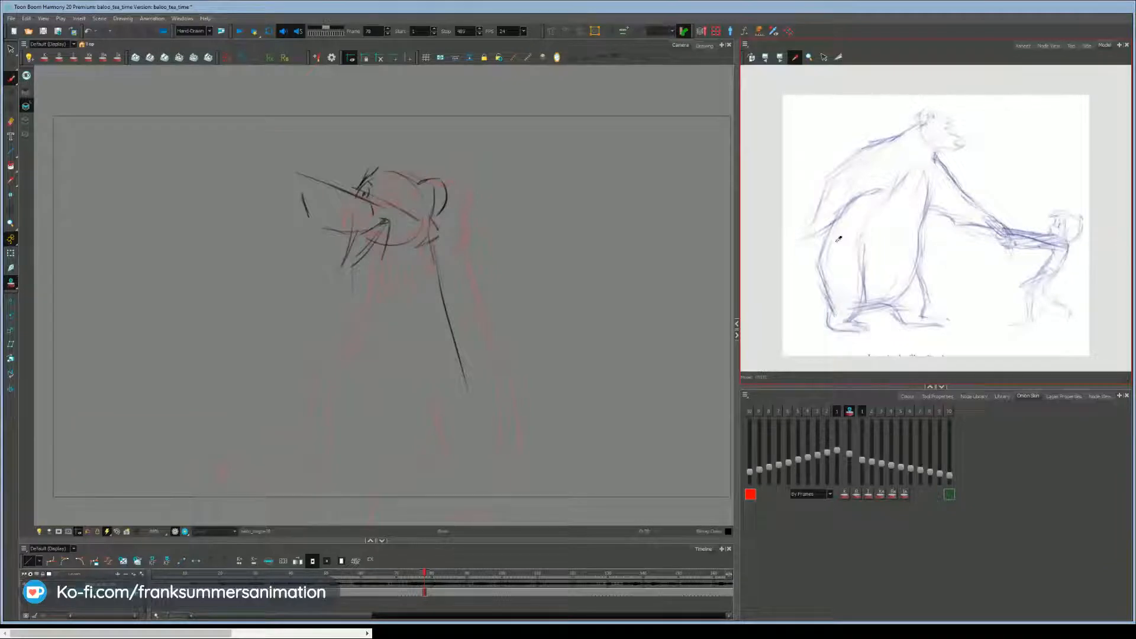
pyautogui.moveTo(281, 437); pyautogui.dragTo(286, 436)
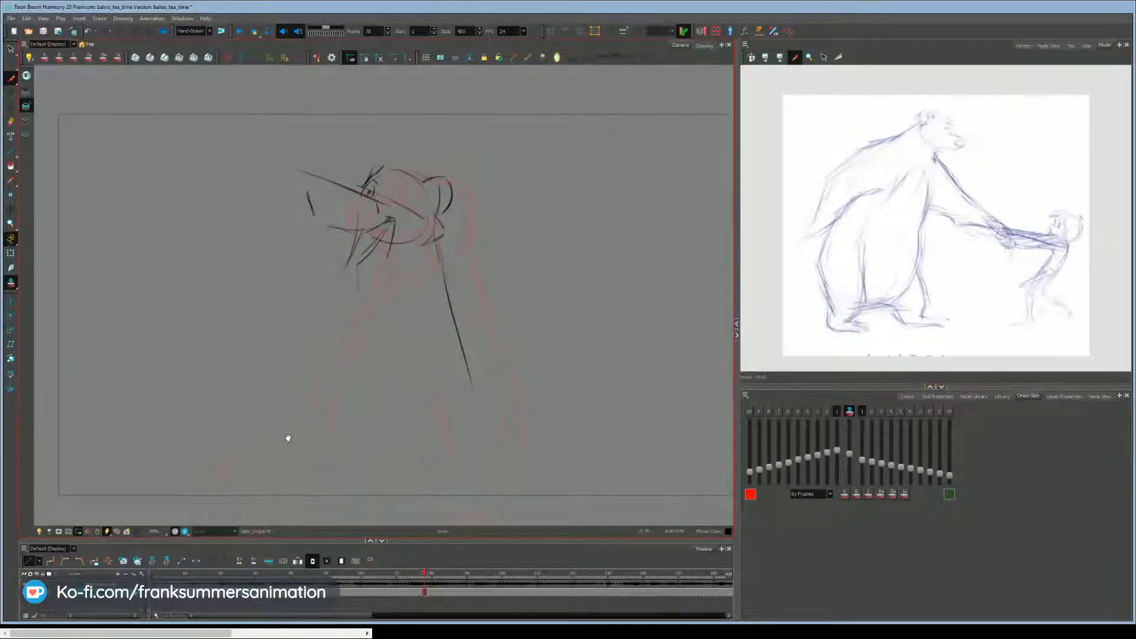
pyautogui.moveTo(780, 271); pyautogui.dragTo(785, 282)
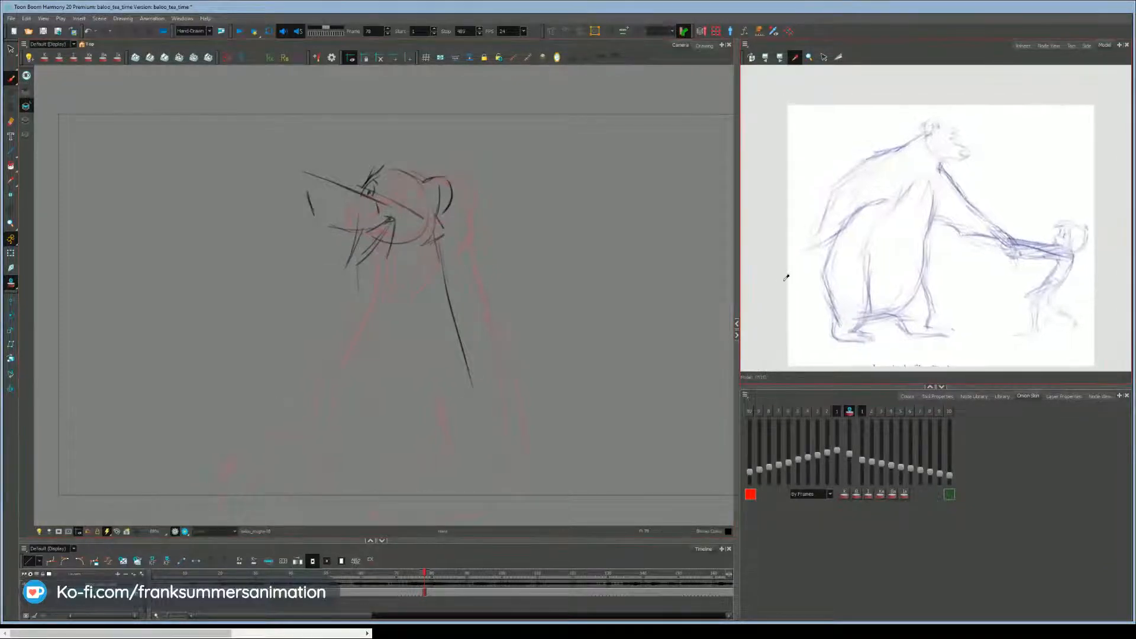
pyautogui.moveTo(774, 326); pyautogui.dragTo(772, 323)
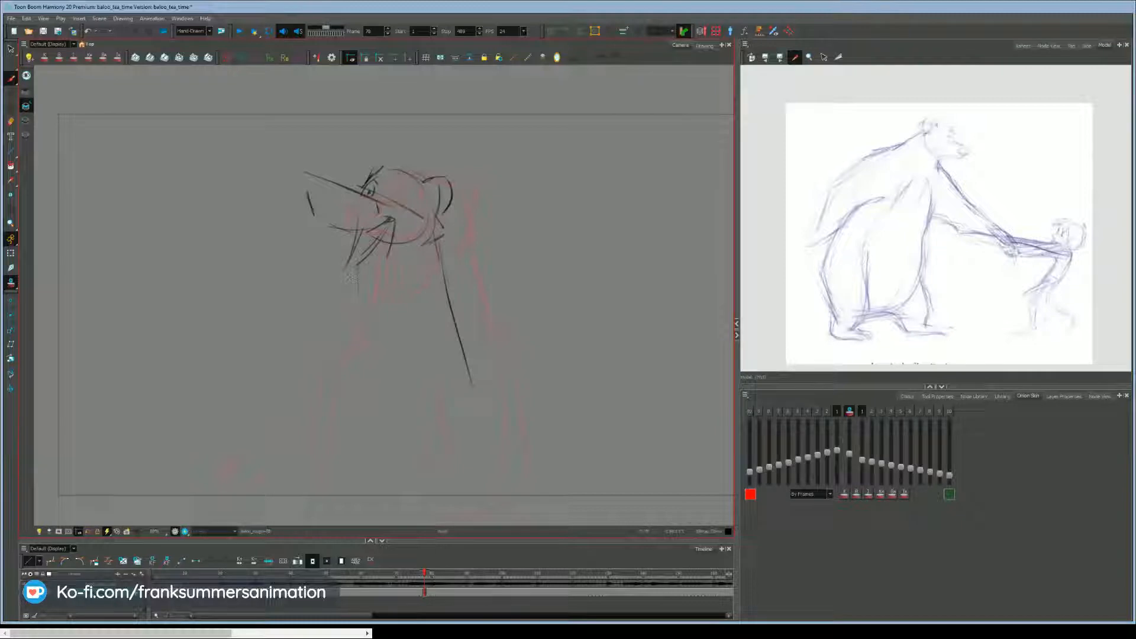
# Draw the throat line and the shoulder and upper back lines of the new pose, flipping against the neighbouring drawings.
pyautogui.moveTo(356, 267); pyautogui.dragTo(353, 319)
pyautogui.press('f')
pyautogui.press('g')
pyautogui.moveTo(438, 310)
pyautogui.mouseDown()
pyautogui.moveTo(472, 346)
pyautogui.moveTo(491, 425)
pyautogui.mouseUp()
pyautogui.press('f')
pyautogui.press('g')
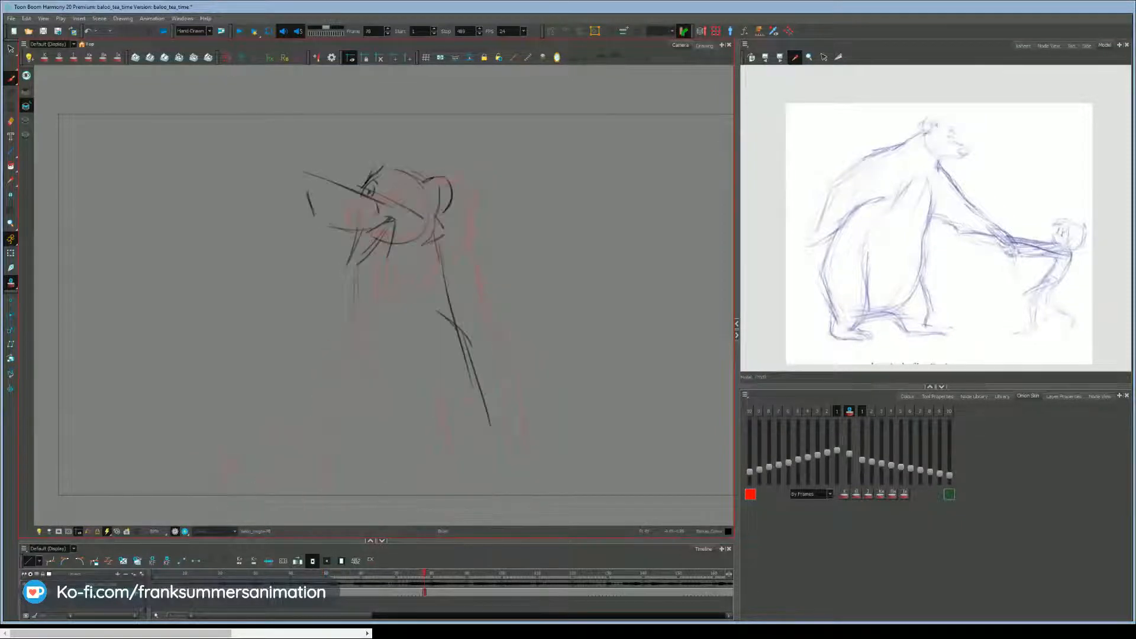
pyautogui.press('f')
pyautogui.press('g')
pyautogui.press('f')
pyautogui.press('g')
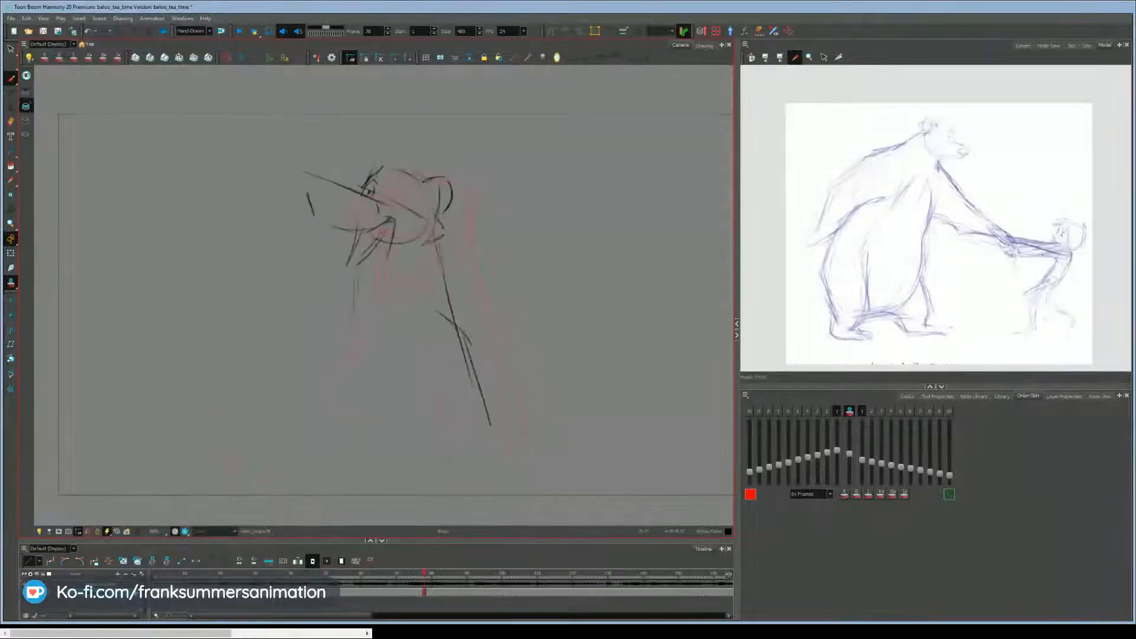
# Rough in the front hand and the curved outer arm below the throat, with arrows marking the direction of the arm's swing.
pyautogui.moveTo(291, 400)
pyautogui.mouseDown()
pyautogui.moveTo(355, 430)
pyautogui.moveTo(275, 433)
pyautogui.mouseUp()
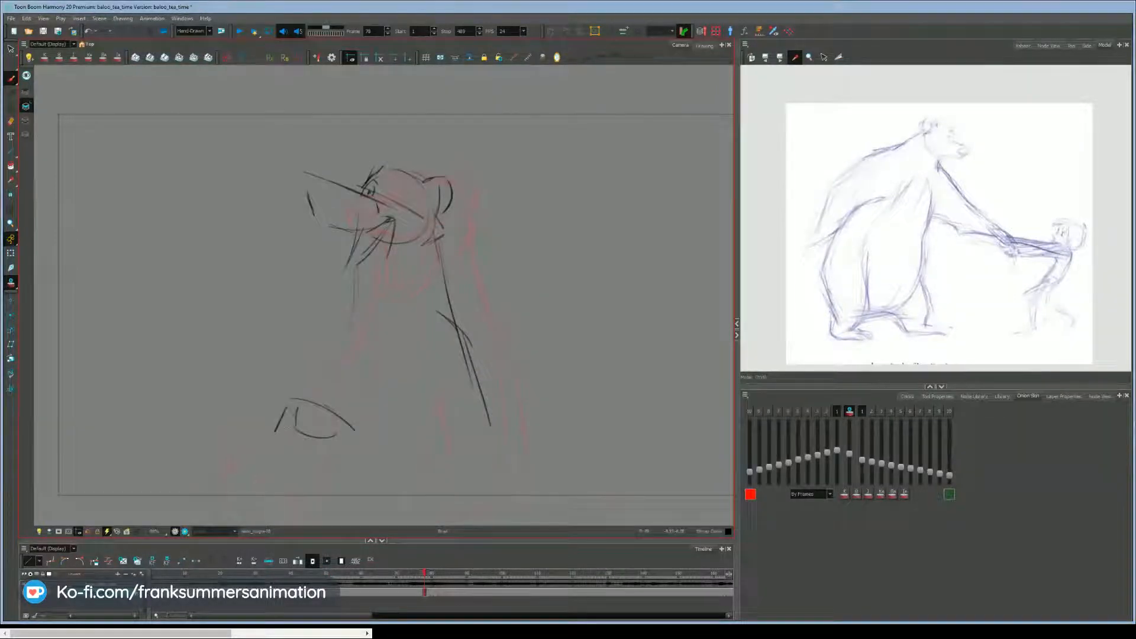
pyautogui.press('f')
pyautogui.press('g')
pyautogui.moveTo(350, 309)
pyautogui.mouseDown()
pyautogui.moveTo(301, 357)
pyautogui.moveTo(341, 398)
pyautogui.mouseUp()
pyautogui.press('f')
pyautogui.press('g')
pyautogui.moveTo(348, 305)
pyautogui.mouseDown()
pyautogui.moveTo(303, 353)
pyautogui.moveTo(262, 438)
pyautogui.mouseUp()
pyautogui.moveTo(264, 445); pyautogui.dragTo(293, 458)
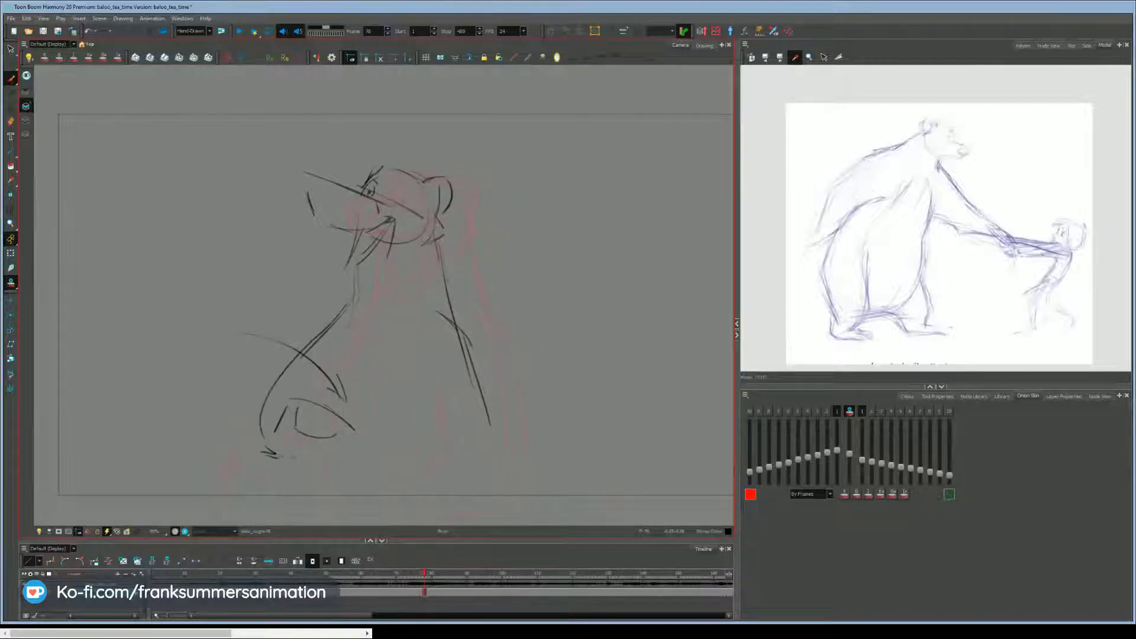
# Extend the back arm down to the elbow and sketch its inner edge and the chest line, flipping to compare.
pyautogui.moveTo(472, 347)
pyautogui.mouseDown()
pyautogui.moveTo(528, 454)
pyautogui.moveTo(525, 500)
pyautogui.mouseUp()
pyautogui.press('f')
pyautogui.press('g')
pyautogui.moveTo(428, 405)
pyautogui.mouseDown()
pyautogui.moveTo(460, 454)
pyautogui.moveTo(436, 434)
pyautogui.mouseUp()
pyautogui.press('f')
pyautogui.press('g')
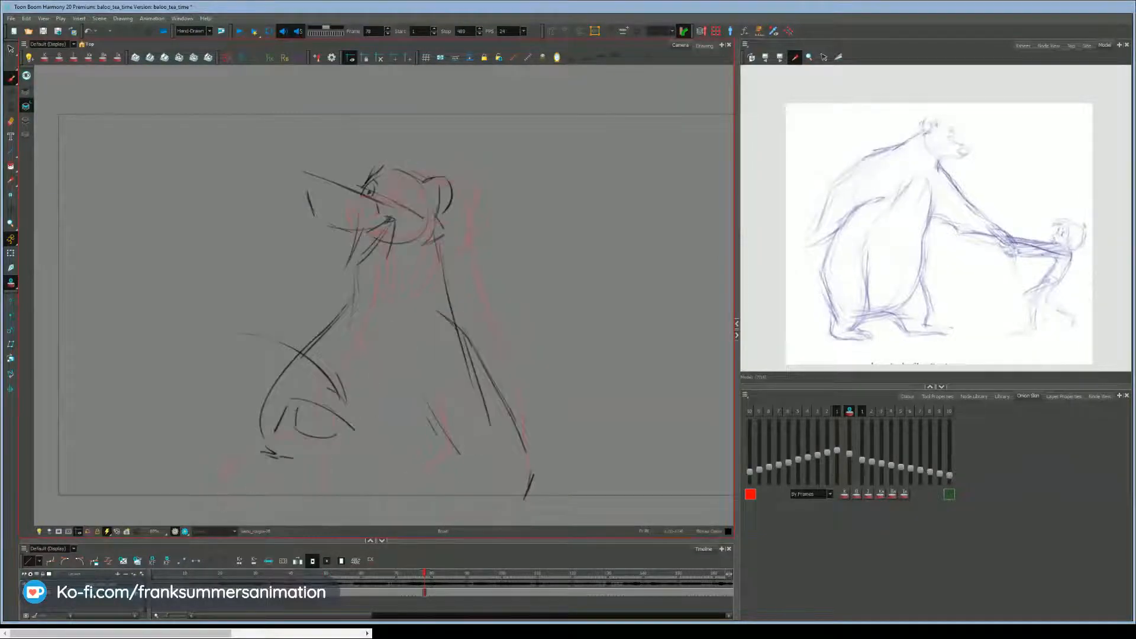
pyautogui.moveTo(339, 330); pyautogui.dragTo(327, 424)
pyautogui.press('f')
pyautogui.press('g')
# Refine the nape and cheek fur, shape the nose and chin, add a hair tuft on the head and flip to check.
pyautogui.moveTo(449, 277); pyautogui.dragTo(454, 302)
pyautogui.moveTo(442, 223); pyautogui.dragTo(434, 241)
pyautogui.moveTo(445, 199); pyautogui.dragTo(441, 227)
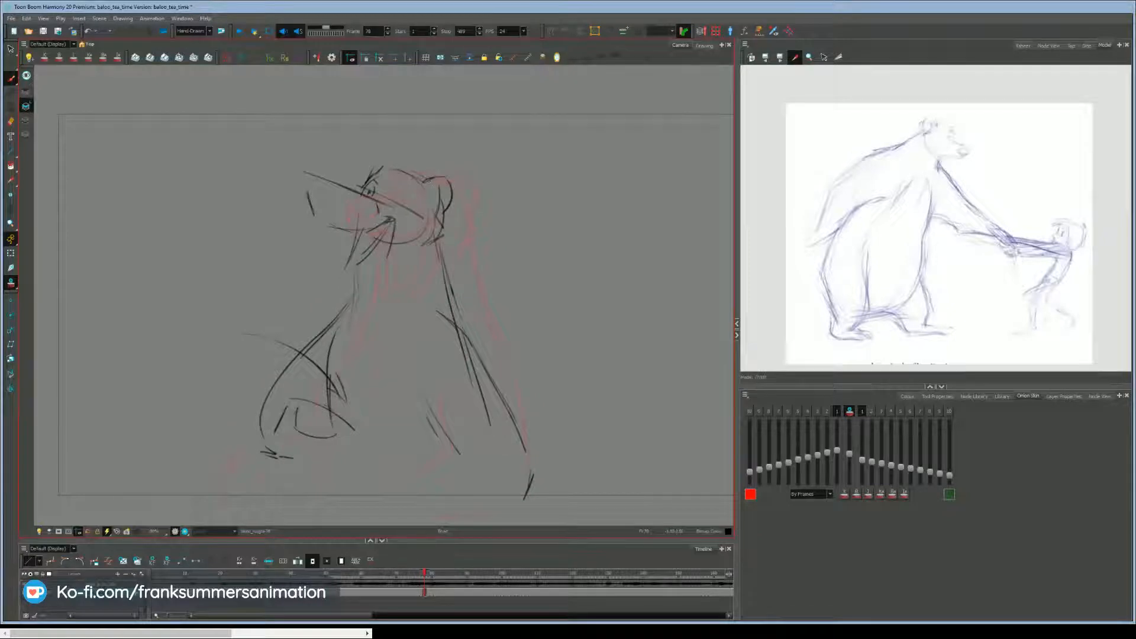
pyautogui.moveTo(323, 180)
pyautogui.mouseDown()
pyautogui.moveTo(315, 203)
pyautogui.moveTo(305, 198)
pyautogui.moveTo(341, 228)
pyautogui.mouseUp()
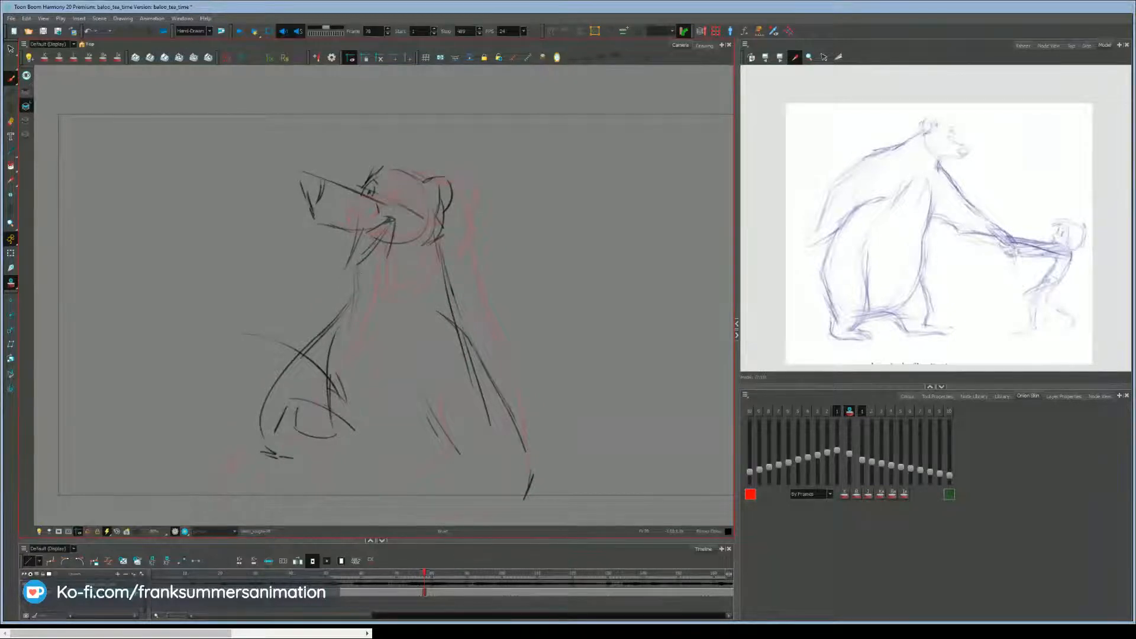
pyautogui.moveTo(353, 274); pyautogui.dragTo(368, 271)
pyautogui.moveTo(409, 157); pyautogui.dragTo(426, 184)
pyautogui.moveTo(398, 158); pyautogui.dragTo(417, 172)
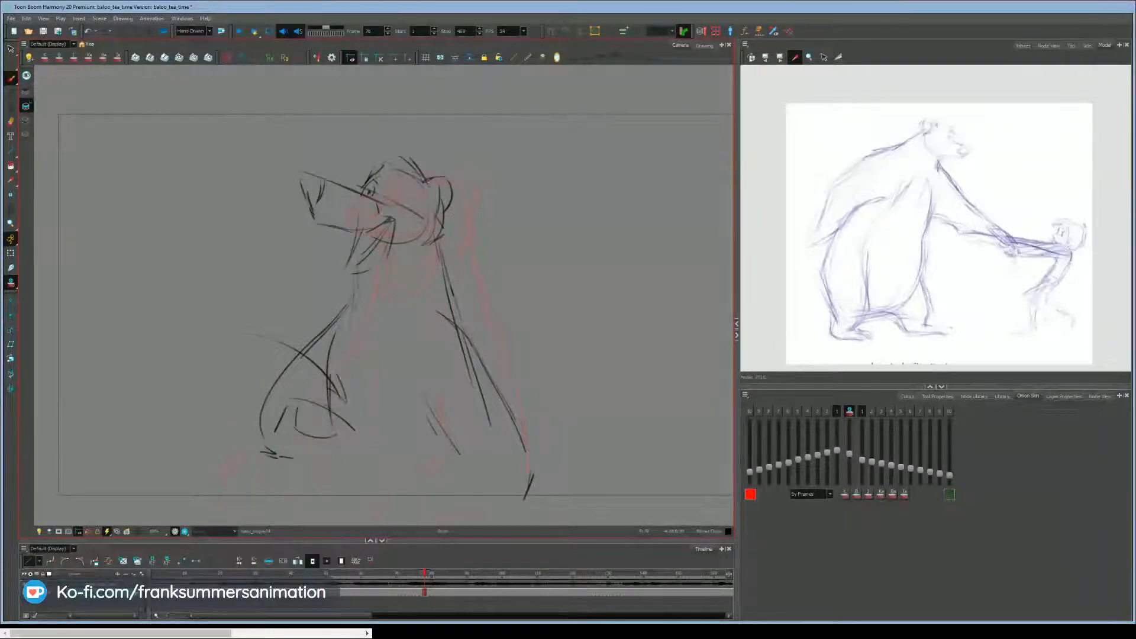
pyautogui.press('f')
pyautogui.press('g')
# Bring up the reference sheet with drawings 127 and 130 and examine the bear's raised head and hand-to-mouth pose up close.
pyautogui.moveTo(826, 248); pyautogui.dragTo(825, 242)
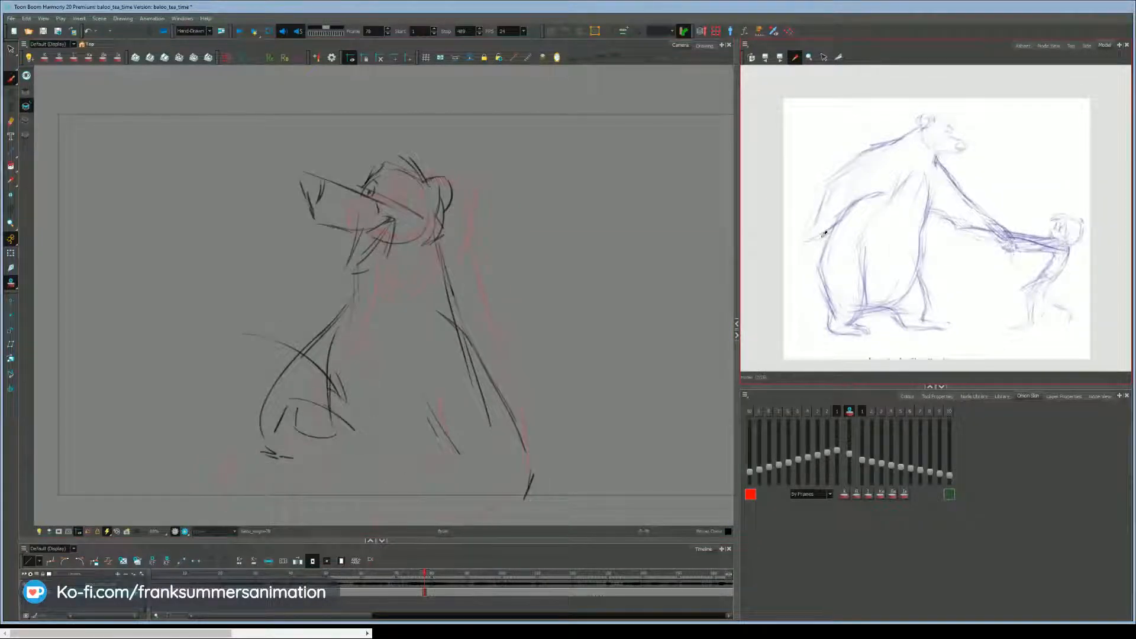
pyautogui.click(765, 58)
pyautogui.click(766, 60)
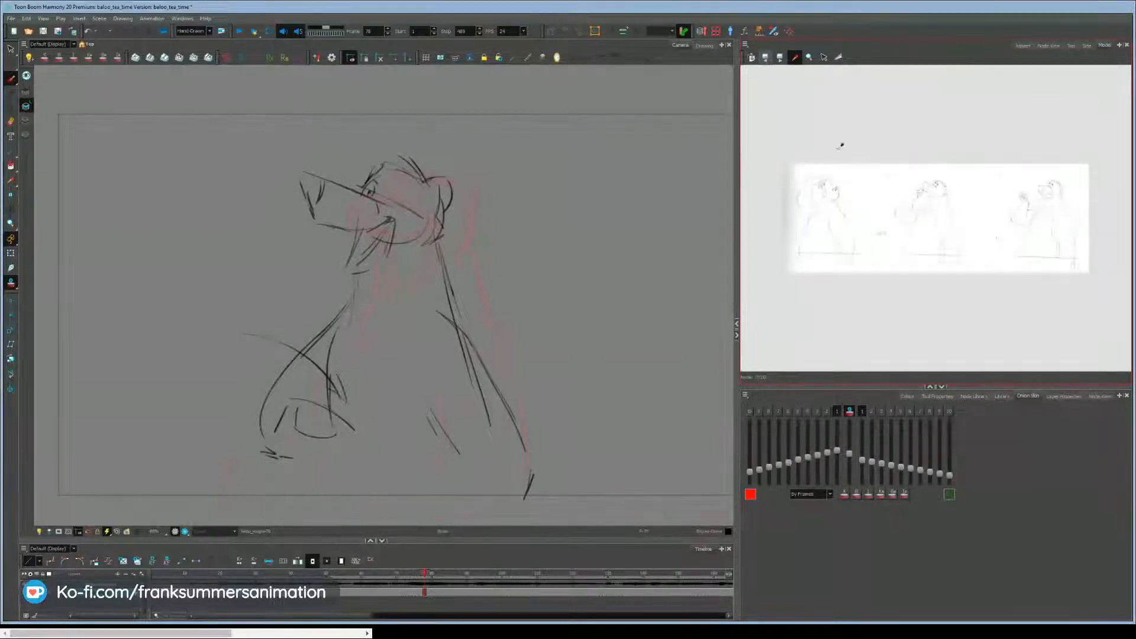
pyautogui.click(809, 57)
pyautogui.click(916, 203)
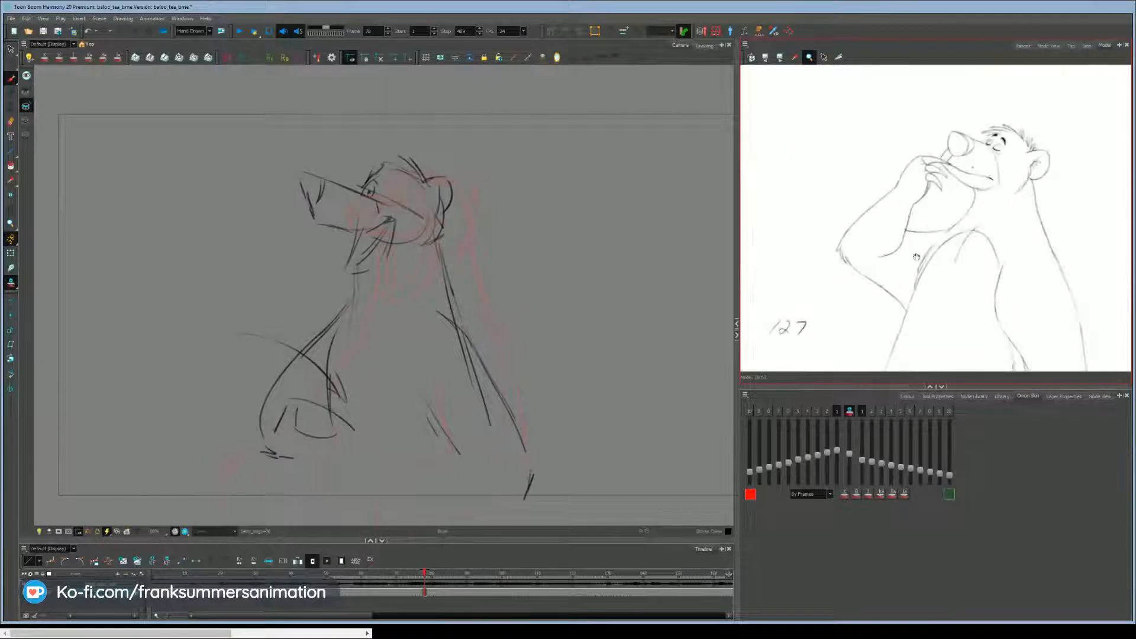
pyautogui.moveTo(916, 256); pyautogui.dragTo(875, 259)
pyautogui.moveTo(897, 203); pyautogui.dragTo(868, 195)
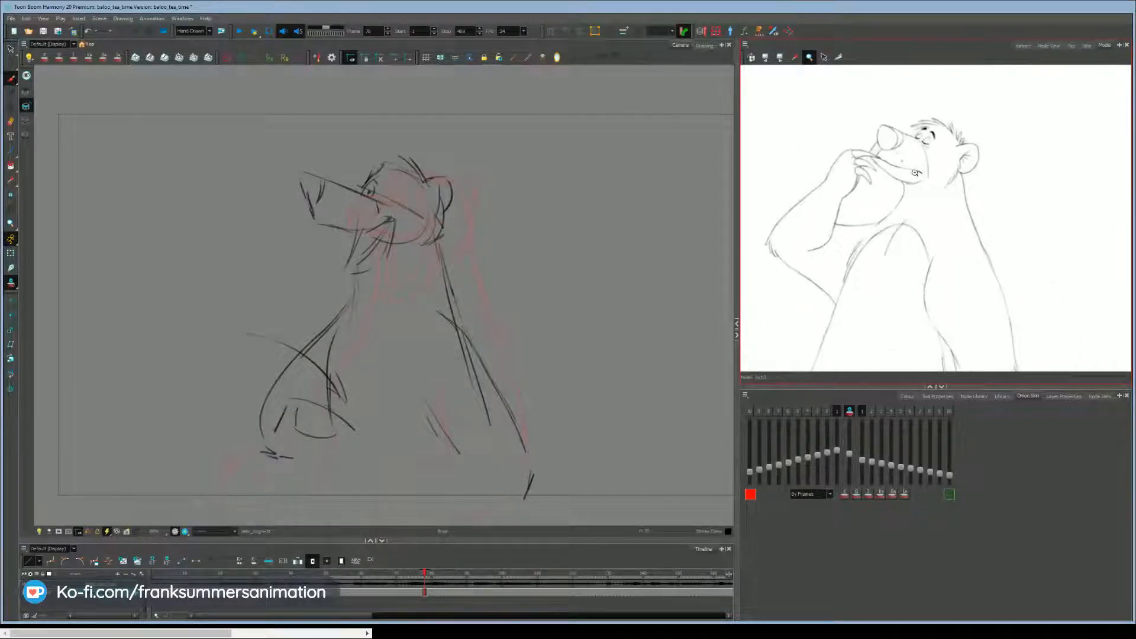
pyautogui.moveTo(854, 259)
pyautogui.mouseDown()
pyautogui.moveTo(886, 273)
pyautogui.moveTo(839, 168)
pyautogui.mouseUp()
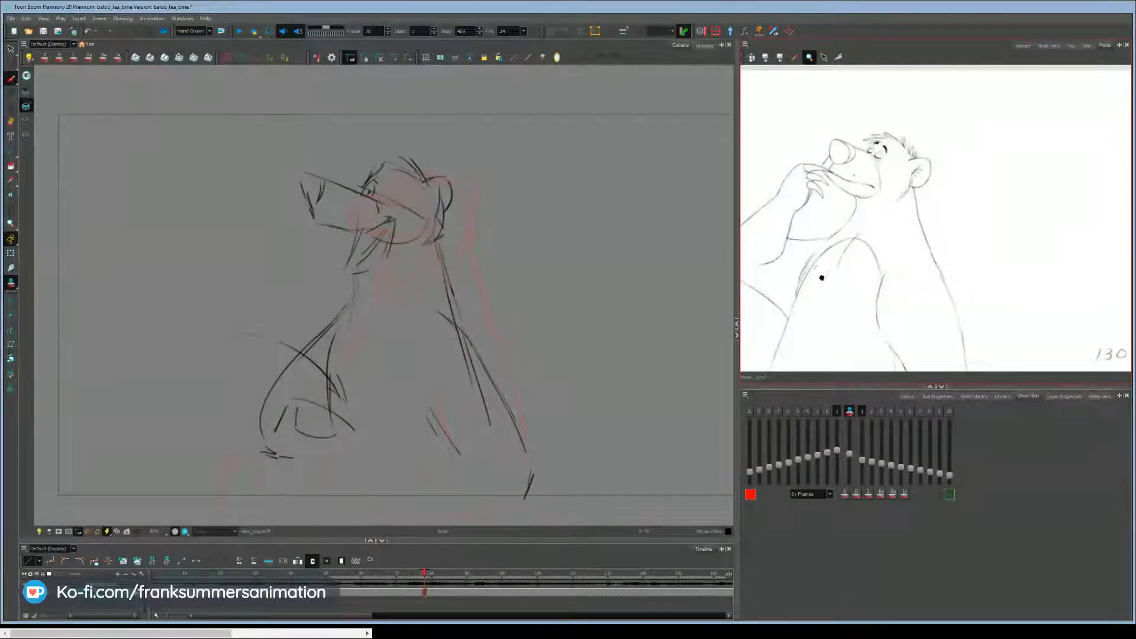
# Advance through the reference sheets to the bear holding the fruit stack and examine its open-mouthed head up close.
pyautogui.click(765, 58)
pyautogui.click(766, 59)
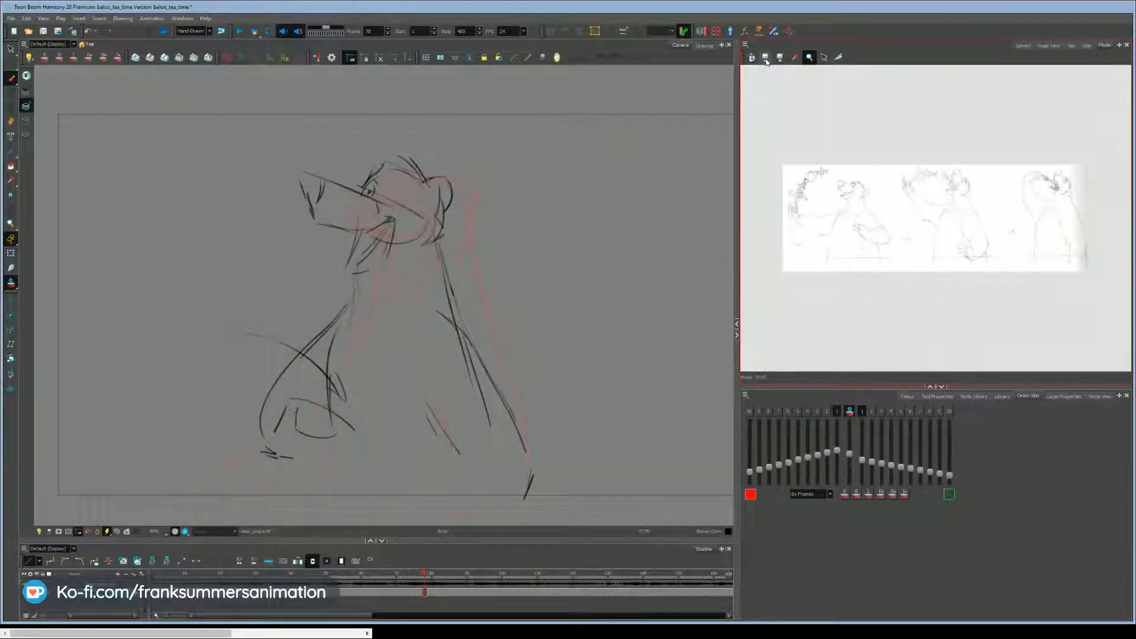
pyautogui.click(766, 59)
pyautogui.click(766, 59)
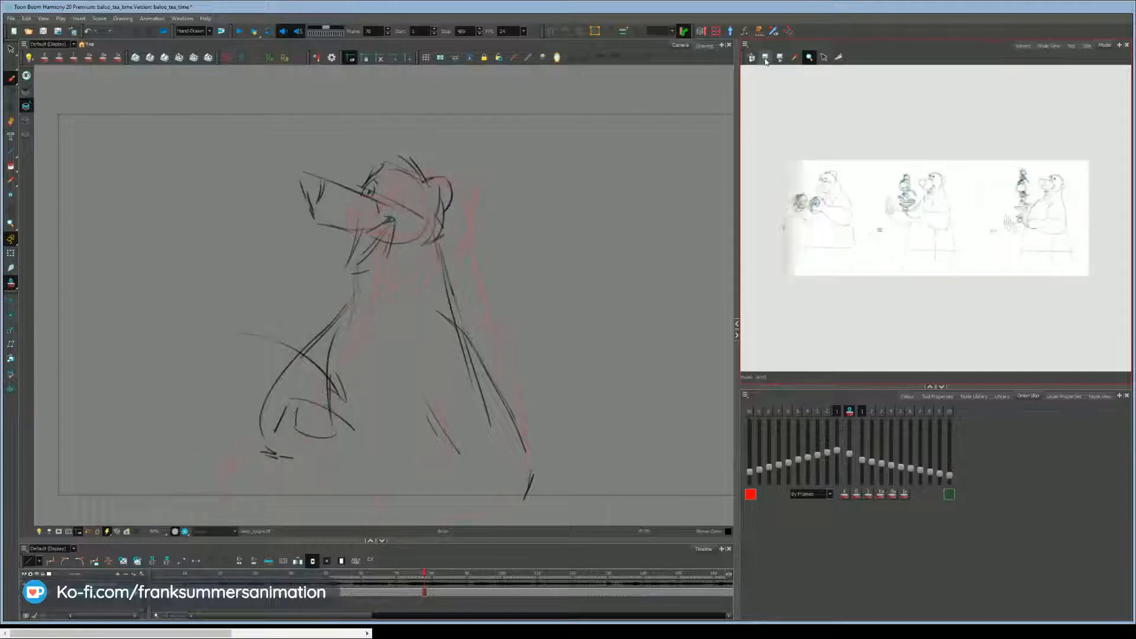
pyautogui.click(930, 188)
pyautogui.click(927, 193)
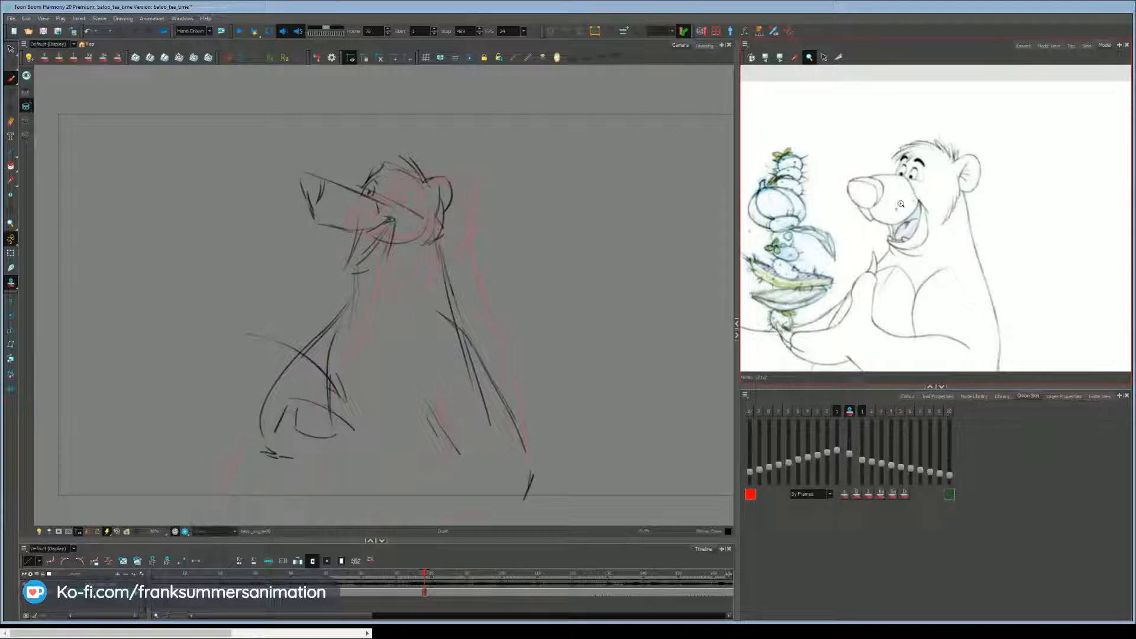
pyautogui.moveTo(824, 291)
pyautogui.mouseDown()
pyautogui.moveTo(831, 279)
pyautogui.moveTo(829, 290)
pyautogui.mouseUp()
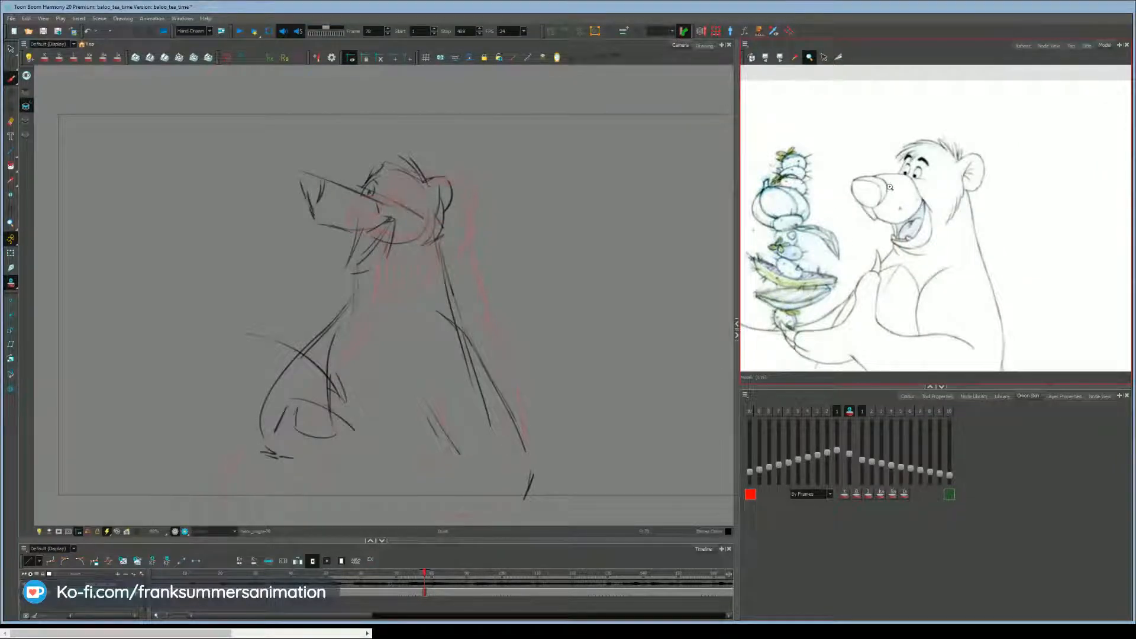
# Browse further reference sheets and examine the open-mouthed head of drawing 29 and the raised-arm pose of drawing 34.
pyautogui.click(765, 57)
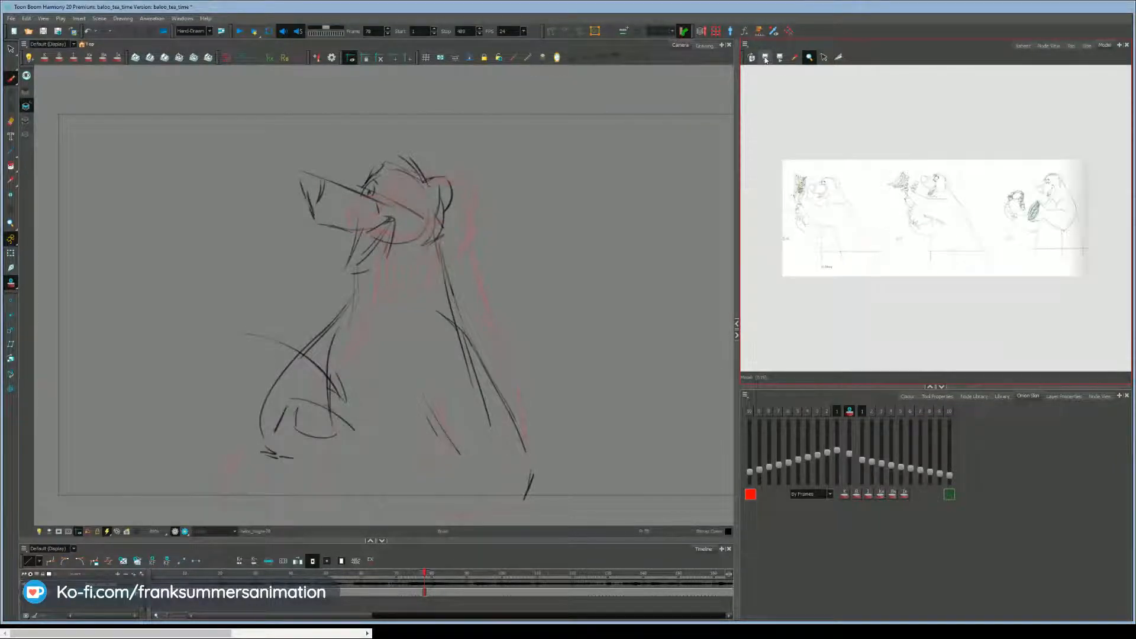
pyautogui.click(765, 57)
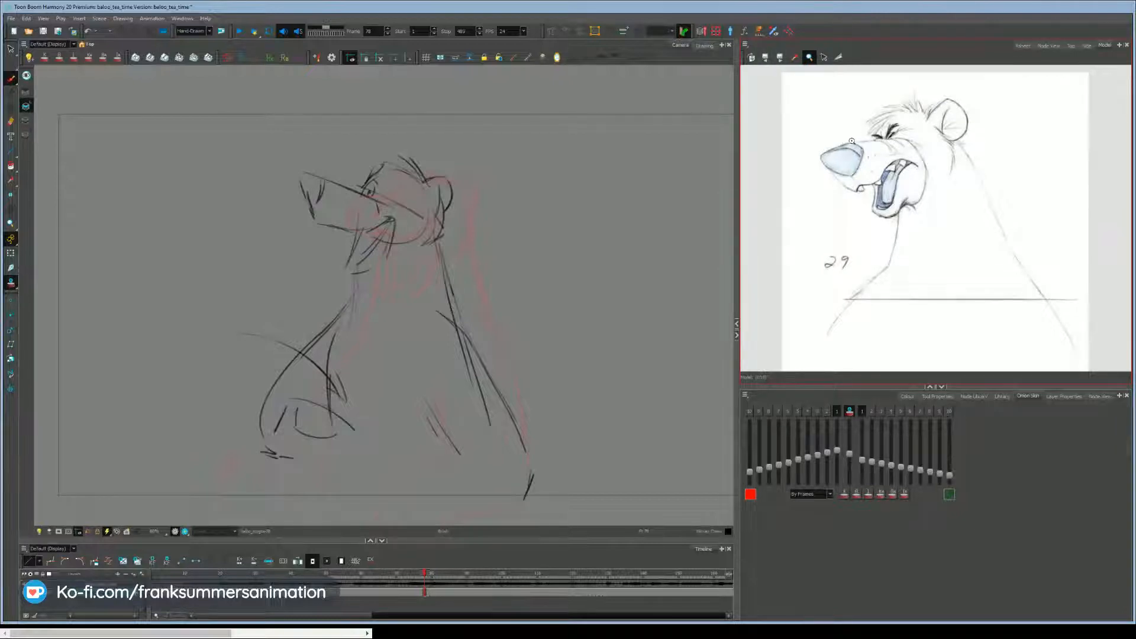
pyautogui.click(766, 58)
pyautogui.click(780, 58)
pyautogui.click(780, 59)
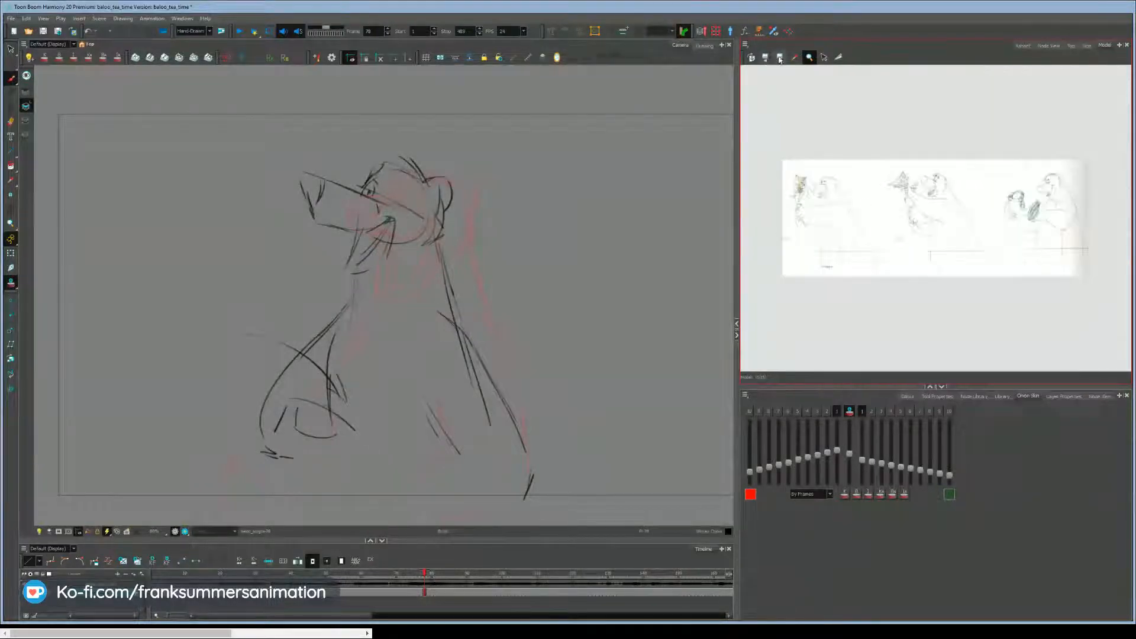
pyautogui.click(767, 59)
pyautogui.click(767, 59)
pyautogui.click(767, 60)
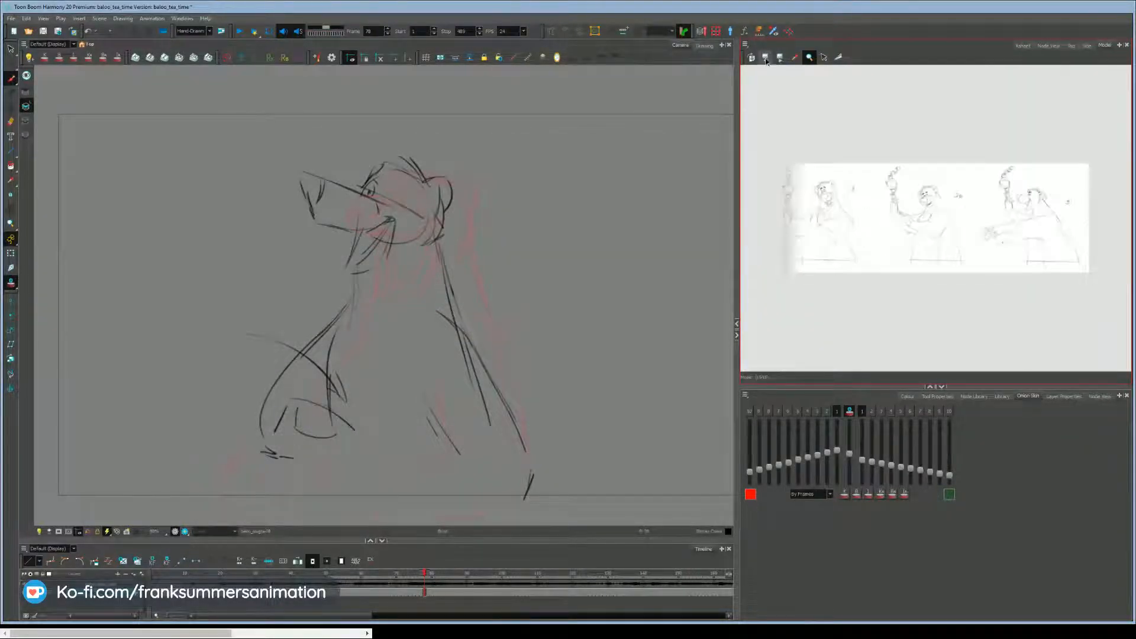
pyautogui.click(766, 61)
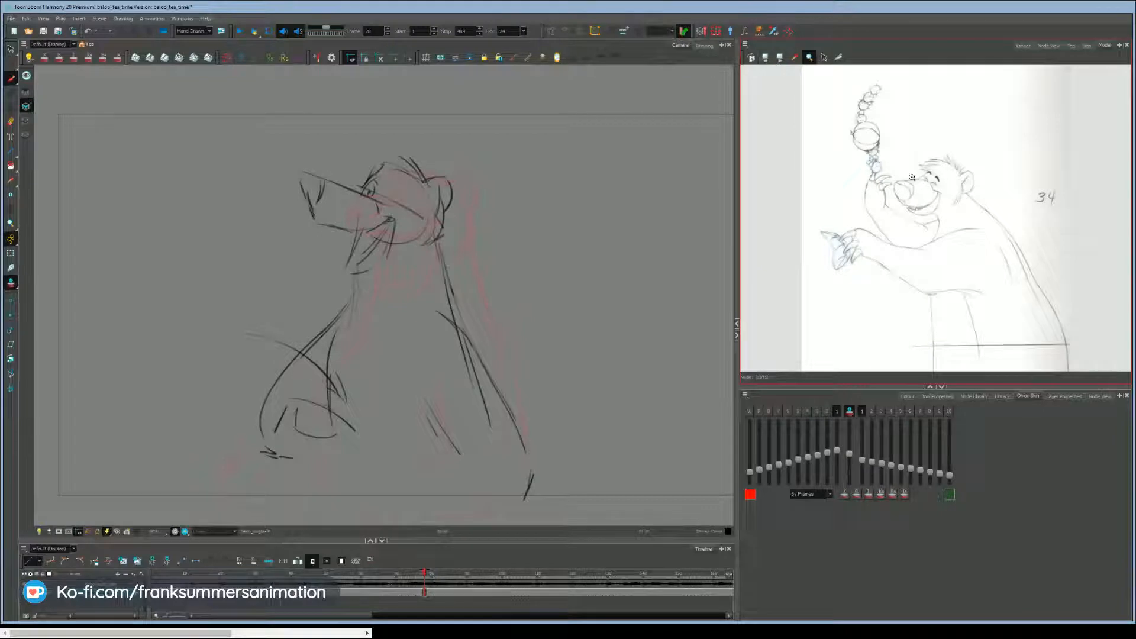
# Browse further reference sheets, examining the open-mouthed head of drawing 95 and the bear posing with the fruit stack.
pyautogui.click(767, 61)
pyautogui.click(767, 61)
pyautogui.click(766, 61)
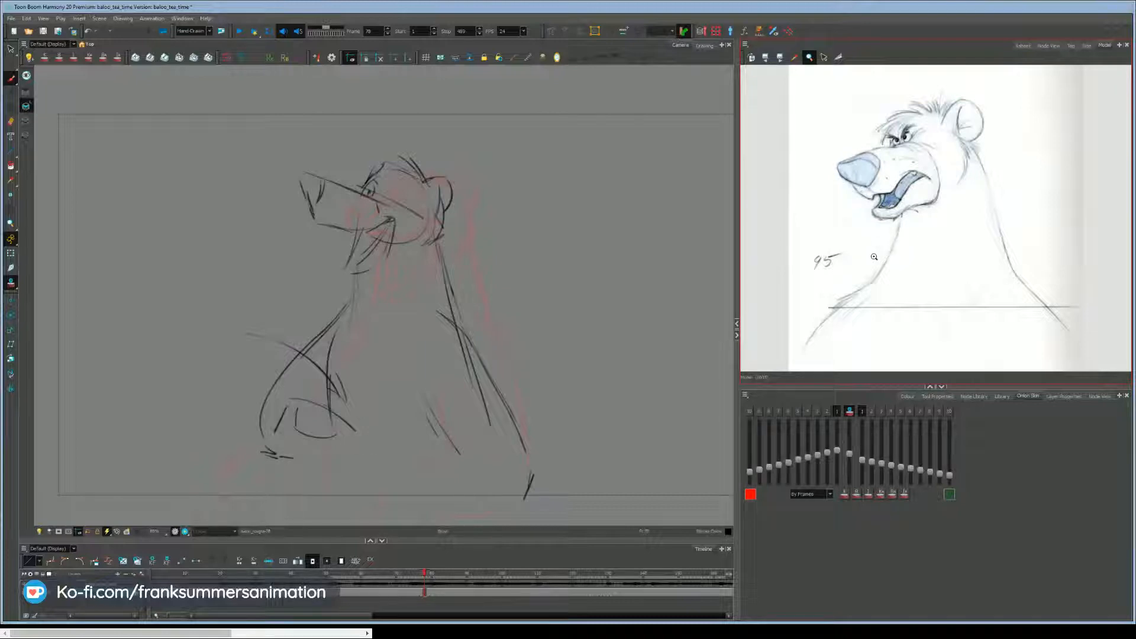
pyautogui.click(780, 59)
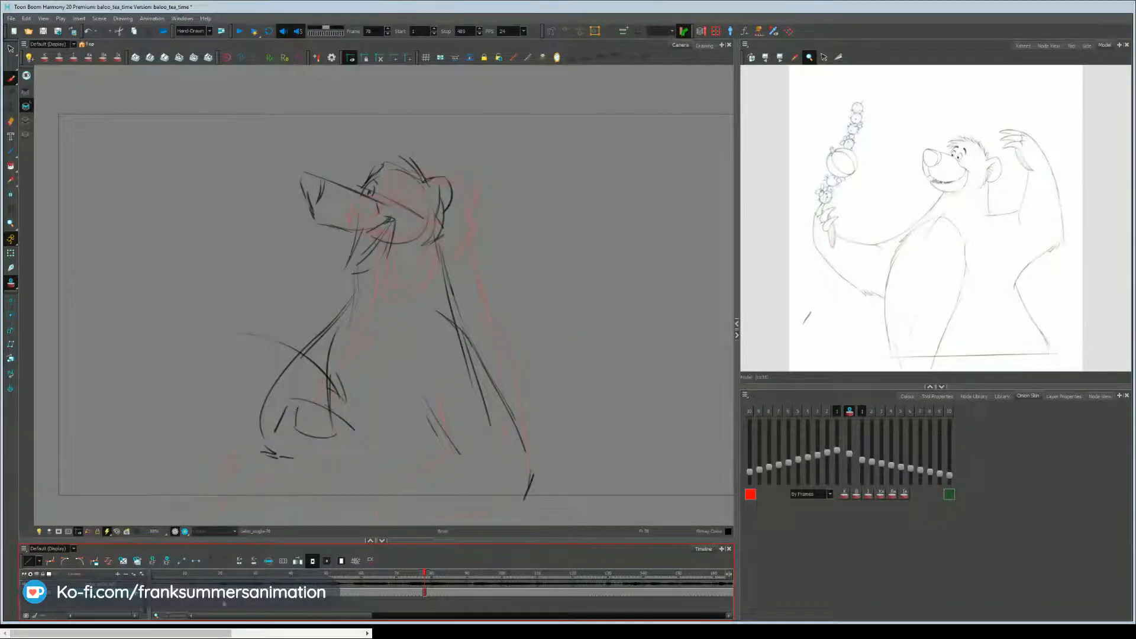
# Play back the rough key poses from different points of the timeline to review their timing.
pyautogui.click(139, 609)
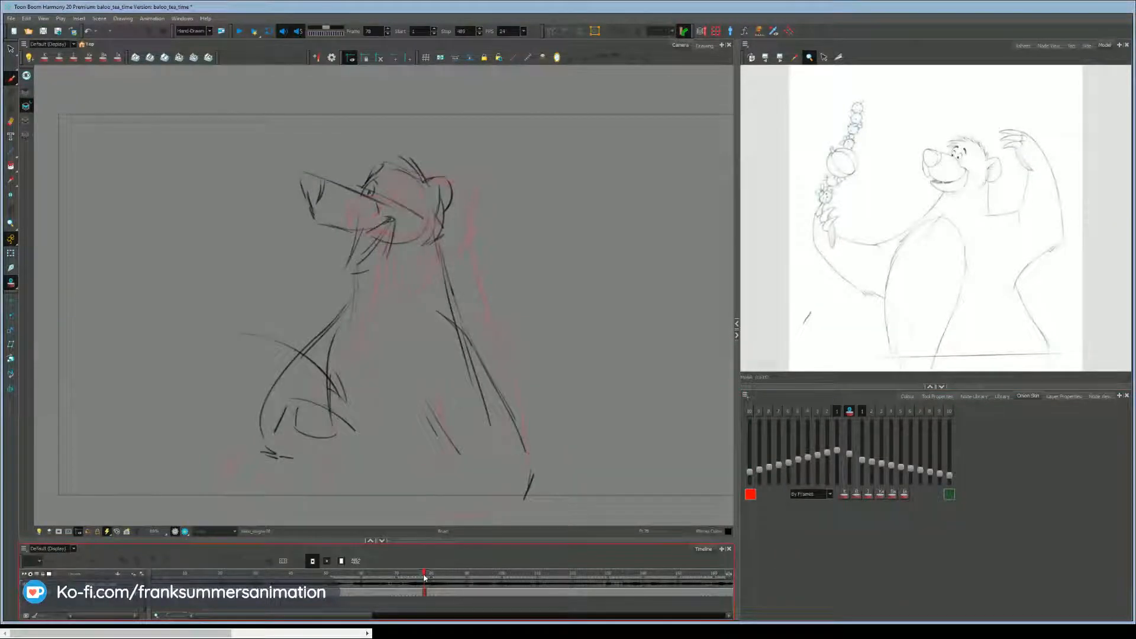
pyautogui.click(512, 573)
pyautogui.press('Return')
pyautogui.press('Return')
pyautogui.click(342, 572)
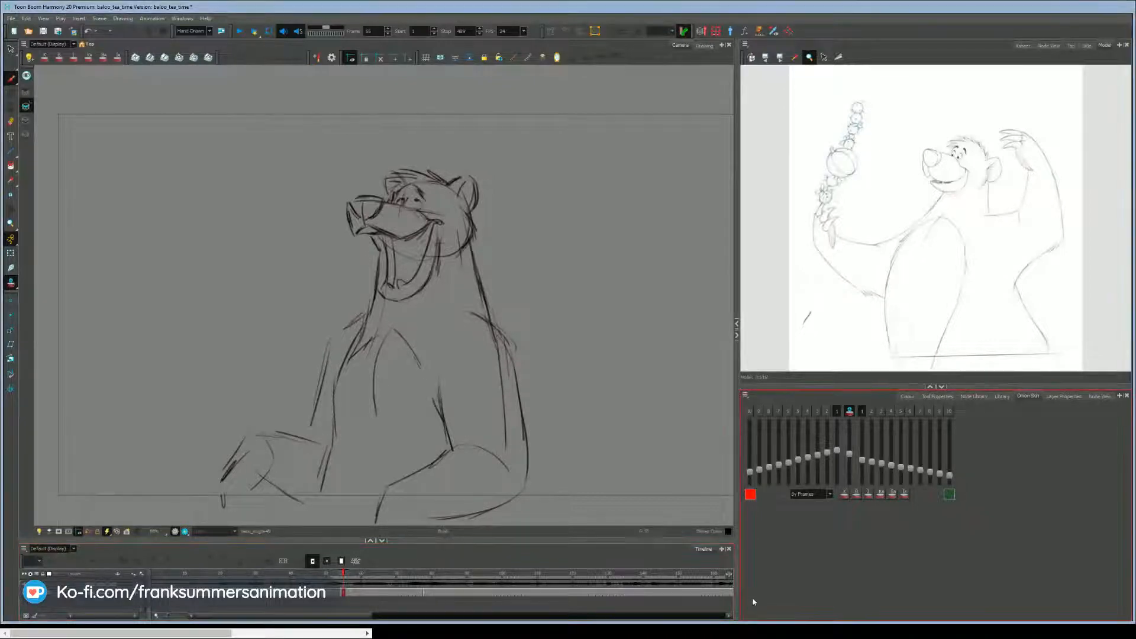
pyautogui.hotkey('shift', 'Return')
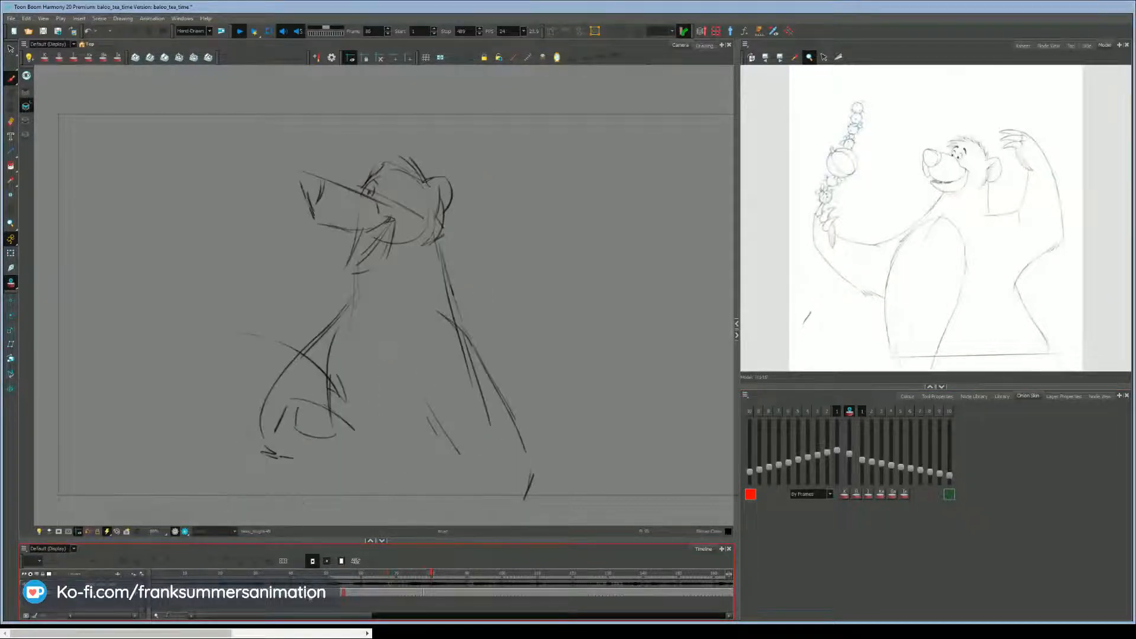
pyautogui.hotkey('shift', 'Return')
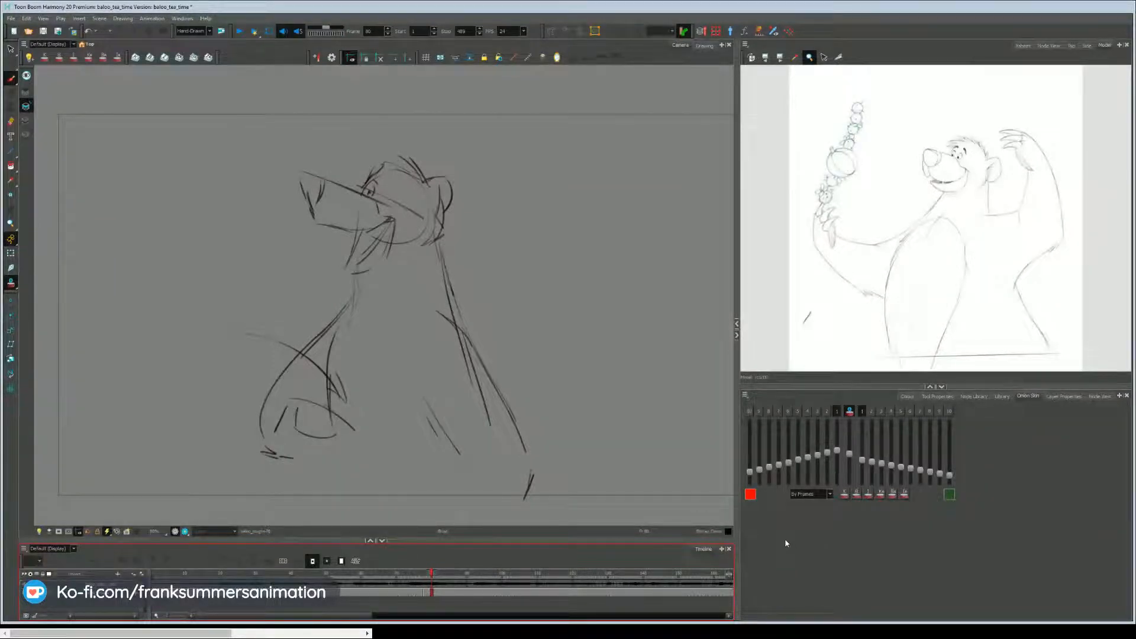
# Return to the head-raised drawing, redraw the open lower jaw, strengthen the muzzle and nose and add head hair.
pyautogui.moveTo(251, 410); pyautogui.dragTo(258, 405)
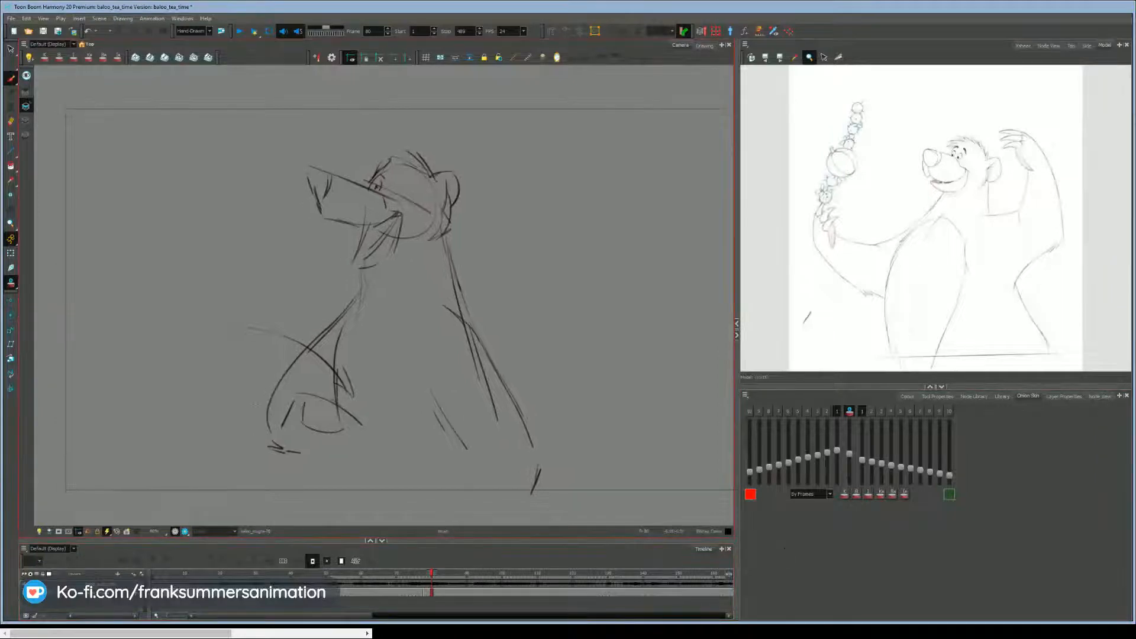
pyautogui.press(',')
pyautogui.press(',')
pyautogui.moveTo(391, 225); pyautogui.dragTo(350, 266)
pyautogui.moveTo(386, 196); pyautogui.dragTo(389, 209)
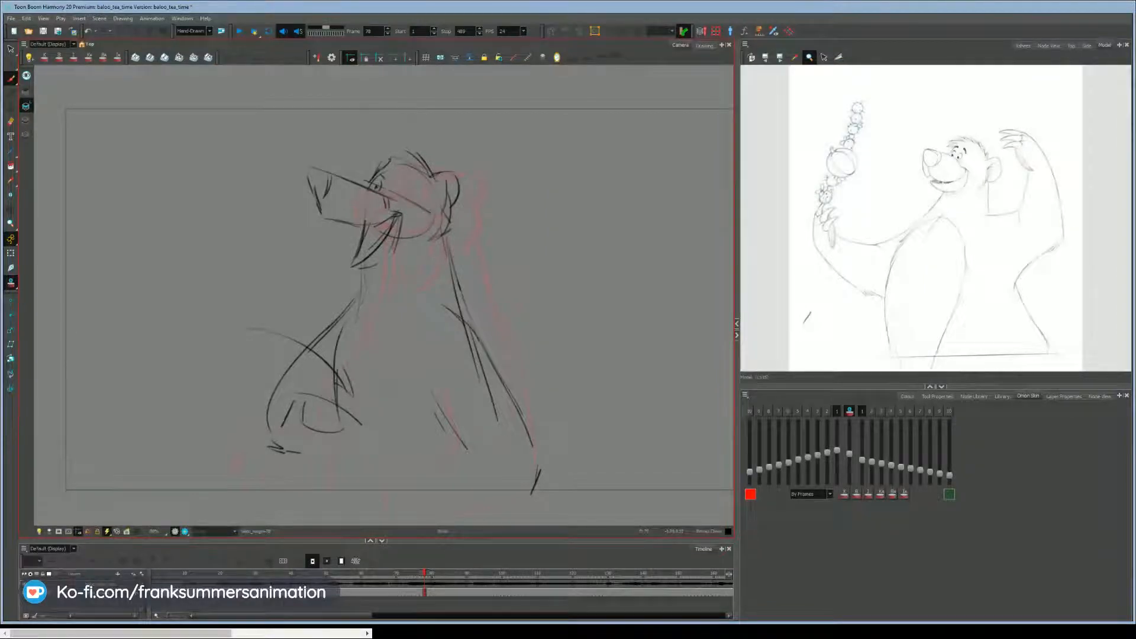
pyautogui.moveTo(323, 171); pyautogui.dragTo(345, 180)
pyautogui.moveTo(308, 170); pyautogui.dragTo(322, 214)
pyautogui.moveTo(397, 151); pyautogui.dragTo(426, 168)
# Sketch the bent hand in front of the chest and the near arm and shoulder, checking against the laughing pose.
pyautogui.moveTo(333, 432)
pyautogui.mouseDown()
pyautogui.moveTo(357, 410)
pyautogui.moveTo(329, 438)
pyautogui.moveTo(369, 431)
pyautogui.mouseUp()
pyautogui.moveTo(351, 422); pyautogui.dragTo(354, 441)
pyautogui.moveTo(474, 459)
pyautogui.mouseDown()
pyautogui.moveTo(490, 453)
pyautogui.moveTo(450, 507)
pyautogui.mouseUp()
pyautogui.moveTo(531, 493); pyautogui.dragTo(516, 513)
pyautogui.moveTo(474, 324); pyautogui.dragTo(509, 376)
pyautogui.press('f')
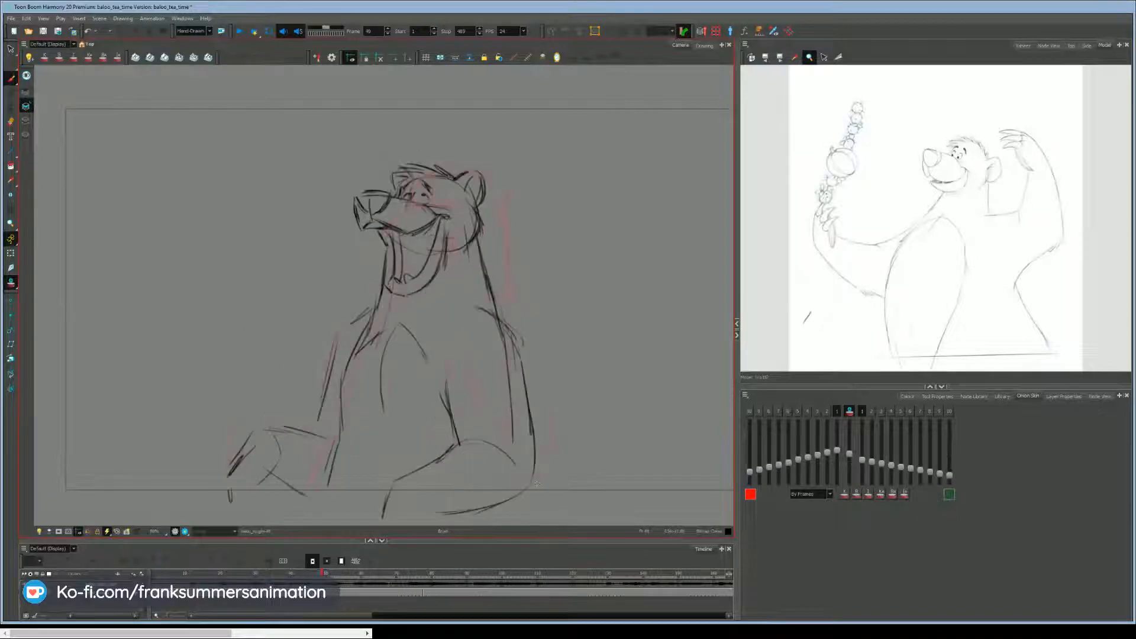
pyautogui.press('g')
pyautogui.press('f')
pyautogui.press('g')
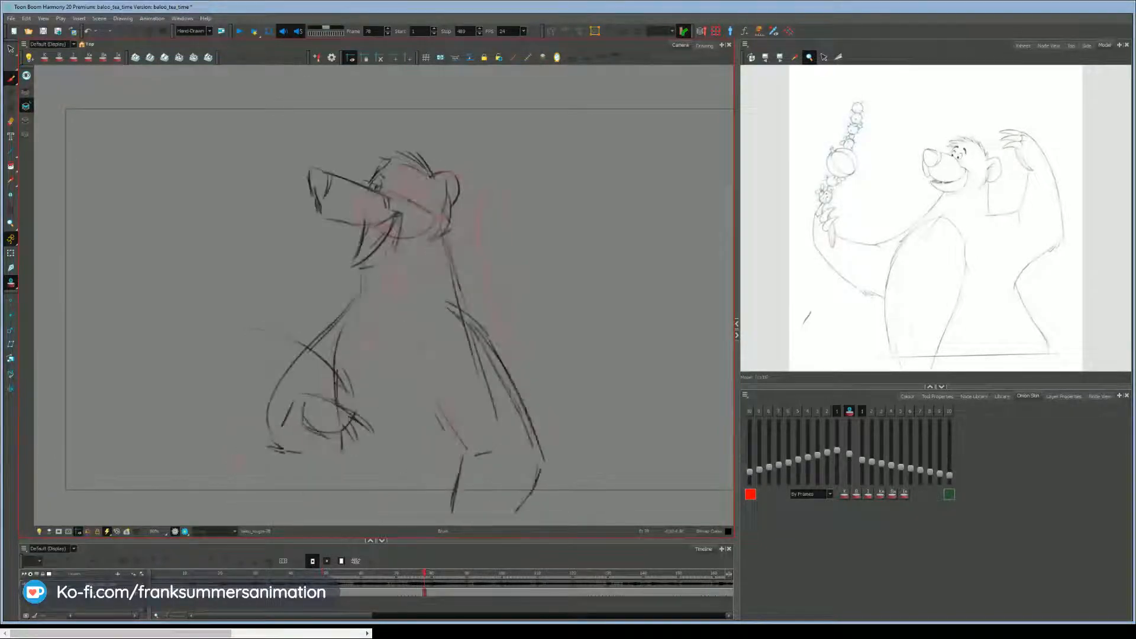
# Draw the front belly line and firm up the chin, underside of the muzzle, nose and cheek.
pyautogui.moveTo(367, 327); pyautogui.dragTo(374, 416)
pyautogui.moveTo(387, 255); pyautogui.dragTo(353, 276)
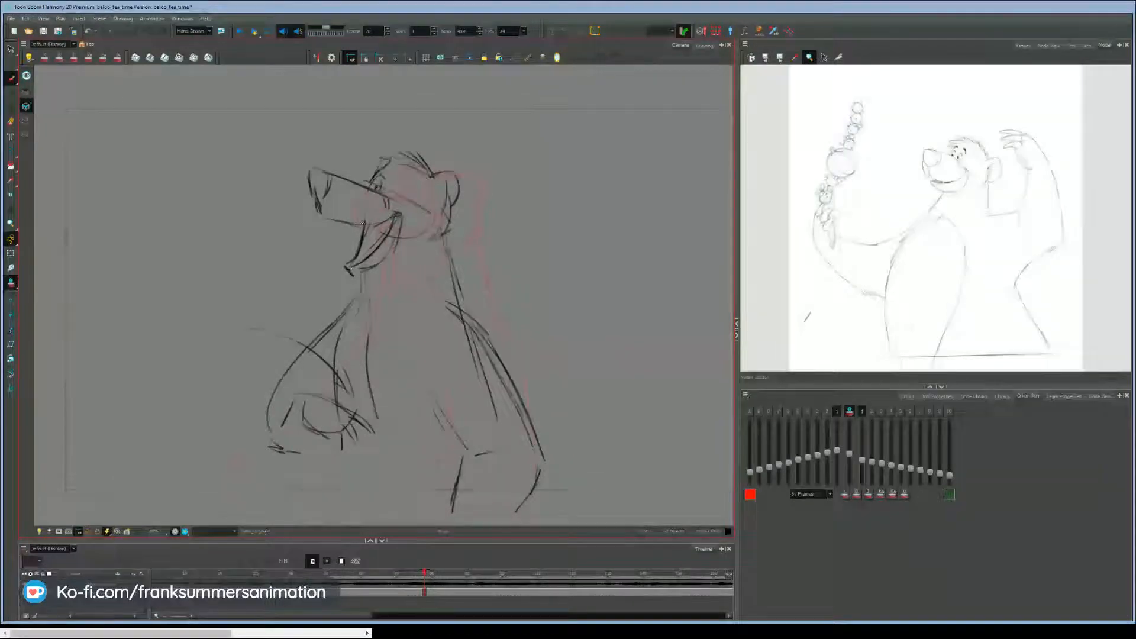
pyautogui.moveTo(364, 225); pyautogui.dragTo(321, 217)
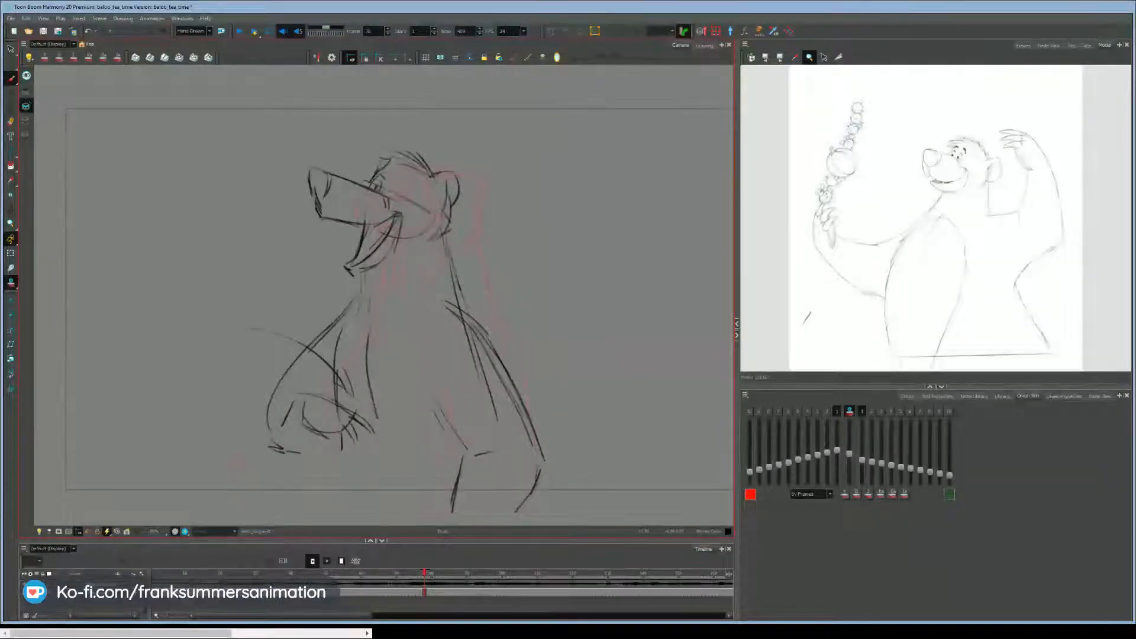
pyautogui.moveTo(331, 176)
pyautogui.mouseDown()
pyautogui.moveTo(321, 199)
pyautogui.moveTo(312, 165)
pyautogui.mouseUp()
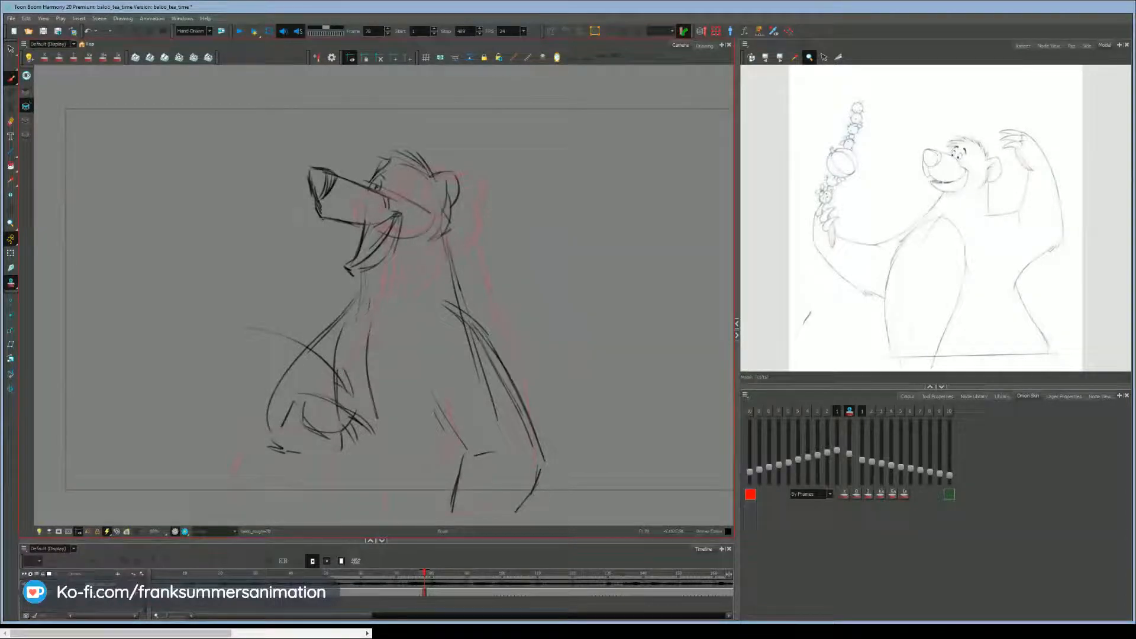
pyautogui.moveTo(442, 209)
pyautogui.mouseDown()
pyautogui.moveTo(447, 232)
pyautogui.moveTo(418, 251)
pyautogui.mouseUp()
pyautogui.click(994, 158)
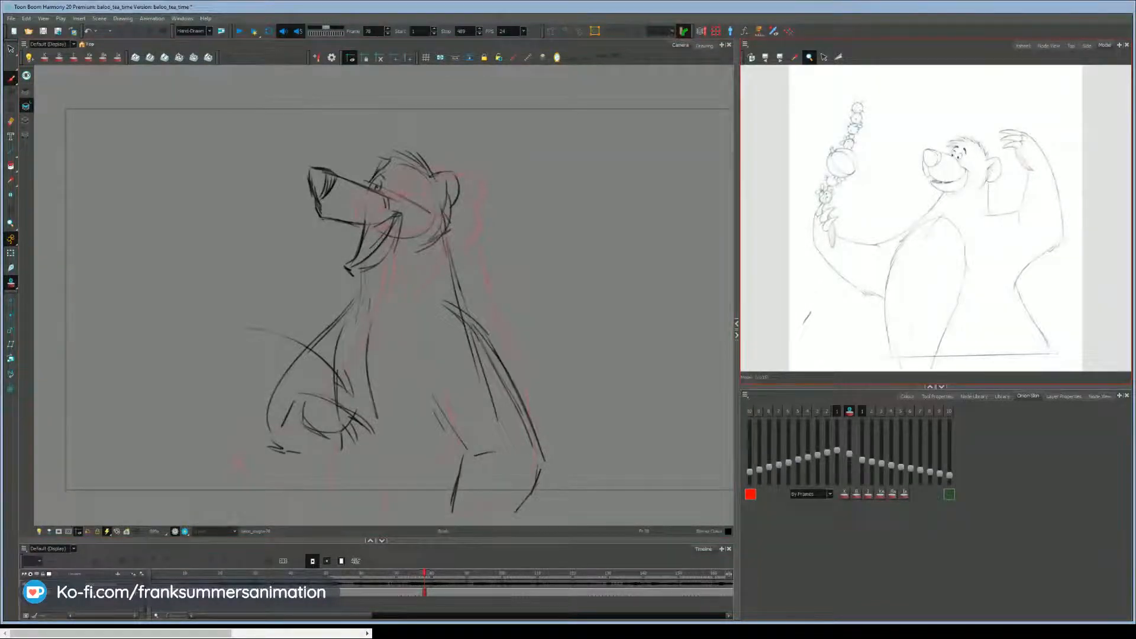
# Erase and redraw the cheek and back of the neck, reinforce the brow and flip to compare poses.
pyautogui.moveTo(451, 235)
pyautogui.mouseDown()
pyautogui.moveTo(443, 220)
pyautogui.moveTo(440, 239)
pyautogui.mouseUp()
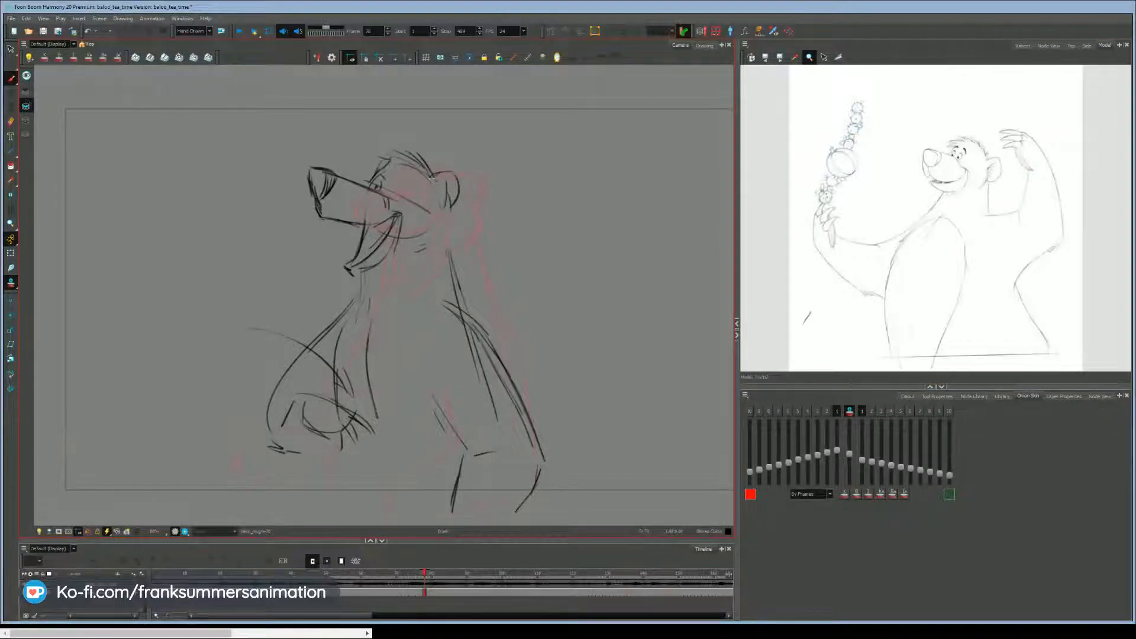
pyautogui.moveTo(448, 189); pyautogui.dragTo(419, 246)
pyautogui.moveTo(456, 290)
pyautogui.mouseDown()
pyautogui.moveTo(444, 224)
pyautogui.moveTo(406, 246)
pyautogui.mouseUp()
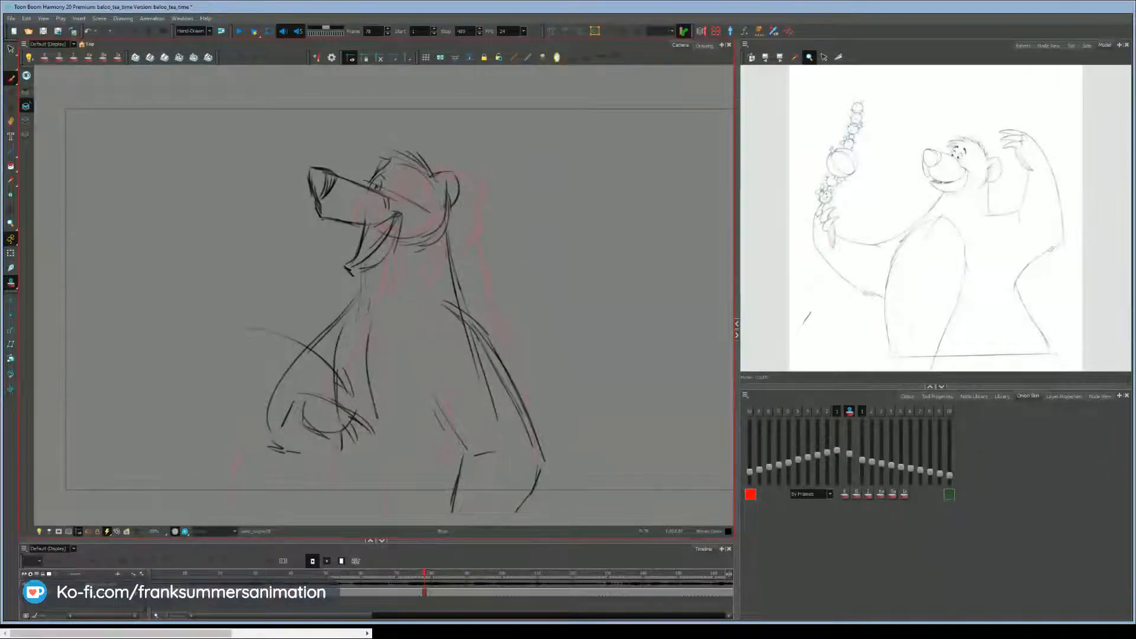
pyautogui.moveTo(402, 168)
pyautogui.mouseDown()
pyautogui.moveTo(436, 180)
pyautogui.moveTo(382, 172)
pyautogui.mouseUp()
pyautogui.press('f')
pyautogui.press('g')
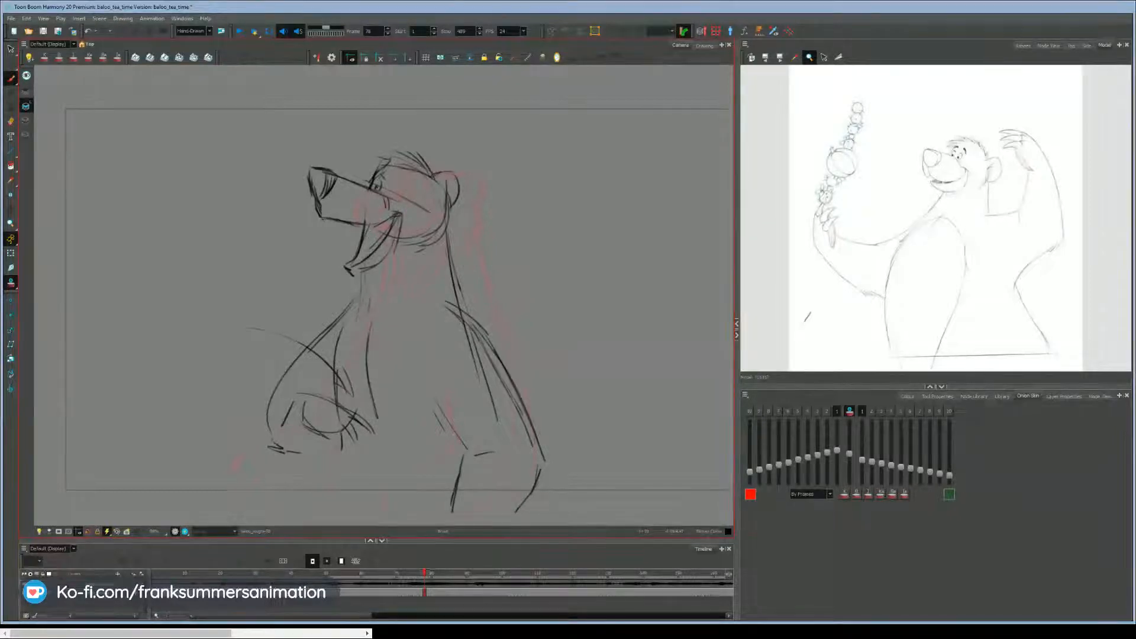
# Refine the inside of the open mouth and strengthen the jaw and ear lines of the raised head.
pyautogui.moveTo(371, 228); pyautogui.dragTo(359, 257)
pyautogui.moveTo(440, 229); pyautogui.dragTo(421, 249)
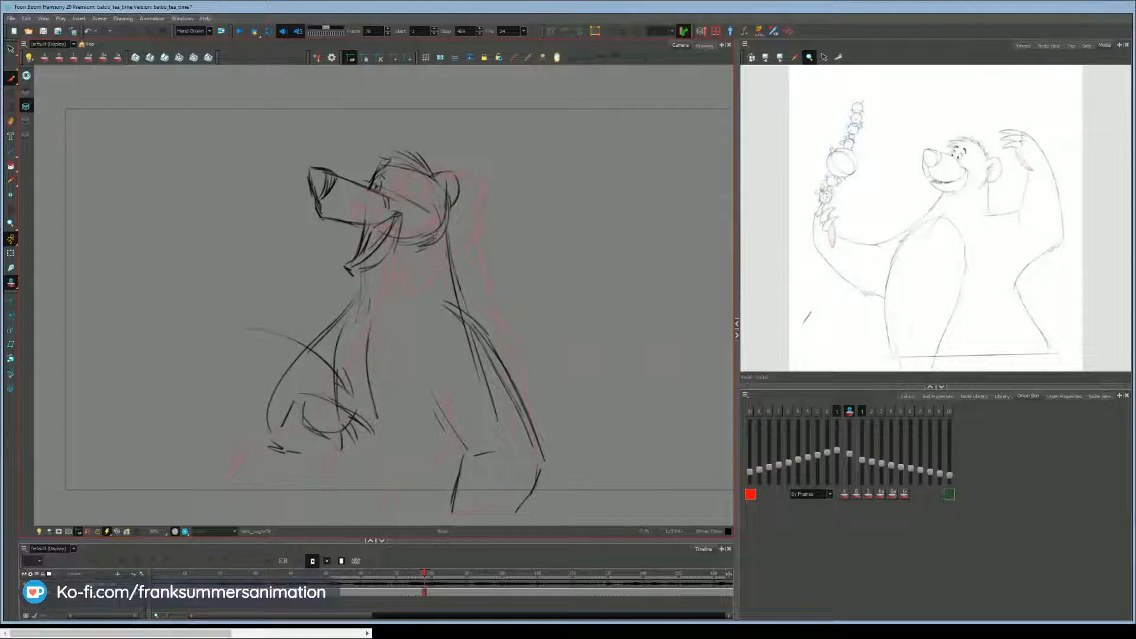
pyautogui.moveTo(443, 200); pyautogui.dragTo(418, 249)
pyautogui.moveTo(446, 178); pyautogui.dragTo(440, 212)
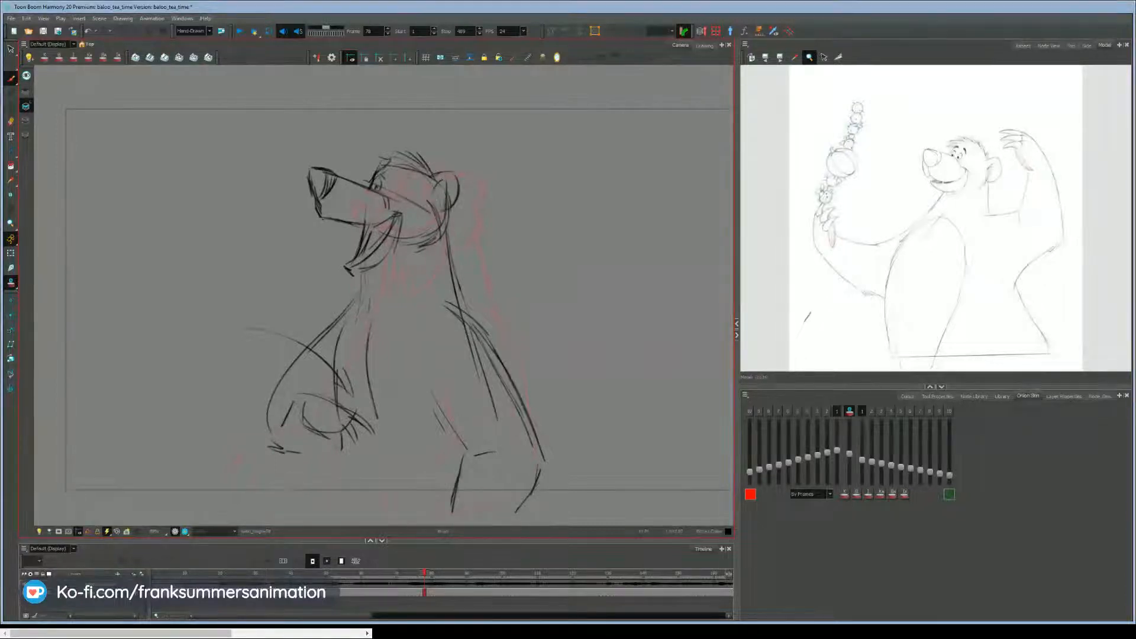
# Draw the lower torso line, close the far elbow and reinforce the far arm, flipping to the laughing pose to check.
pyautogui.moveTo(334, 454); pyautogui.dragTo(314, 506)
pyautogui.moveTo(316, 458); pyautogui.dragTo(294, 468)
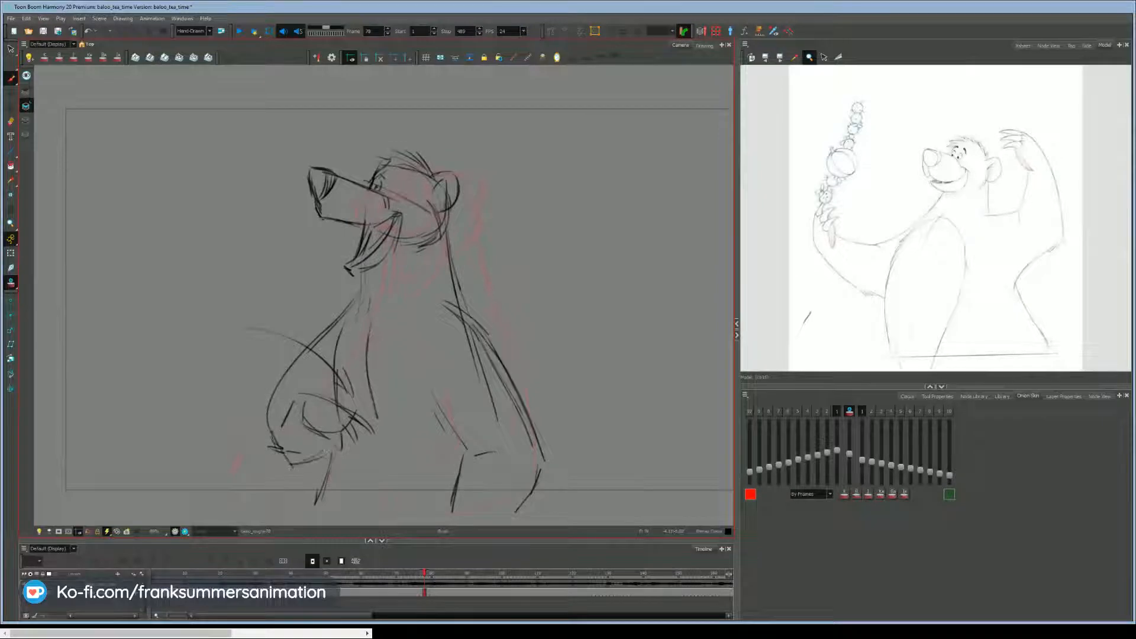
pyautogui.moveTo(270, 425); pyautogui.dragTo(293, 469)
pyautogui.moveTo(270, 403)
pyautogui.mouseDown()
pyautogui.moveTo(324, 319)
pyautogui.moveTo(357, 295)
pyautogui.moveTo(349, 316)
pyautogui.mouseUp()
pyautogui.moveTo(394, 251); pyautogui.dragTo(400, 266)
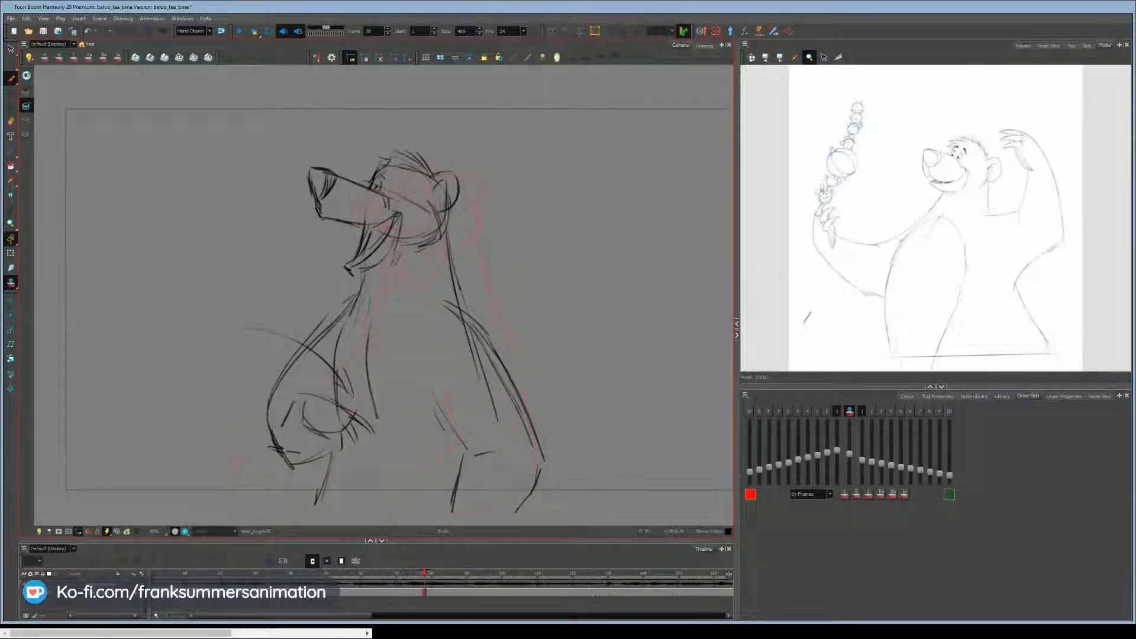
pyautogui.press('f')
pyautogui.press('g')
pyautogui.press('f')
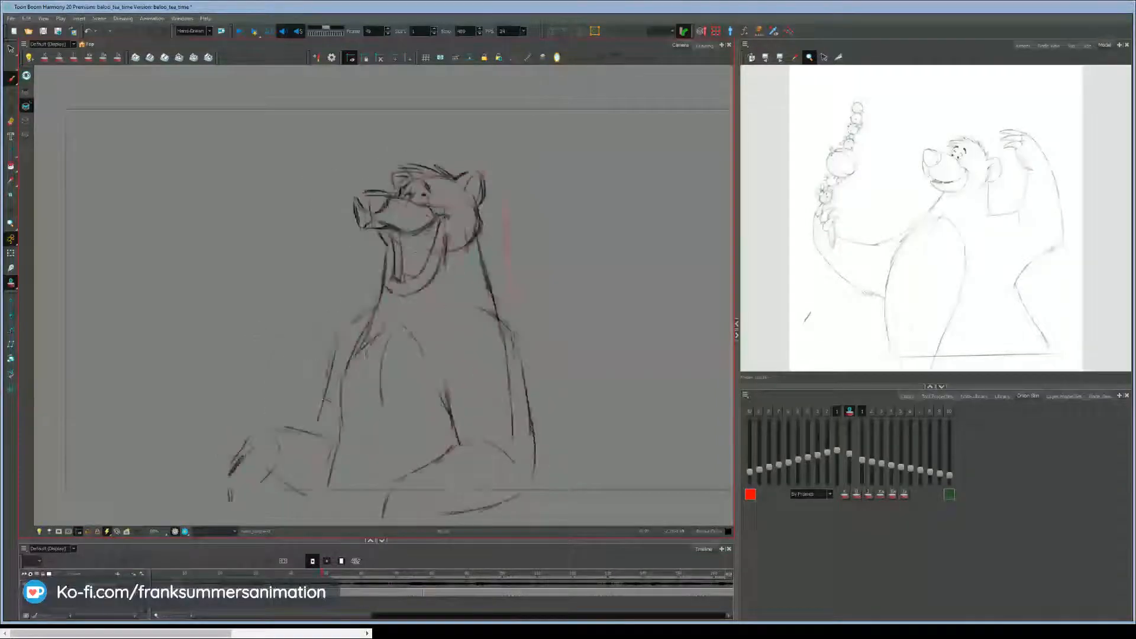
# Go to the empty frame between the hunched and laughing poses and flip between the neighbouring keys.
pyautogui.click(317, 574)
pyautogui.moveTo(317, 574)
pyautogui.mouseDown()
pyautogui.moveTo(283, 574)
pyautogui.moveTo(328, 574)
pyautogui.moveTo(277, 573)
pyautogui.moveTo(326, 575)
pyautogui.moveTo(297, 574)
pyautogui.mouseUp()
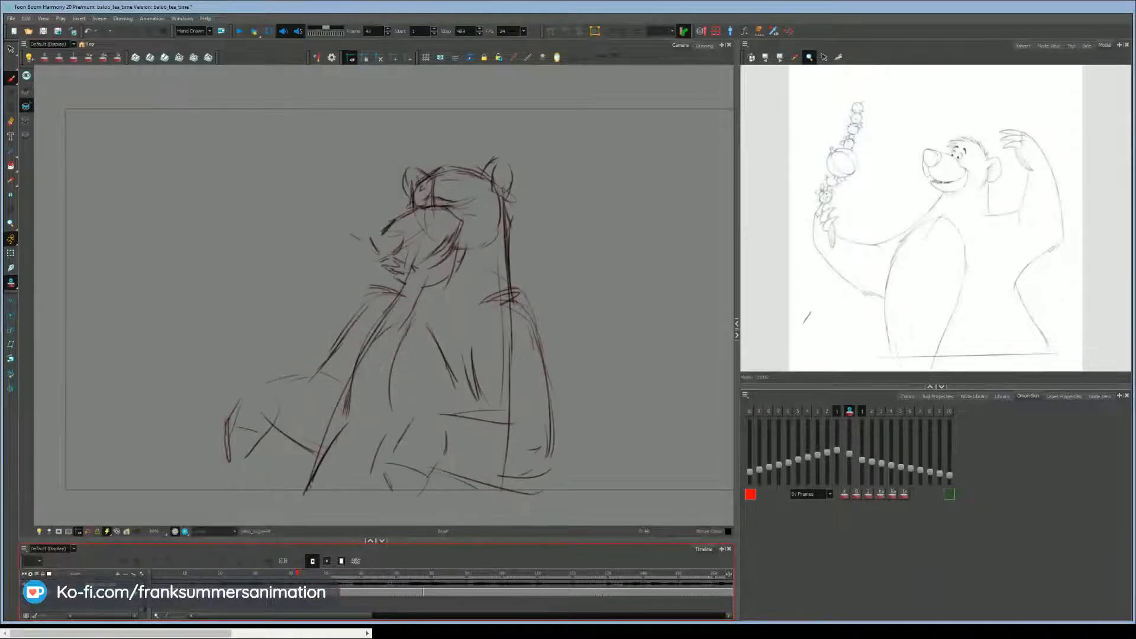
pyautogui.press('f')
pyautogui.press('f')
pyautogui.press('g')
pyautogui.press('g')
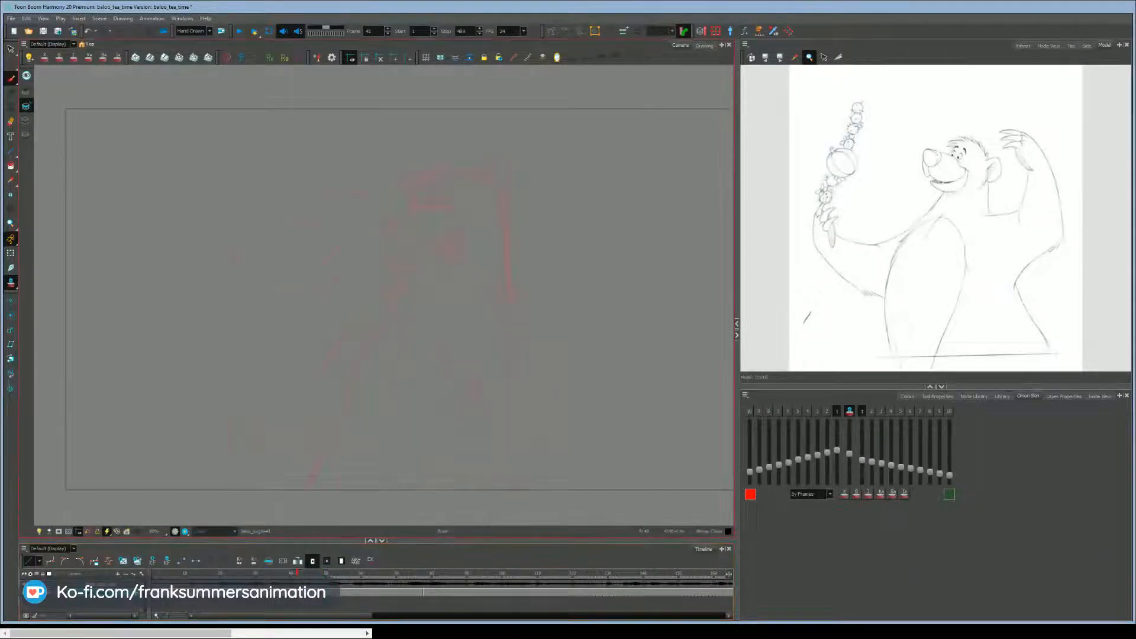
pyautogui.press('f')
pyautogui.press('f')
pyautogui.press('g')
pyautogui.press('g')
pyautogui.press('g')
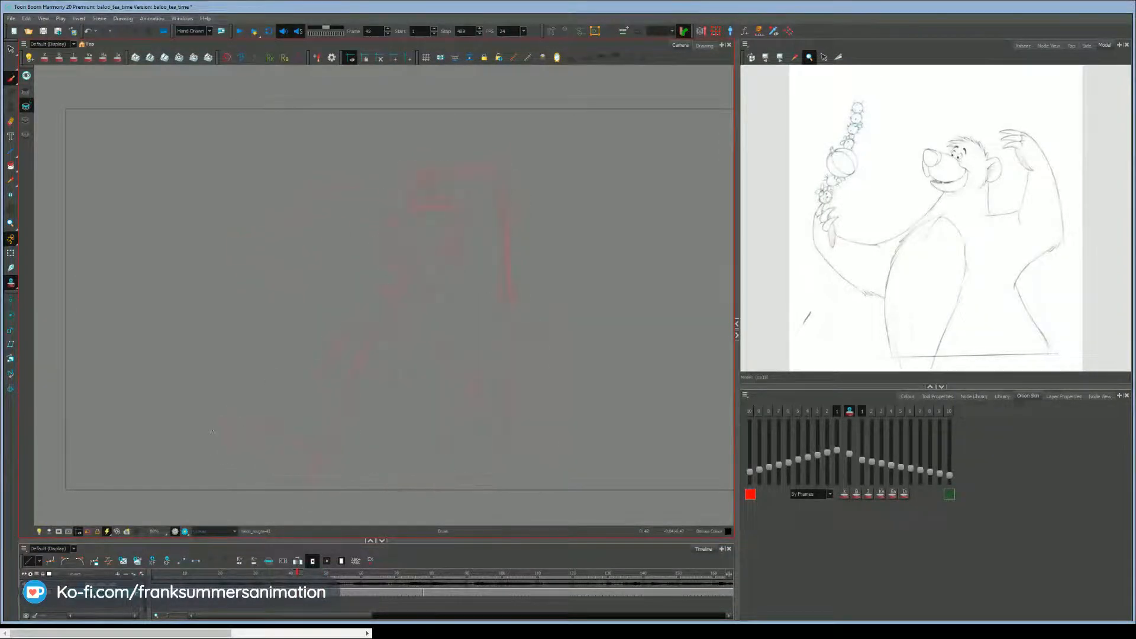
# Turn off onion skinning and flip between the hunched pose, the empty drawing and the laughing pose.
pyautogui.click(11, 282)
pyautogui.press('g')
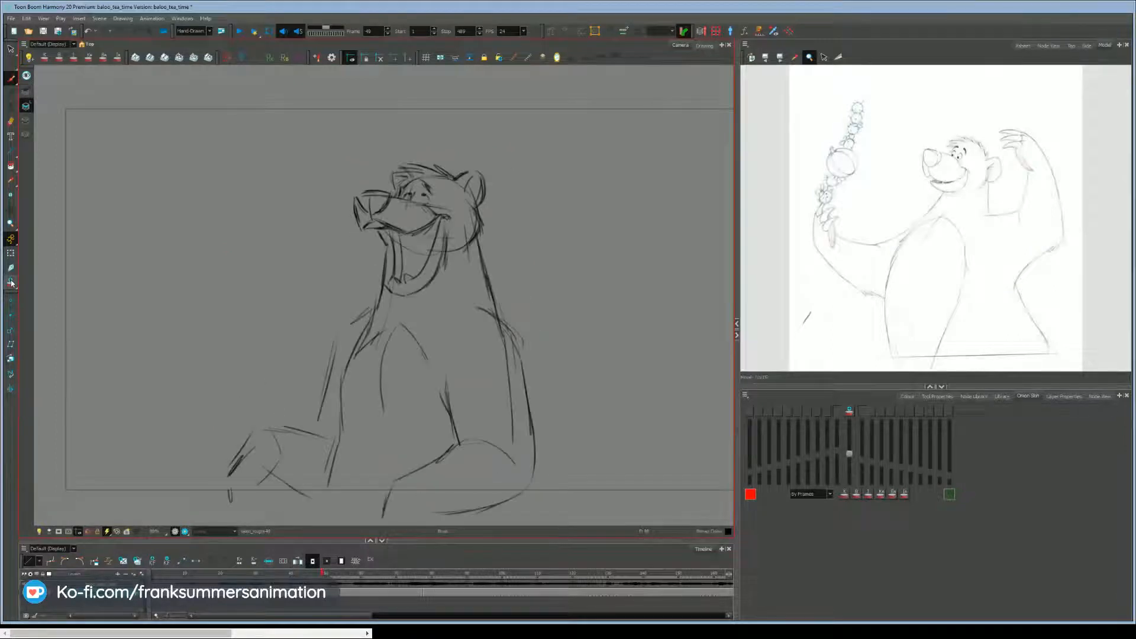
pyautogui.press('f')
pyautogui.press('f')
pyautogui.press('g')
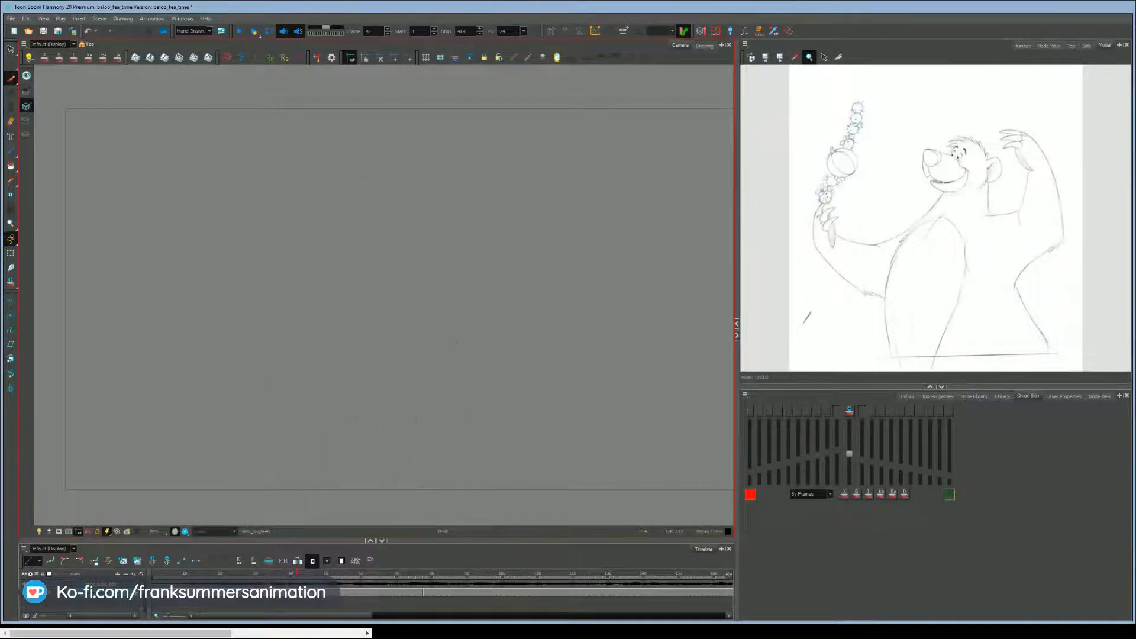
pyautogui.press('f')
pyautogui.press('g')
# Rough in the breakdown's lowered head with a round skull, facial guidelines and muzzle, flipping against the adjacent poses.
pyautogui.moveTo(441, 214)
pyautogui.mouseDown()
pyautogui.moveTo(466, 216)
pyautogui.moveTo(431, 249)
pyautogui.mouseUp()
pyautogui.press('f')
pyautogui.press('g')
pyautogui.press('f')
pyautogui.press('g')
pyautogui.moveTo(464, 203)
pyautogui.mouseDown()
pyautogui.moveTo(436, 195)
pyautogui.moveTo(404, 207)
pyautogui.mouseUp()
pyautogui.moveTo(490, 234)
pyautogui.mouseDown()
pyautogui.moveTo(478, 264)
pyautogui.moveTo(526, 276)
pyautogui.mouseUp()
pyautogui.moveTo(399, 217)
pyautogui.mouseDown()
pyautogui.moveTo(396, 249)
pyautogui.moveTo(435, 240)
pyautogui.mouseUp()
pyautogui.press('g')
pyautogui.press('f')
# Draw the near shoulder and the outer contour of the near arm on the breakdown, flipping to check.
pyautogui.moveTo(448, 248)
pyautogui.mouseDown()
pyautogui.moveTo(444, 292)
pyautogui.moveTo(541, 344)
pyautogui.moveTo(552, 421)
pyautogui.mouseUp()
pyautogui.press('f')
pyautogui.press('g')
pyautogui.press('f')
pyautogui.press('g')
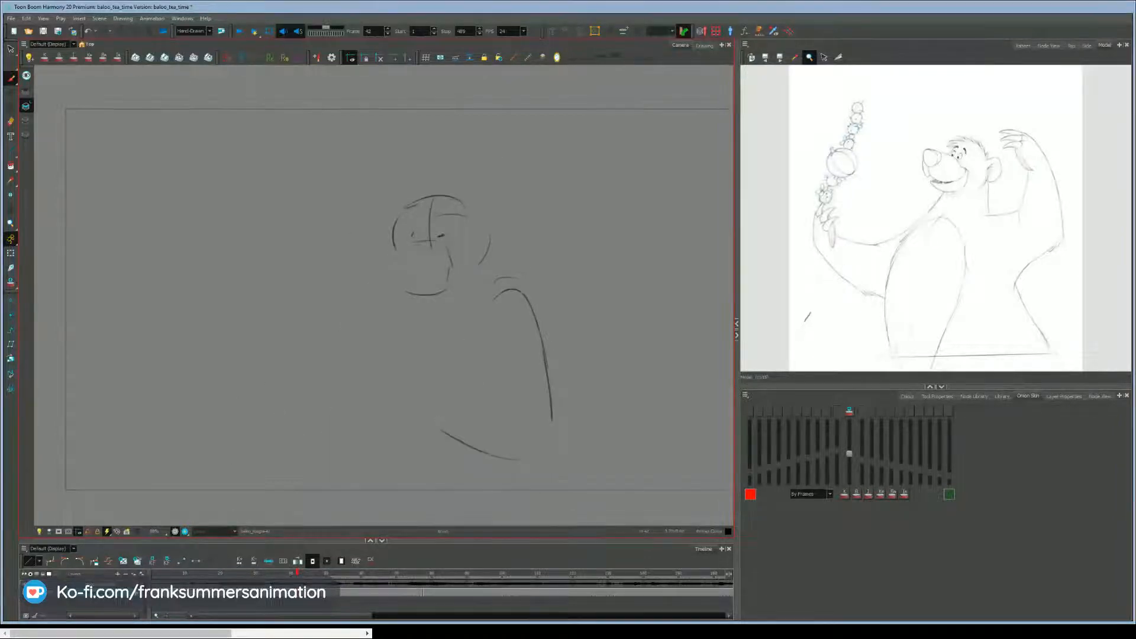
# Place the far hand and wrist of the breakdown by flipping between the neighbouring poses.
pyautogui.press('f')
pyautogui.press('g')
pyautogui.press('f')
pyautogui.press('g')
pyautogui.press('f')
pyautogui.moveTo(296, 367)
pyautogui.mouseDown()
pyautogui.moveTo(337, 377)
pyautogui.moveTo(261, 377)
pyautogui.moveTo(246, 396)
pyautogui.mouseUp()
pyautogui.press('g')
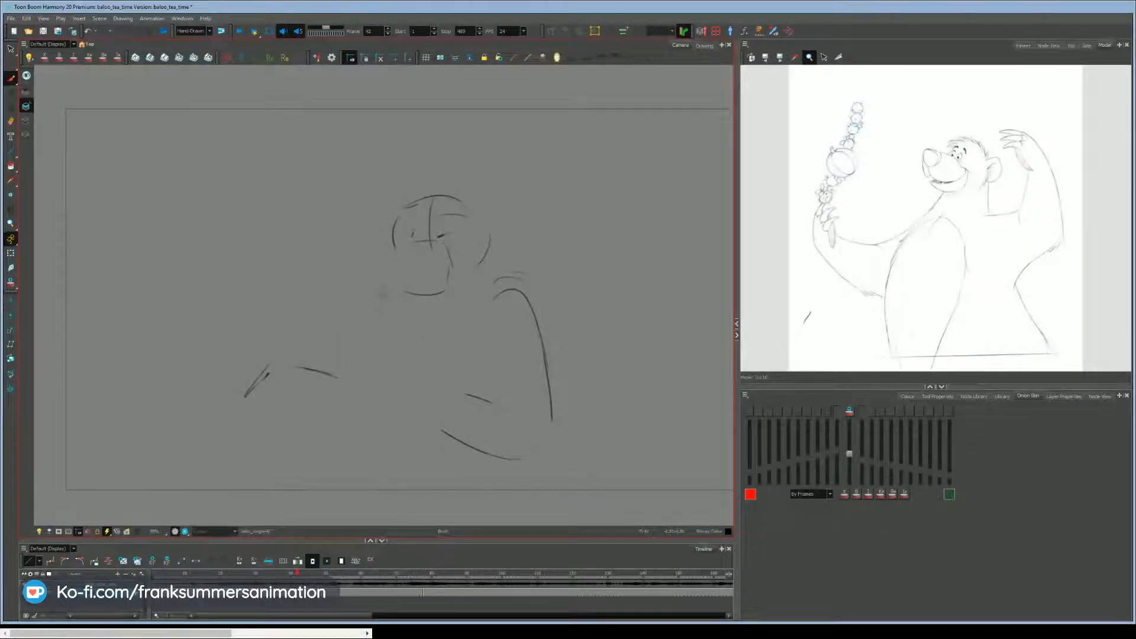
# Mark the far shoulder and sweep a long curved line from the head down through the torso.
pyautogui.moveTo(384, 295); pyautogui.dragTo(380, 323)
pyautogui.press('f')
pyautogui.press('g')
pyautogui.moveTo(451, 243); pyautogui.dragTo(468, 343)
pyautogui.moveTo(468, 343); pyautogui.dragTo(418, 506)
pyautogui.press('f')
pyautogui.press('g')
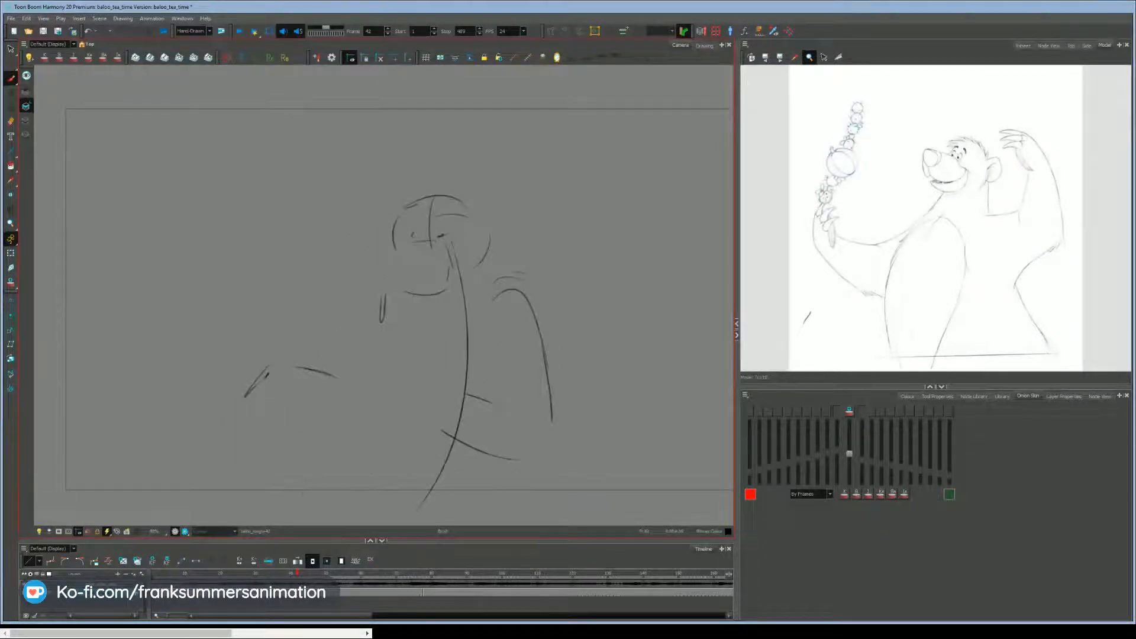
# Draw the back of the neck down to the near shoulder and flip to the hunched pose to compare.
pyautogui.moveTo(475, 210); pyautogui.dragTo(517, 290)
pyautogui.press('f')
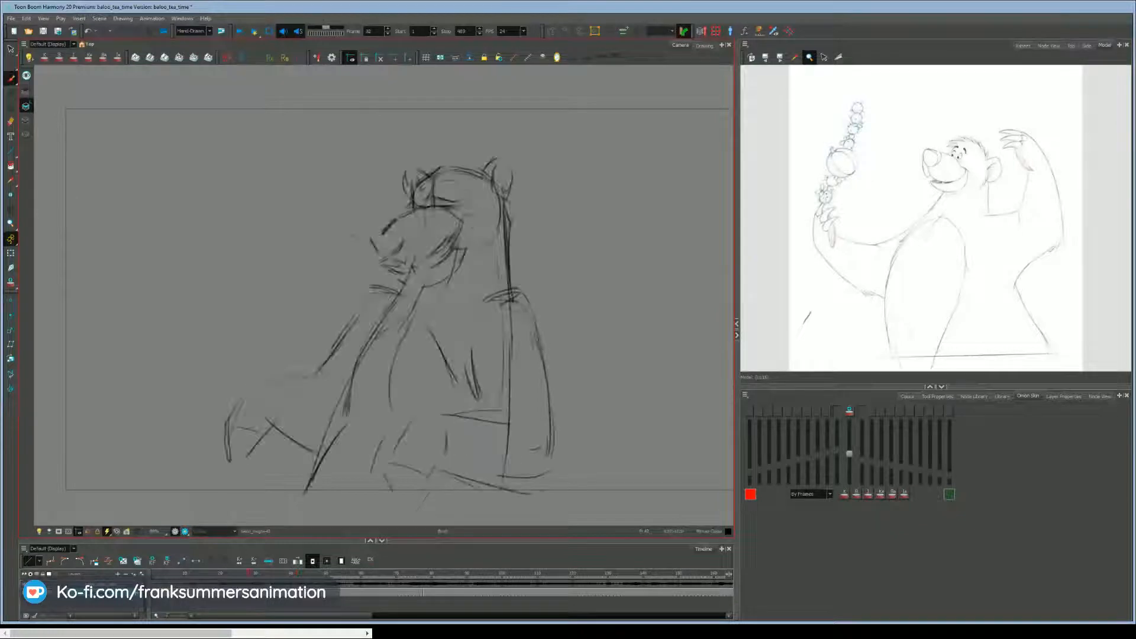
pyautogui.press('g')
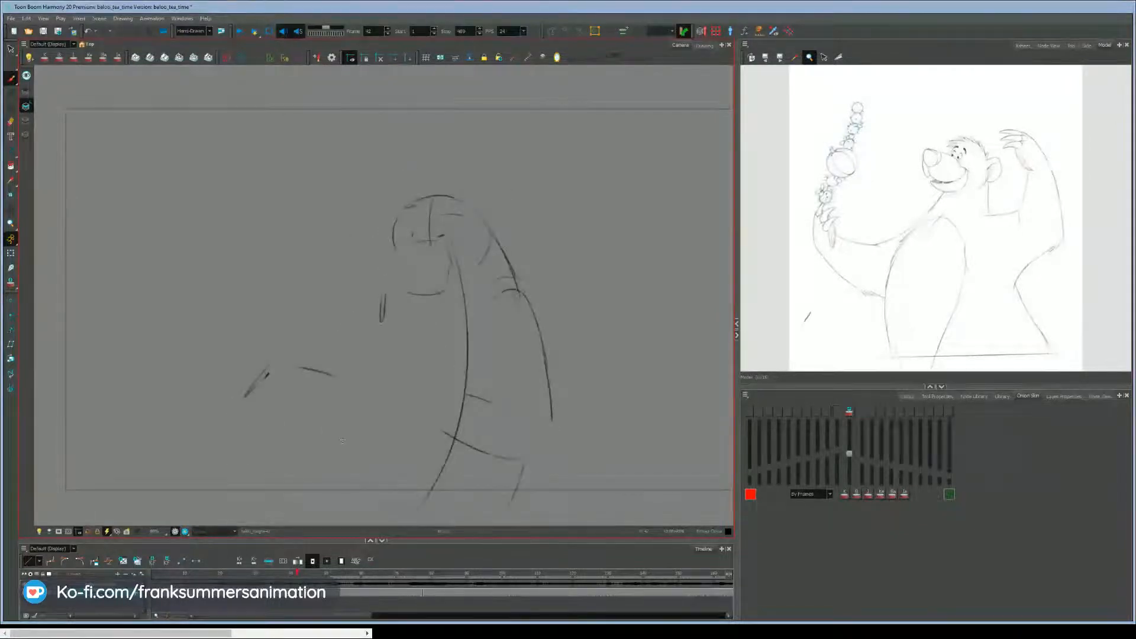
# Draw the front contour of the chest and the lower torso line, flipping between poses to check their placement.
pyautogui.moveTo(333, 455); pyautogui.dragTo(314, 497)
pyautogui.moveTo(390, 305); pyautogui.dragTo(371, 396)
pyautogui.press('f')
pyautogui.press('g')
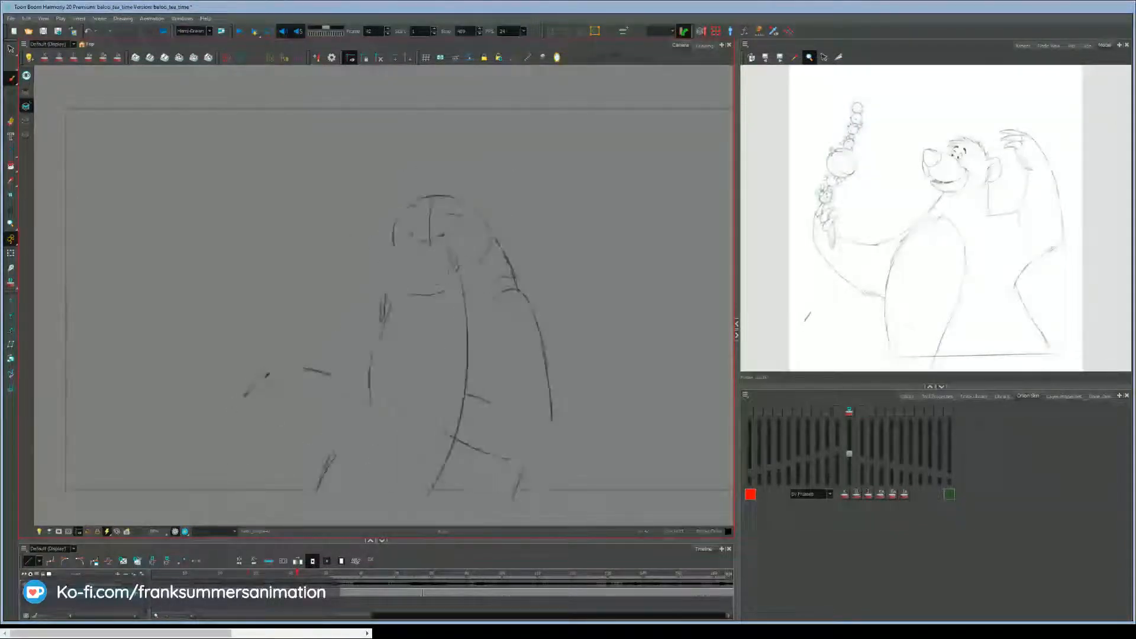
pyautogui.moveTo(384, 329); pyautogui.dragTo(363, 393)
pyautogui.press('f')
pyautogui.press('g')
pyautogui.press('f')
pyautogui.press('g')
# Add the belly line and rough in the near hand in front of the body, flipping against the adjacent poses.
pyautogui.moveTo(419, 349)
pyautogui.mouseDown()
pyautogui.moveTo(439, 442)
pyautogui.moveTo(455, 425)
pyautogui.moveTo(409, 454)
pyautogui.mouseUp()
pyautogui.press('f')
pyautogui.press('g')
pyautogui.moveTo(405, 420); pyautogui.dragTo(402, 450)
pyautogui.press('f')
pyautogui.press('g')
pyautogui.moveTo(389, 324); pyautogui.dragTo(380, 342)
# Extend the far forearm to the body and draw the far upper arm down from the shoulder.
pyautogui.moveTo(320, 368); pyautogui.dragTo(359, 384)
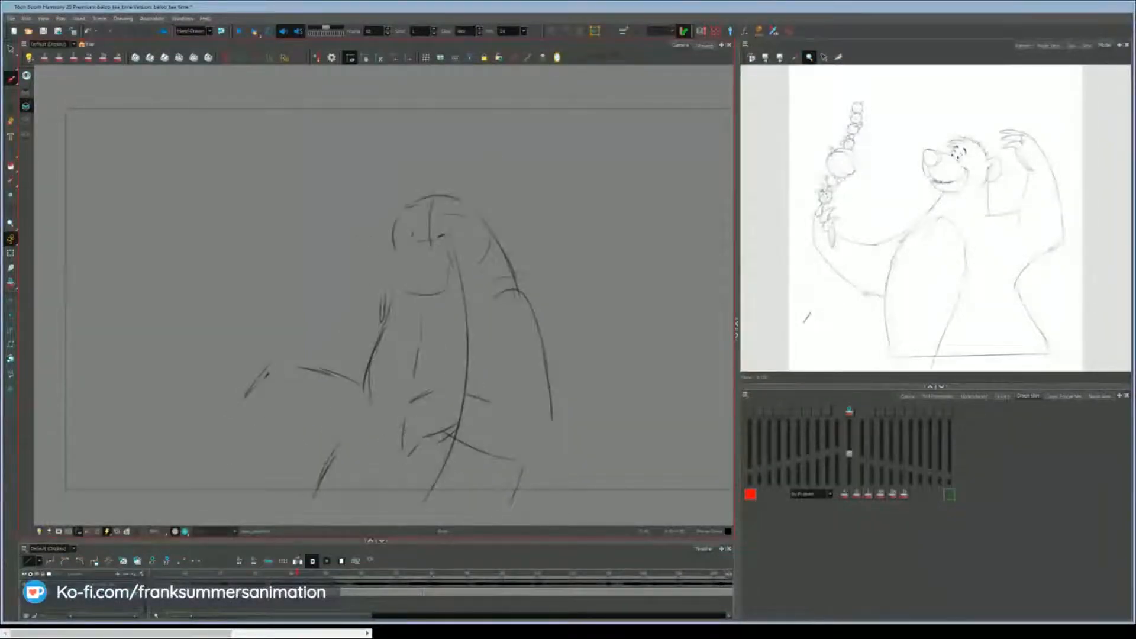
pyautogui.press('f')
pyautogui.press('g')
pyautogui.moveTo(368, 302)
pyautogui.mouseDown()
pyautogui.moveTo(379, 307)
pyautogui.moveTo(339, 366)
pyautogui.mouseUp()
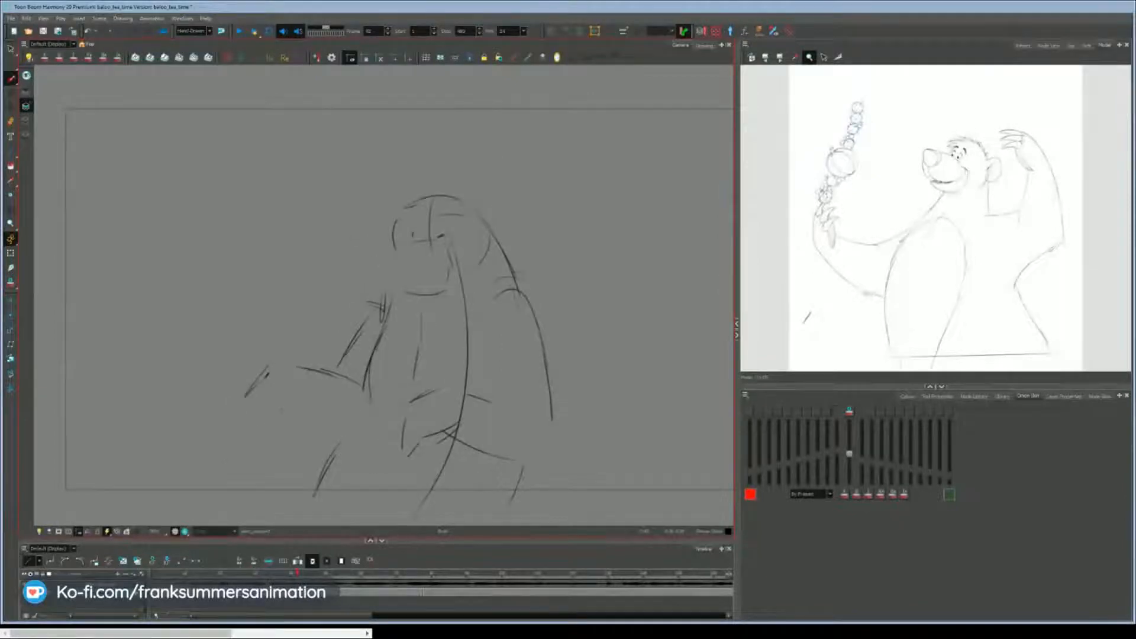
# Add the lower contour of the far forearm, then try a new centre line on the head and undo it, flipping between poses.
pyautogui.moveTo(309, 416)
pyautogui.mouseDown()
pyautogui.moveTo(285, 443)
pyautogui.moveTo(292, 402)
pyautogui.moveTo(273, 414)
pyautogui.mouseUp()
pyautogui.press('f')
pyautogui.press('g')
pyautogui.moveTo(427, 199); pyautogui.dragTo(423, 238)
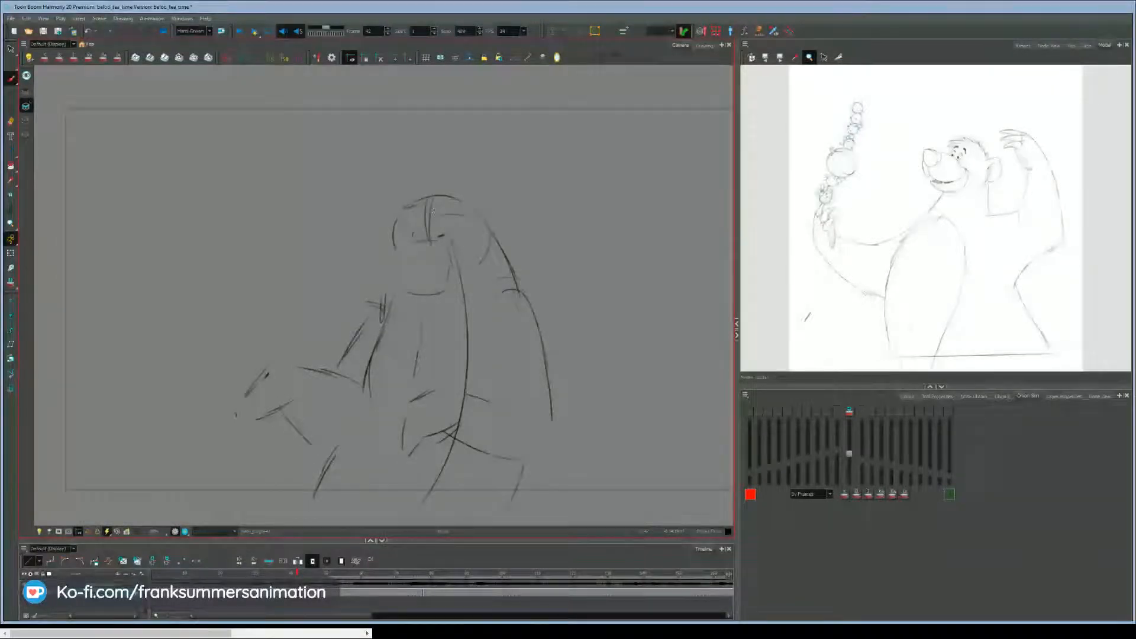
pyautogui.hotkey('ctrl', 'z')
pyautogui.press('f')
pyautogui.press('g')
# Draw both ears on the breakdown's head and rough in the muzzle, cheek and jaw, flipping to compare with the neighbouring pose.
pyautogui.moveTo(458, 195)
pyautogui.mouseDown()
pyautogui.moveTo(467, 184)
pyautogui.moveTo(486, 214)
pyautogui.mouseUp()
pyautogui.moveTo(385, 208); pyautogui.dragTo(380, 227)
pyautogui.press('f')
pyautogui.press('g')
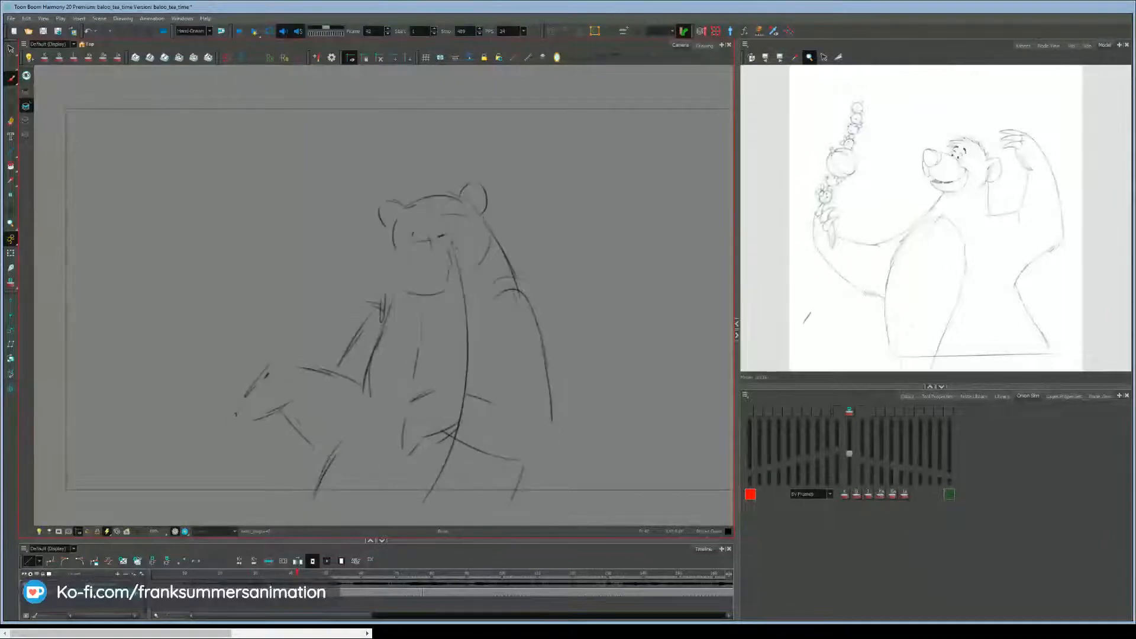
pyautogui.moveTo(478, 215)
pyautogui.mouseDown()
pyautogui.moveTo(493, 261)
pyautogui.moveTo(466, 238)
pyautogui.moveTo(450, 280)
pyautogui.moveTo(409, 263)
pyautogui.moveTo(456, 298)
pyautogui.moveTo(442, 317)
pyautogui.mouseUp()
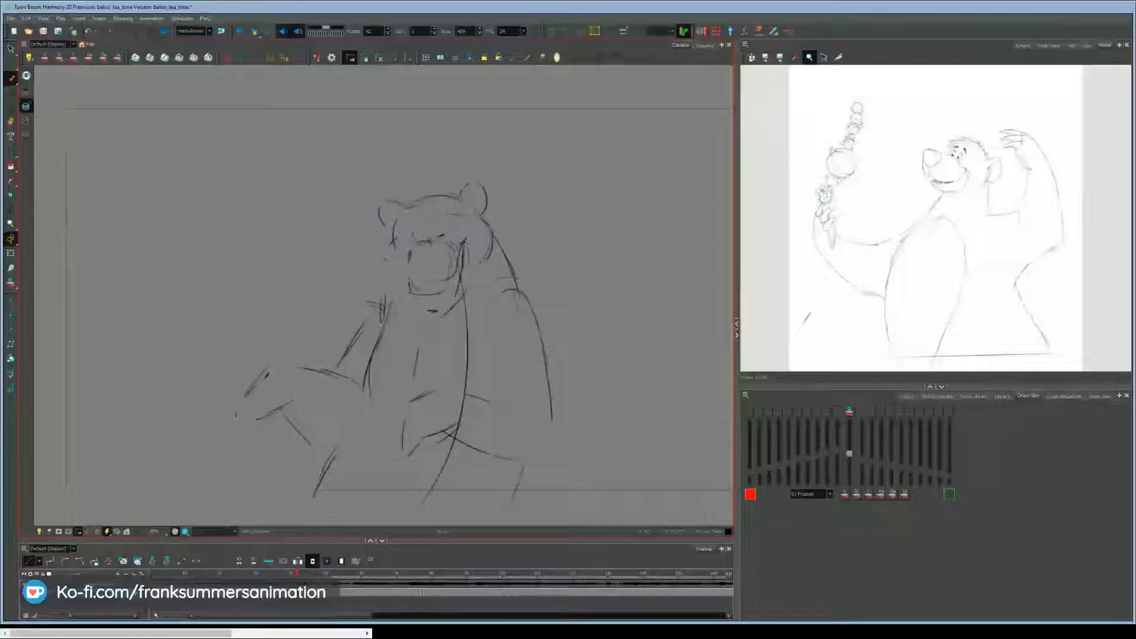
# Review the poses up to the open-mouthed profile pose, try a small oval by the near hand and undo it.
pyautogui.press('g')
pyautogui.press('g')
pyautogui.press('g')
pyautogui.press('g')
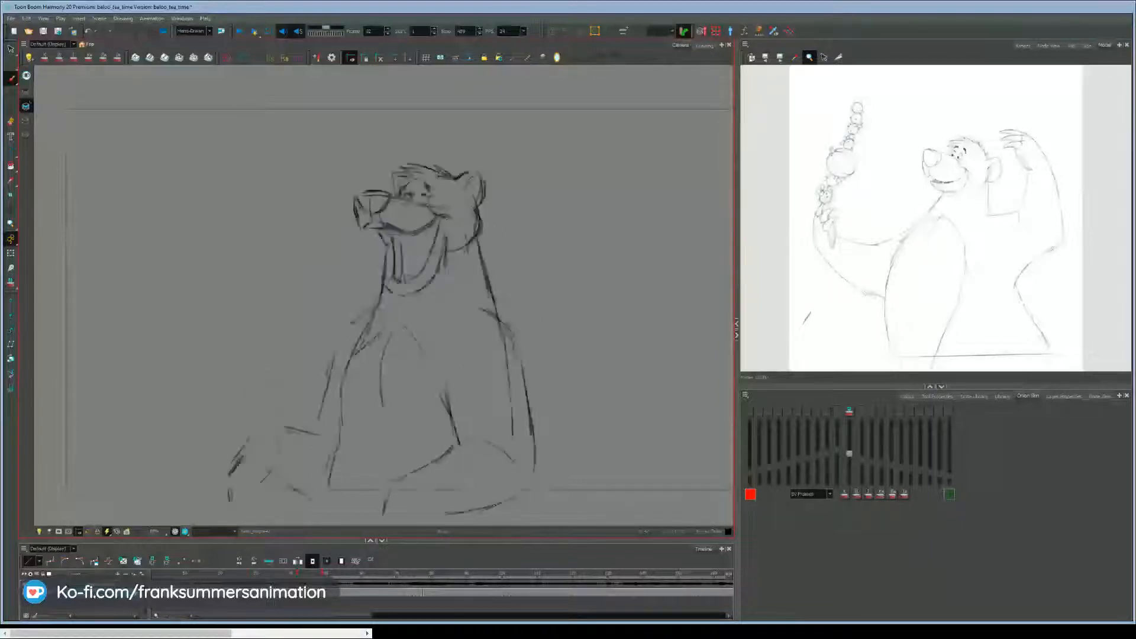
pyautogui.click(301, 573)
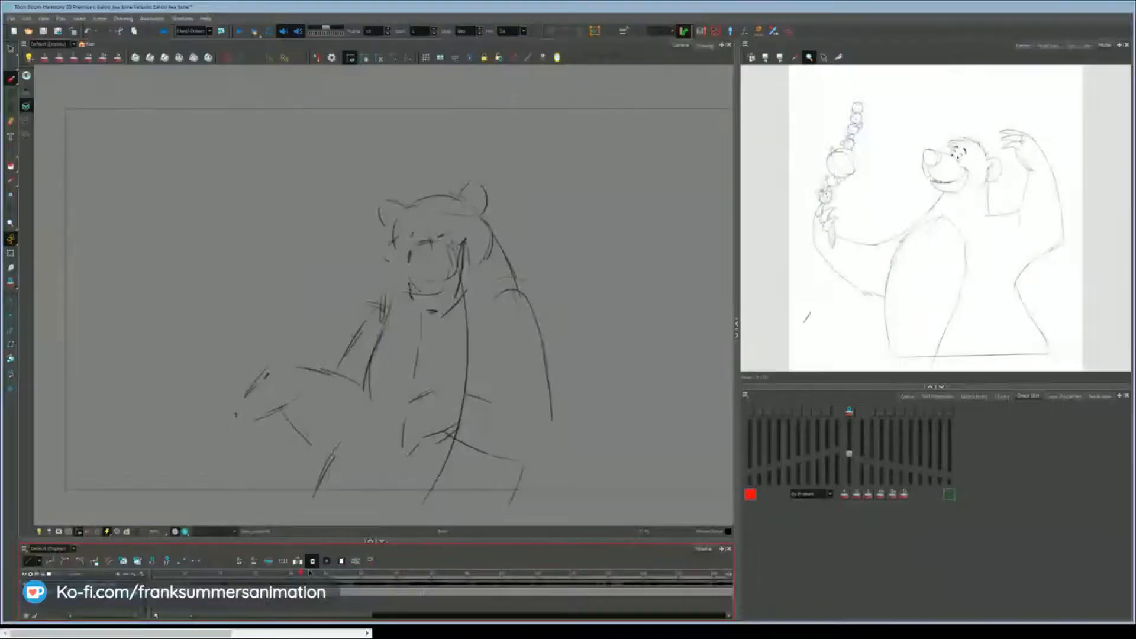
pyautogui.moveTo(309, 572); pyautogui.dragTo(499, 574)
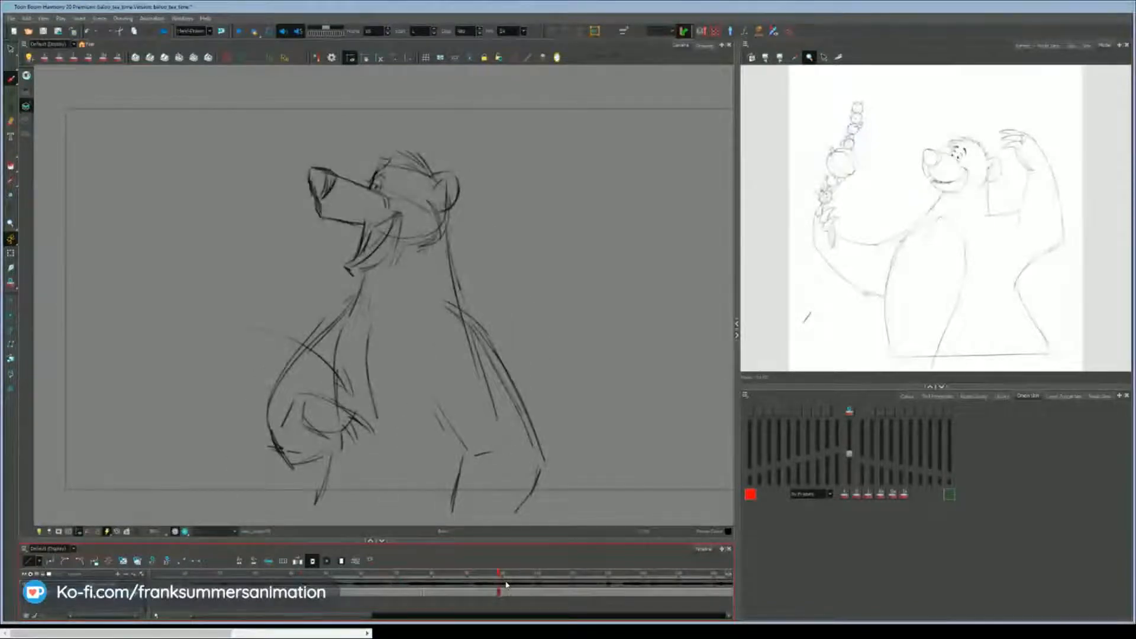
pyautogui.moveTo(499, 573); pyautogui.dragTo(471, 574)
pyautogui.click(475, 573)
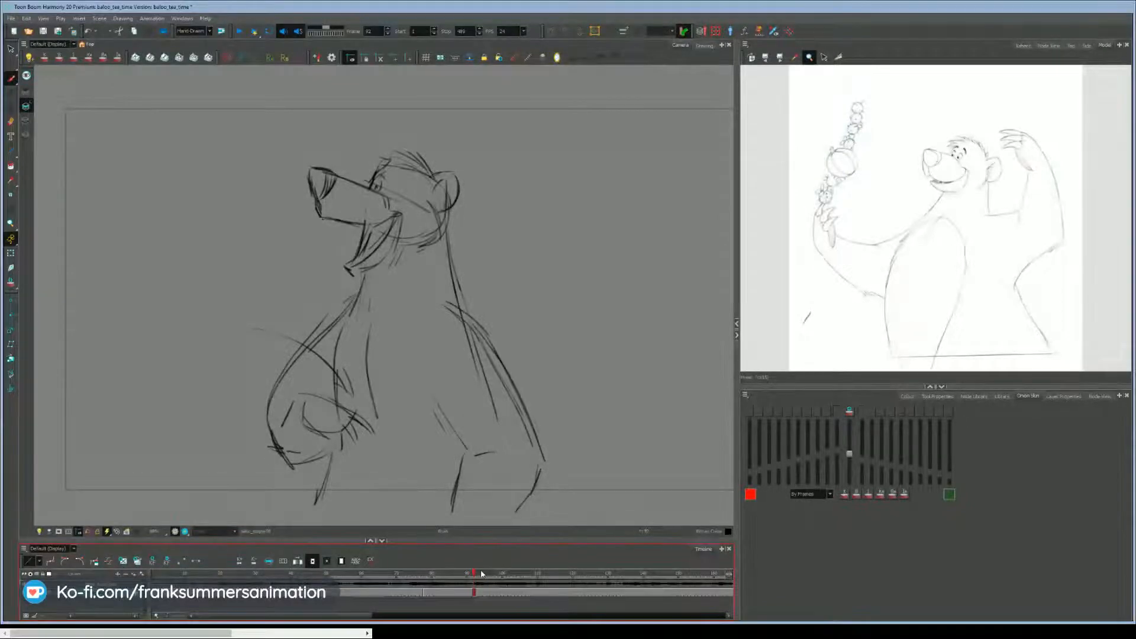
pyautogui.click(481, 574)
pyautogui.moveTo(467, 473); pyautogui.dragTo(501, 503)
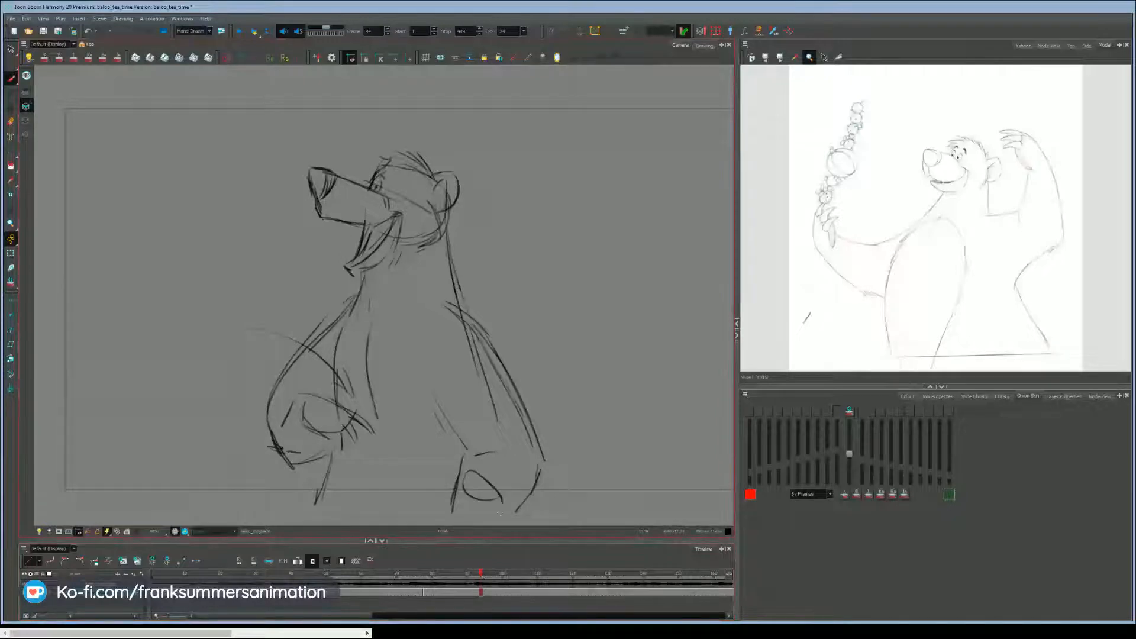
pyautogui.hotkey('ctrl', 'z')
# Scrub through and play the hold on the open-mouthed profile pose to judge its timing.
pyautogui.press('.')
pyautogui.press('.')
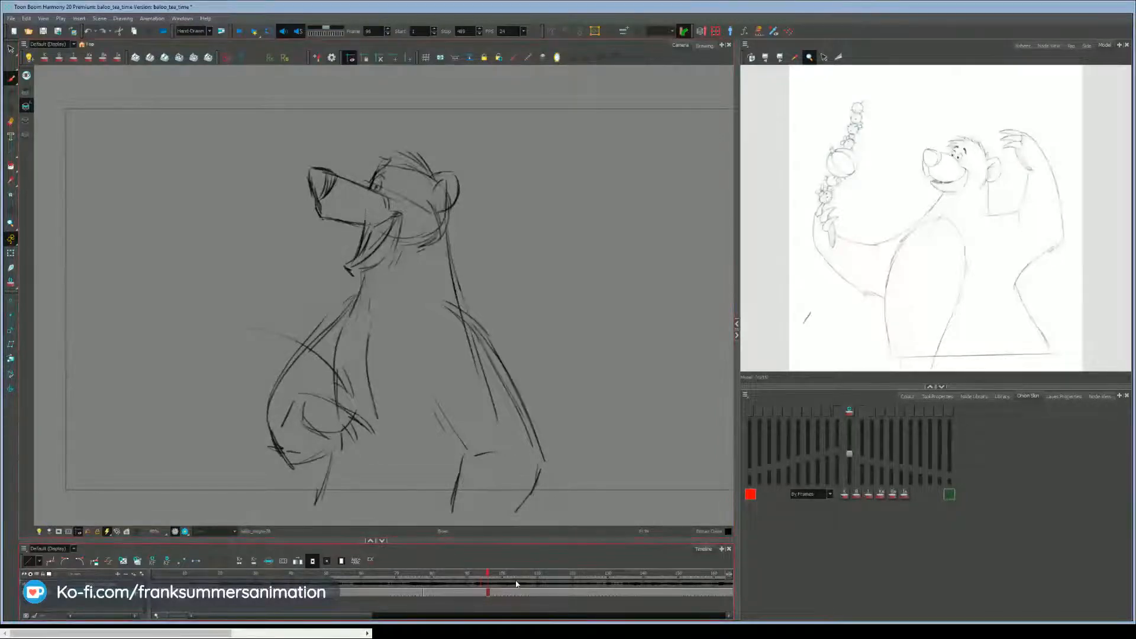
pyautogui.moveTo(473, 577); pyautogui.dragTo(544, 585)
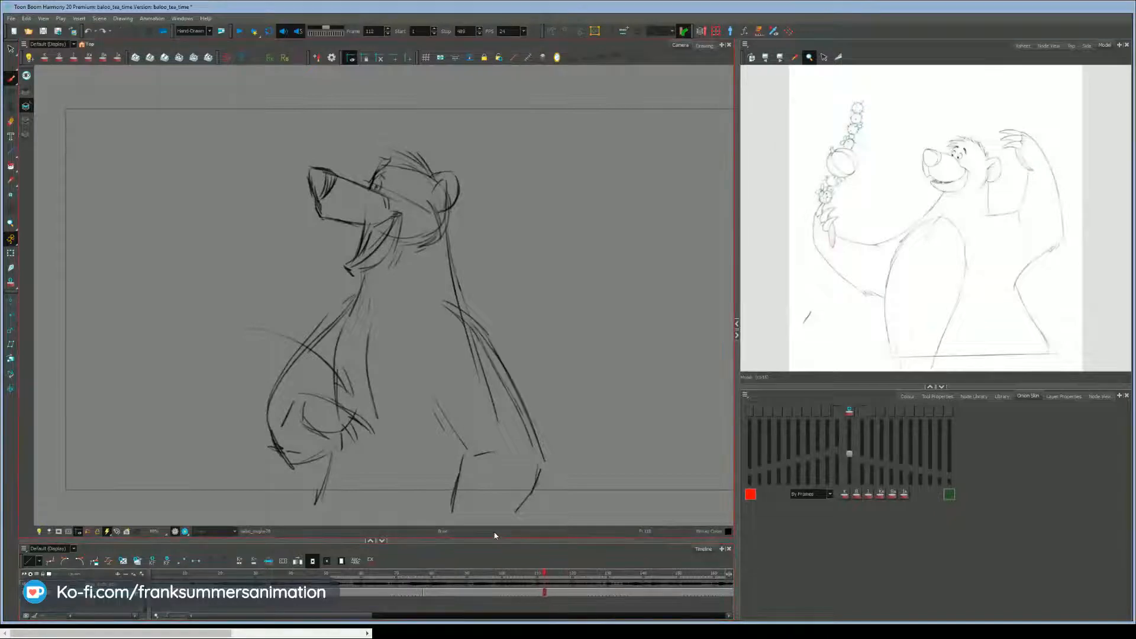
pyautogui.click(547, 575)
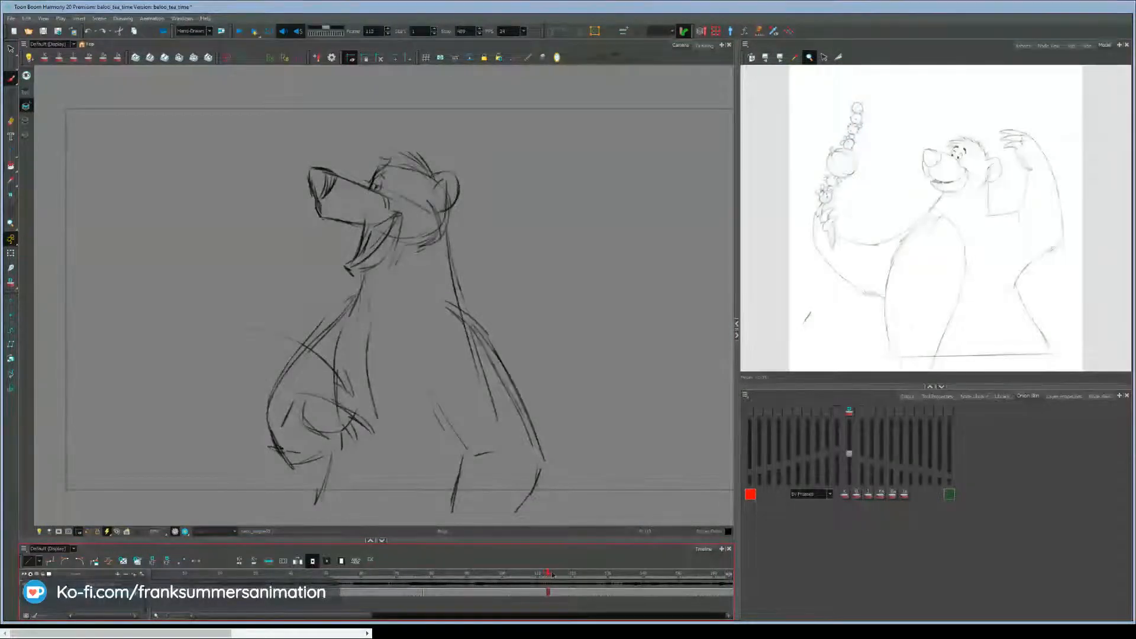
pyautogui.moveTo(549, 579); pyautogui.dragTo(593, 586)
pyautogui.click(478, 584)
pyautogui.press('Return')
pyautogui.press('Return')
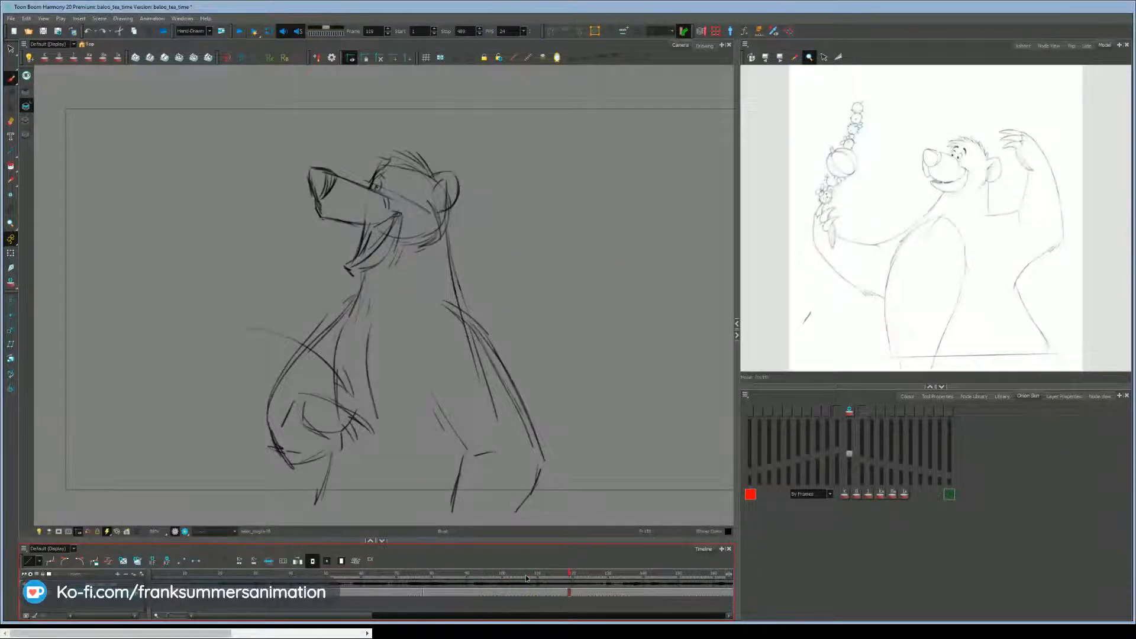
pyautogui.moveTo(528, 580); pyautogui.dragTo(536, 582)
pyautogui.press(',')
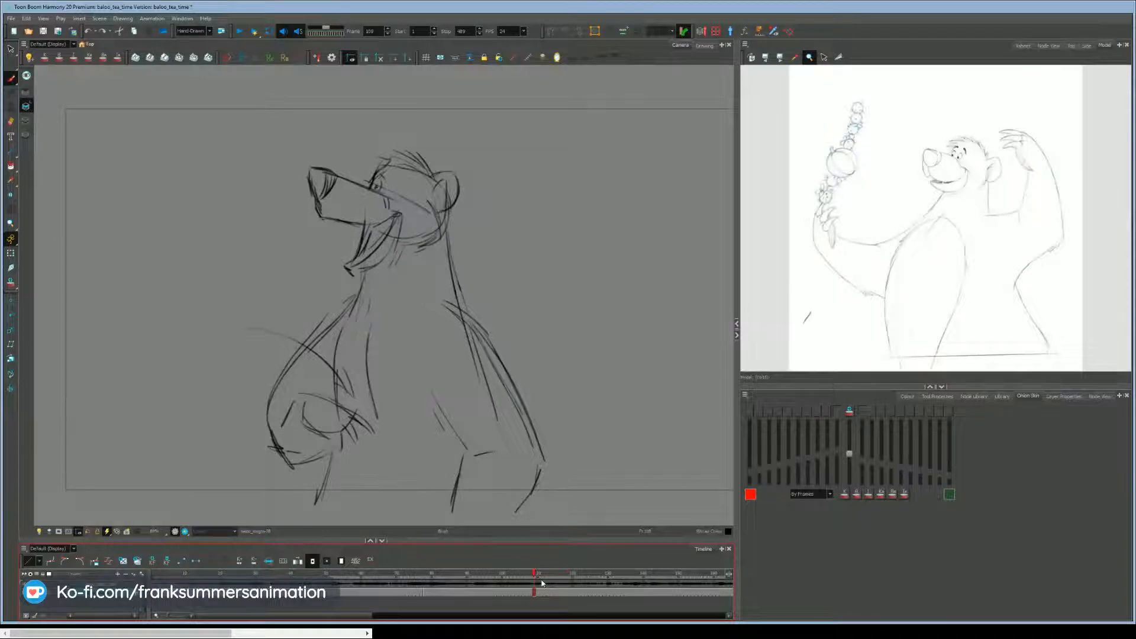
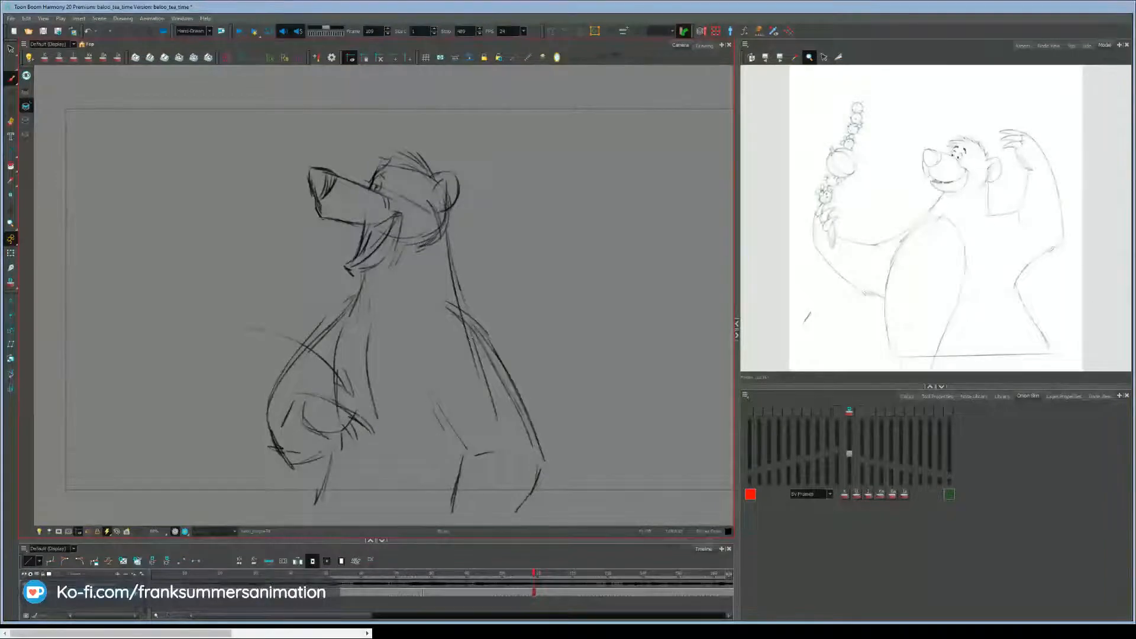
# Strengthen the near arm and the far forearm and hand on the profile pose, and touch up the brow and hair.
pyautogui.moveTo(428, 383)
pyautogui.mouseDown()
pyautogui.moveTo(469, 456)
pyautogui.moveTo(446, 414)
pyautogui.mouseUp()
pyautogui.moveTo(295, 463); pyautogui.dragTo(332, 455)
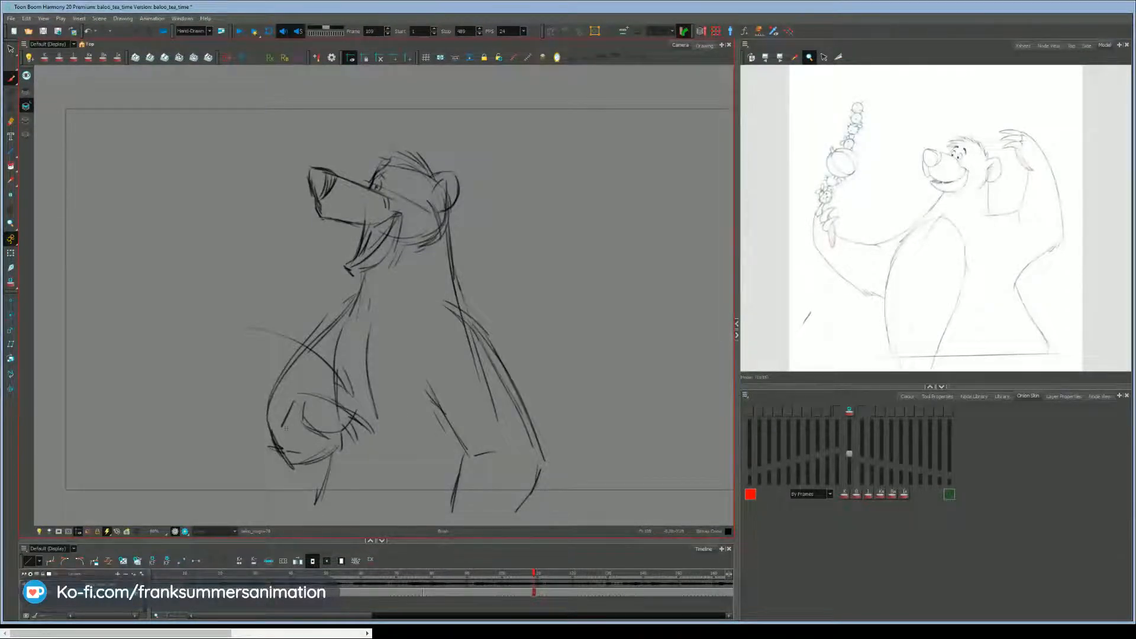
pyautogui.moveTo(285, 419)
pyautogui.mouseDown()
pyautogui.moveTo(293, 402)
pyautogui.moveTo(341, 398)
pyautogui.moveTo(360, 409)
pyautogui.moveTo(325, 433)
pyautogui.mouseUp()
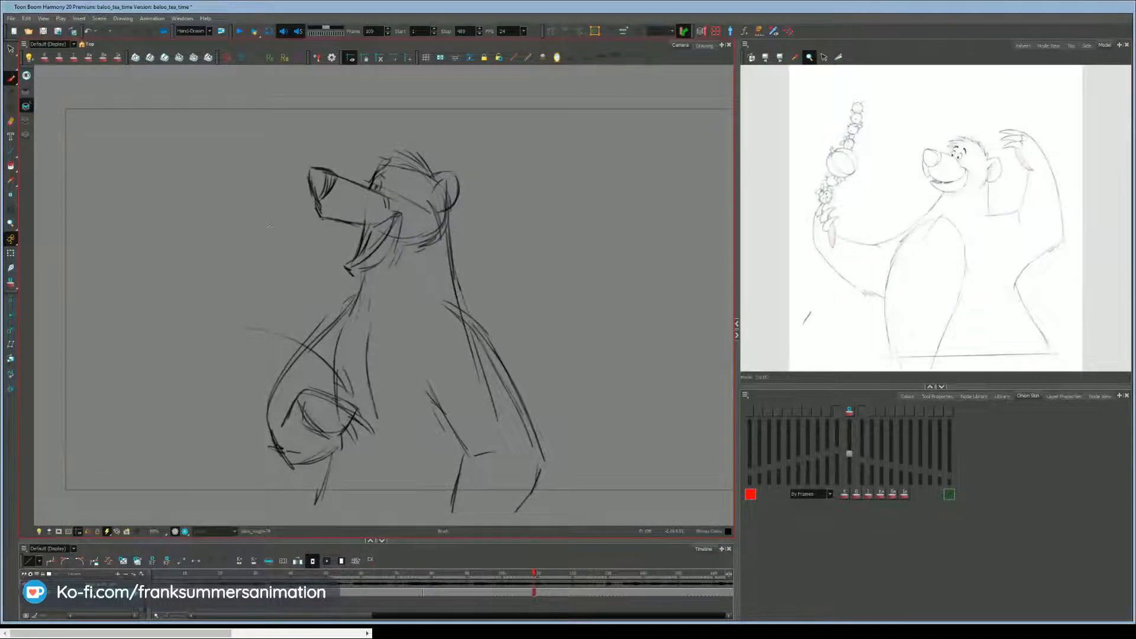
pyautogui.press('e')
pyautogui.moveTo(386, 160); pyautogui.dragTo(368, 185)
pyautogui.moveTo(423, 159); pyautogui.dragTo(408, 168)
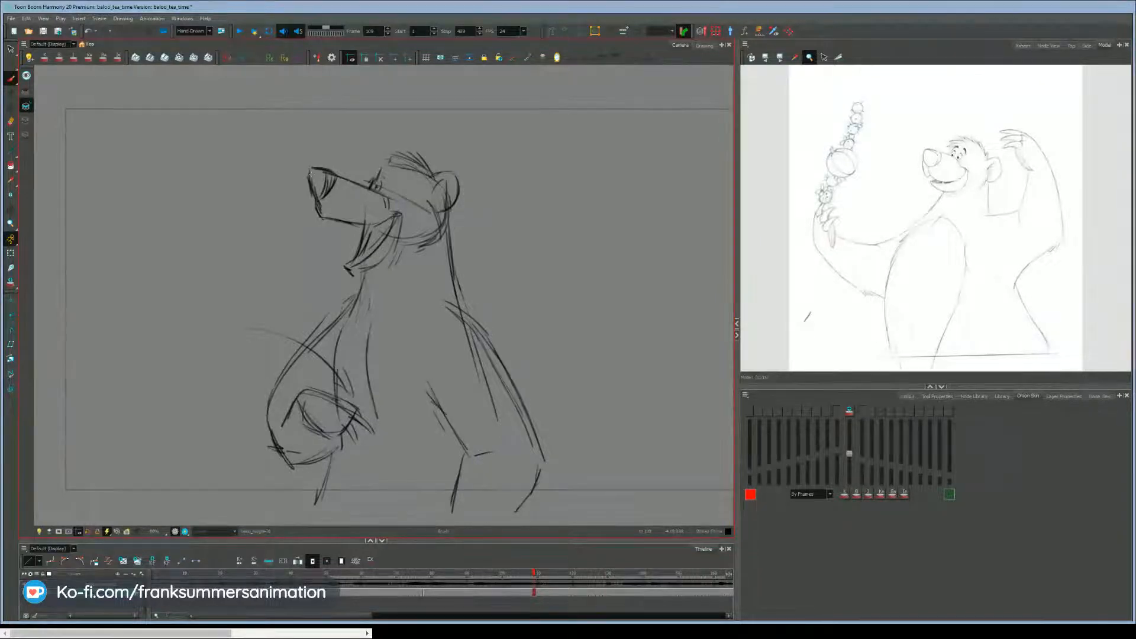
# Play the animation from near the start through the profile pose and look over the rest of the timeline.
pyautogui.press('f')
pyautogui.press('g')
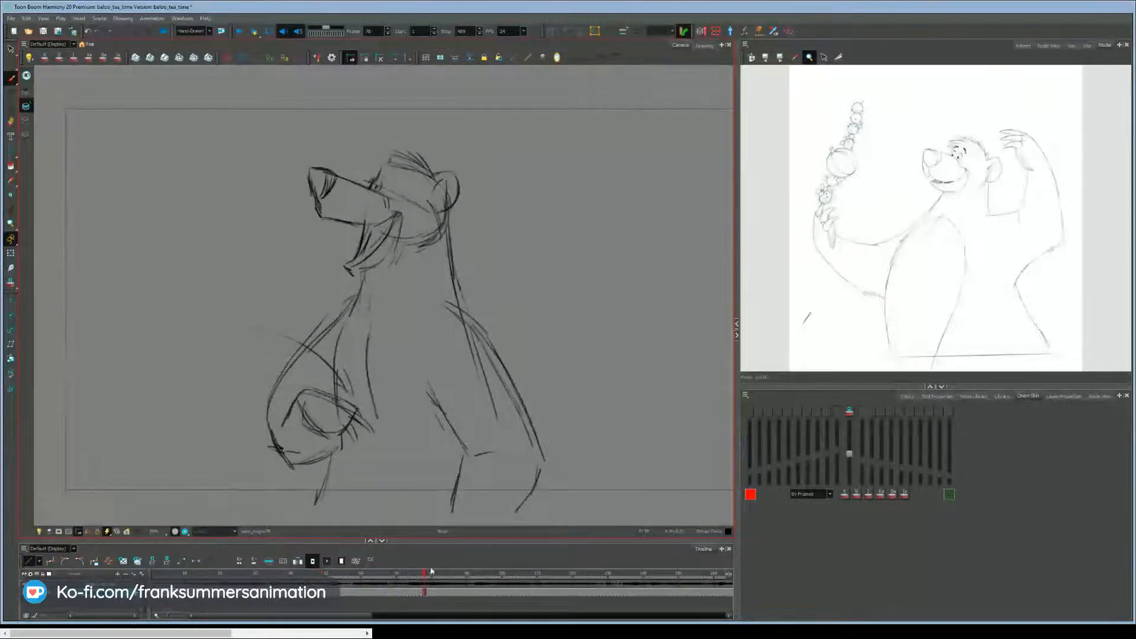
pyautogui.moveTo(428, 577); pyautogui.dragTo(535, 580)
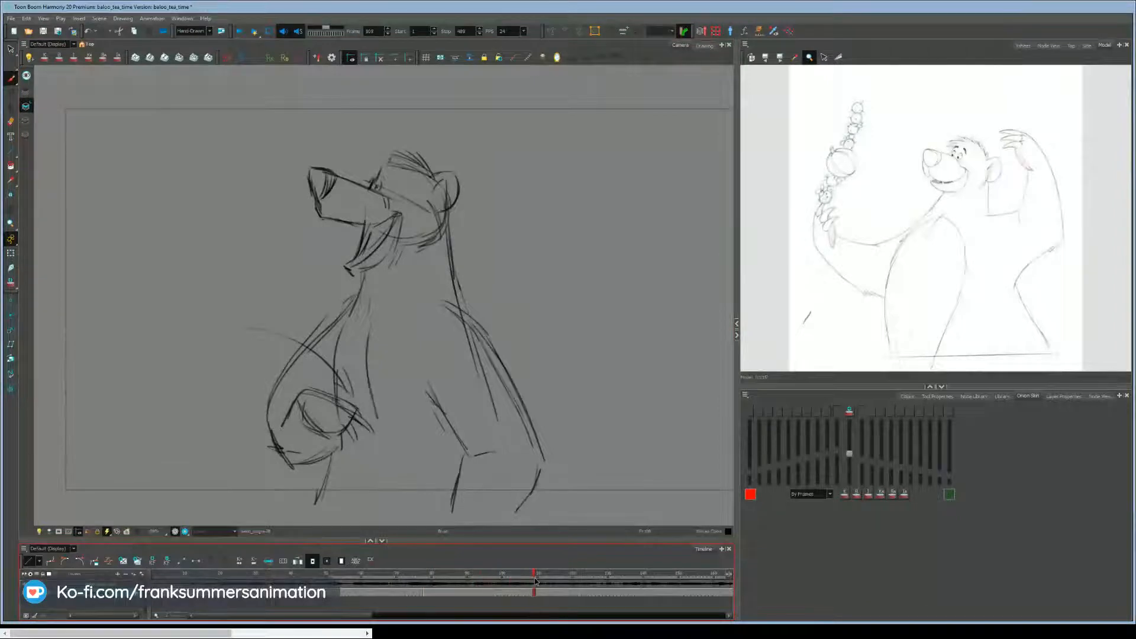
pyautogui.click(180, 577)
pyautogui.press('Return')
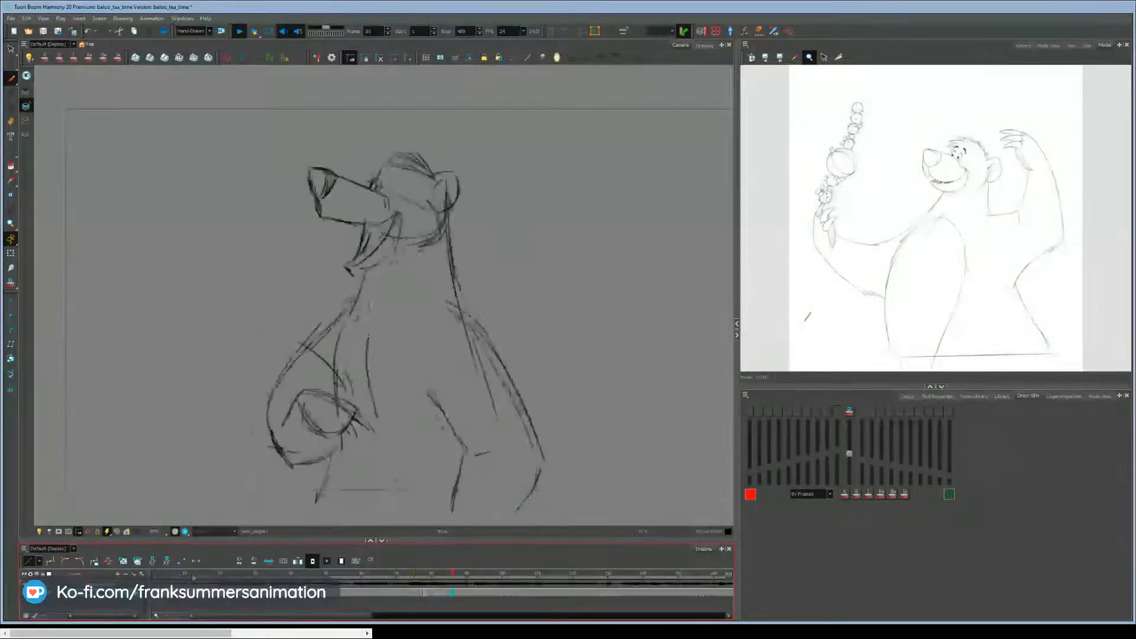
pyautogui.press('Return')
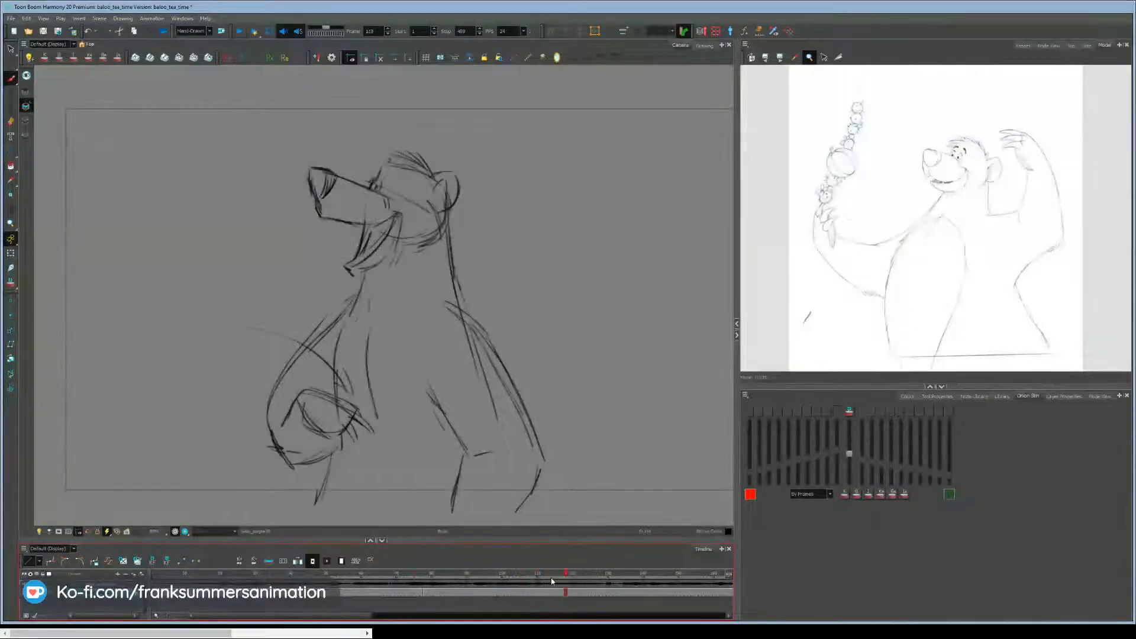
pyautogui.moveTo(465, 604); pyautogui.dragTo(233, 605)
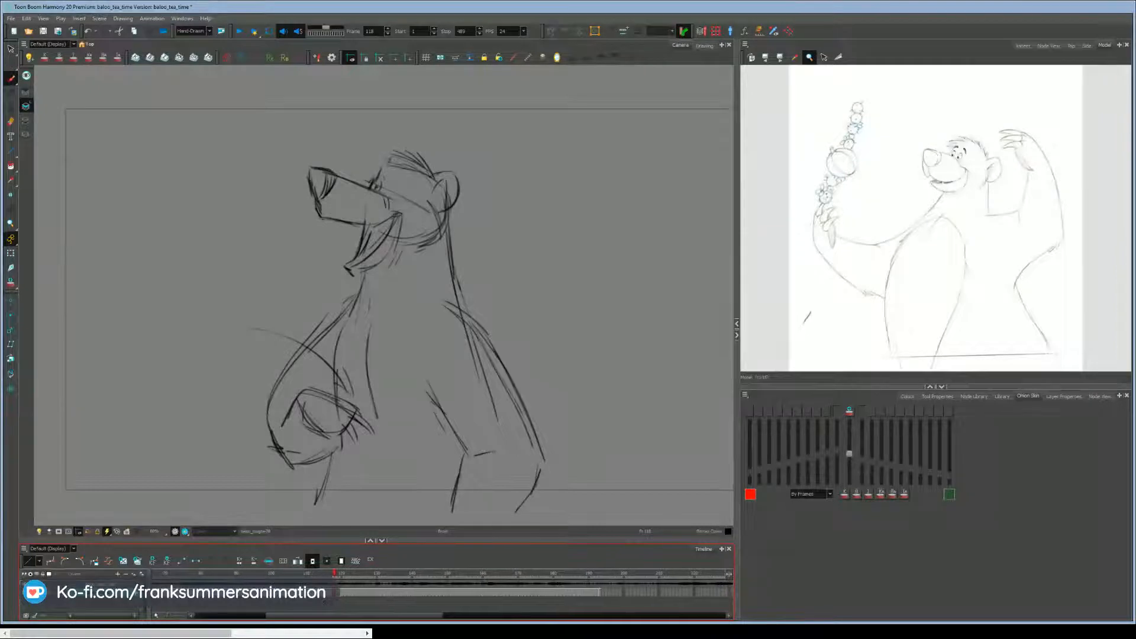
pyautogui.press('Return')
pyautogui.press('Return')
pyautogui.moveTo(429, 611); pyautogui.dragTo(746, 610)
pyautogui.moveTo(447, 614); pyautogui.dragTo(310, 613)
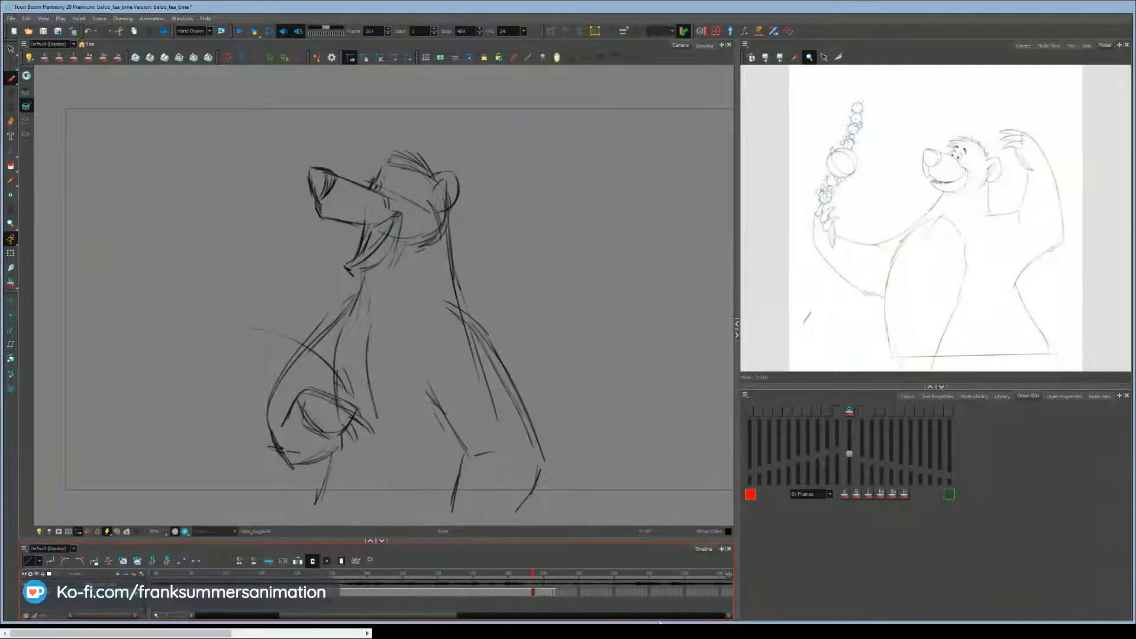
# Step through and play the later section of the timeline to check how long the profile pose holds.
pyautogui.click(350, 573)
pyautogui.click(240, 561)
pyautogui.press('g')
pyautogui.press('g')
pyautogui.press('g')
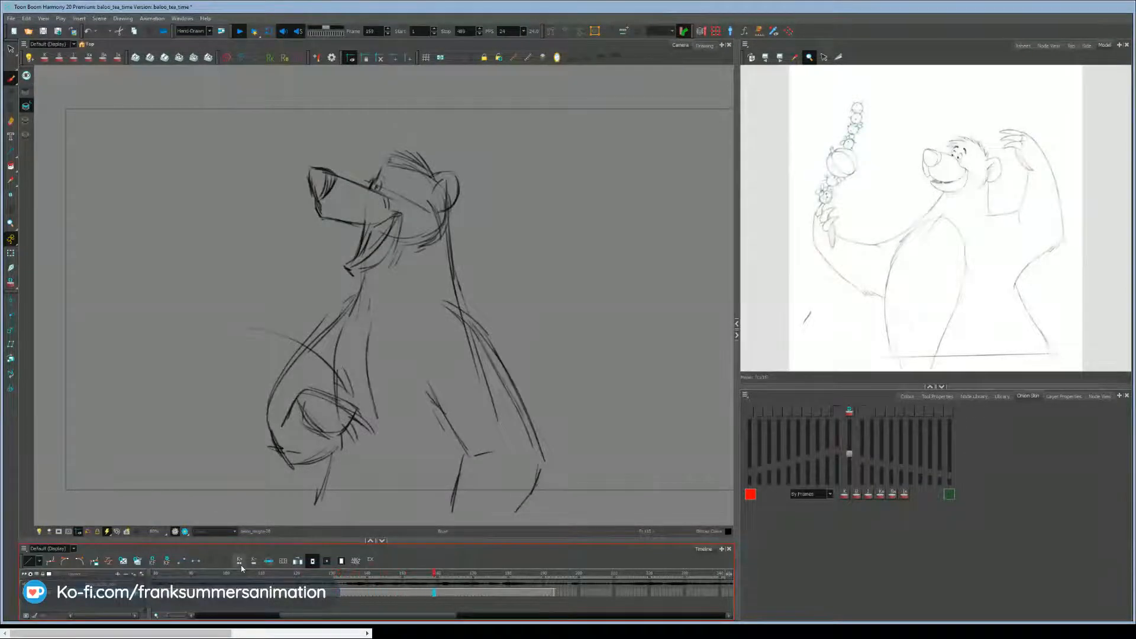
pyautogui.press('Return')
pyautogui.hscroll(-5, 438, 592)
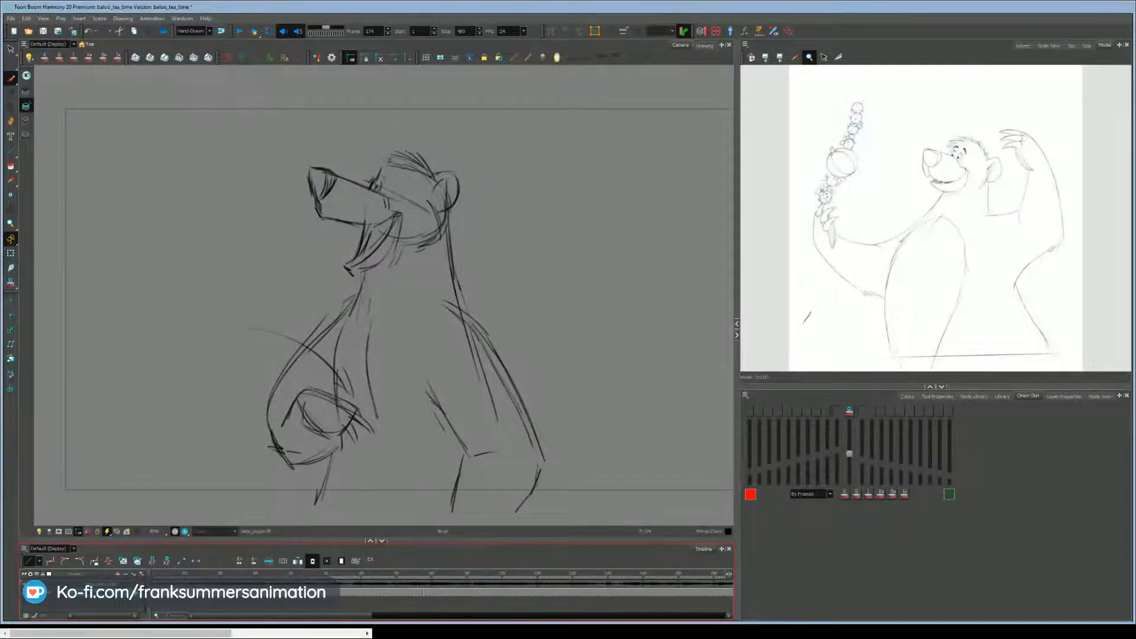
# Compare the hunched breakdown with the front-facing laughing pose by flipping and scrubbing through the frames between them.
pyautogui.click(311, 573)
pyautogui.press('g')
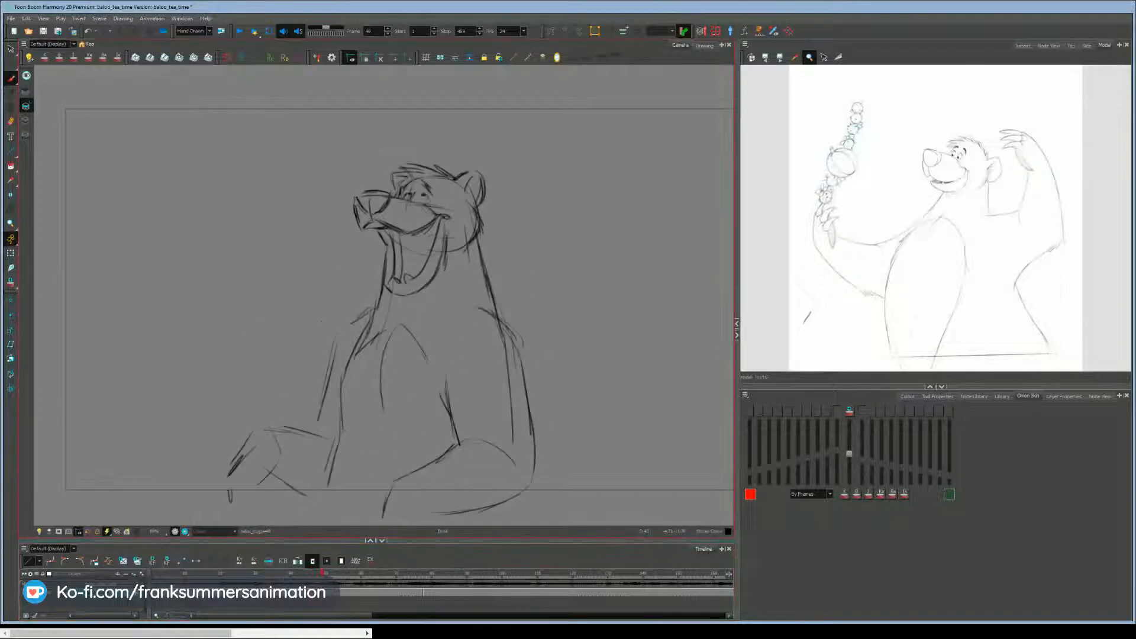
pyautogui.press('f')
pyautogui.press('g')
pyautogui.click(288, 573)
pyautogui.moveTo(299, 573)
pyautogui.mouseDown()
pyautogui.moveTo(350, 574)
pyautogui.moveTo(346, 599)
pyautogui.mouseUp()
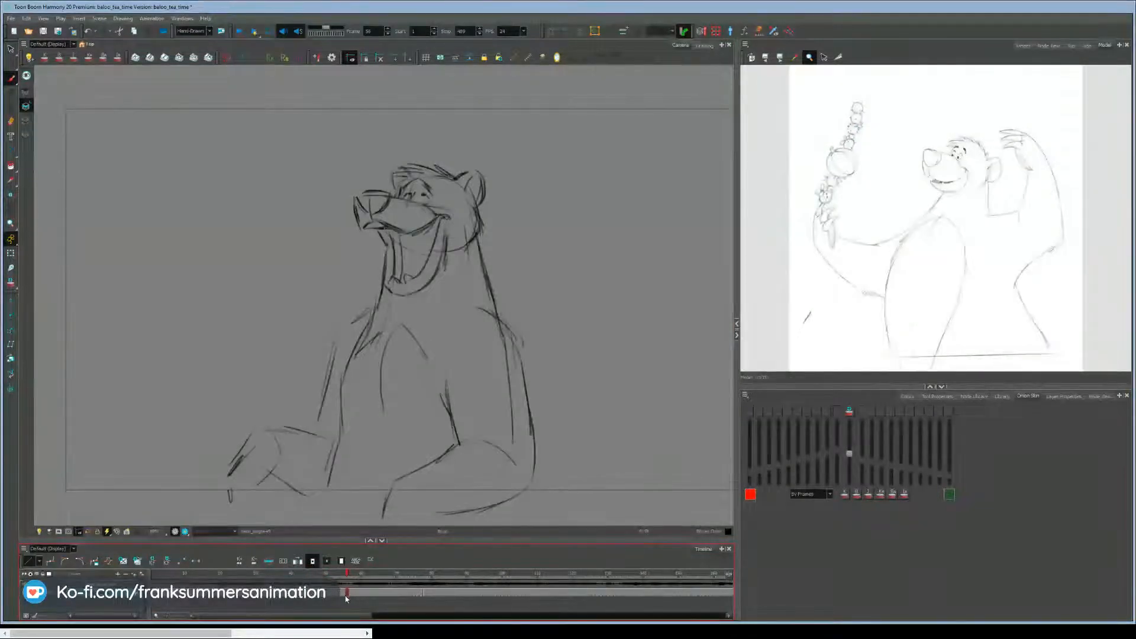
pyautogui.press('f')
pyautogui.moveTo(325, 594); pyautogui.dragTo(371, 592)
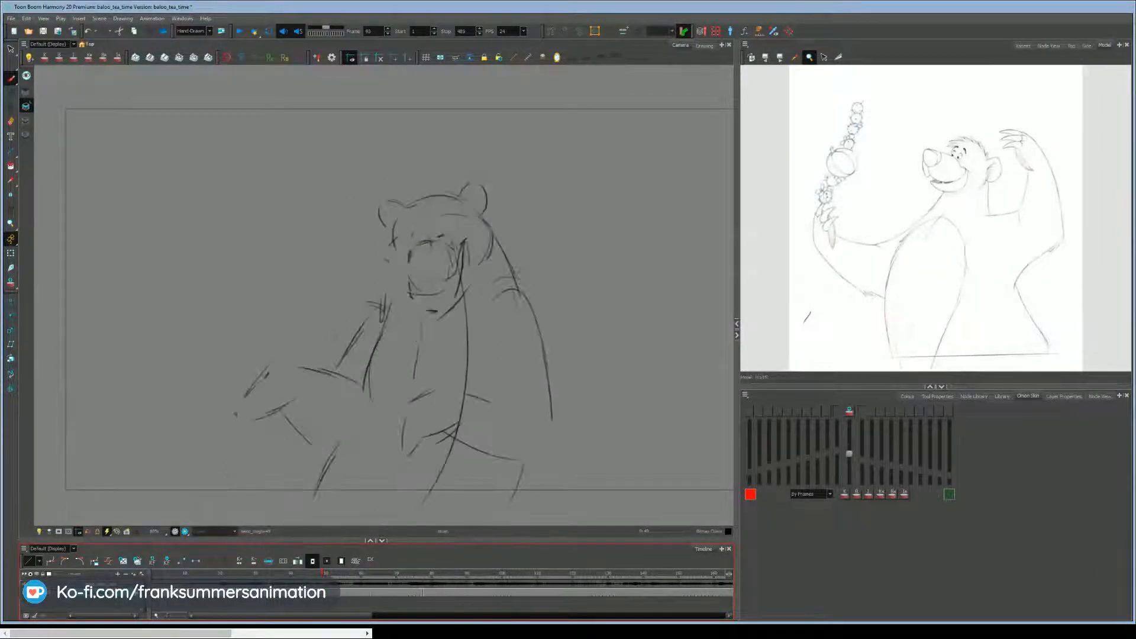
# Create an empty drawing between the hunched breakdown and the laughing pose, and turn on onion skin.
pyautogui.click(123, 561)
pyautogui.click(155, 423)
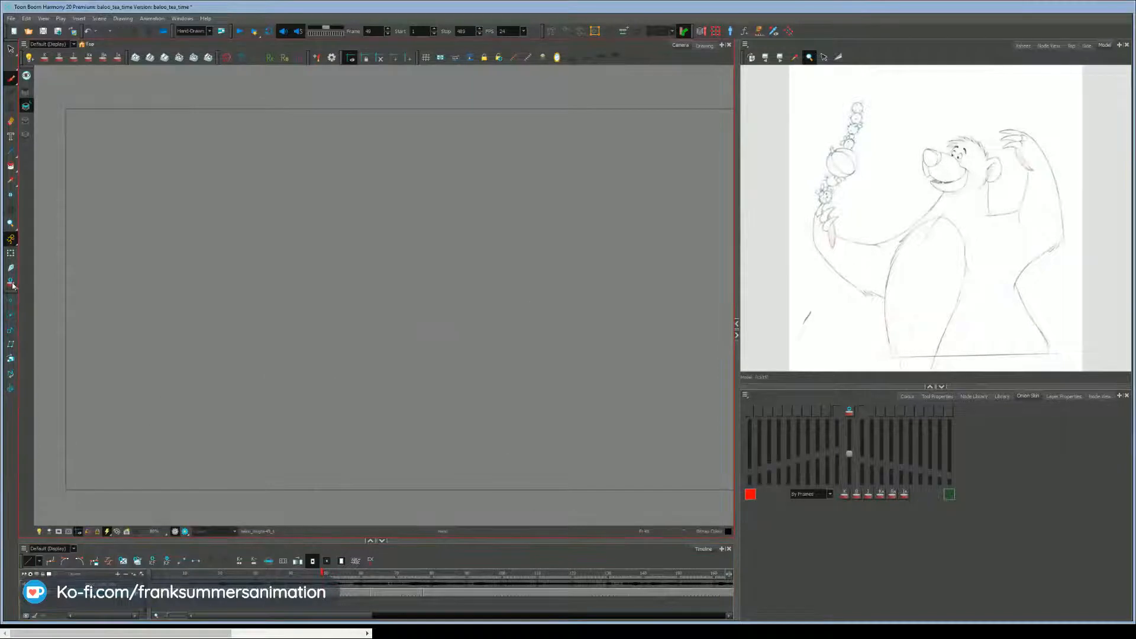
pyautogui.click(13, 284)
# Flip between the empty drawing and its neighbouring poses to study the movement into the laugh.
pyautogui.press('g')
pyautogui.press('f')
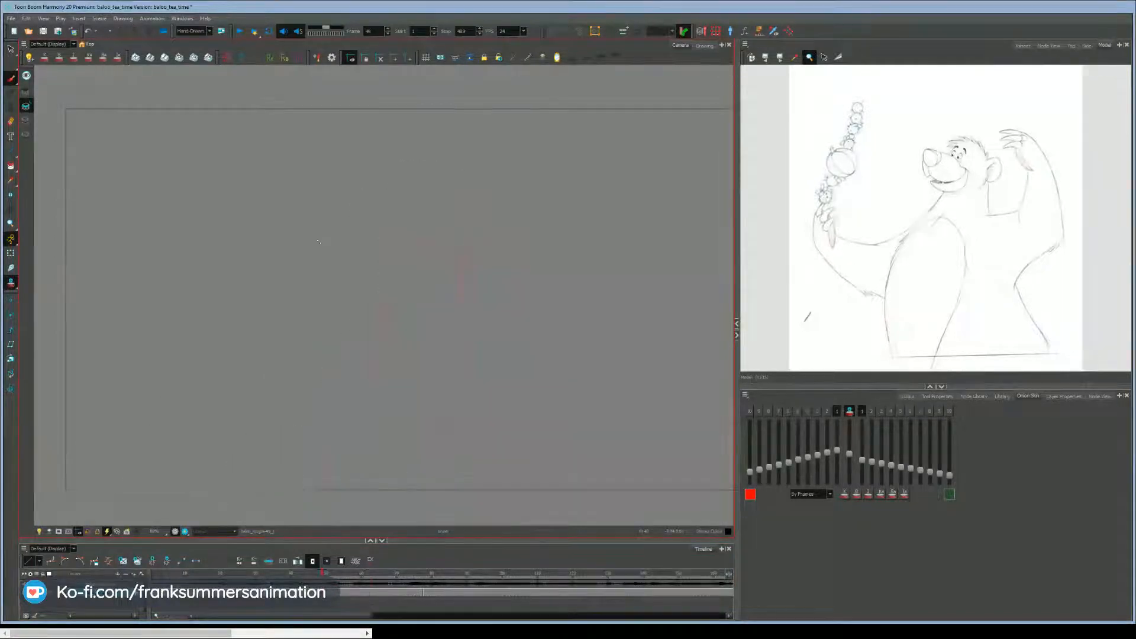
pyautogui.press('f')
pyautogui.press('g')
pyautogui.press('f')
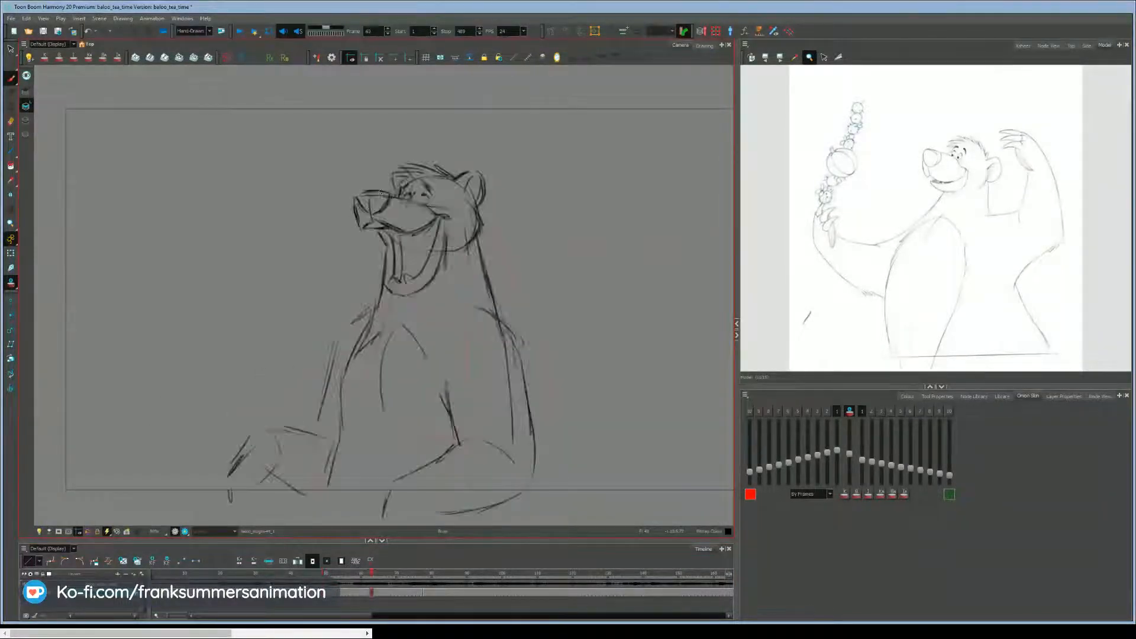
pyautogui.press('g')
pyautogui.press('g')
pyautogui.press('f')
pyautogui.press('g')
pyautogui.press('f')
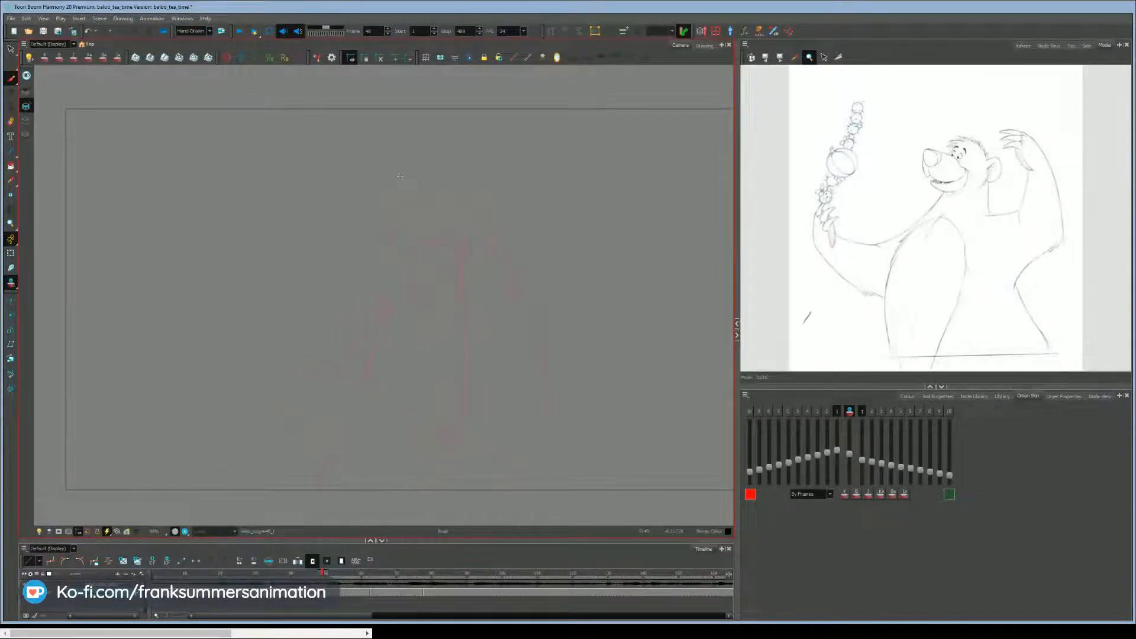
# Switch the onion skin to By Drawings and raise its central opacity level.
pyautogui.click(797, 495)
pyautogui.click(806, 513)
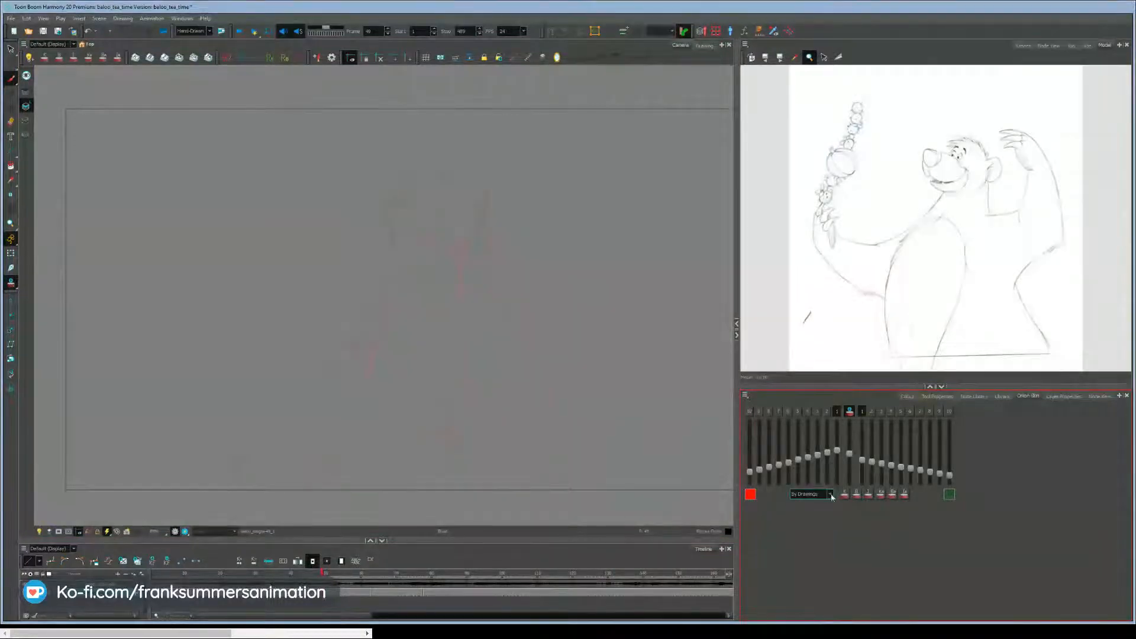
pyautogui.moveTo(850, 454)
pyautogui.mouseDown()
pyautogui.moveTo(848, 435)
pyautogui.moveTo(850, 447)
pyautogui.mouseUp()
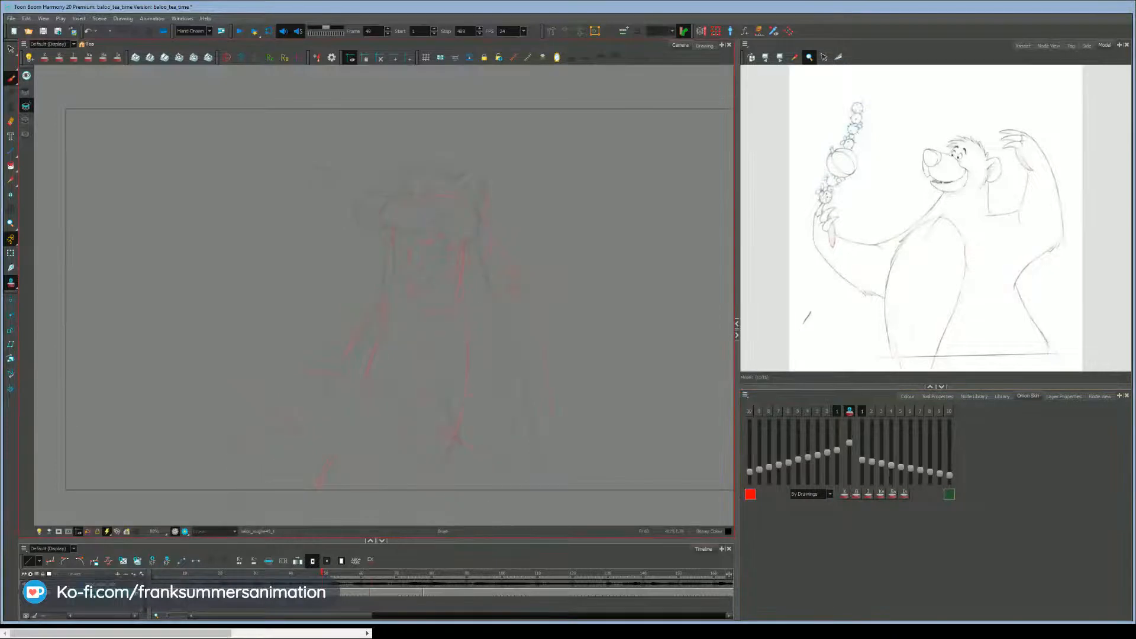
# Mark a short vertical guideline for the head on the in-between drawing, comparing it with the hunched and laughing poses.
pyautogui.press('f')
pyautogui.press('g')
pyautogui.press('f')
pyautogui.press('g')
pyautogui.moveTo(388, 191); pyautogui.dragTo(386, 217)
pyautogui.press('f')
pyautogui.press('g')
# Add a centre line and eye strokes to the hunched breakdown's face, and refine the marks on its shoulder.
pyautogui.press('f')
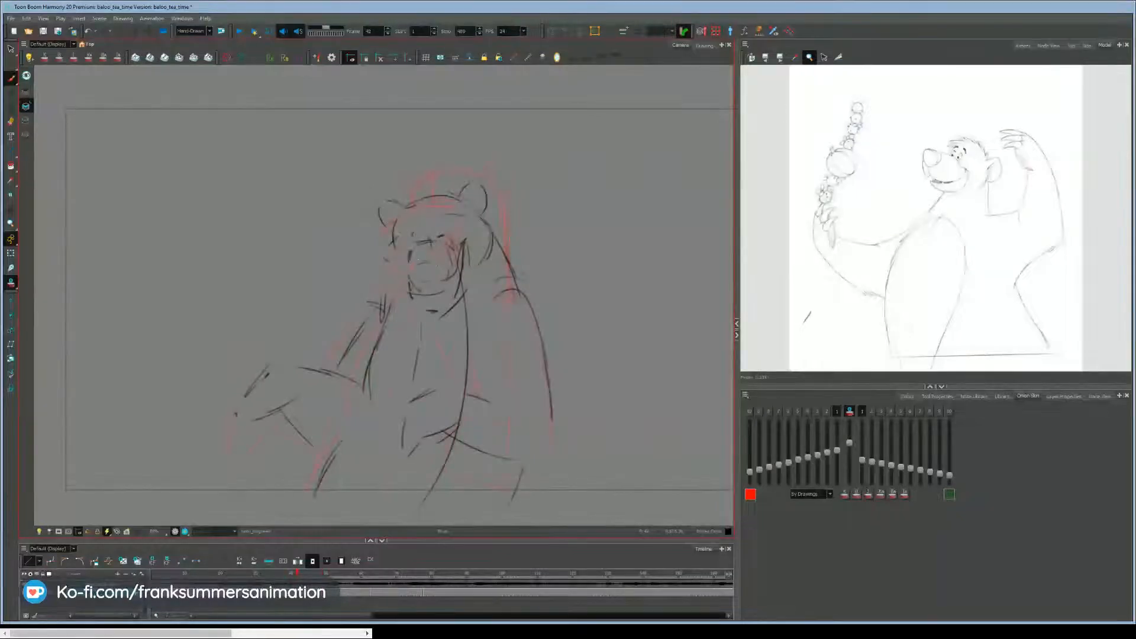
pyautogui.moveTo(421, 206)
pyautogui.mouseDown()
pyautogui.moveTo(420, 242)
pyautogui.moveTo(450, 231)
pyautogui.moveTo(422, 236)
pyautogui.mouseUp()
pyautogui.press('f')
pyautogui.press('g')
pyautogui.press('f')
pyautogui.press('g')
pyautogui.moveTo(368, 294); pyautogui.dragTo(390, 299)
pyautogui.press('f')
pyautogui.press('g')
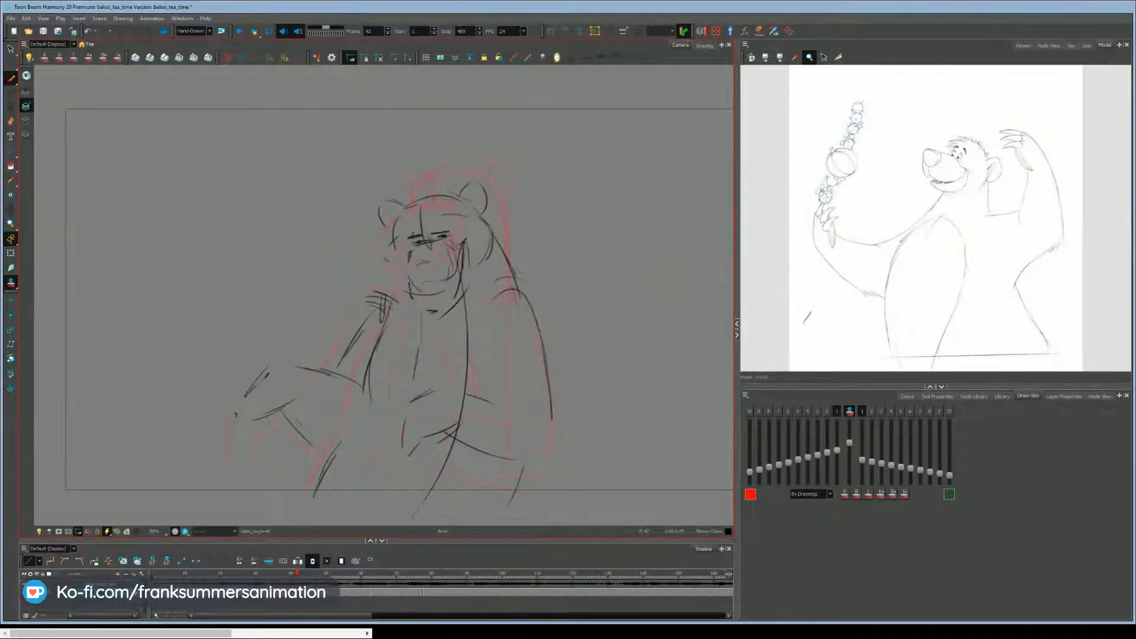
pyautogui.press('f')
pyautogui.press('g')
pyautogui.press('g')
# Draw a long, slightly curved centre line down the in-between's body, flipping against the neighbouring poses.
pyautogui.moveTo(412, 247); pyautogui.dragTo(421, 416)
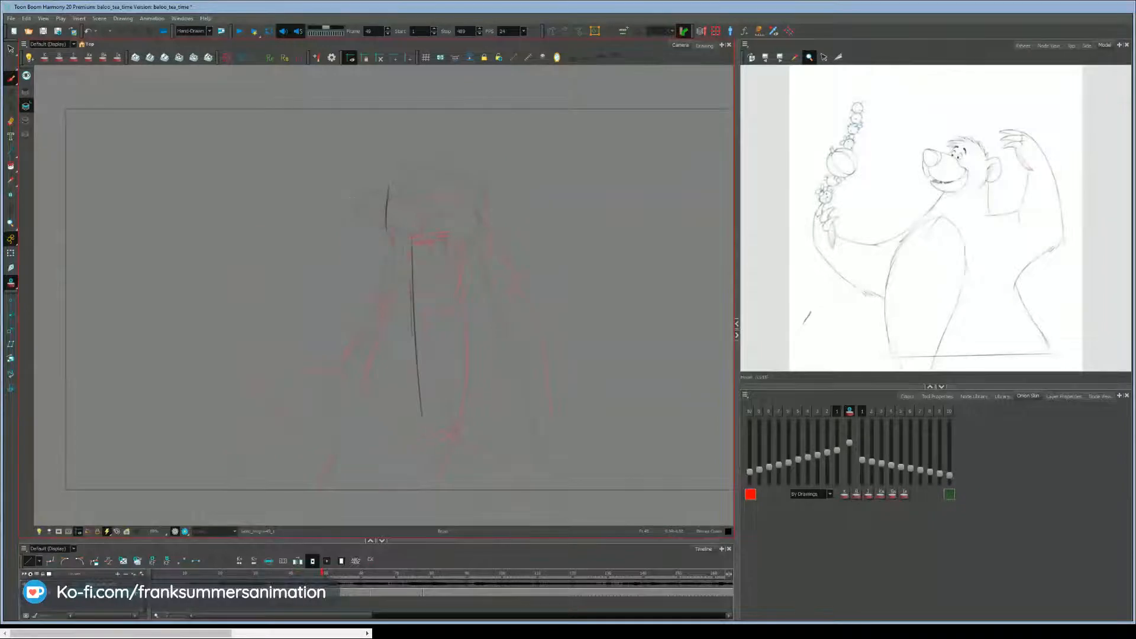
pyautogui.press('f')
pyautogui.press('g')
pyautogui.press('f')
pyautogui.press('g')
pyautogui.press('f')
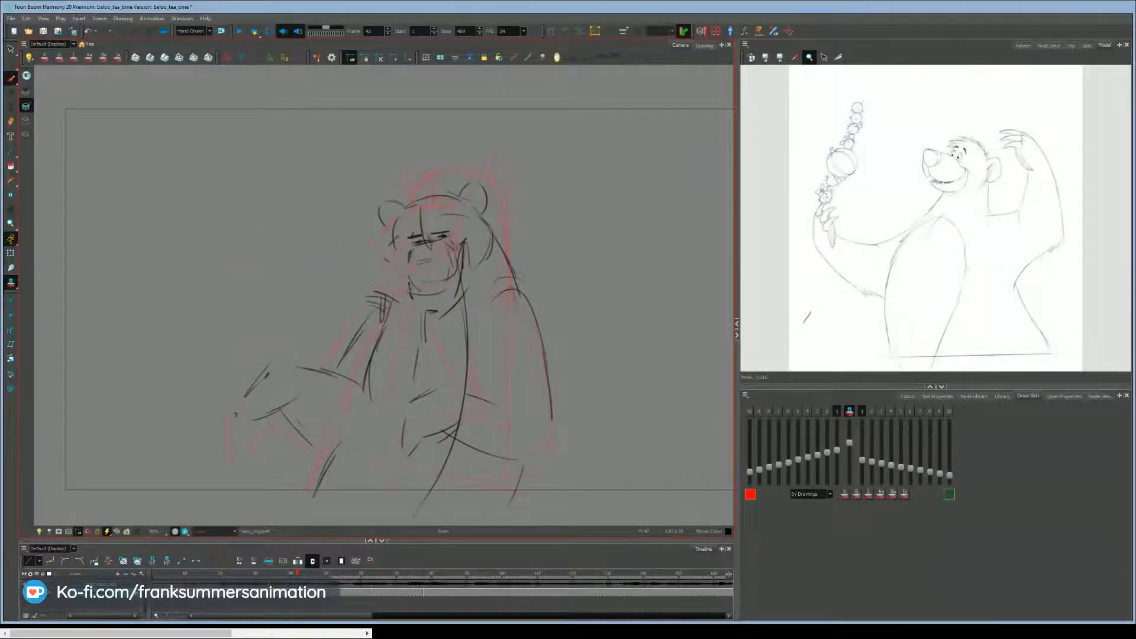
pyautogui.press('g')
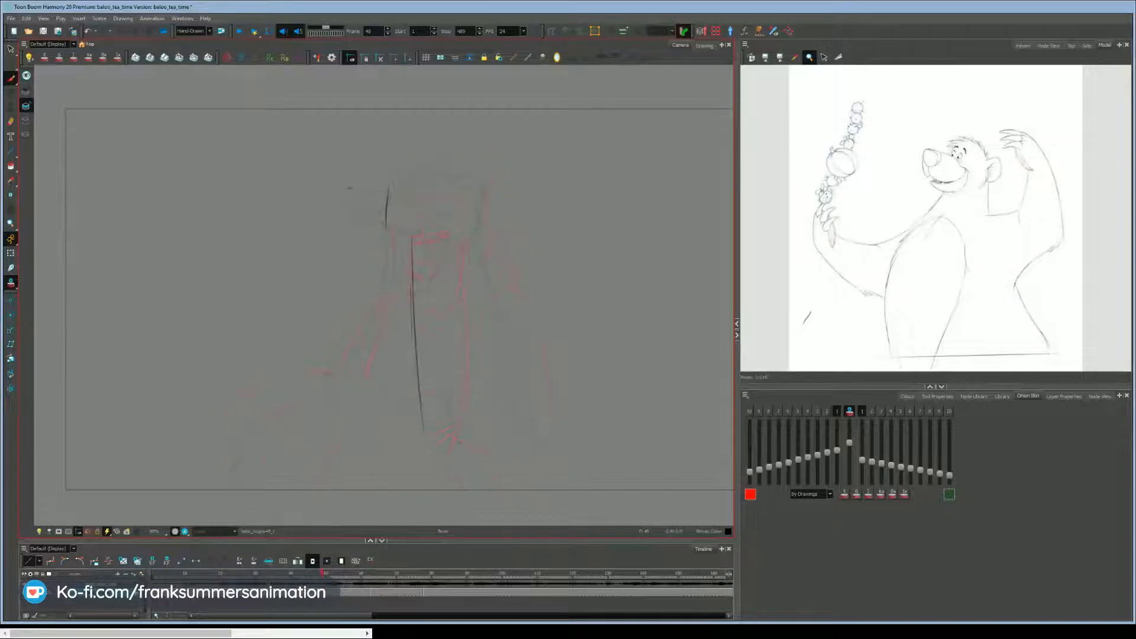
# Sketch the muzzle's top line, the round skull and the jaw guideline for the in-between's raised head.
pyautogui.moveTo(381, 185)
pyautogui.mouseDown()
pyautogui.moveTo(341, 187)
pyautogui.moveTo(357, 204)
pyautogui.mouseUp()
pyautogui.moveTo(422, 163)
pyautogui.mouseDown()
pyautogui.moveTo(445, 166)
pyautogui.moveTo(464, 210)
pyautogui.mouseUp()
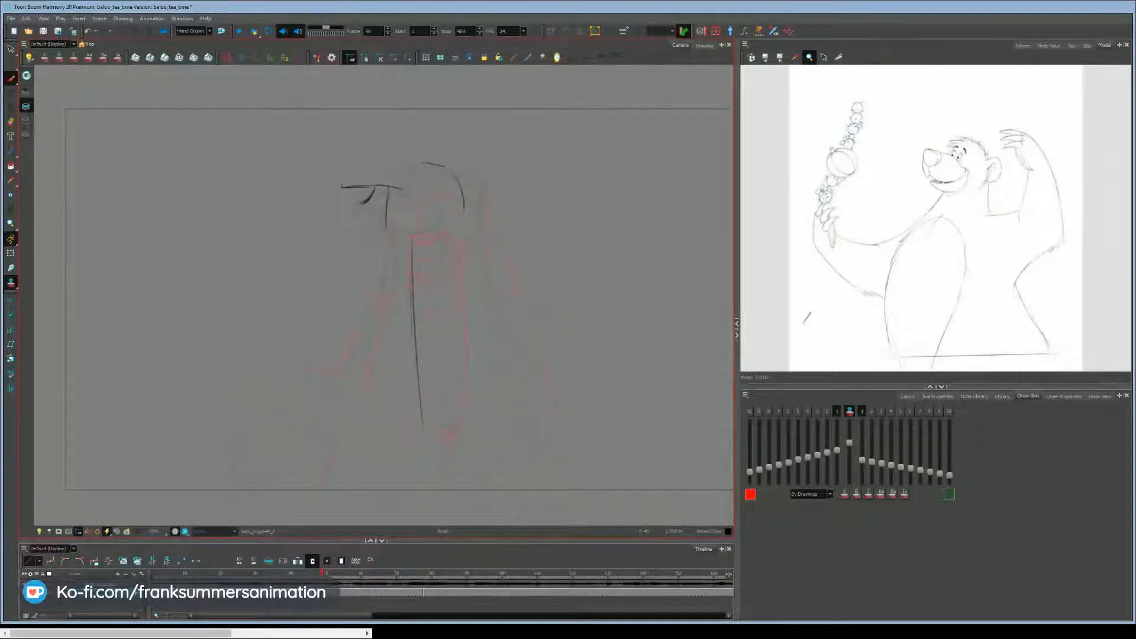
pyautogui.moveTo(405, 241); pyautogui.dragTo(450, 233)
pyautogui.moveTo(393, 172); pyautogui.dragTo(355, 215)
pyautogui.press('f')
pyautogui.press('g')
# Add the mouth corner and the front of the nose and muzzle to the in-between's head.
pyautogui.moveTo(425, 203); pyautogui.dragTo(408, 221)
pyautogui.moveTo(358, 184)
pyautogui.mouseDown()
pyautogui.moveTo(424, 207)
pyautogui.moveTo(364, 201)
pyautogui.mouseUp()
pyautogui.moveTo(354, 186); pyautogui.dragTo(350, 219)
pyautogui.press('f')
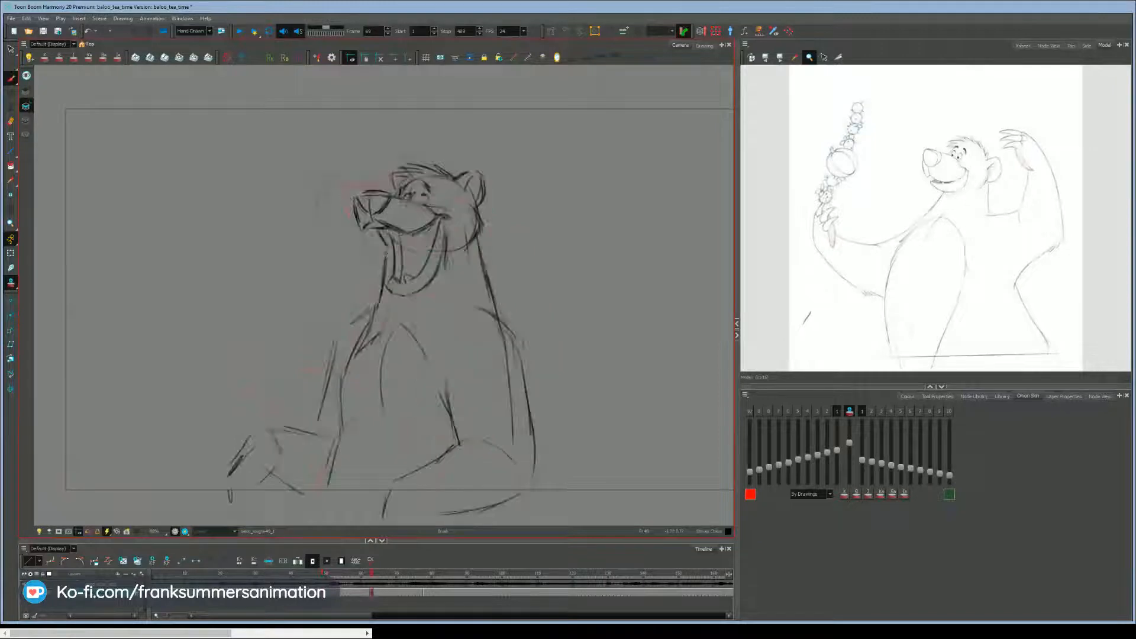
pyautogui.press('g')
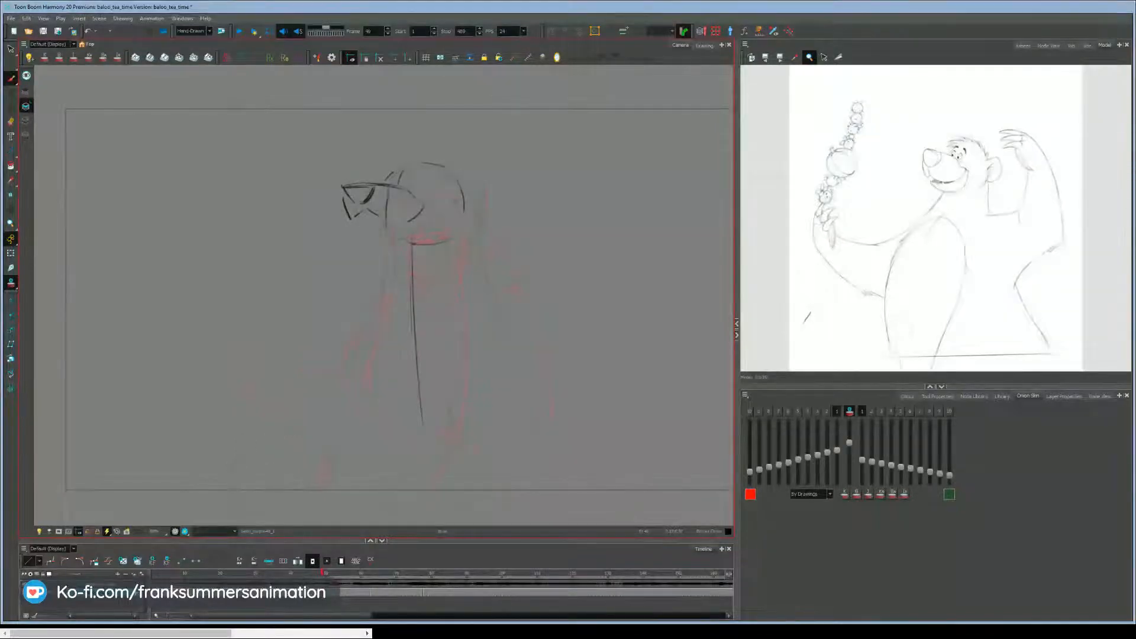
# Draw a curved guideline from the muzzle across the in-between's head, and rough in throat and shoulder marks.
pyautogui.moveTo(455, 199); pyautogui.dragTo(400, 185)
pyautogui.press('f')
pyautogui.press('g')
pyautogui.press('f')
pyautogui.press('g')
pyautogui.press('f')
pyautogui.press('g')
pyautogui.press('f')
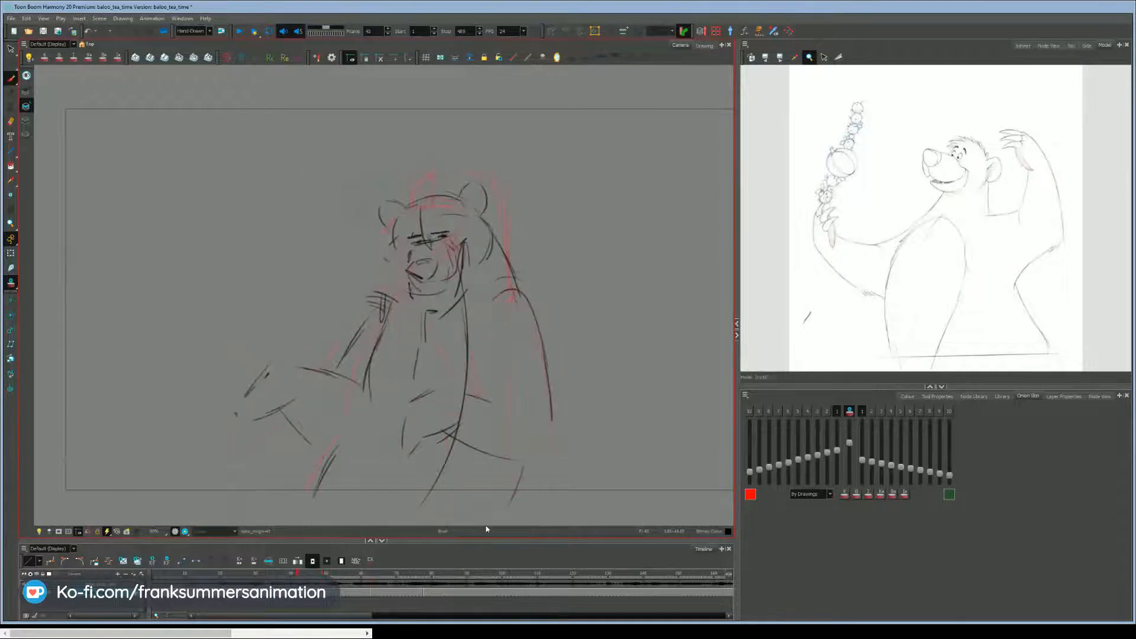
pyautogui.press('g')
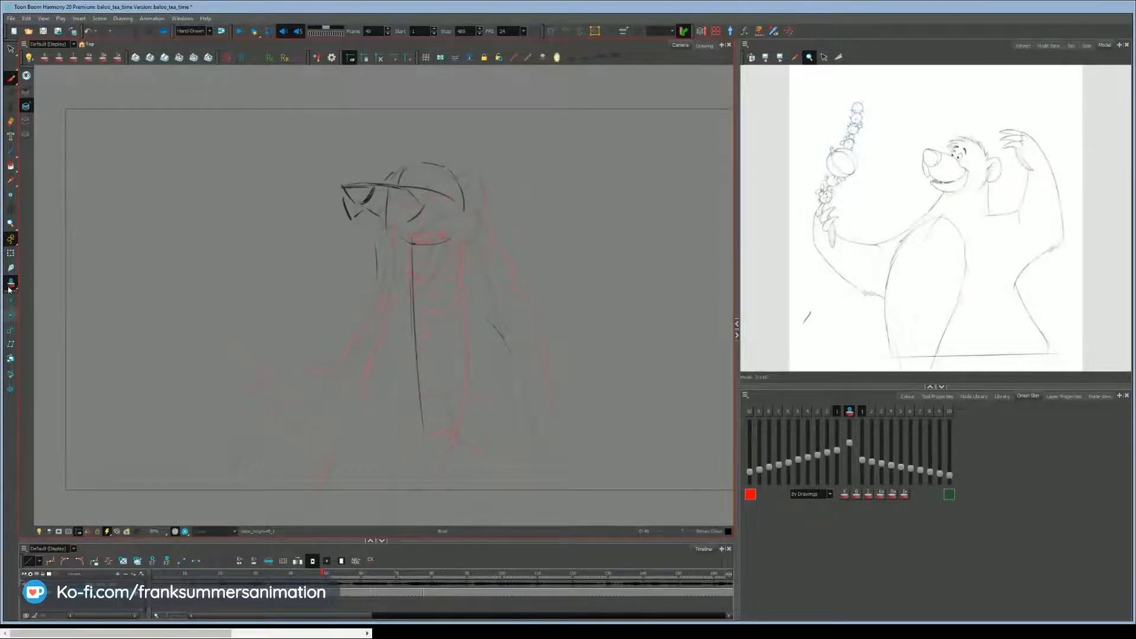
# Turn off onion skin and flip the rough in-between against the hunched and laughing poses.
pyautogui.hotkey('alt', 'o')
pyautogui.press('f')
pyautogui.press('g')
pyautogui.press('f')
pyautogui.press('g')
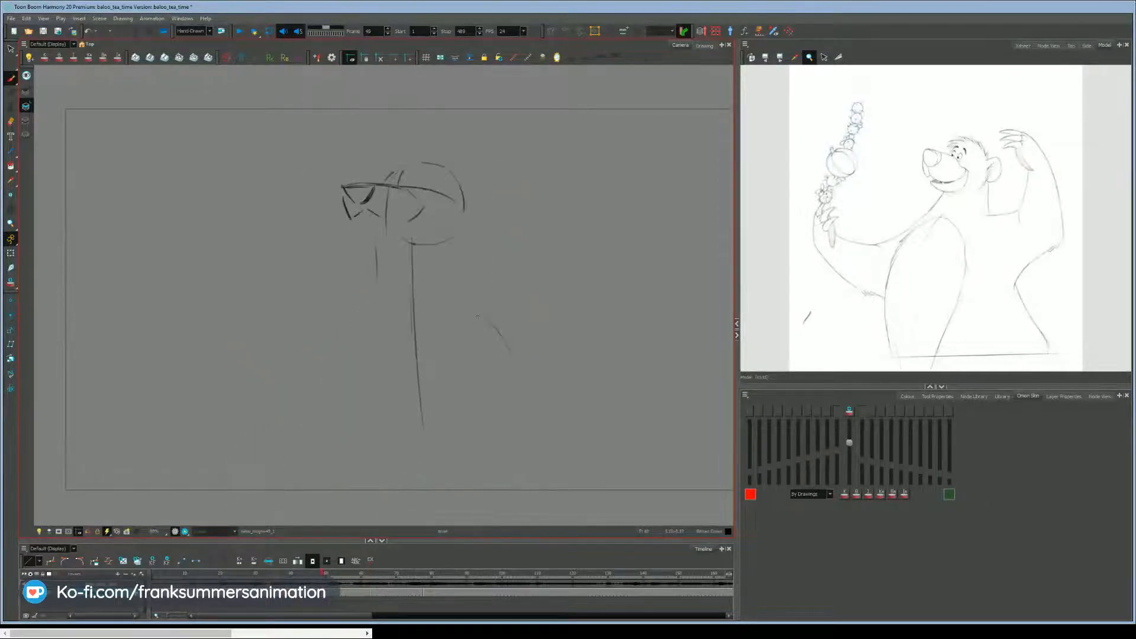
pyautogui.press('f')
pyautogui.press('g')
pyautogui.press('f')
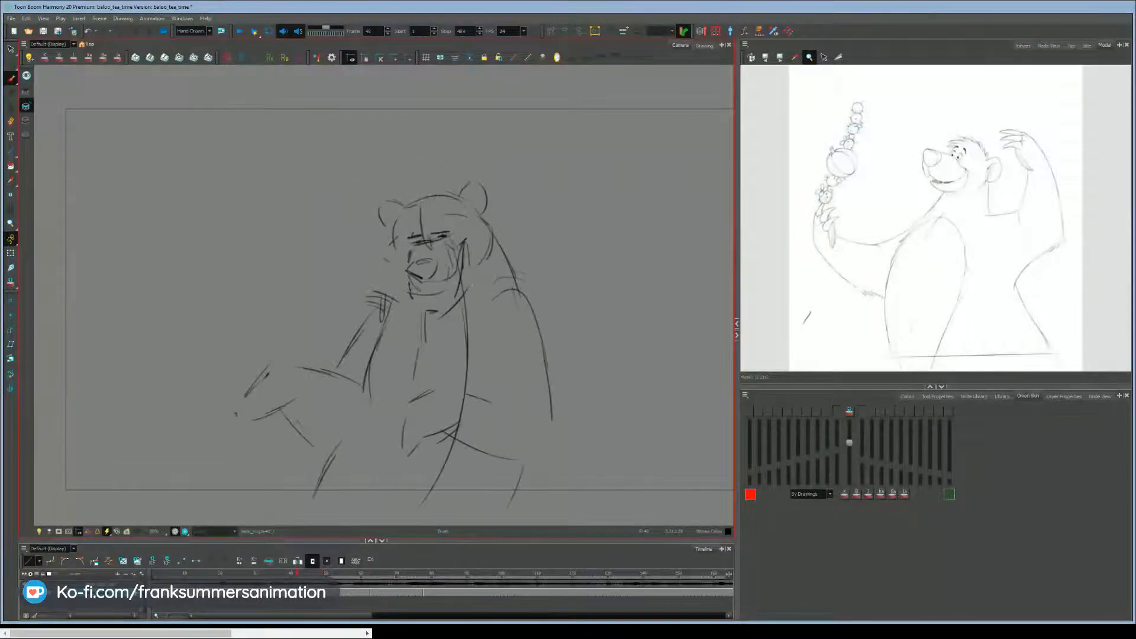
pyautogui.press('g')
pyautogui.press('f')
pyautogui.press('g')
# Sketch the back of the neck and extend the throat line on the in-between.
pyautogui.moveTo(464, 224); pyautogui.dragTo(477, 279)
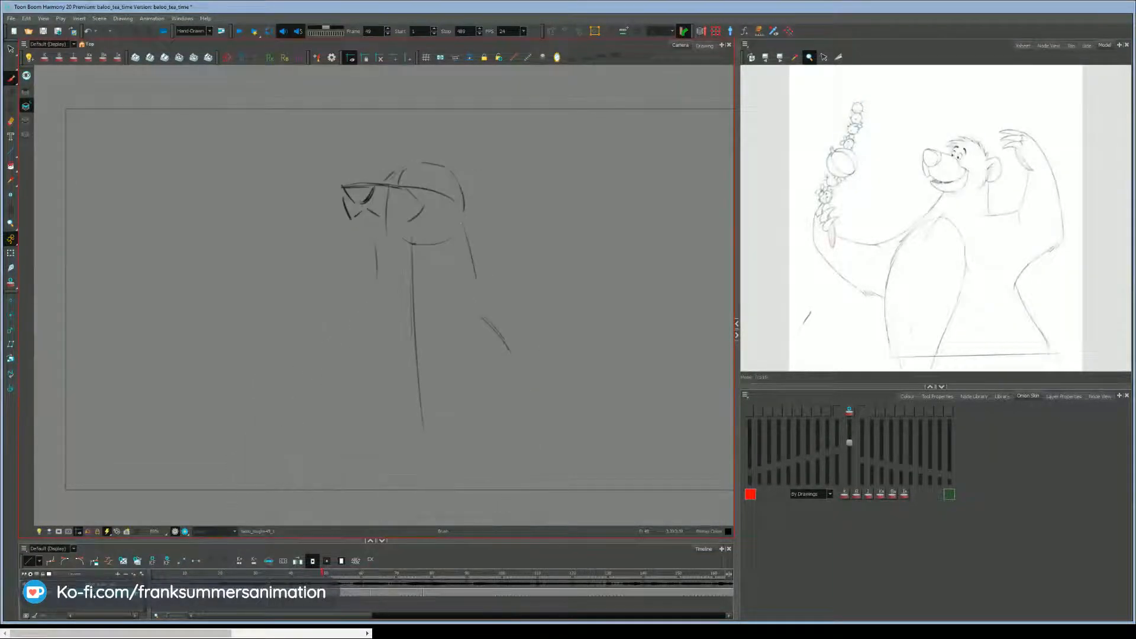
pyautogui.press('f')
pyautogui.press('g')
pyautogui.press('g')
pyautogui.press('f')
pyautogui.moveTo(374, 276); pyautogui.dragTo(374, 312)
# Sketch both sides of the open mouth and lower jaw beneath the in-between's muzzle.
pyautogui.moveTo(408, 259); pyautogui.dragTo(422, 212)
pyautogui.press('f')
pyautogui.press('g')
pyautogui.moveTo(384, 276)
pyautogui.mouseDown()
pyautogui.moveTo(376, 219)
pyautogui.moveTo(369, 228)
pyautogui.mouseUp()
pyautogui.press('f')
pyautogui.press('g')
pyautogui.press('f')
pyautogui.press('g')
pyautogui.press('f')
pyautogui.press('g')
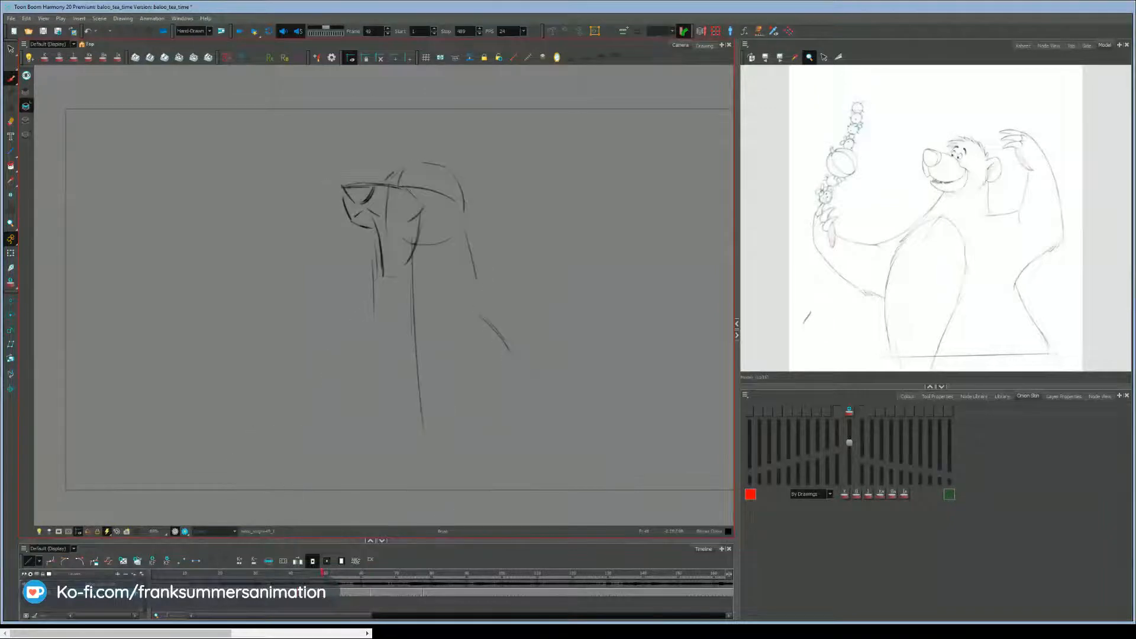
# Add the eyes and both ears to the in-between's head, checking them against the laughing pose.
pyautogui.moveTo(391, 186)
pyautogui.mouseDown()
pyautogui.moveTo(340, 184)
pyautogui.moveTo(364, 173)
pyautogui.mouseUp()
pyautogui.press('f')
pyautogui.press('g')
pyautogui.press('g')
pyautogui.press('f')
pyautogui.moveTo(379, 171); pyautogui.dragTo(384, 160)
pyautogui.press('g')
pyautogui.press('f')
pyautogui.press('g')
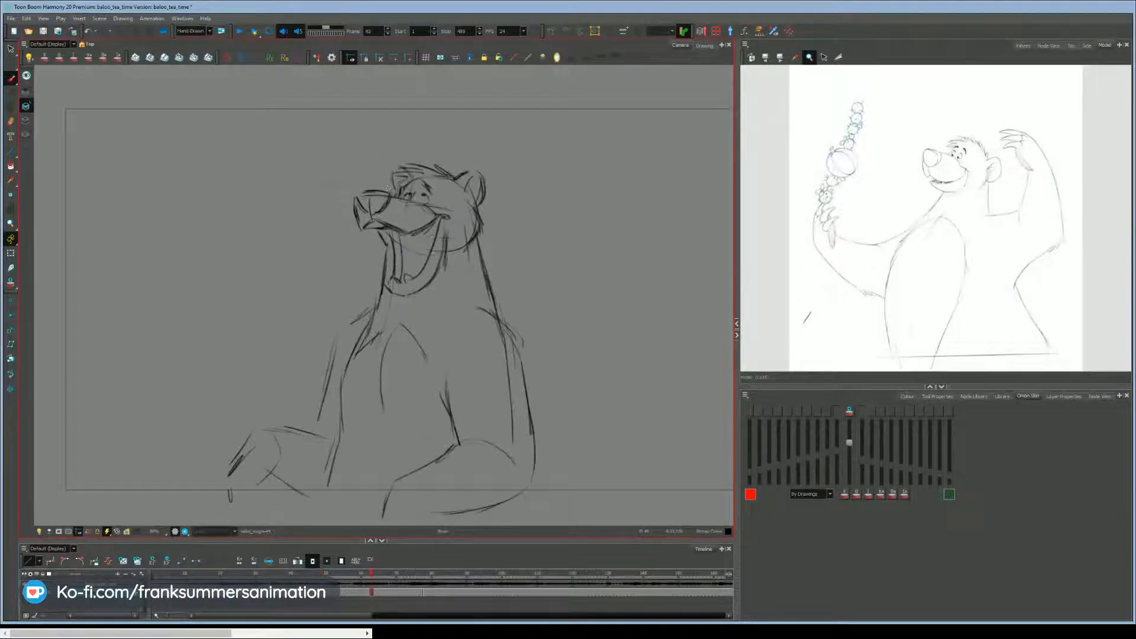
pyautogui.press('f')
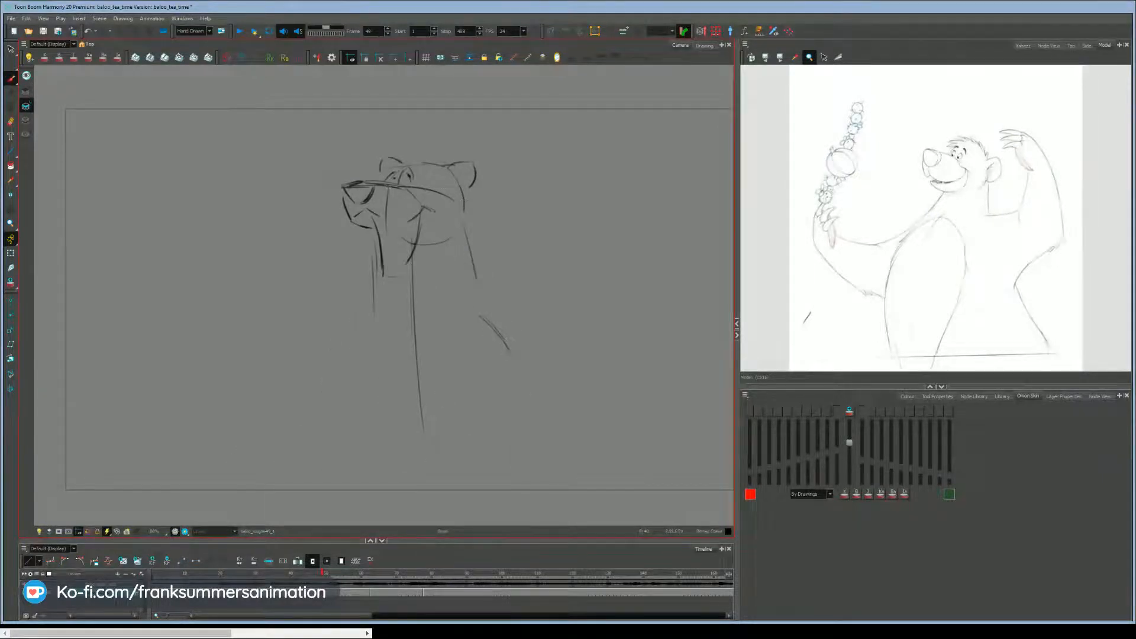
# Draw the cheek's curve, and strengthen the throat line down to the shoulder on the far side.
pyautogui.moveTo(466, 190); pyautogui.dragTo(452, 238)
pyautogui.press('g')
pyautogui.press('f')
pyautogui.moveTo(367, 238)
pyautogui.mouseDown()
pyautogui.moveTo(368, 311)
pyautogui.moveTo(347, 346)
pyautogui.mouseUp()
pyautogui.press('g')
pyautogui.press('f')
pyautogui.press('g')
pyautogui.press('f')
# Draw the curved upper lip to the mouth corner on the in-between, and compare it with the neighbouring poses.
pyautogui.moveTo(398, 221); pyautogui.dragTo(424, 208)
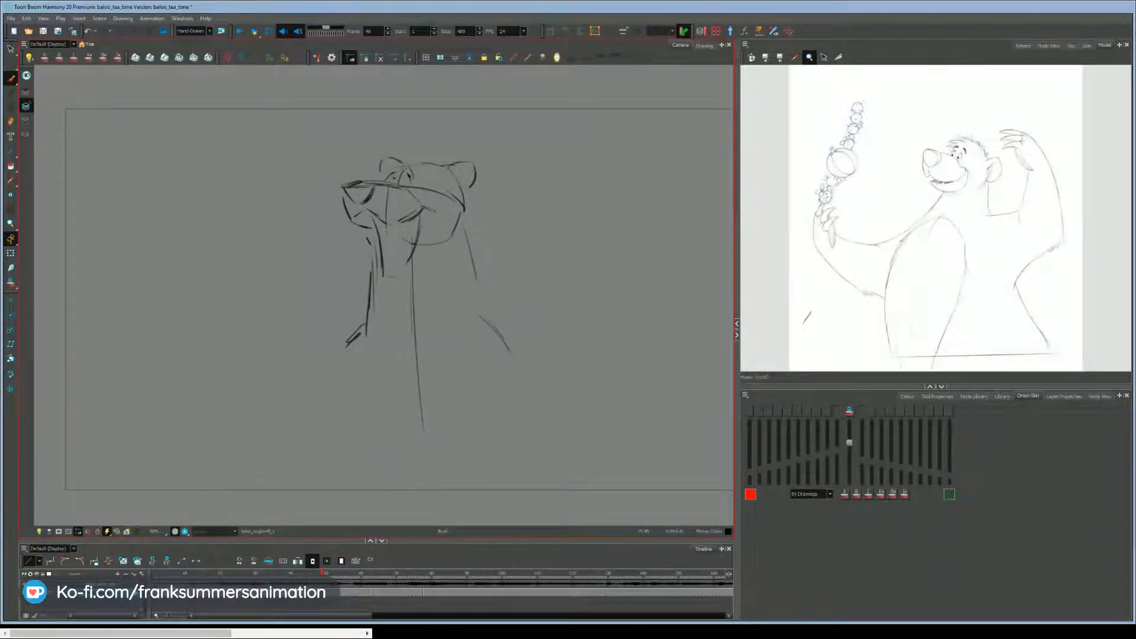
pyautogui.press('g')
pyautogui.press('f')
pyautogui.press('g')
pyautogui.press('f')
pyautogui.press('g')
pyautogui.press('f')
# Close the bottom of the open lower jaw and add hair strokes on top of the head.
pyautogui.moveTo(412, 258); pyautogui.dragTo(400, 265)
pyautogui.moveTo(427, 211)
pyautogui.mouseDown()
pyautogui.moveTo(428, 241)
pyautogui.moveTo(390, 282)
pyautogui.mouseUp()
pyautogui.moveTo(427, 154)
pyautogui.mouseDown()
pyautogui.moveTo(444, 165)
pyautogui.moveTo(427, 152)
pyautogui.mouseUp()
pyautogui.press('g')
pyautogui.press('f')
pyautogui.press('g')
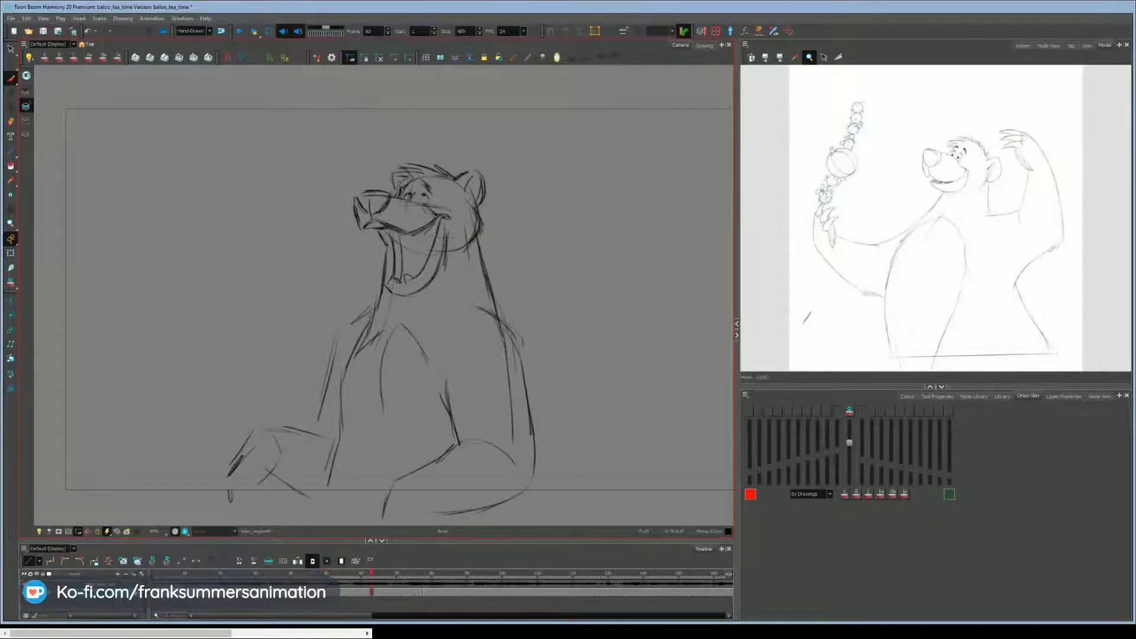
pyautogui.press('f')
# Sketch the chest's side line and the lower torso curve below the far shoulder.
pyautogui.moveTo(342, 350); pyautogui.dragTo(336, 416)
pyautogui.press('g')
pyautogui.press('f')
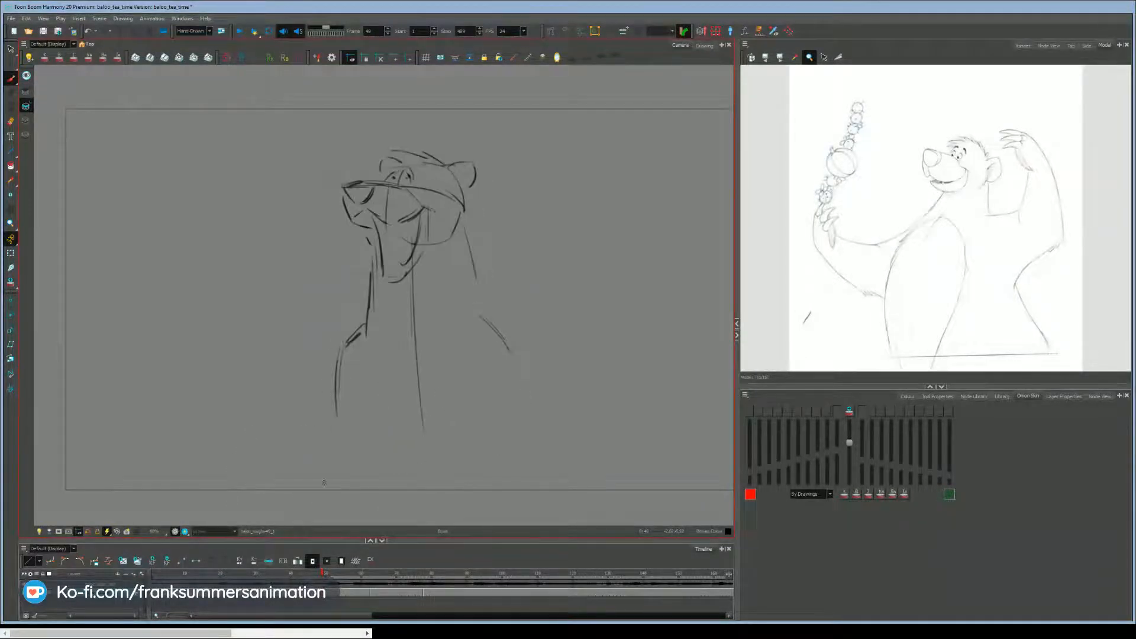
pyautogui.moveTo(322, 494); pyautogui.dragTo(340, 443)
pyautogui.press('g')
pyautogui.press('f')
# Draw the far shoulder's top and the upper arm's outer edge on the in-between.
pyautogui.moveTo(325, 343); pyautogui.dragTo(351, 318)
pyautogui.press('g')
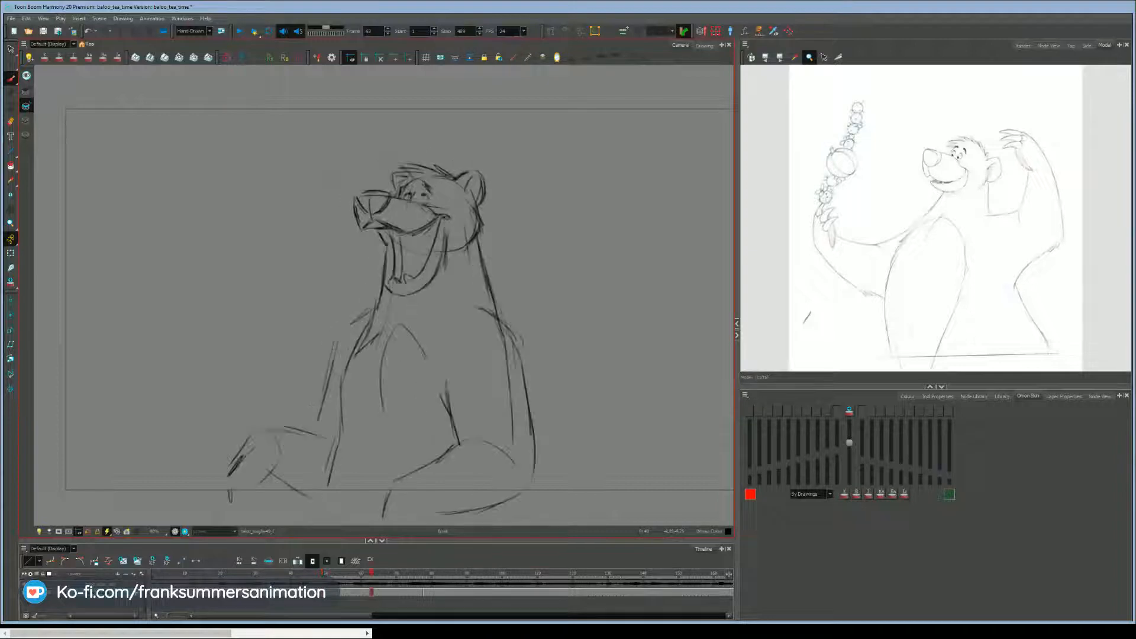
pyautogui.press('f')
pyautogui.moveTo(315, 392); pyautogui.dragTo(328, 352)
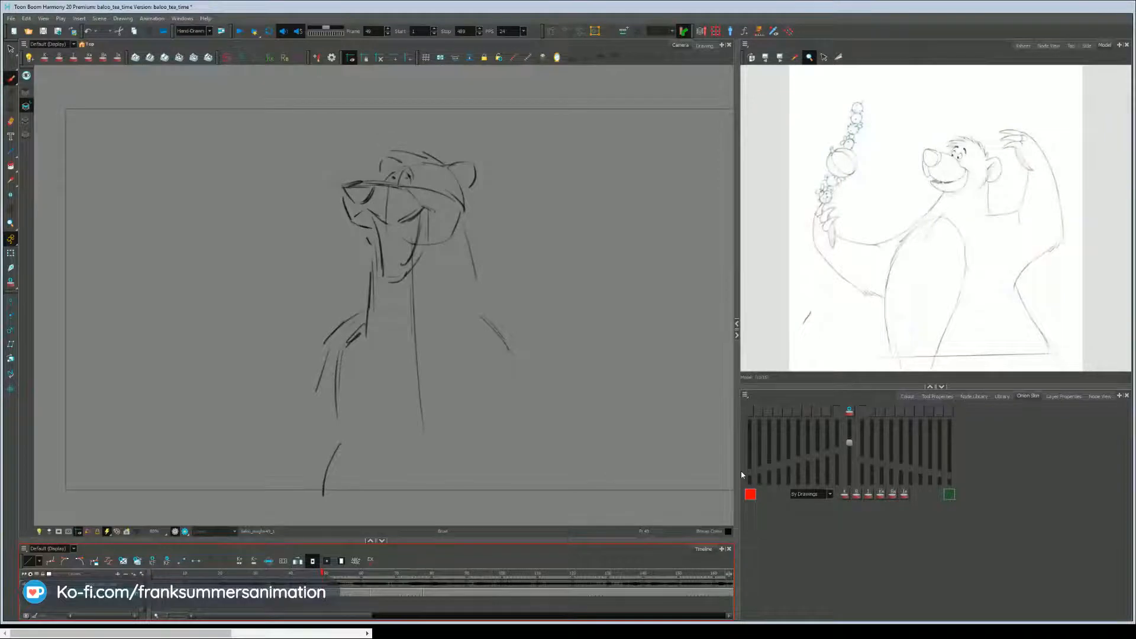
# Sketch the outer contour of the near shoulder and arm down to the frame's lower edge.
pyautogui.click(750, 560)
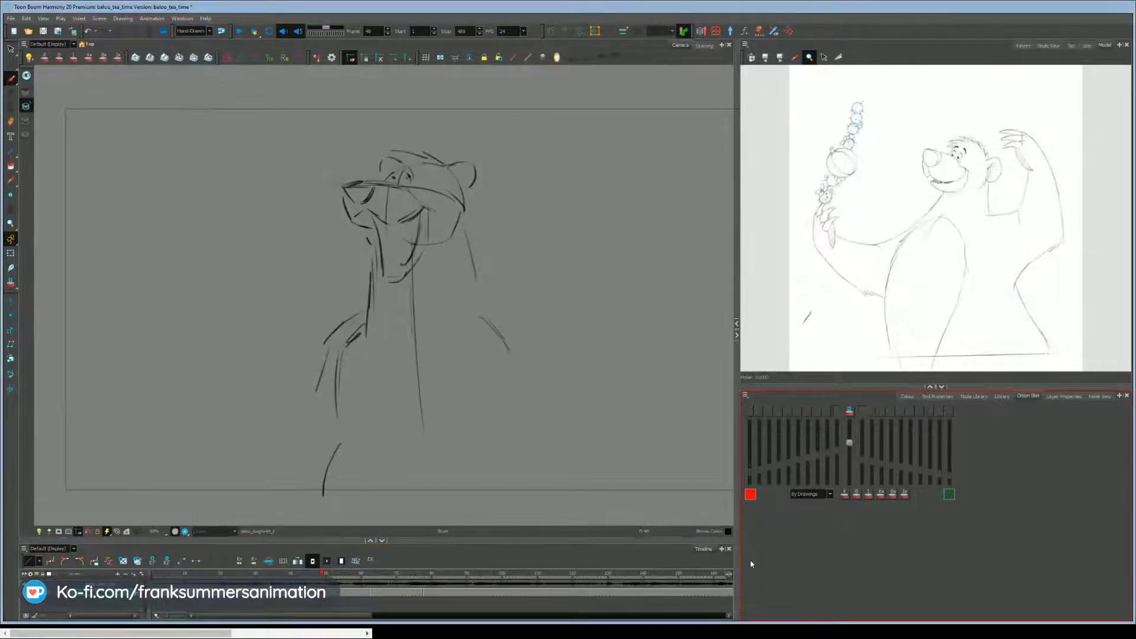
pyautogui.press('f')
pyautogui.press('g')
pyautogui.press('g')
pyautogui.press('f')
pyautogui.moveTo(478, 308)
pyautogui.mouseDown()
pyautogui.moveTo(509, 349)
pyautogui.moveTo(539, 443)
pyautogui.moveTo(525, 503)
pyautogui.mouseUp()
pyautogui.press('f')
pyautogui.press('g')
# Draw the near arm's inner line and rough in the zigzag strokes below it, comparing with the neighbouring poses.
pyautogui.press('f')
pyautogui.press('g')
pyautogui.press('f')
pyautogui.press('g')
pyautogui.press('g')
pyautogui.press('f')
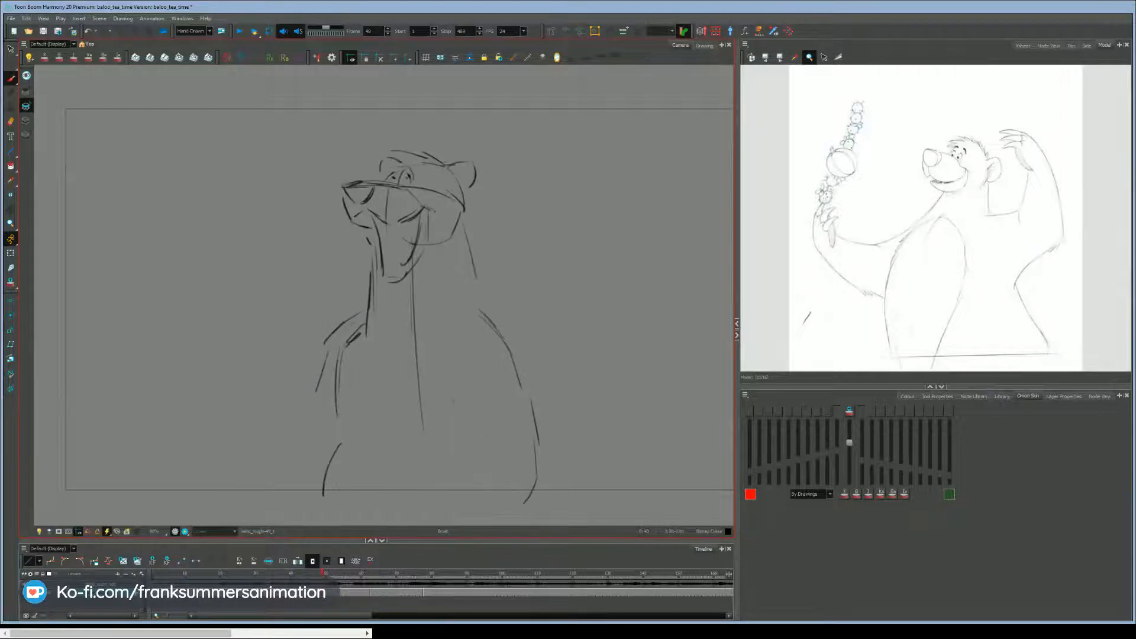
pyautogui.moveTo(456, 402)
pyautogui.mouseDown()
pyautogui.moveTo(472, 445)
pyautogui.moveTo(448, 499)
pyautogui.mouseUp()
pyautogui.press('f')
pyautogui.press('g')
pyautogui.press('f')
pyautogui.press('g')
pyautogui.press('f')
# Sketch the far arm's outstretched forearm and connect it to the shoulder with the upper arm line.
pyautogui.moveTo(298, 454)
pyautogui.mouseDown()
pyautogui.moveTo(219, 468)
pyautogui.moveTo(229, 497)
pyautogui.mouseUp()
pyautogui.press('g')
pyautogui.press('f')
pyautogui.press('g')
pyautogui.moveTo(305, 456); pyautogui.dragTo(326, 351)
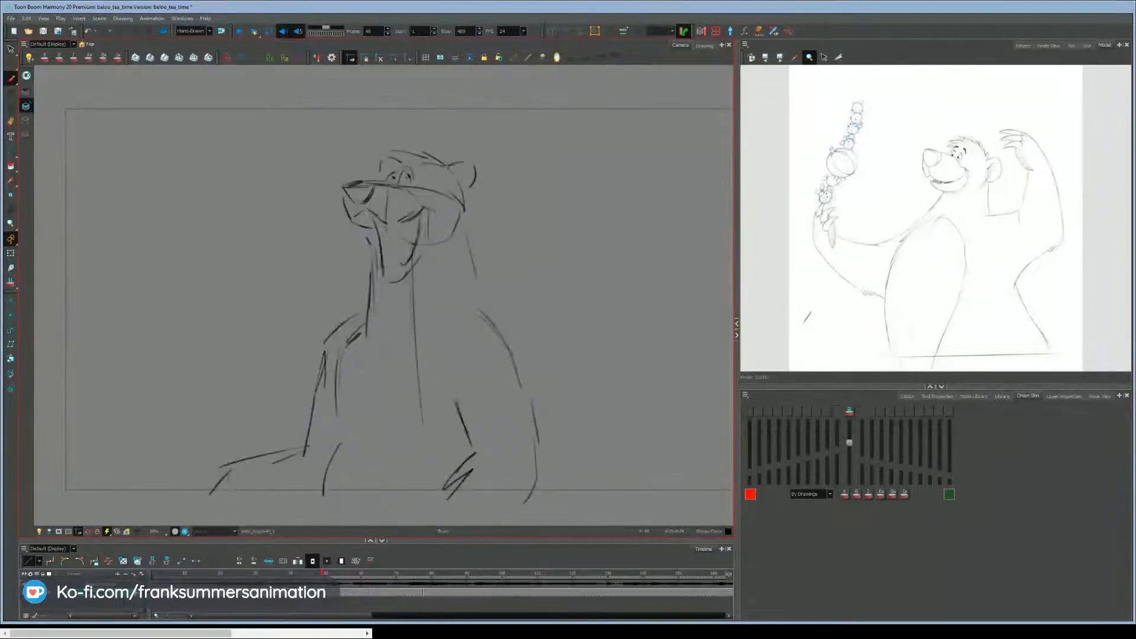
pyautogui.press('f')
pyautogui.press('g')
# Erase the in-between's rough nose, muzzle and upper lip lines after comparing the head with the neighbouring poses.
pyautogui.moveTo(342, 193); pyautogui.dragTo(352, 221)
pyautogui.press('f')
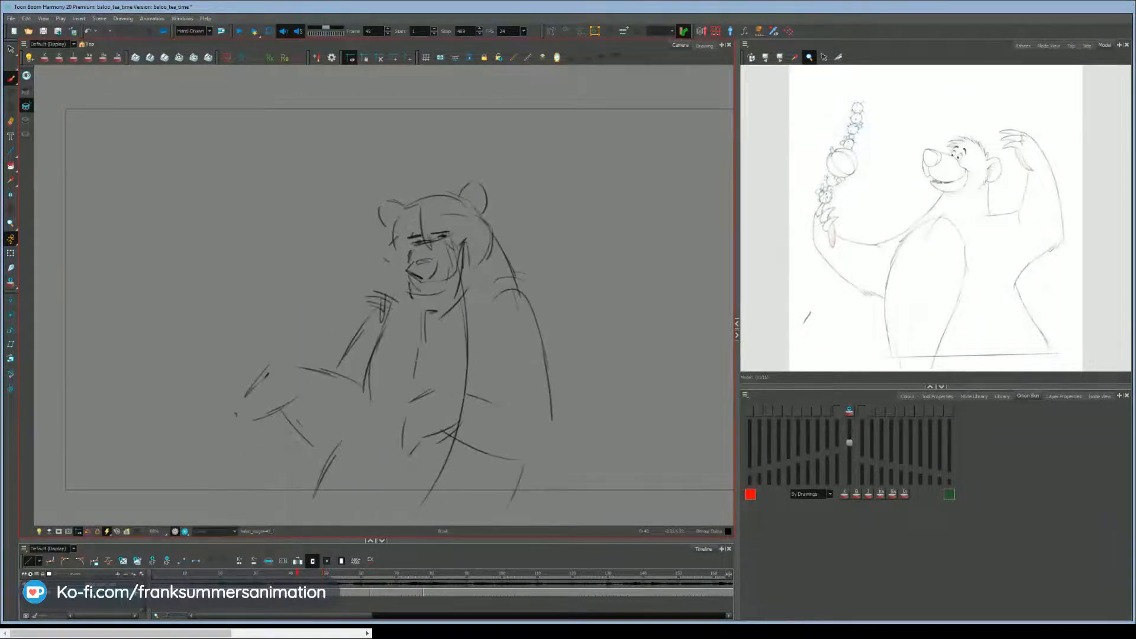
pyautogui.press('g')
pyautogui.press('g')
pyautogui.press('f')
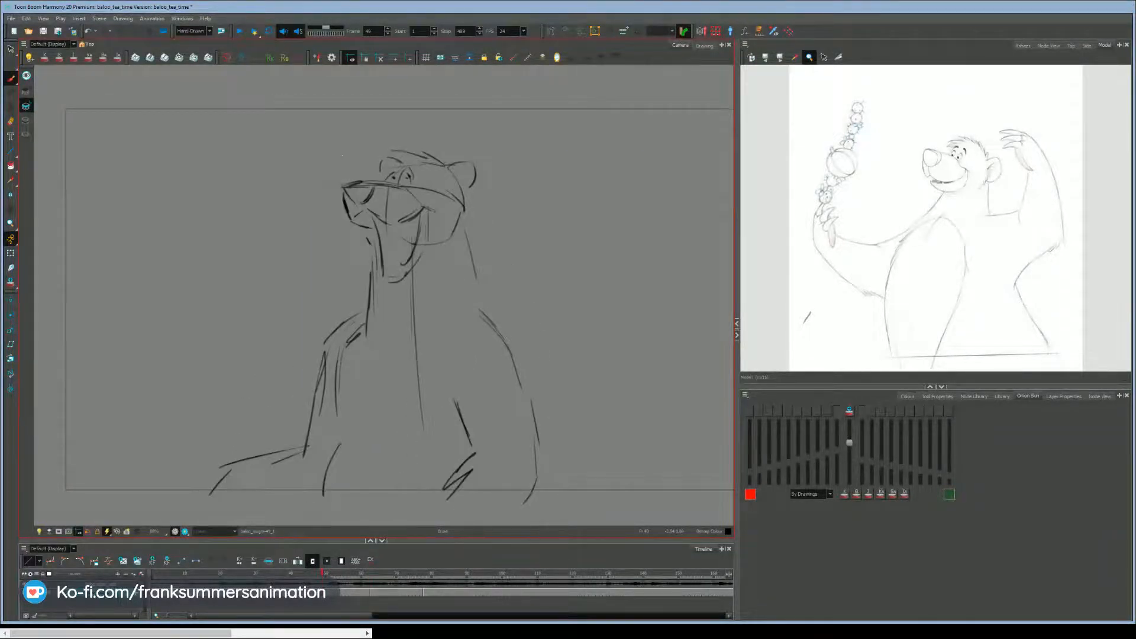
pyautogui.moveTo(402, 185)
pyautogui.mouseDown()
pyautogui.moveTo(350, 187)
pyautogui.moveTo(387, 224)
pyautogui.mouseUp()
pyautogui.press('g')
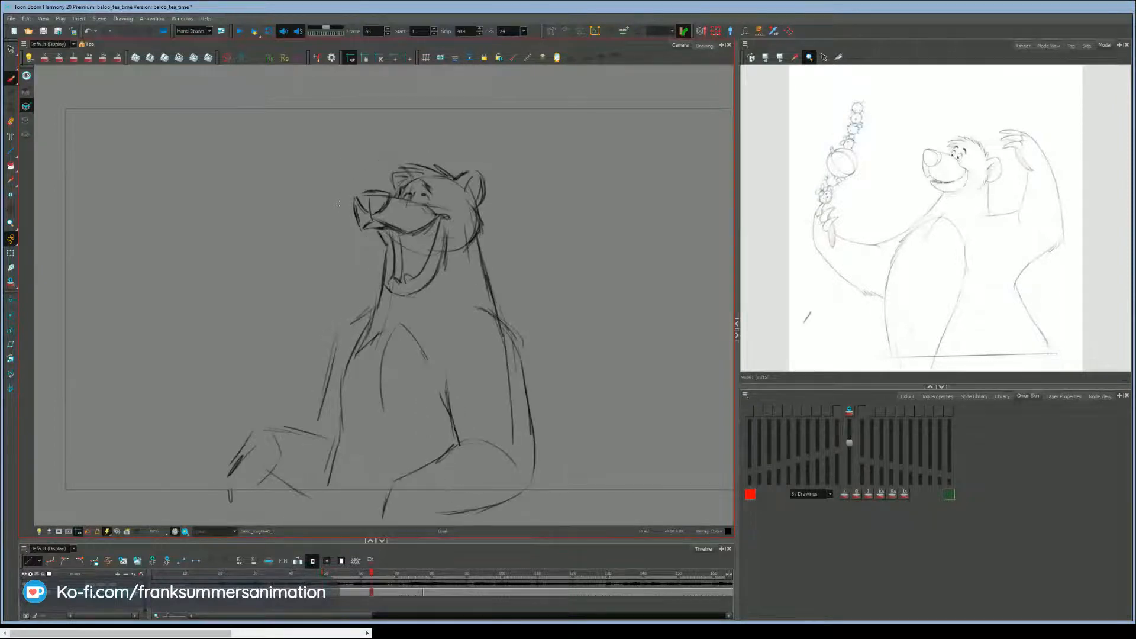
pyautogui.press('f')
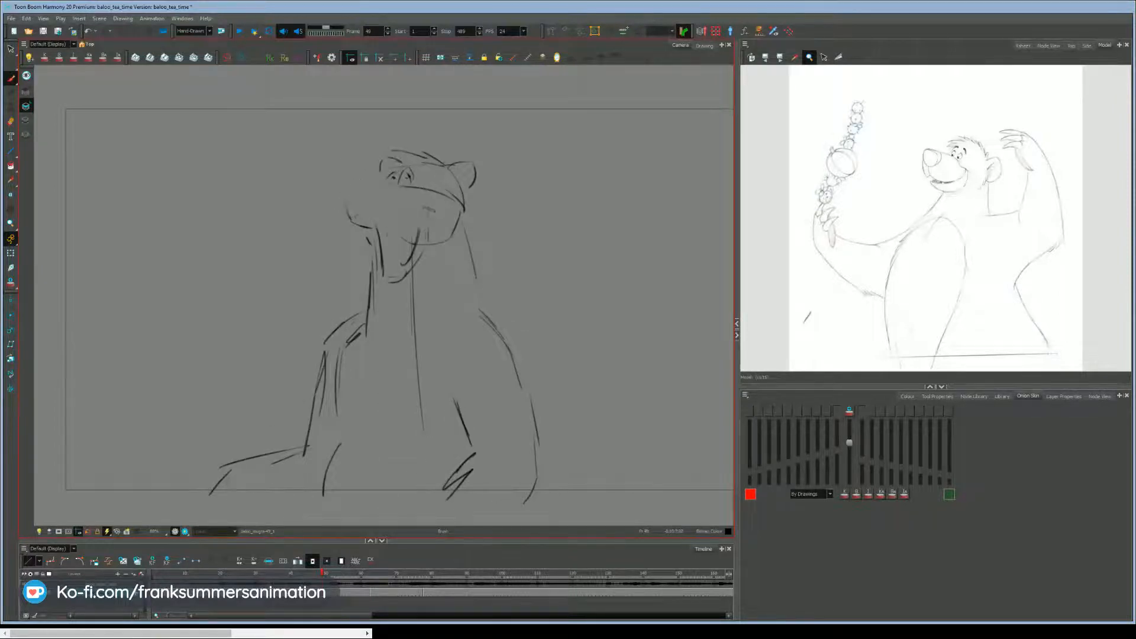
# Redraw the muzzle and nose larger, and strengthen the open mouth, jaw and cheek lines on the in-between.
pyautogui.moveTo(338, 178)
pyautogui.mouseDown()
pyautogui.moveTo(395, 185)
pyautogui.moveTo(340, 198)
pyautogui.moveTo(435, 211)
pyautogui.moveTo(382, 247)
pyautogui.moveTo(383, 275)
pyautogui.mouseUp()
pyautogui.press('g')
pyautogui.press('f')
pyautogui.moveTo(420, 208); pyautogui.dragTo(405, 265)
pyautogui.moveTo(418, 249); pyautogui.dragTo(405, 274)
pyautogui.moveTo(442, 190)
pyautogui.mouseDown()
pyautogui.moveTo(462, 218)
pyautogui.moveTo(448, 238)
pyautogui.moveTo(466, 237)
pyautogui.mouseUp()
pyautogui.press('Return')
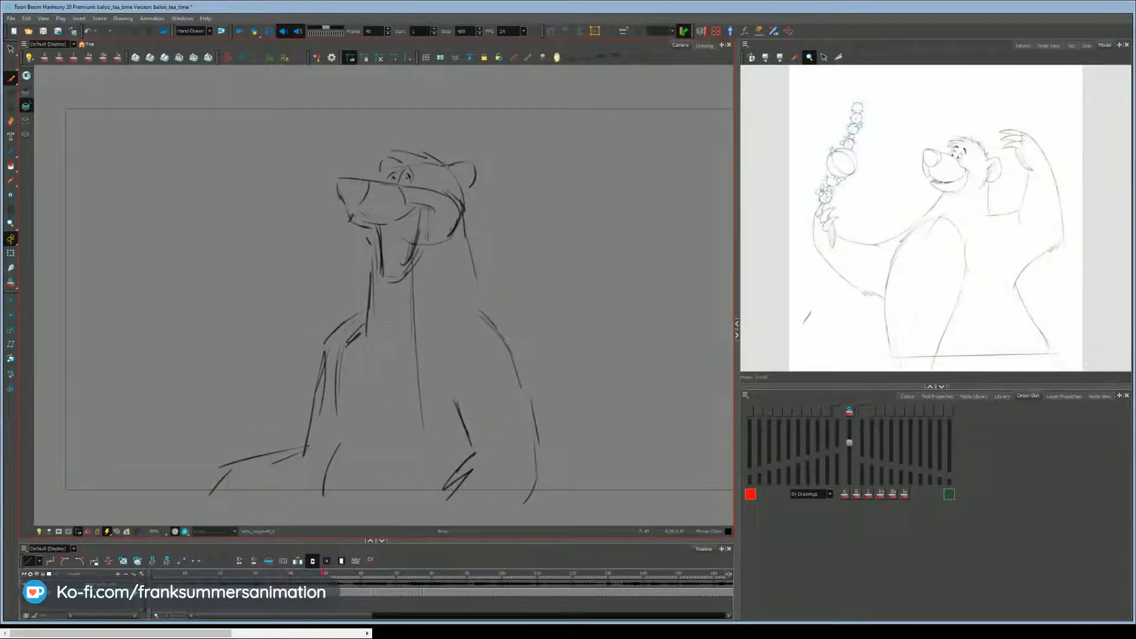
# Add a short chest line and a zigzag stroke beside the muzzle, and switch drawing to the Colour Art layer.
pyautogui.moveTo(390, 307); pyautogui.dragTo(390, 341)
pyautogui.moveTo(318, 210)
pyautogui.mouseDown()
pyautogui.moveTo(330, 234)
pyautogui.moveTo(315, 230)
pyautogui.mouseUp()
pyautogui.click(27, 121)
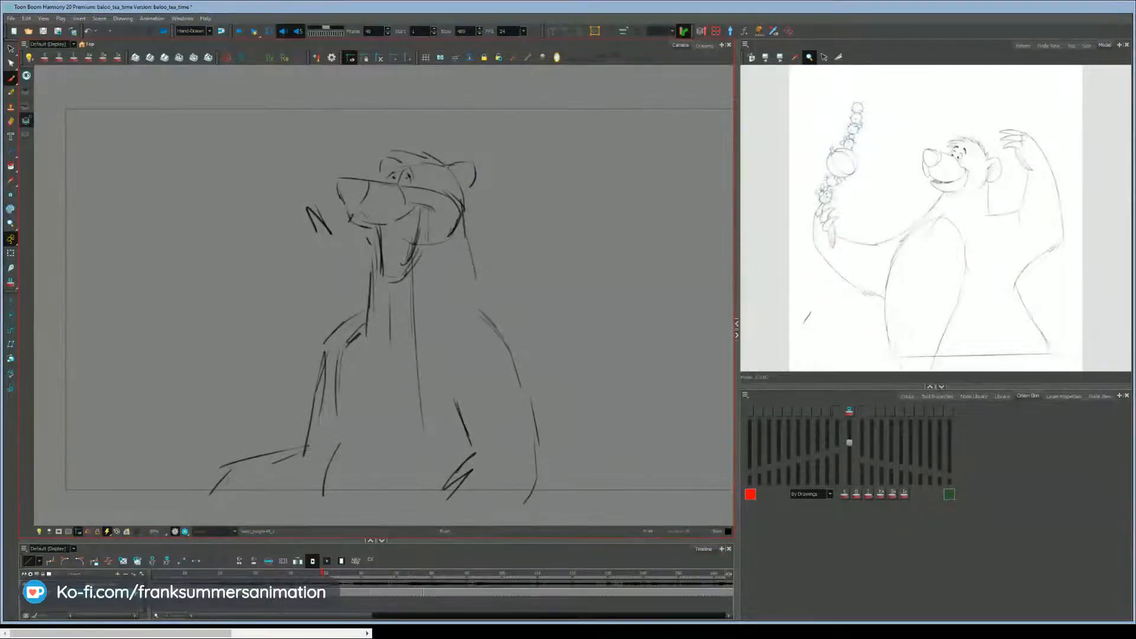
# Draw matching zigzag test strokes with Frank's Animator Pencil - vector on Colour Art and Frank's animator pencil on Line Art, and compare them closely.
pyautogui.moveTo(199, 186)
pyautogui.mouseDown()
pyautogui.moveTo(215, 216)
pyautogui.moveTo(181, 243)
pyautogui.mouseUp()
pyautogui.hotkey('ctrl', 'z')
pyautogui.click(937, 396)
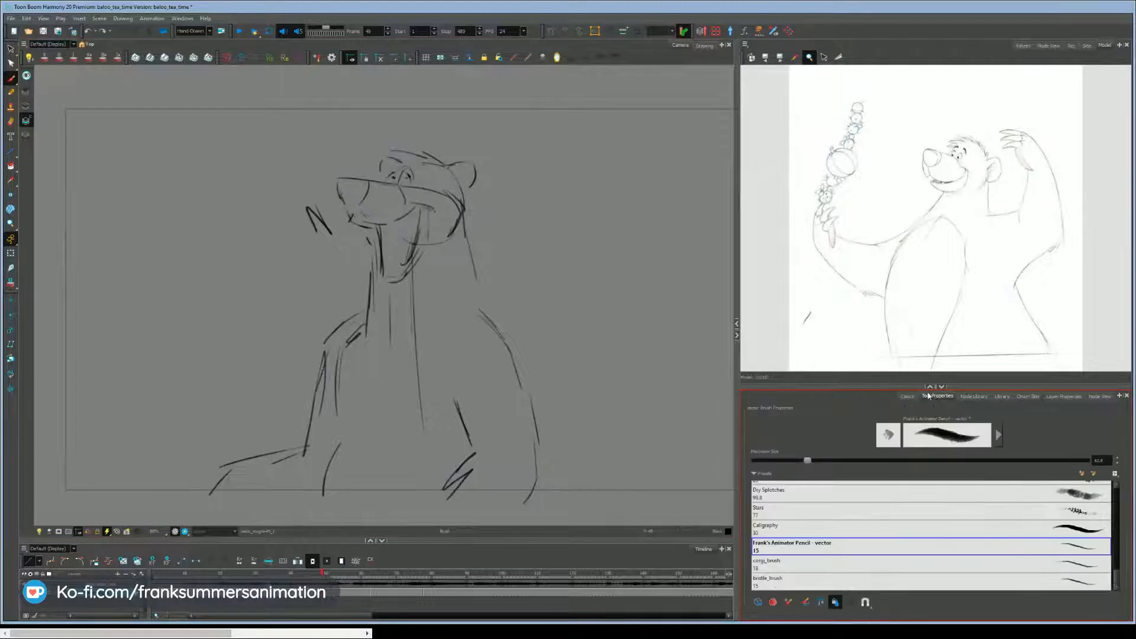
pyautogui.click(764, 541)
pyautogui.moveTo(198, 191); pyautogui.dragTo(183, 259)
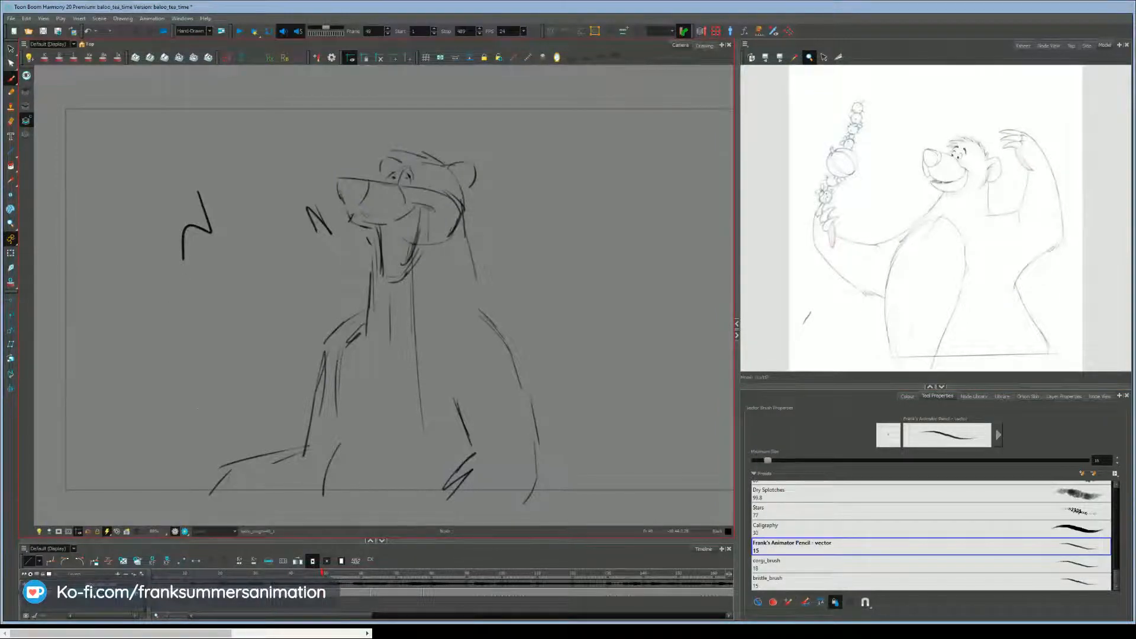
pyautogui.click(26, 107)
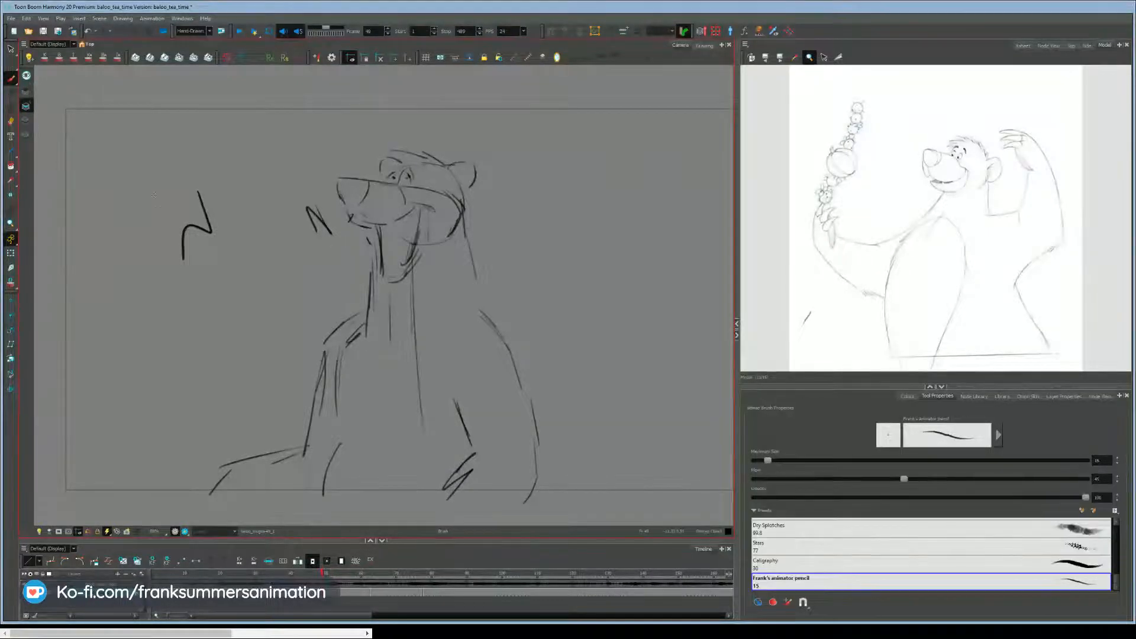
pyautogui.moveTo(165, 217); pyautogui.dragTo(140, 258)
pyautogui.hotkey('alt', 'z')
pyautogui.doubleClick(156, 222)
pyautogui.moveTo(173, 358); pyautogui.dragTo(195, 402)
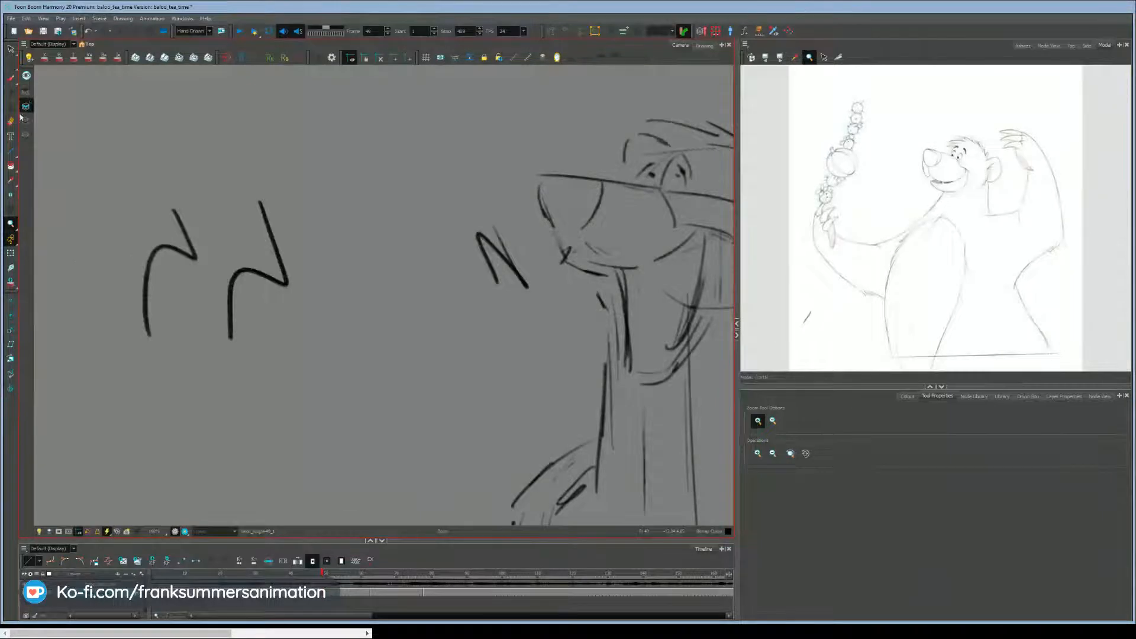
# Delete the two large zigzag test strokes from the Line Art and Colour Art layers.
pyautogui.click(10, 49)
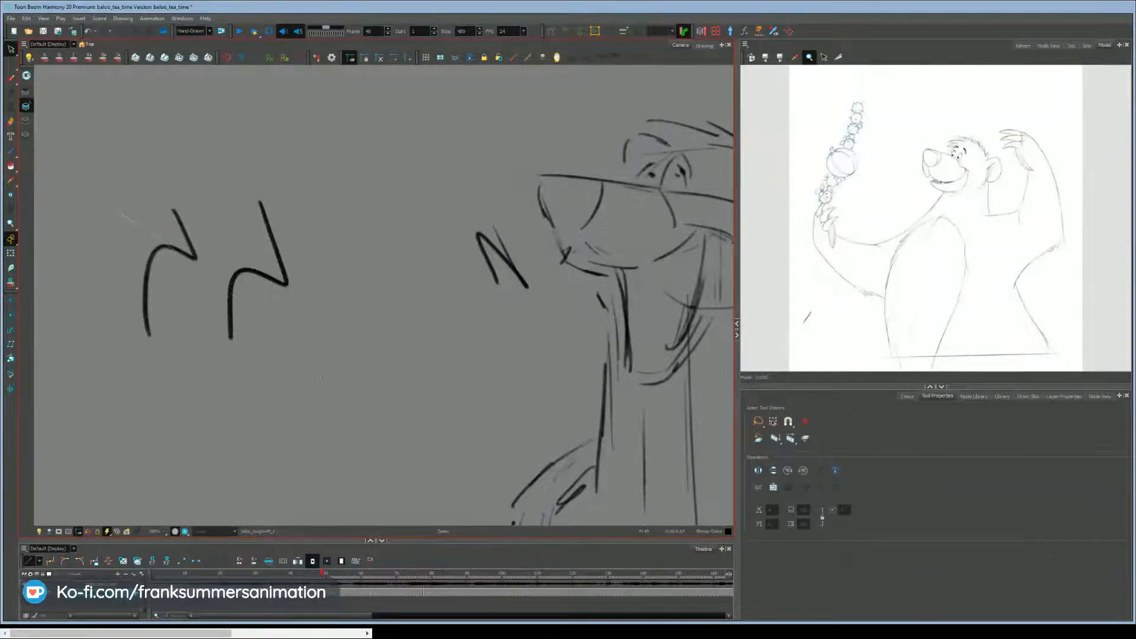
pyautogui.hotkey('ctrl', 'a')
pyautogui.click(54, 68)
pyautogui.moveTo(281, 171)
pyautogui.mouseDown()
pyautogui.moveTo(172, 421)
pyautogui.moveTo(237, 183)
pyautogui.mouseUp()
pyautogui.press('Delete')
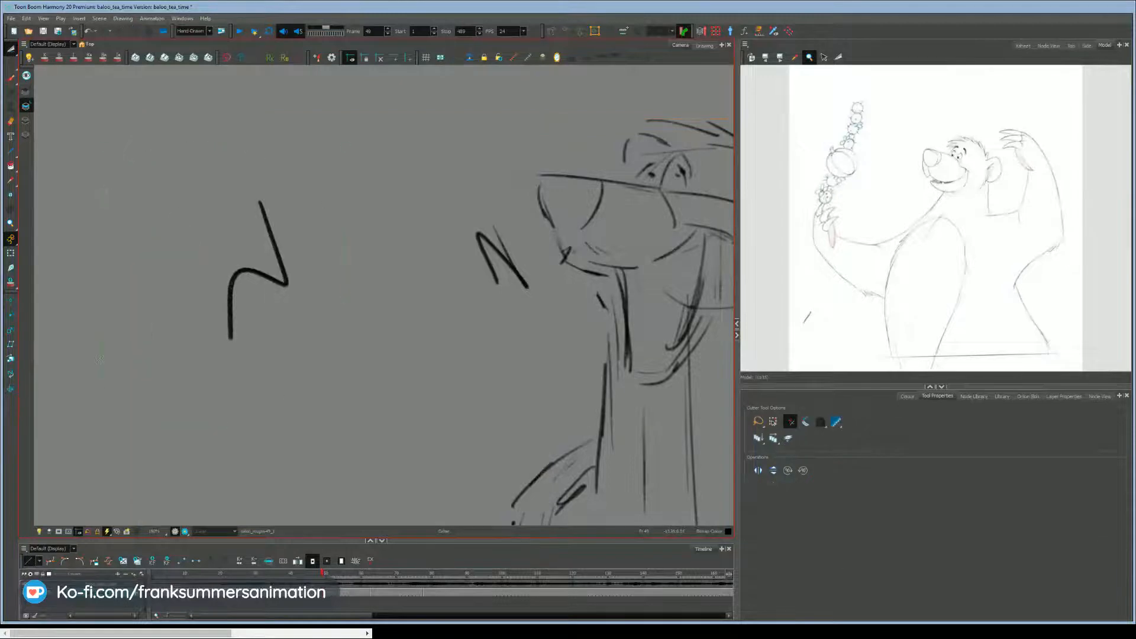
pyautogui.click(27, 121)
pyautogui.hotkey('alt', 's')
pyautogui.click(261, 274)
pyautogui.press('Delete')
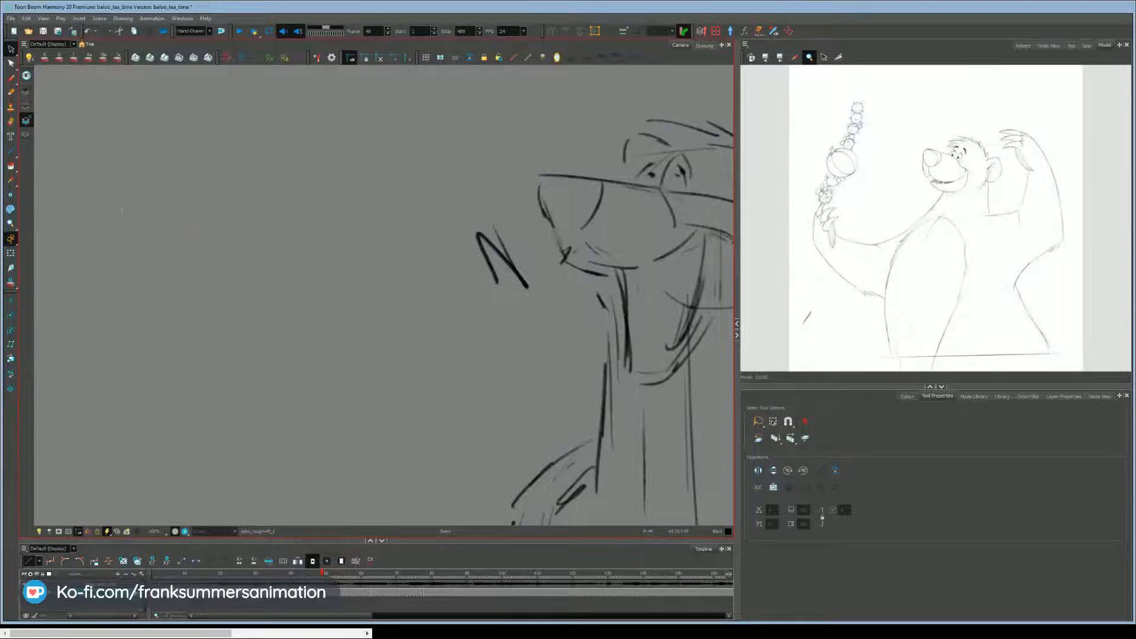
# Return to the Line Art layer, extend the in-between's back neck line to the shoulder, and add a curved lower jaw line.
pyautogui.click(26, 107)
pyautogui.moveTo(416, 419); pyautogui.dragTo(295, 271)
pyautogui.hotkey('alt', 'z')
pyautogui.keyDown('alt'); pyautogui.click(274, 392); pyautogui.keyUp('alt')
pyautogui.keyDown('alt'); pyautogui.click(273, 393); pyautogui.keyUp('alt')
pyautogui.click(282, 329)
pyautogui.moveTo(297, 377); pyautogui.dragTo(257, 420)
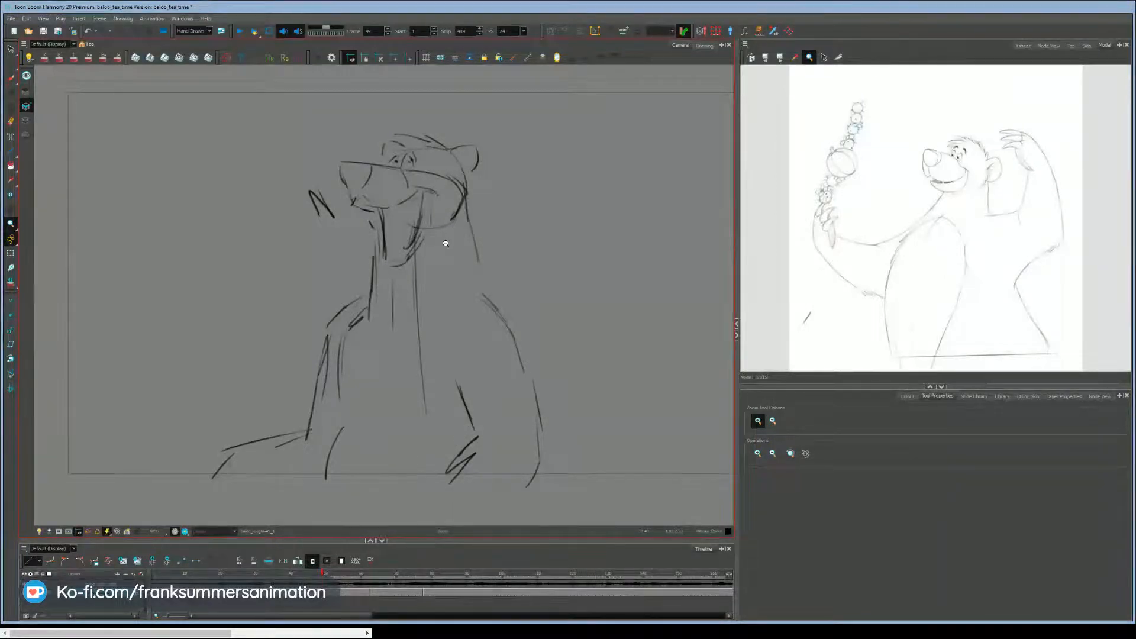
pyautogui.hotkey('alt', 'b')
pyautogui.press('g')
pyautogui.press('f')
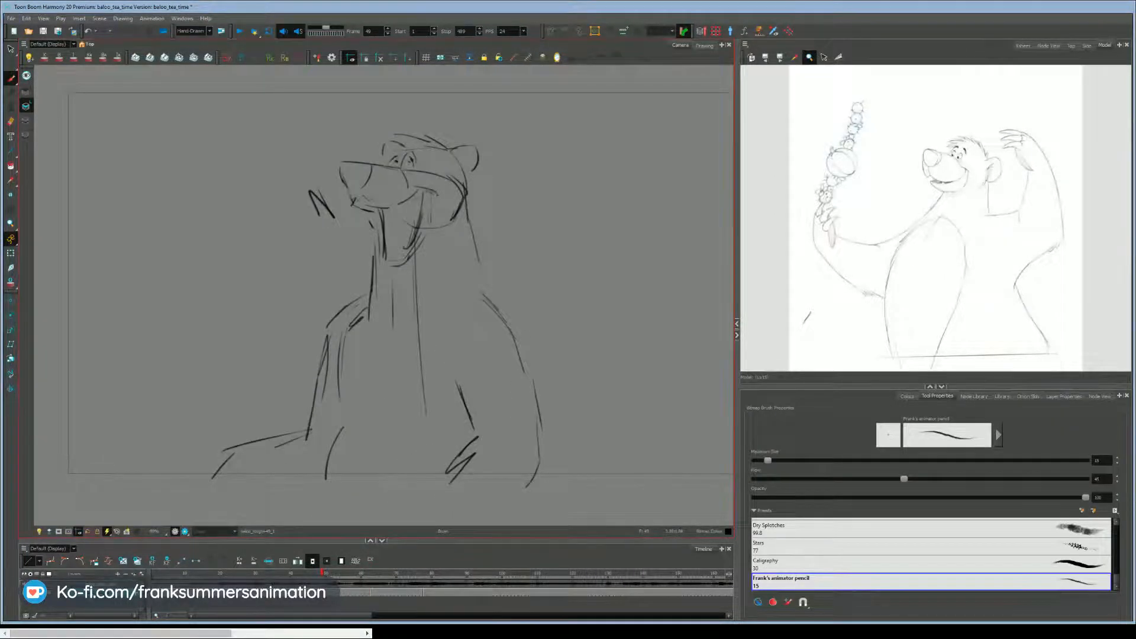
pyautogui.moveTo(497, 311); pyautogui.dragTo(472, 210)
pyautogui.press('g')
pyautogui.press('f')
pyautogui.moveTo(418, 253); pyautogui.dragTo(374, 276)
# Erase the small zigzag stroke beside the in-between's muzzle.
pyautogui.press('g')
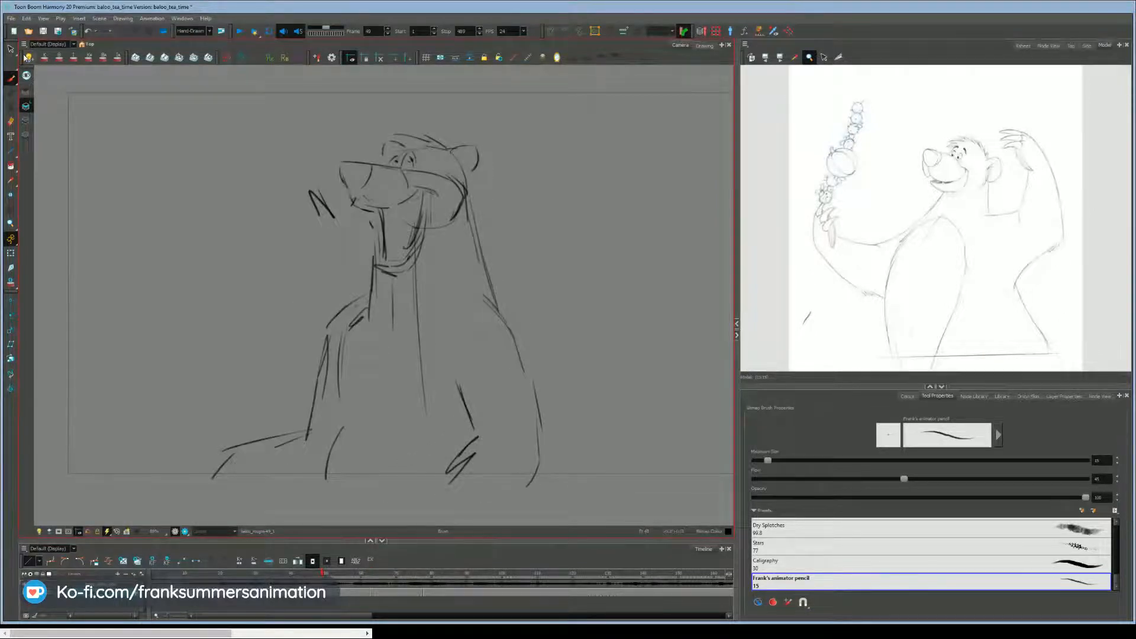
pyautogui.press('e')
pyautogui.moveTo(333, 219); pyautogui.dragTo(303, 198)
# Try an oval head shape with curved guideline strokes beside the bear on the Colour Art layer, and remove the test drawing.
pyautogui.click(26, 121)
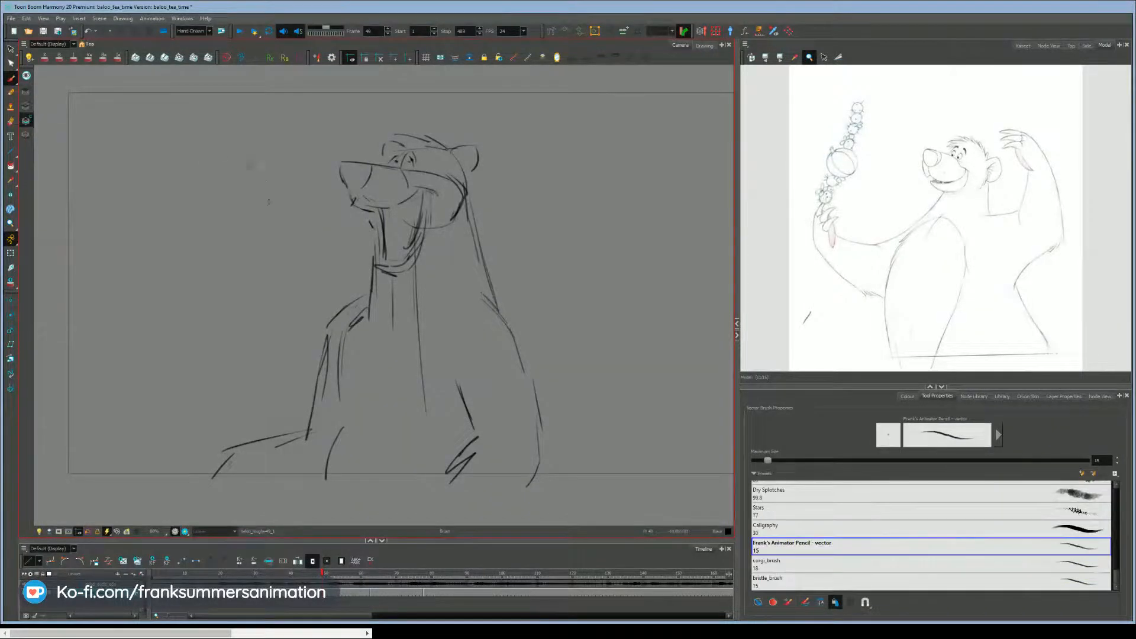
pyautogui.moveTo(193, 168)
pyautogui.mouseDown()
pyautogui.moveTo(225, 159)
pyautogui.moveTo(251, 172)
pyautogui.mouseUp()
pyautogui.moveTo(219, 158)
pyautogui.mouseDown()
pyautogui.moveTo(213, 182)
pyautogui.moveTo(225, 242)
pyautogui.mouseUp()
pyautogui.hotkey('ctrl', 'z')
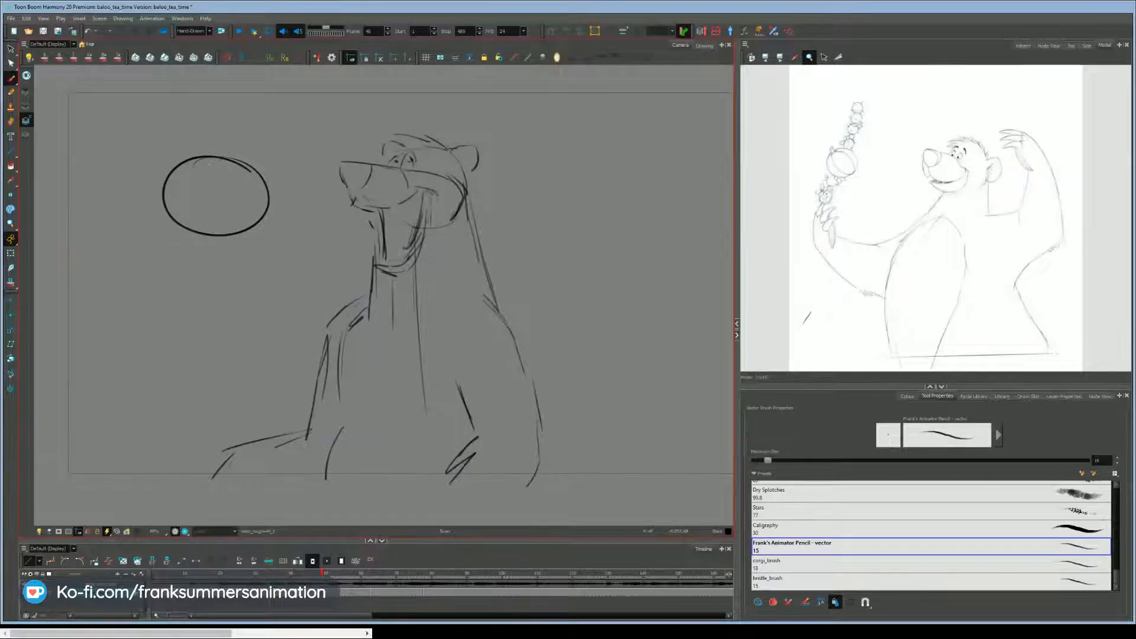
pyautogui.moveTo(207, 162); pyautogui.dragTo(201, 223)
pyautogui.moveTo(269, 204)
pyautogui.mouseDown()
pyautogui.moveTo(165, 191)
pyautogui.moveTo(186, 185)
pyautogui.moveTo(218, 202)
pyautogui.moveTo(228, 180)
pyautogui.mouseUp()
pyautogui.moveTo(185, 170)
pyautogui.mouseDown()
pyautogui.moveTo(194, 201)
pyautogui.moveTo(218, 205)
pyautogui.moveTo(213, 218)
pyautogui.mouseUp()
pyautogui.hotkey('ctrl', 'z')
pyautogui.hotkey('ctrl', 'z')
pyautogui.moveTo(132, 225); pyautogui.dragTo(228, 280)
pyautogui.press('Delete')
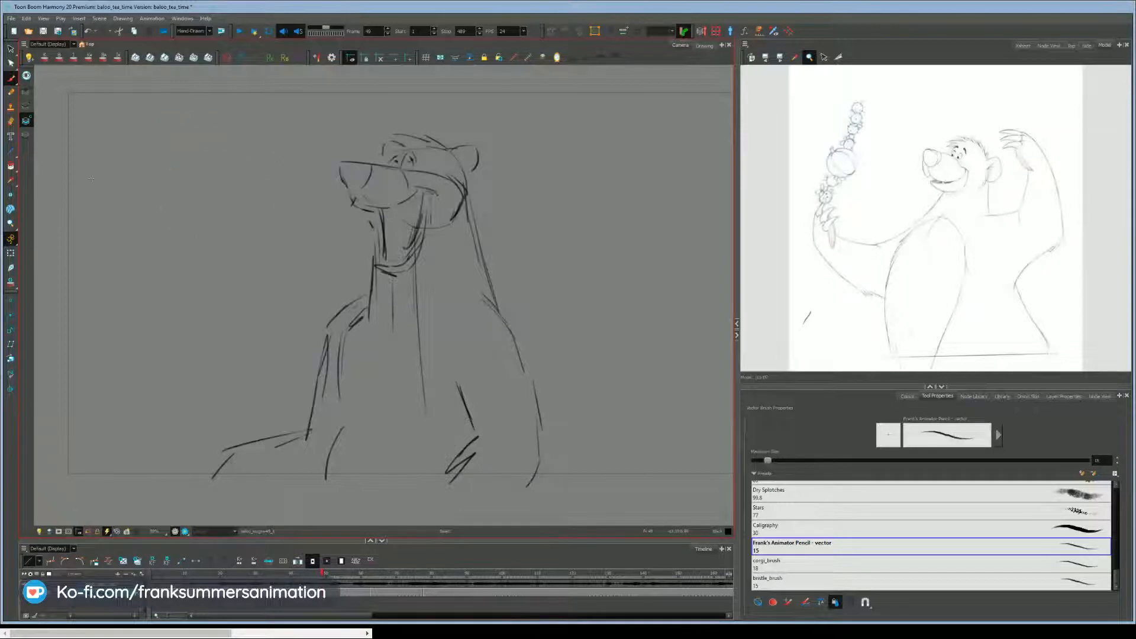
# On the Line Art layer, sketch an oval demo face with crossing guidelines, eyes, nose and mouth, and erase part of the guidelines.
pyautogui.press('l')
pyautogui.moveTo(225, 158)
pyautogui.mouseDown()
pyautogui.moveTo(240, 239)
pyautogui.moveTo(186, 155)
pyautogui.moveTo(226, 155)
pyautogui.moveTo(191, 225)
pyautogui.moveTo(198, 240)
pyautogui.mouseUp()
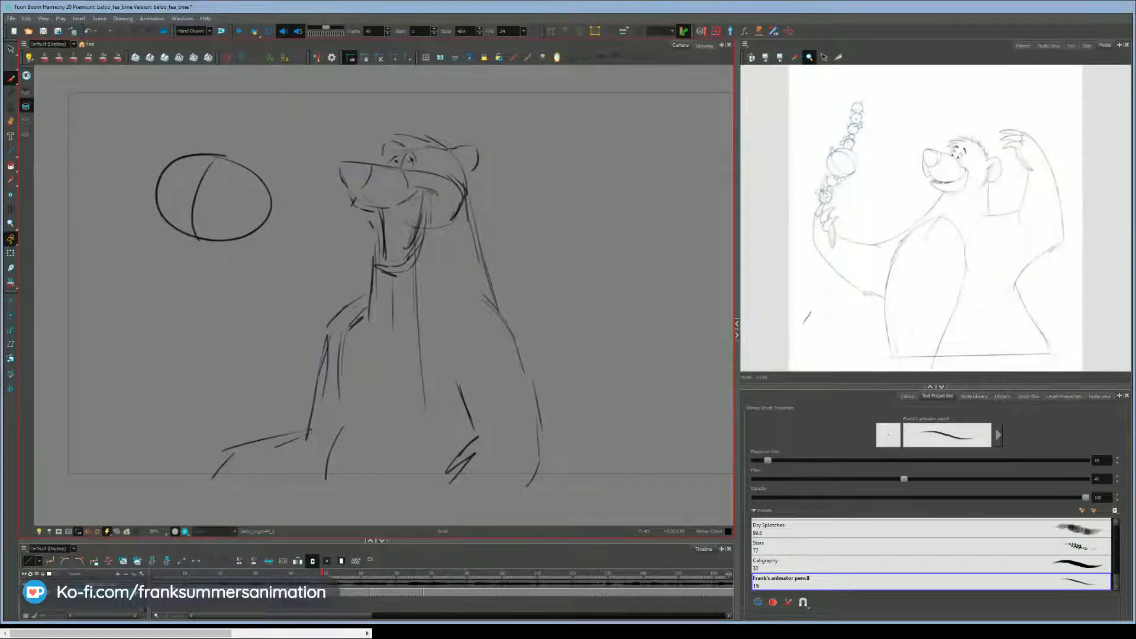
pyautogui.moveTo(168, 186); pyautogui.dragTo(277, 222)
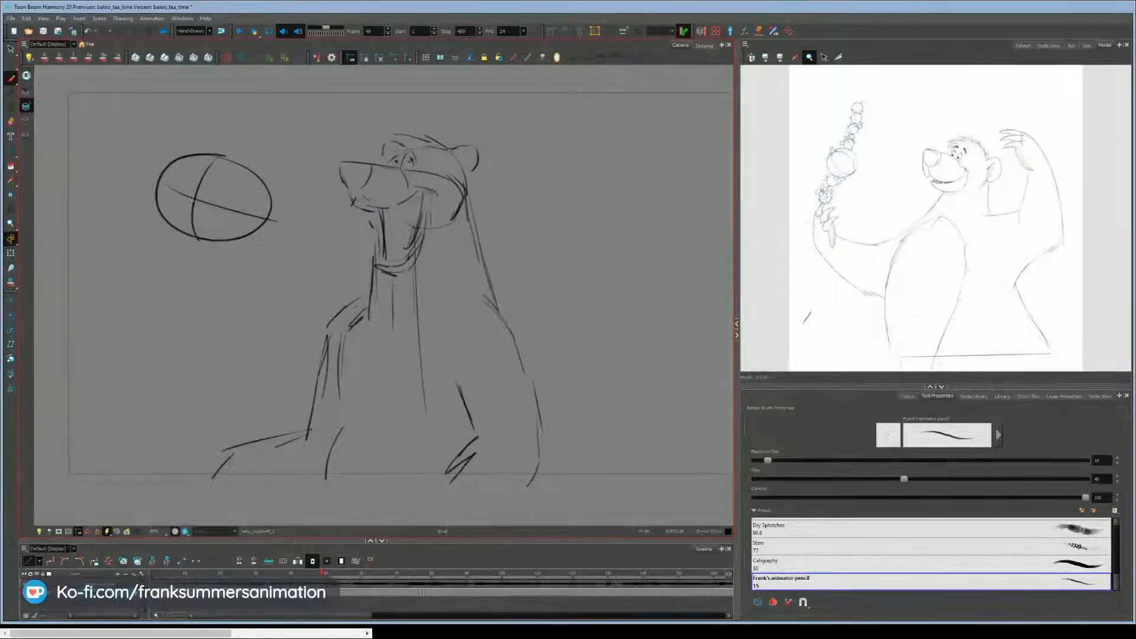
pyautogui.moveTo(189, 198)
pyautogui.mouseDown()
pyautogui.moveTo(220, 206)
pyautogui.moveTo(182, 191)
pyautogui.moveTo(209, 218)
pyautogui.moveTo(236, 213)
pyautogui.moveTo(210, 204)
pyautogui.mouseUp()
pyautogui.hotkey('alt', 'e')
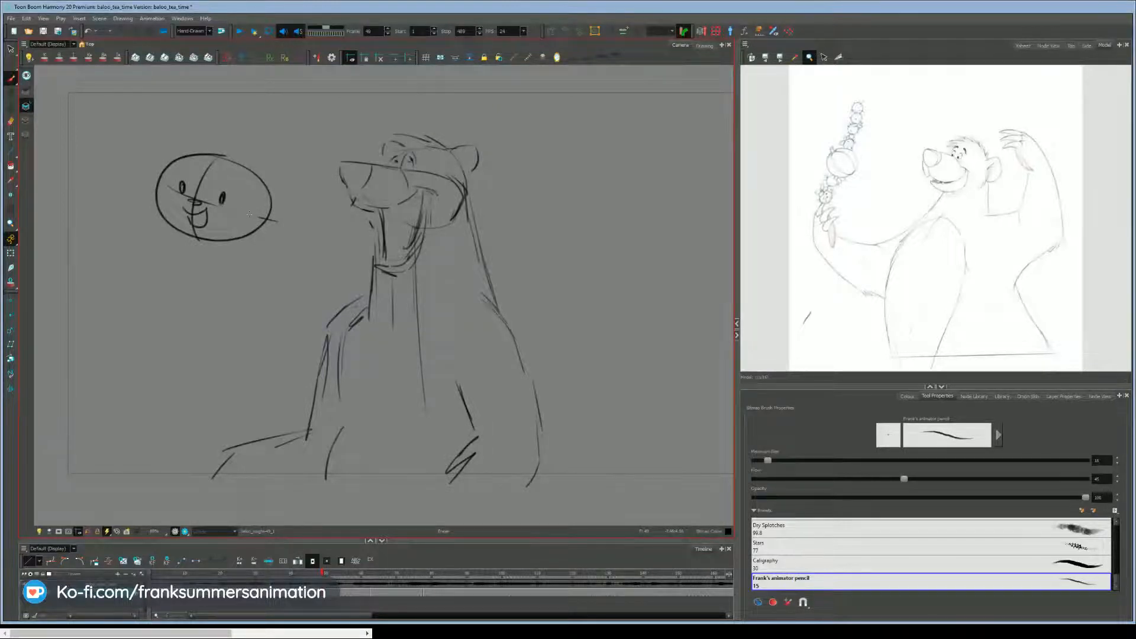
# Cut out and delete the oval demo face beside the bear.
pyautogui.hotkey('alt', 'z')
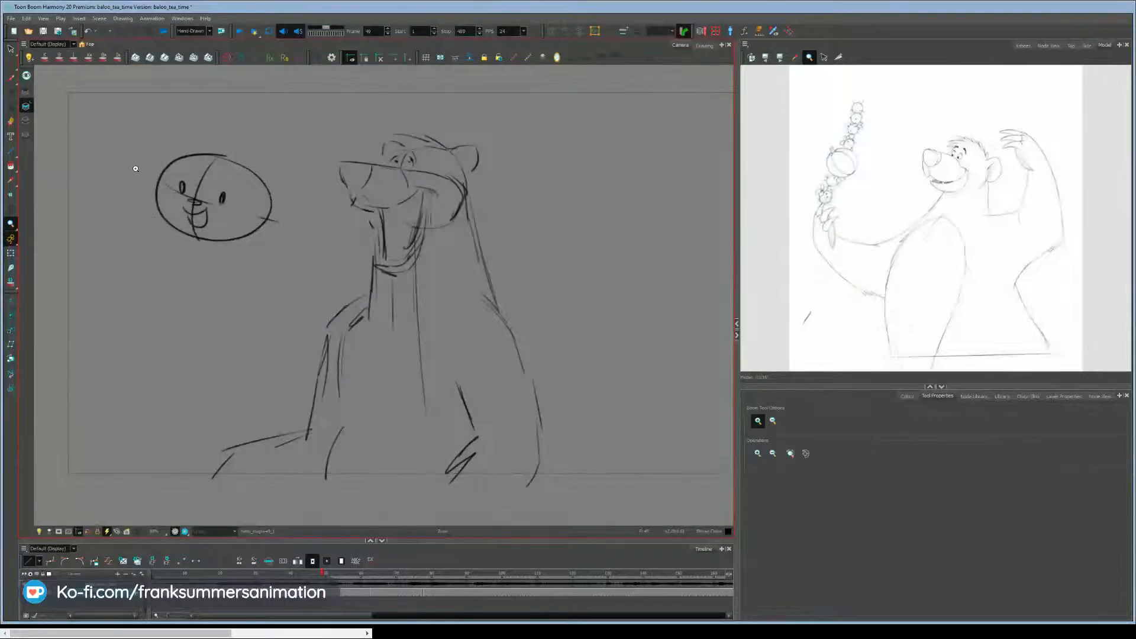
pyautogui.hotkey('alt', 't')
pyautogui.moveTo(130, 145); pyautogui.dragTo(132, 147)
pyautogui.press('Delete')
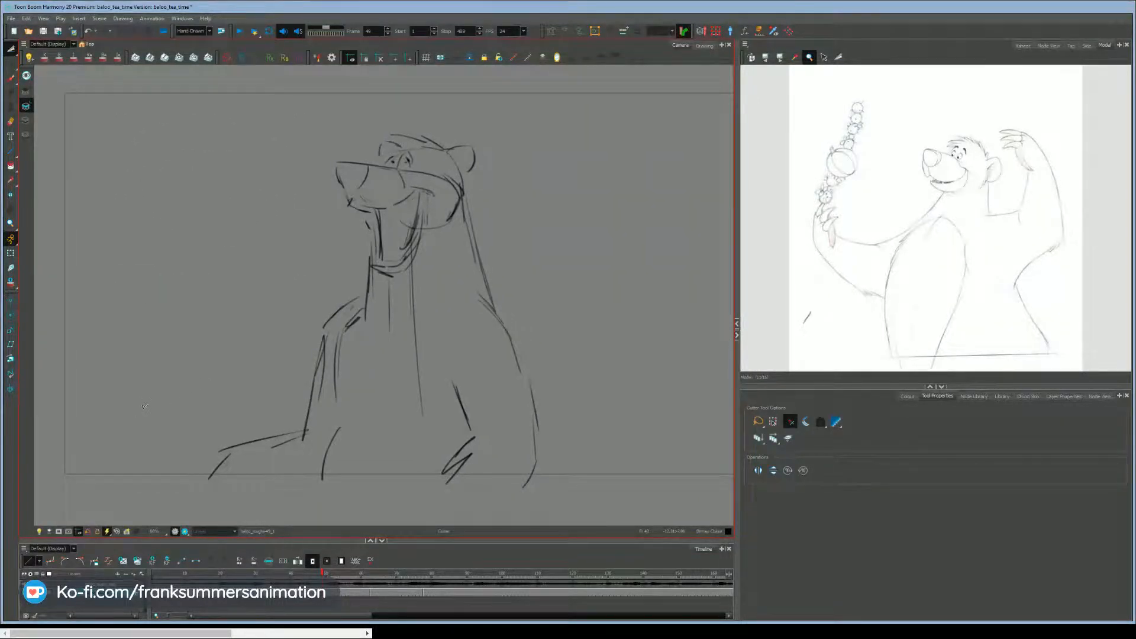
# Strengthen the in-between's outer near arm line from the shoulder down, and sketch the inner arm and forearm strokes.
pyautogui.hotkey('alt', 'b')
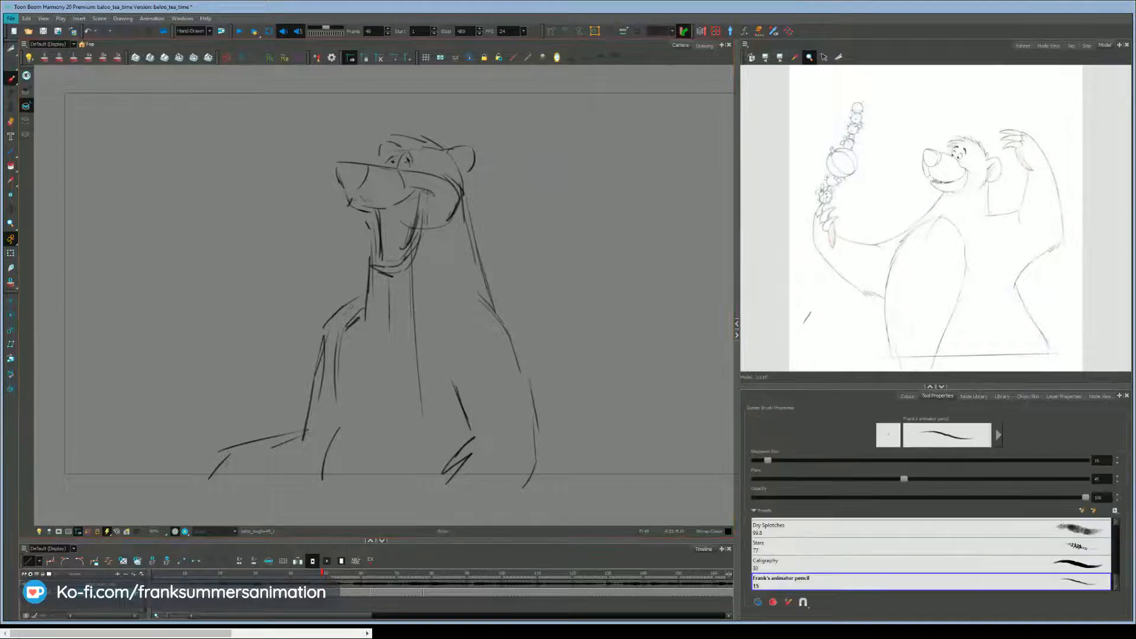
pyautogui.moveTo(479, 296)
pyautogui.mouseDown()
pyautogui.moveTo(511, 338)
pyautogui.moveTo(539, 444)
pyautogui.mouseUp()
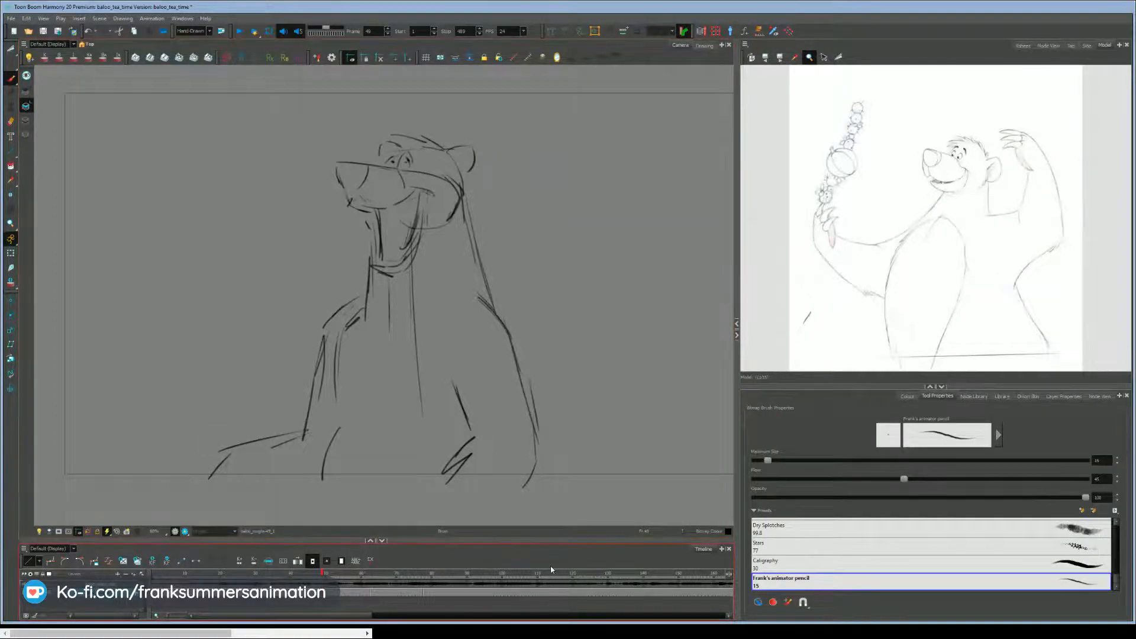
pyautogui.press('g')
pyautogui.press('f')
pyautogui.press('g')
pyautogui.moveTo(454, 394)
pyautogui.mouseDown()
pyautogui.moveTo(474, 445)
pyautogui.moveTo(525, 449)
pyautogui.mouseUp()
pyautogui.press('f')
pyautogui.moveTo(486, 437); pyautogui.dragTo(503, 454)
# Add small strokes to the in-between's upper lip, nose and ear, and flip through the neighbouring poses to check them.
pyautogui.moveTo(387, 205); pyautogui.dragTo(379, 214)
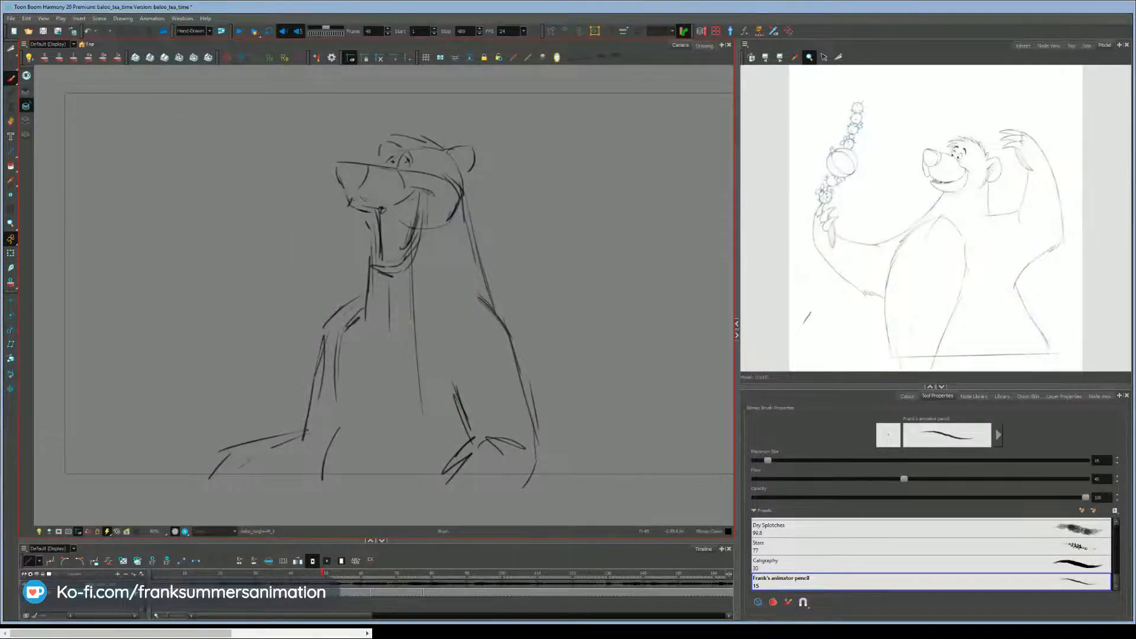
pyautogui.moveTo(363, 172); pyautogui.dragTo(351, 184)
pyautogui.moveTo(445, 152); pyautogui.dragTo(461, 185)
pyautogui.press('g')
pyautogui.press('f')
pyautogui.press('g')
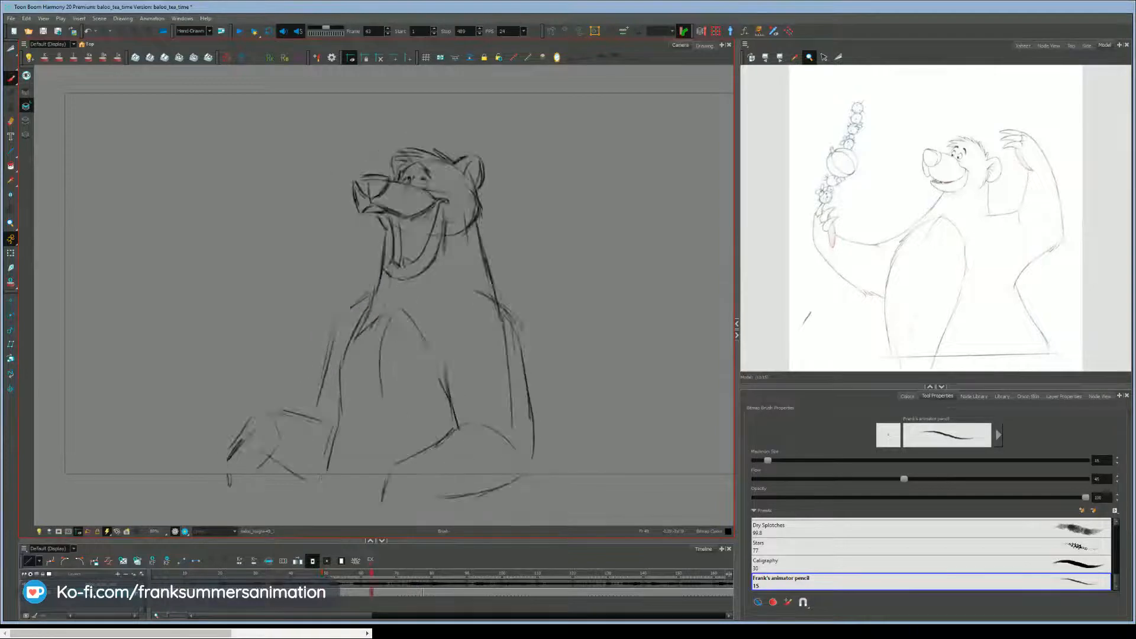
pyautogui.press('f')
pyautogui.press('g')
pyautogui.press('g')
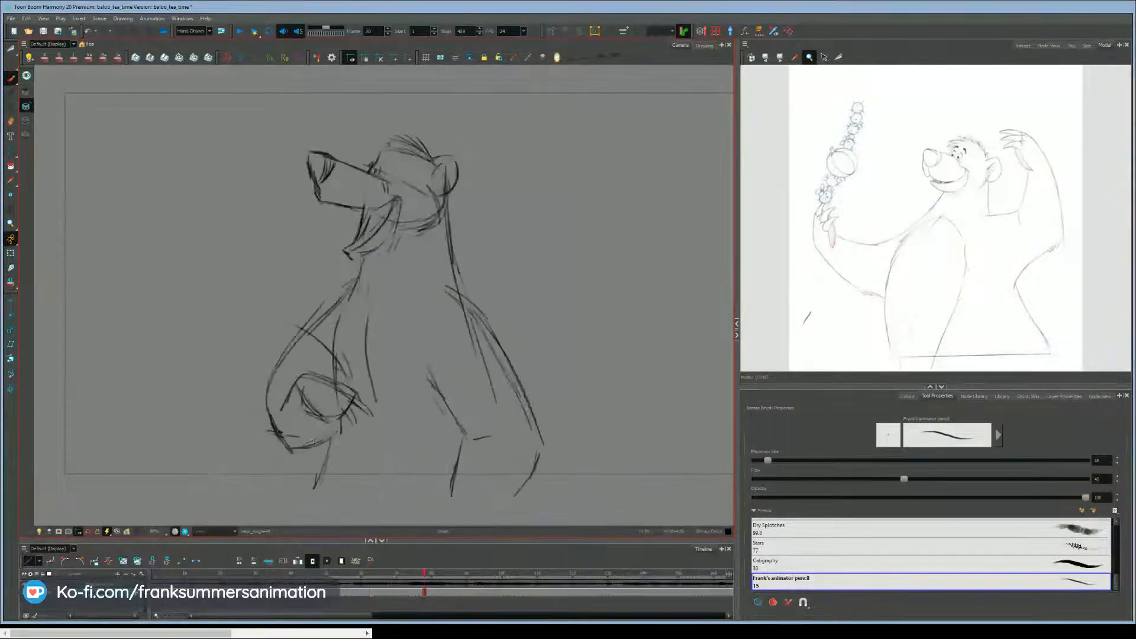
# Add a chest line, a vertical belly line and a horizontal belly guideline to the laughing pose with the raised muzzle.
pyautogui.moveTo(370, 309); pyautogui.dragTo(394, 361)
pyautogui.moveTo(413, 398); pyautogui.dragTo(417, 450)
pyautogui.press('g')
pyautogui.press('f')
pyautogui.press('f')
pyautogui.press('g')
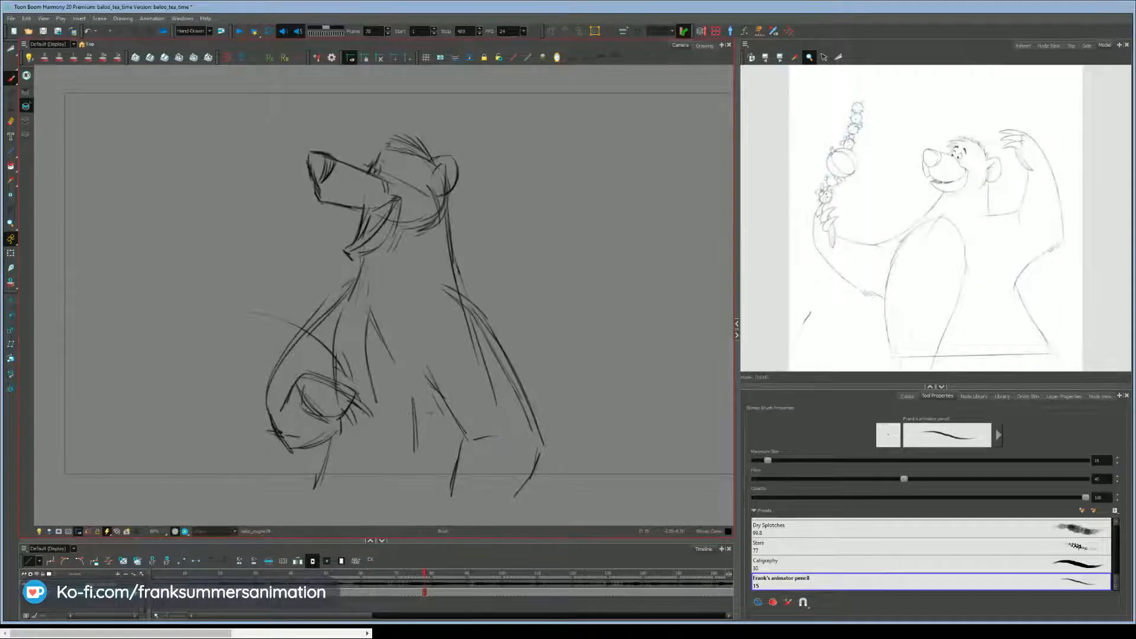
pyautogui.moveTo(429, 413); pyautogui.dragTo(358, 413)
pyautogui.press('f')
pyautogui.press('g')
# Draw a guideline across the laughing pose's head, clean up the eye area, and sketch the eye and brow.
pyautogui.moveTo(382, 150)
pyautogui.mouseDown()
pyautogui.moveTo(420, 161)
pyautogui.moveTo(417, 189)
pyautogui.moveTo(429, 197)
pyautogui.mouseUp()
pyautogui.press('e')
pyautogui.moveTo(368, 163); pyautogui.dragTo(382, 174)
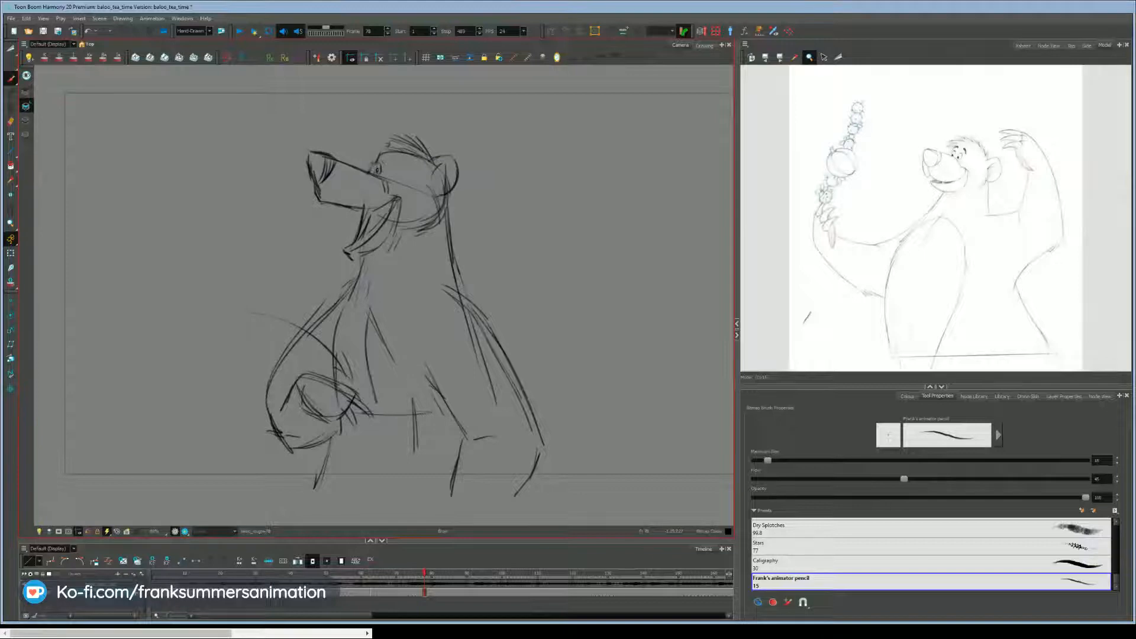
pyautogui.moveTo(388, 153); pyautogui.dragTo(380, 164)
# Flip back and forth between the raised-muzzle laughing pose and its neighbouring poses to compare the movement.
pyautogui.press('g')
pyautogui.press('f')
pyautogui.press('f')
pyautogui.press('g')
pyautogui.press('f')
pyautogui.press('g')
pyautogui.click(424, 593)
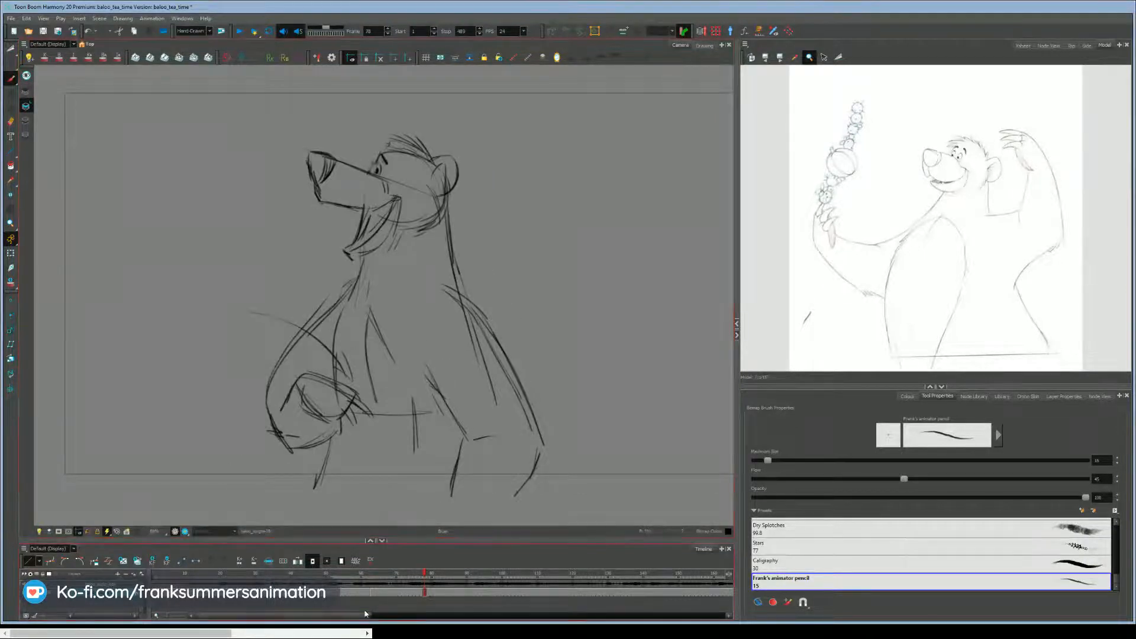
pyautogui.press('g')
pyautogui.press('f')
pyautogui.press('f')
pyautogui.press('g')
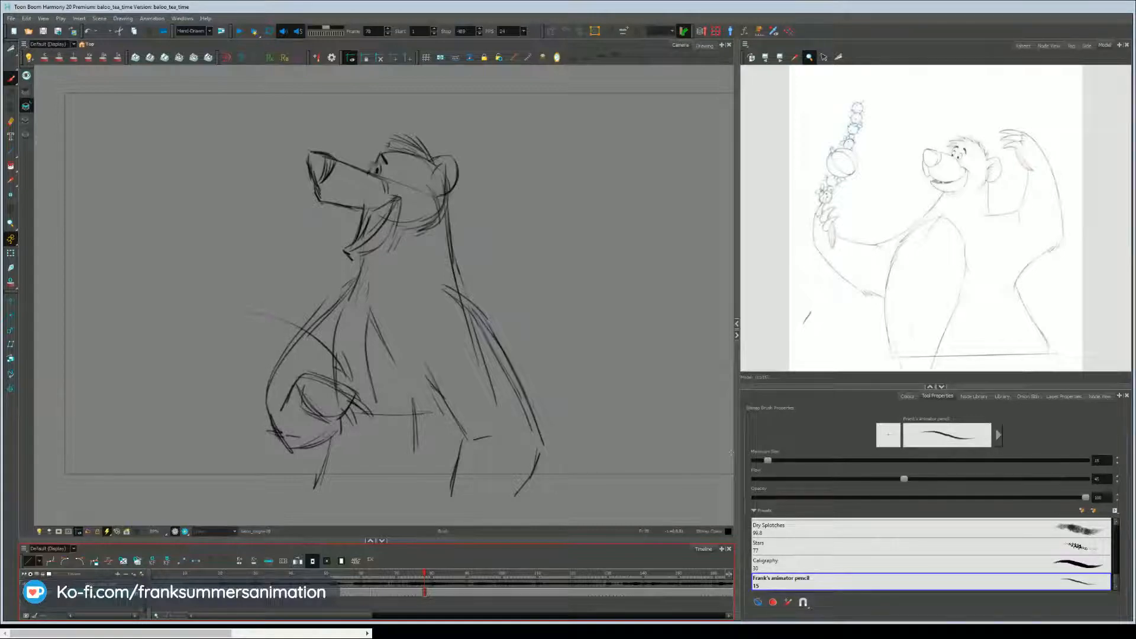
pyautogui.click(131, 609)
# Darken the raised-muzzle laughing pose's outer arm line from the shoulder, and reinforce both lines of the forearm.
pyautogui.press('f')
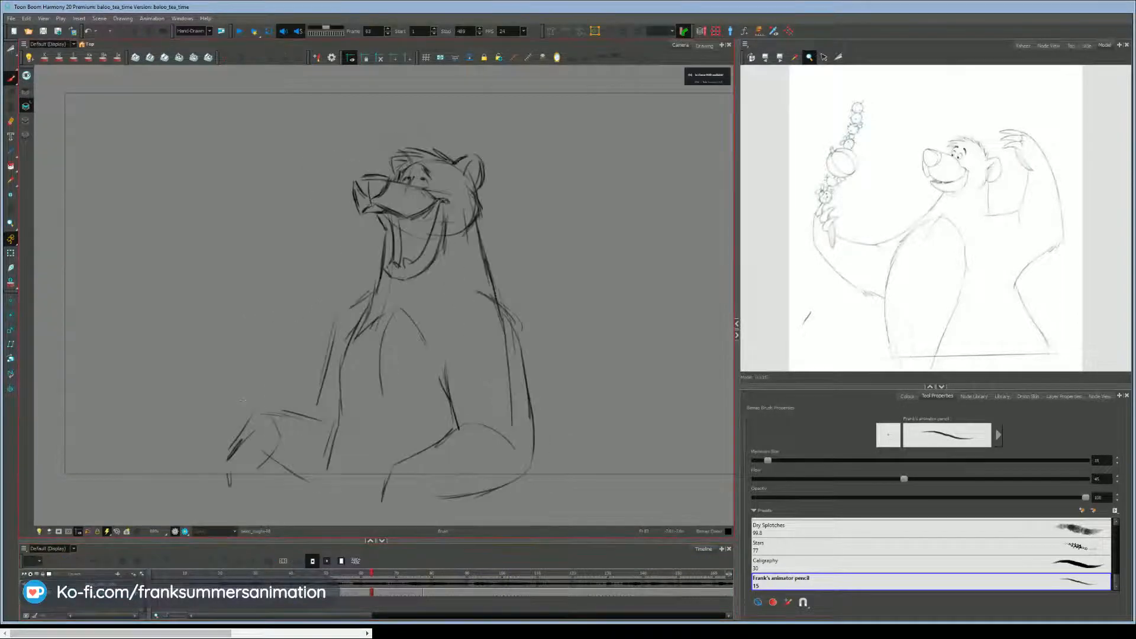
pyautogui.press('g')
pyautogui.moveTo(446, 287)
pyautogui.mouseDown()
pyautogui.moveTo(472, 306)
pyautogui.moveTo(527, 397)
pyautogui.mouseUp()
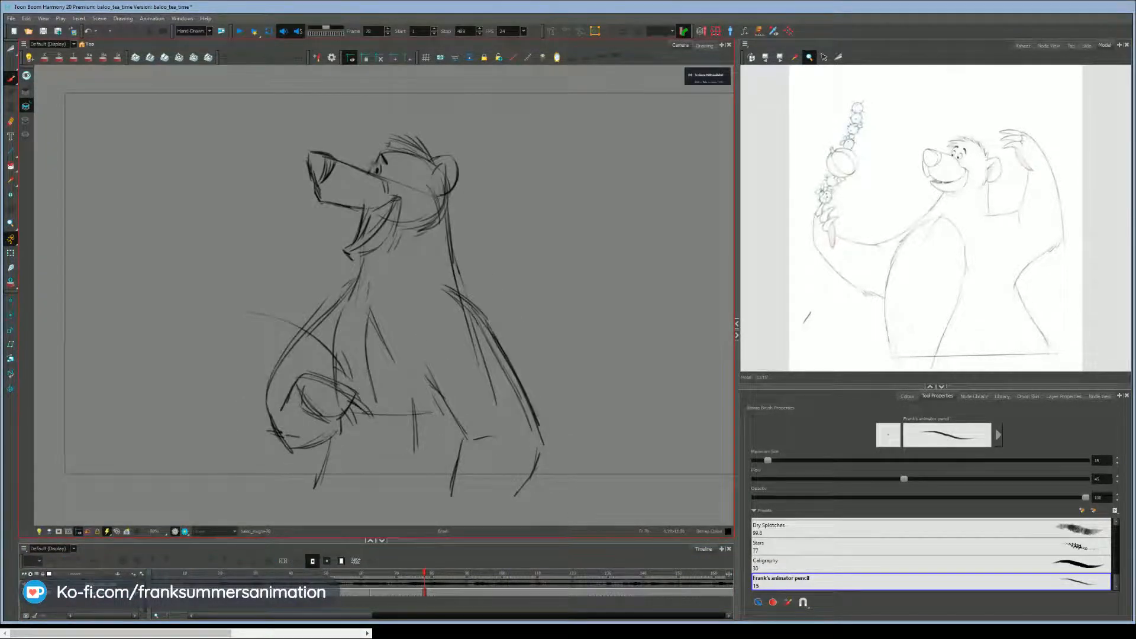
pyautogui.moveTo(542, 455); pyautogui.dragTo(522, 504)
pyautogui.moveTo(466, 450); pyautogui.dragTo(455, 499)
# Go back to the hunched breakdown drawing and strengthen the front line of its muzzle.
pyautogui.press('g')
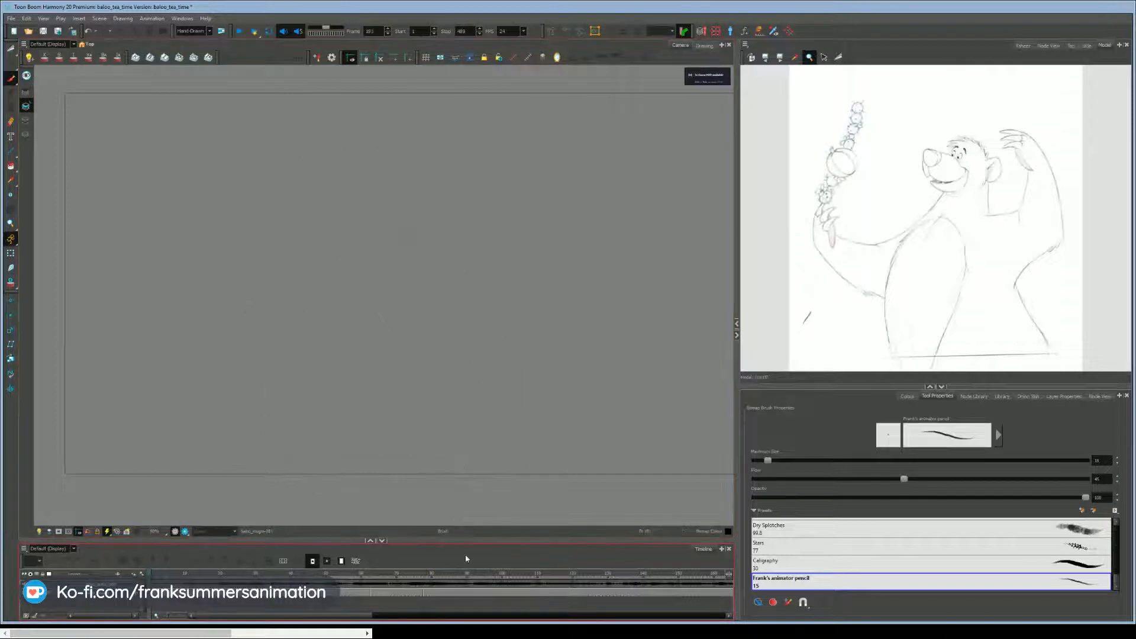
pyautogui.press('f')
pyautogui.press('f')
pyautogui.press('g')
pyautogui.click(282, 574)
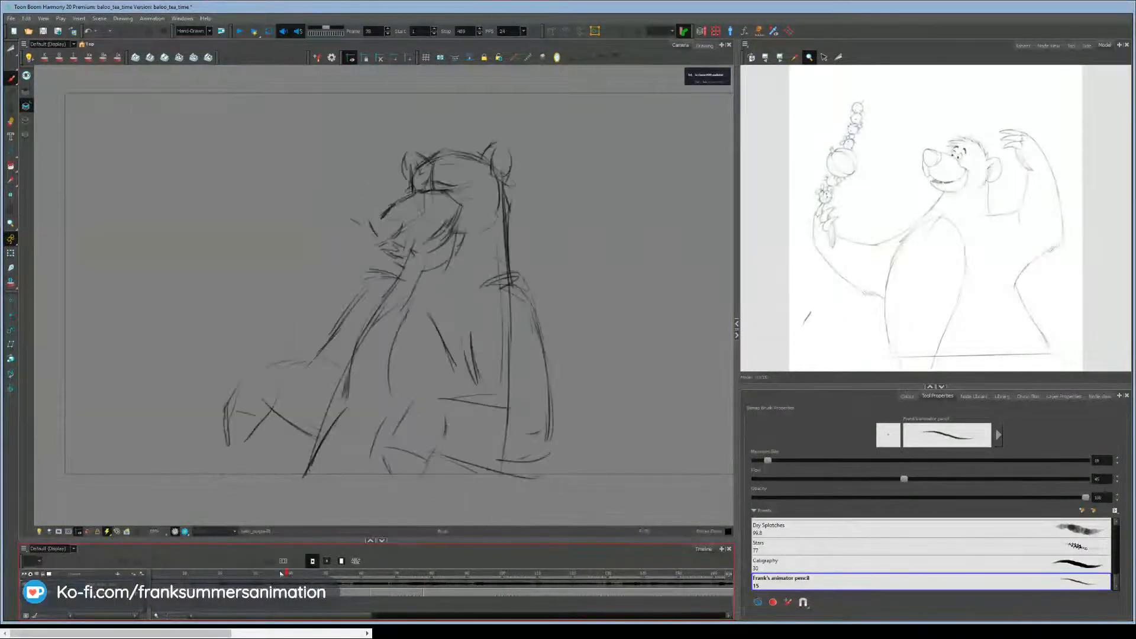
pyautogui.moveTo(371, 222); pyautogui.dragTo(387, 255)
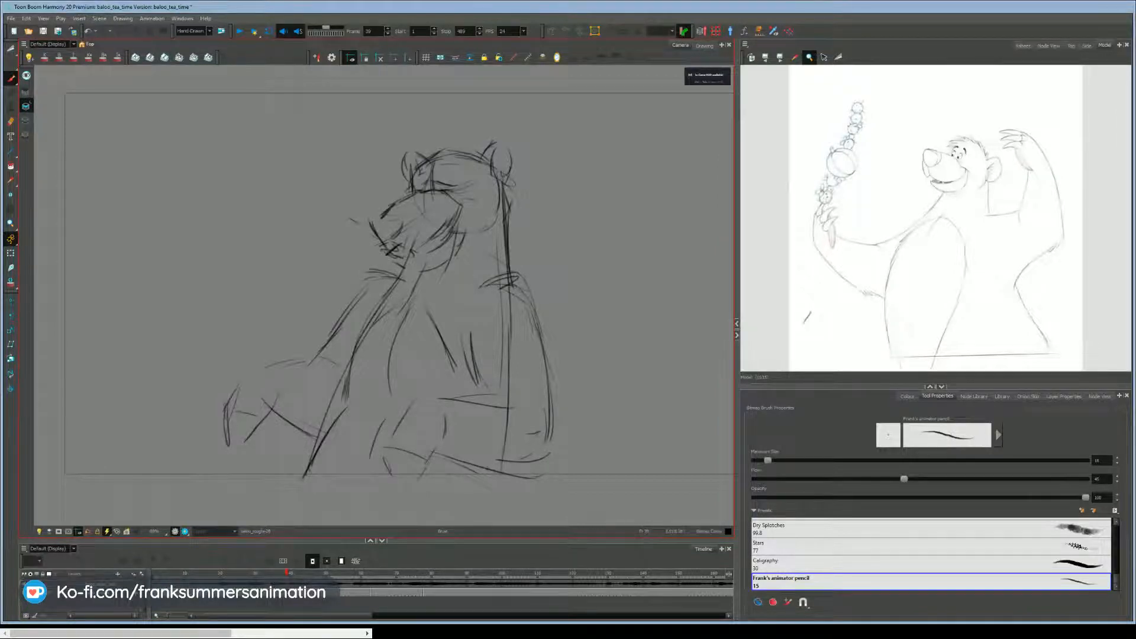
# Flip through the key poses, and add the ear and an eye stroke to the first pose's head.
pyautogui.press('f')
pyautogui.press('g')
pyautogui.press('f')
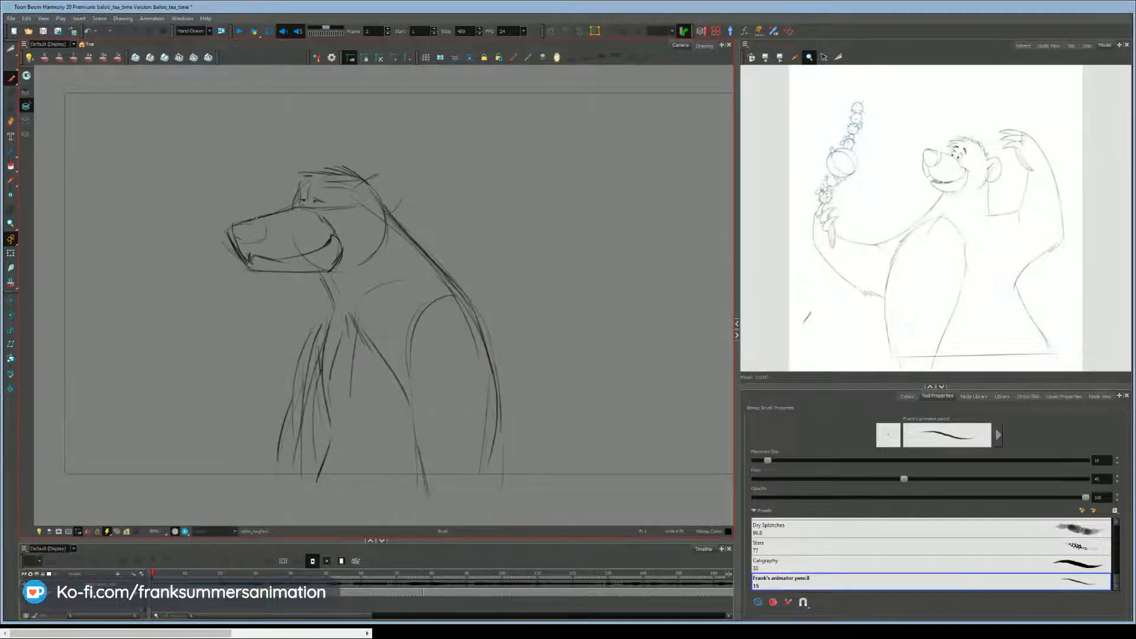
pyautogui.press('g')
pyautogui.press('f')
pyautogui.press('g')
pyautogui.press('f')
pyautogui.press('g')
pyautogui.press('f')
pyautogui.press('g')
pyautogui.press('g')
pyautogui.press('g')
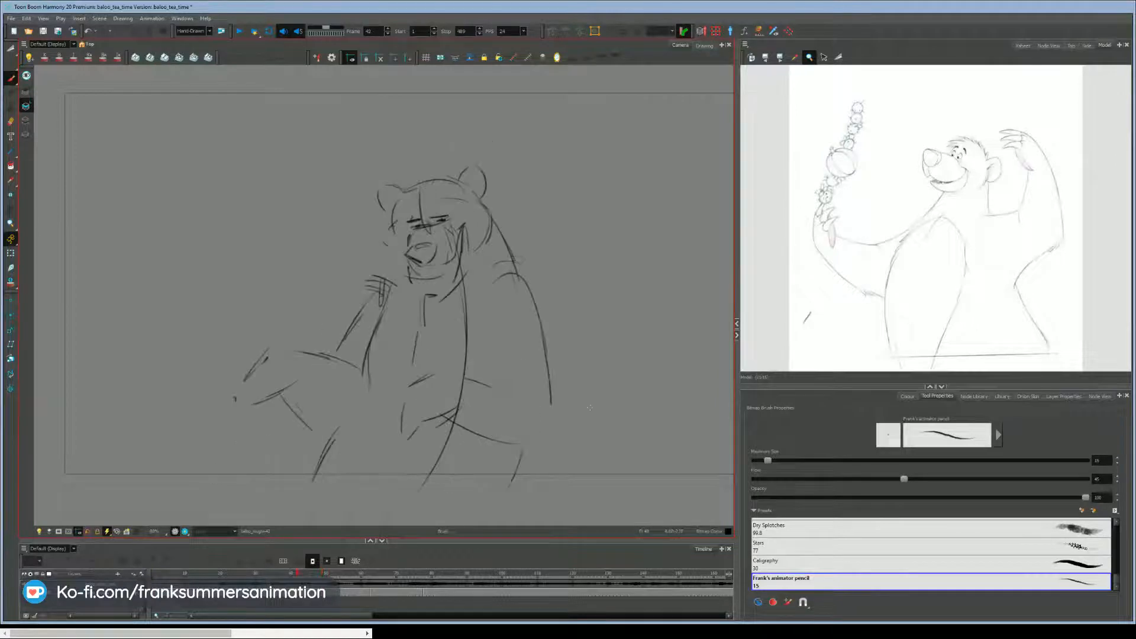
pyautogui.moveTo(363, 180)
pyautogui.mouseDown()
pyautogui.moveTo(391, 169)
pyautogui.moveTo(393, 210)
pyautogui.moveTo(374, 191)
pyautogui.moveTo(388, 207)
pyautogui.mouseUp()
pyautogui.moveTo(300, 188); pyautogui.dragTo(302, 202)
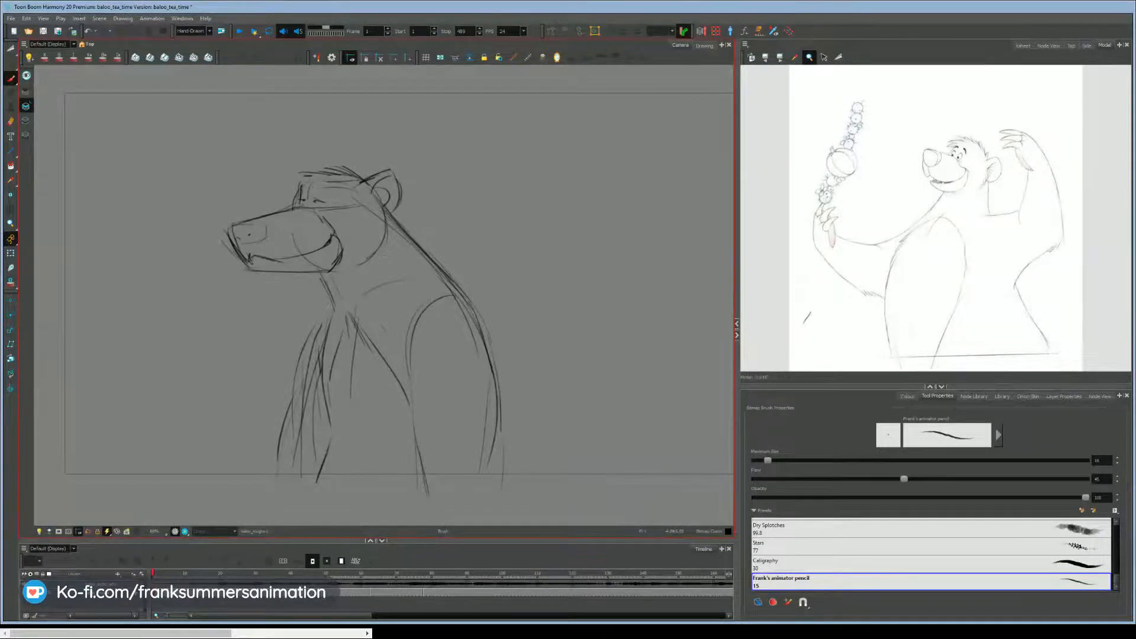
# Browse through the reference sketches in the Model view to the drawing of the bear pulling a small figure by the arms.
pyautogui.click(780, 57)
pyautogui.click(780, 57)
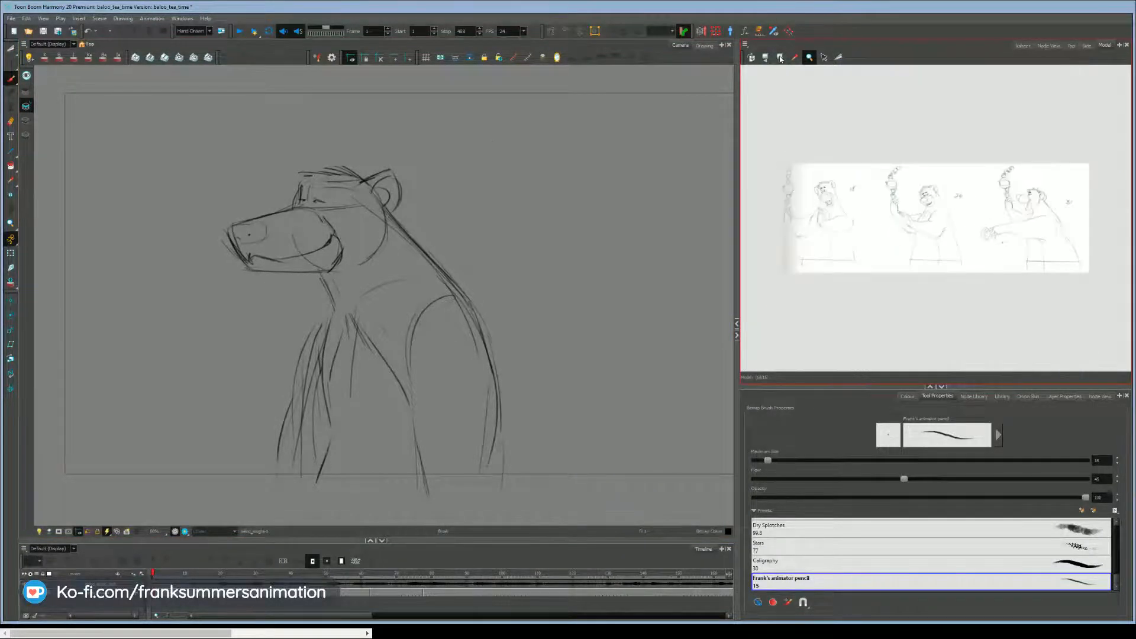
pyautogui.click(779, 58)
pyautogui.click(779, 59)
pyautogui.click(778, 62)
pyautogui.click(778, 60)
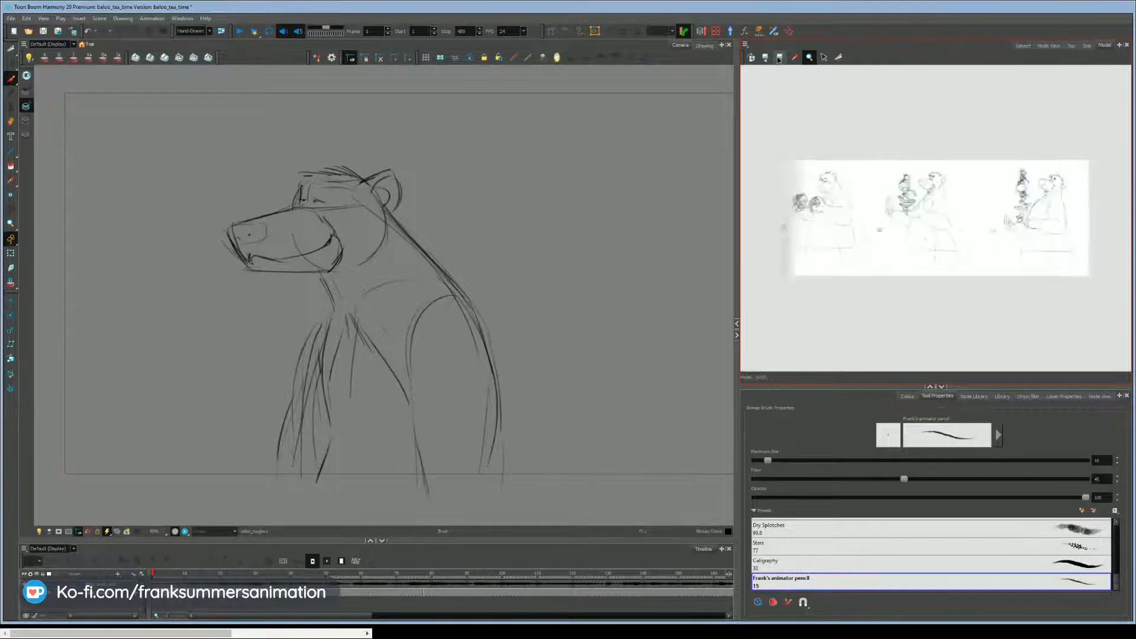
pyautogui.click(779, 59)
pyautogui.click(779, 60)
pyautogui.click(779, 59)
pyautogui.click(780, 59)
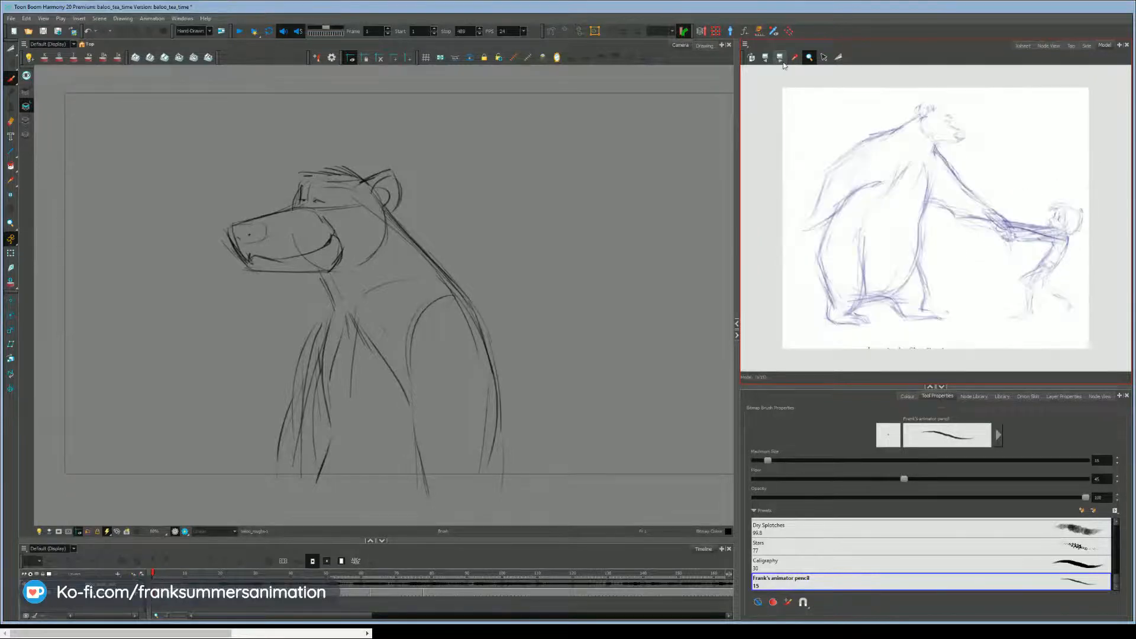
# Frame the full standing bear in the reference sketch and enlarge the Model view vertically.
pyautogui.click(863, 262)
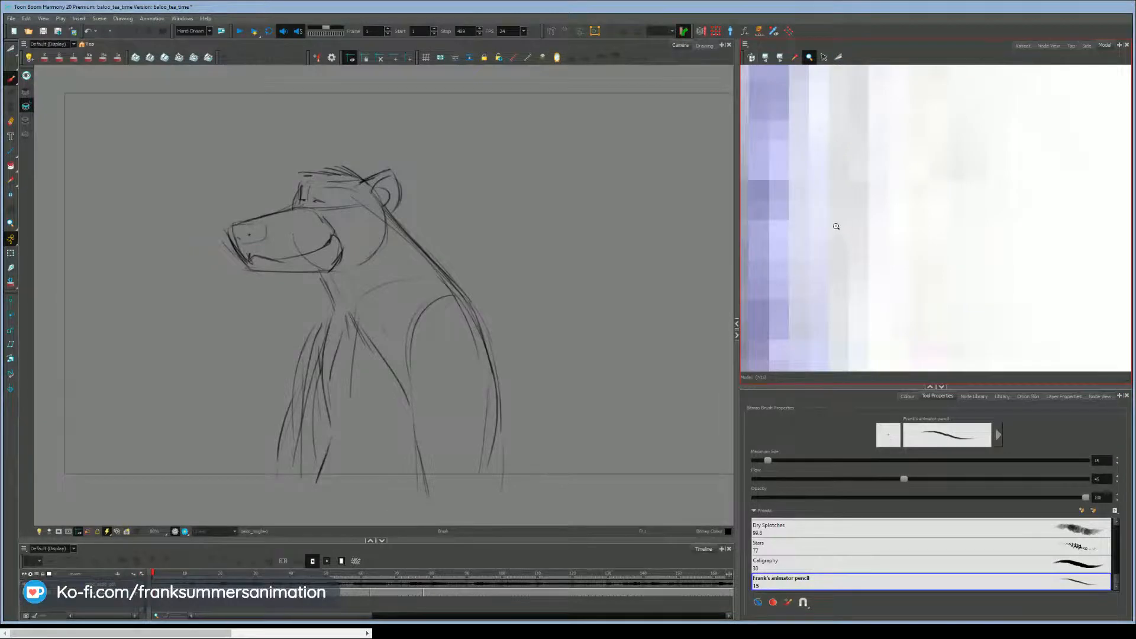
pyautogui.scroll(-5, 834, 225)
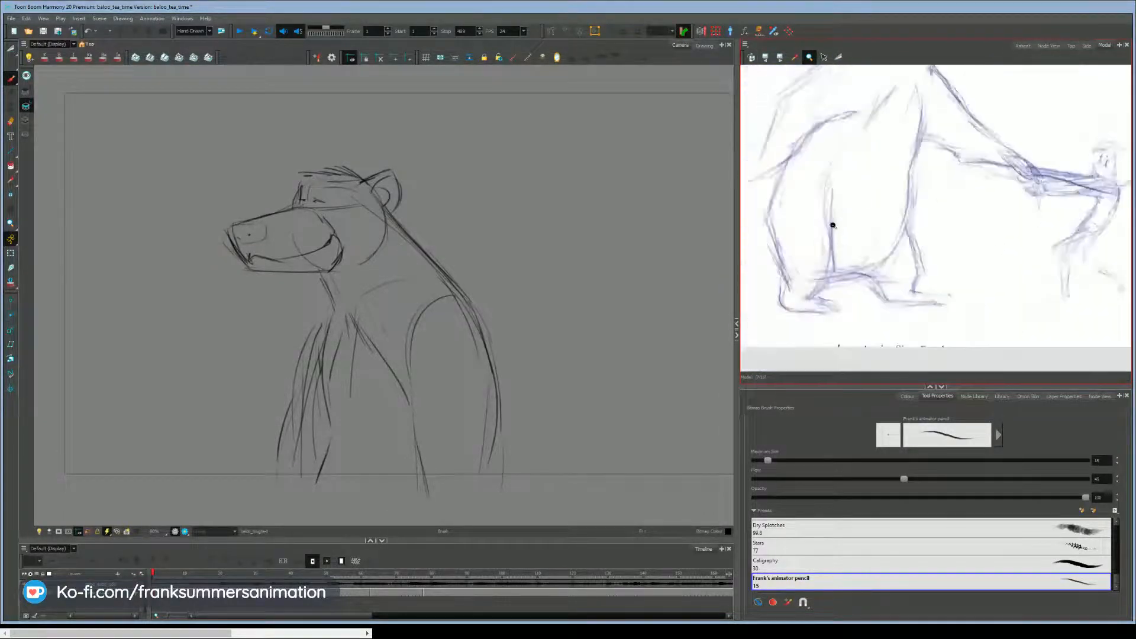
pyautogui.scroll(3, 829, 233)
pyautogui.moveTo(832, 244); pyautogui.dragTo(832, 264)
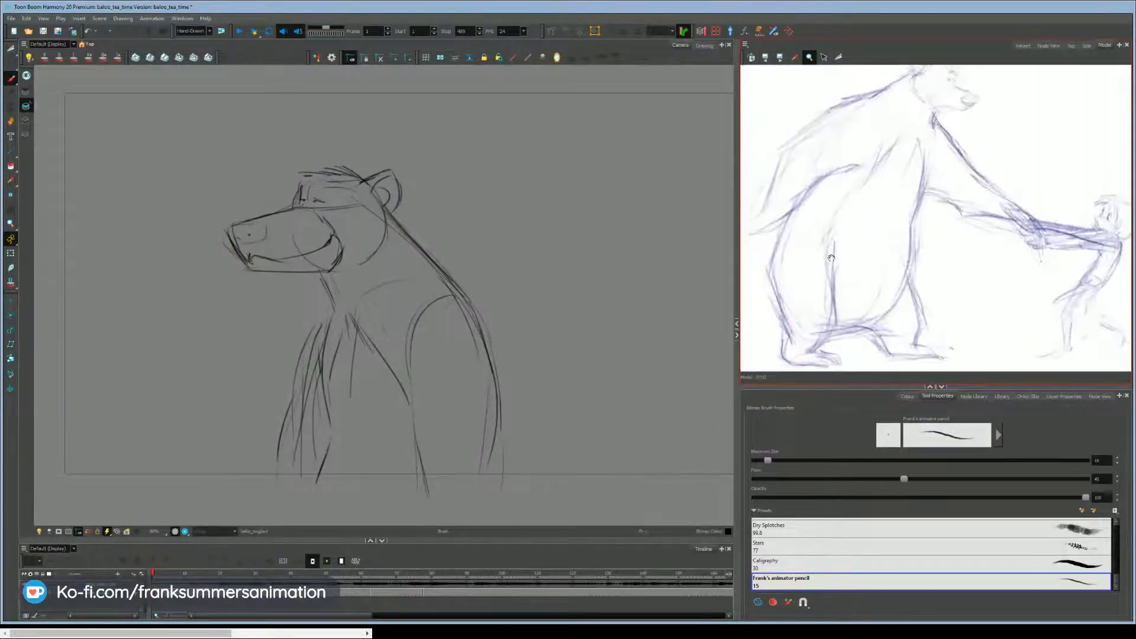
pyautogui.moveTo(840, 387); pyautogui.dragTo(840, 443)
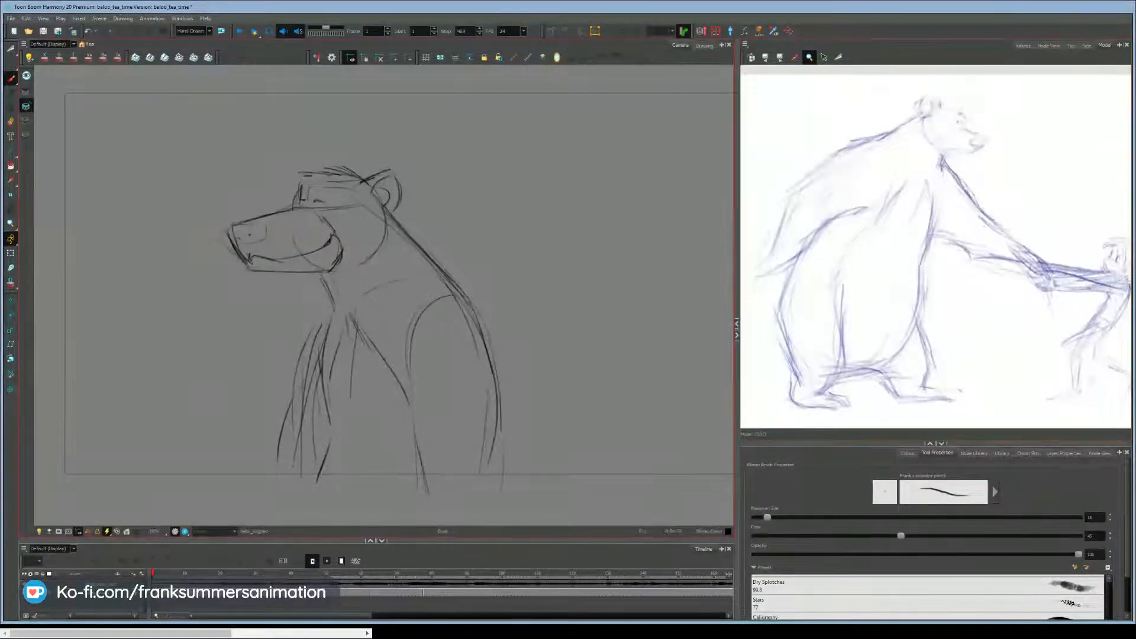
# Strengthen the throat line below the jaw on the first pose with the brush.
pyautogui.hotkey('alt', 'b')
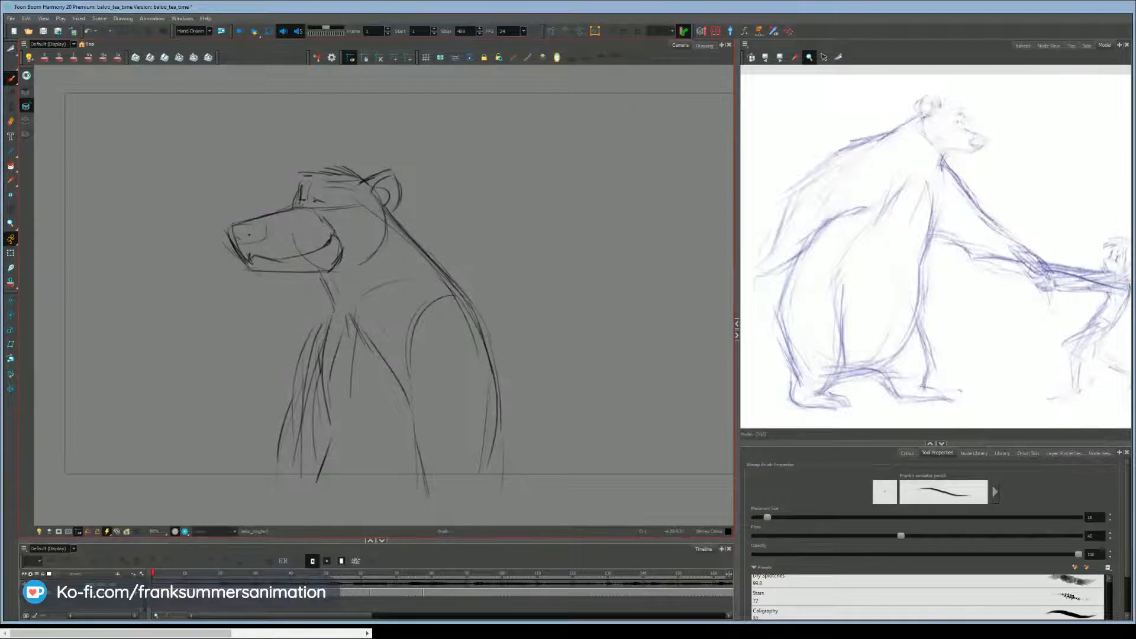
pyautogui.moveTo(318, 276); pyautogui.dragTo(332, 318)
pyautogui.press('g')
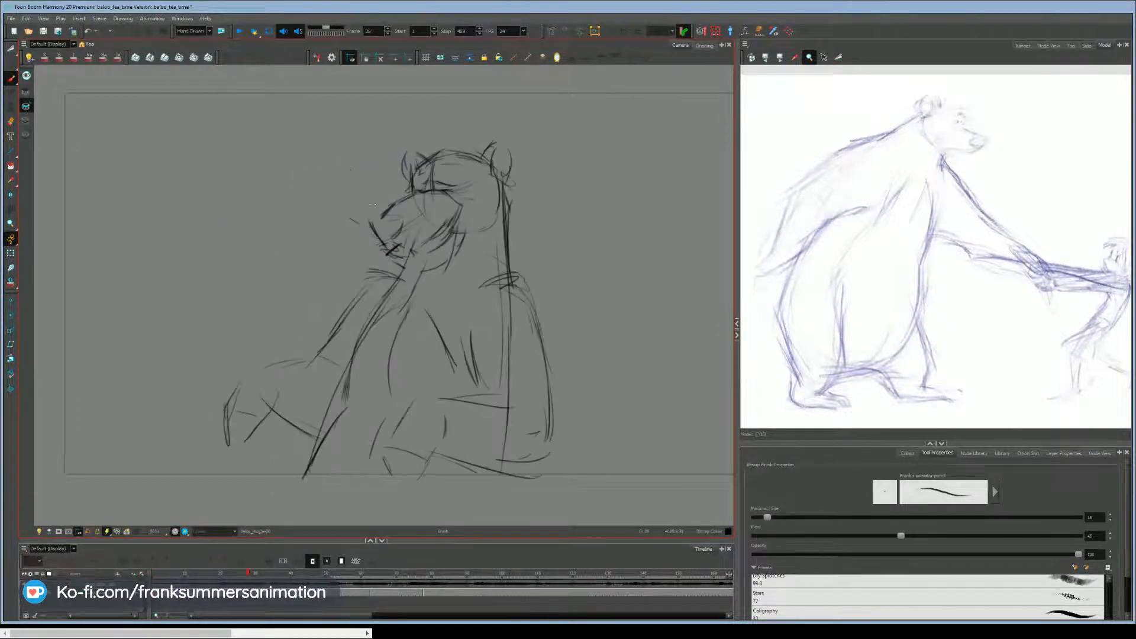
# Go to the hunched pose and reinforce its cheek line, the front neck line beside the muzzle, and the nearer ear.
pyautogui.press('f')
pyautogui.press('g')
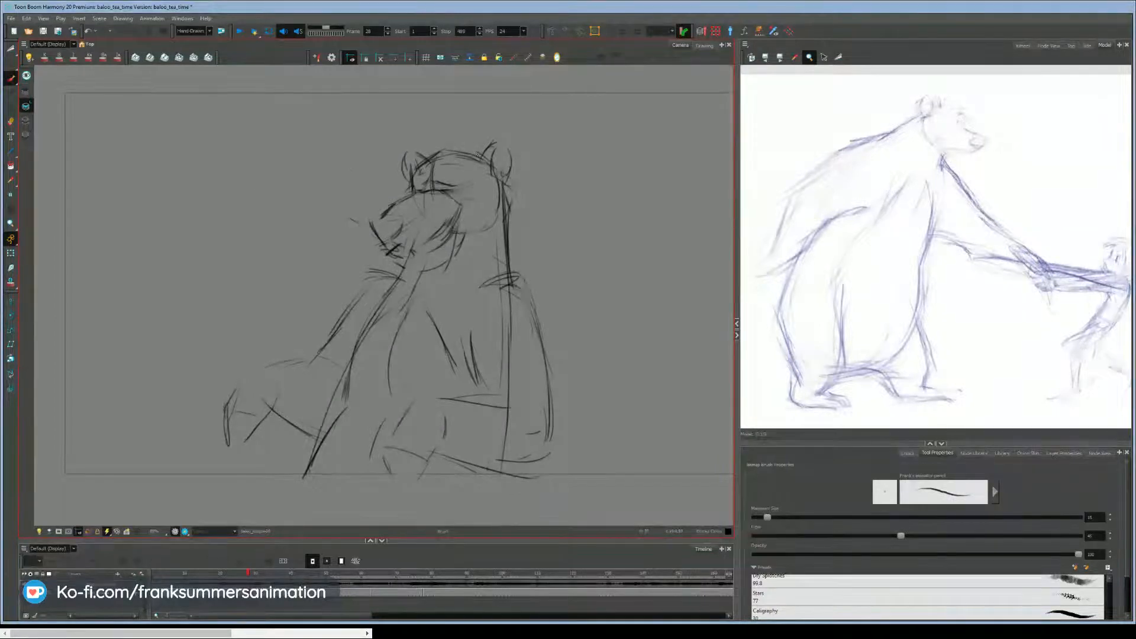
pyautogui.press('g')
pyautogui.press('f')
pyautogui.press('g')
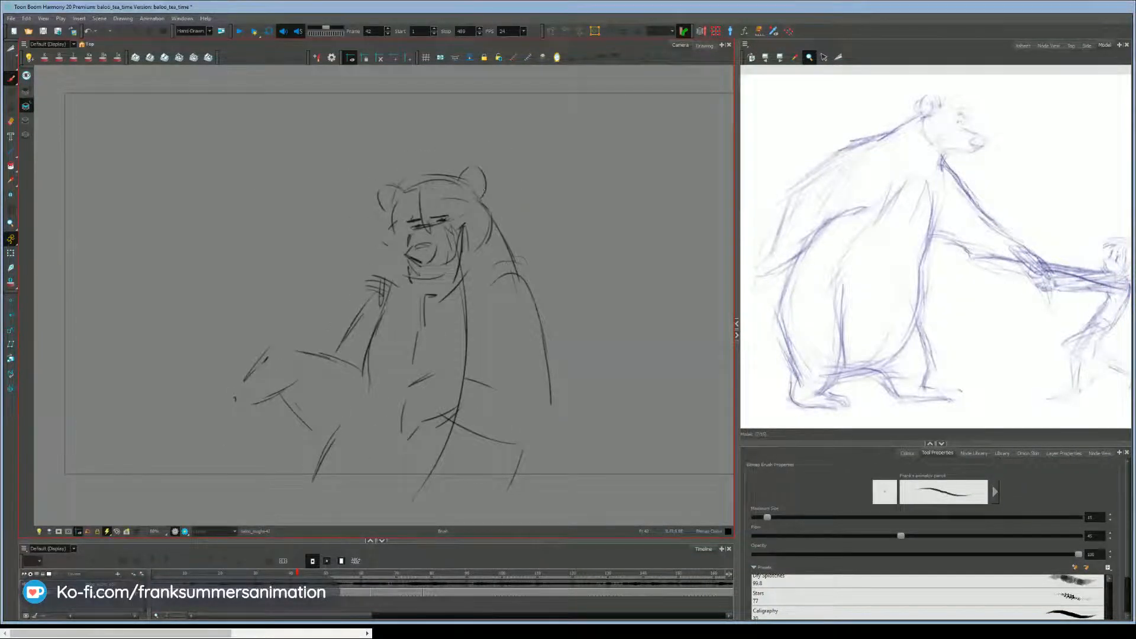
pyautogui.moveTo(482, 206)
pyautogui.mouseDown()
pyautogui.moveTo(453, 220)
pyautogui.moveTo(497, 234)
pyautogui.mouseUp()
pyautogui.moveTo(394, 253)
pyautogui.mouseDown()
pyautogui.moveTo(379, 282)
pyautogui.moveTo(390, 281)
pyautogui.mouseUp()
pyautogui.press('f')
pyautogui.press('g')
pyautogui.moveTo(466, 171); pyautogui.dragTo(473, 190)
# Draw the outer contour of the hunched pose's near arm down to the elbow and the underside of its forearm, checking neighbouring poses.
pyautogui.press('g')
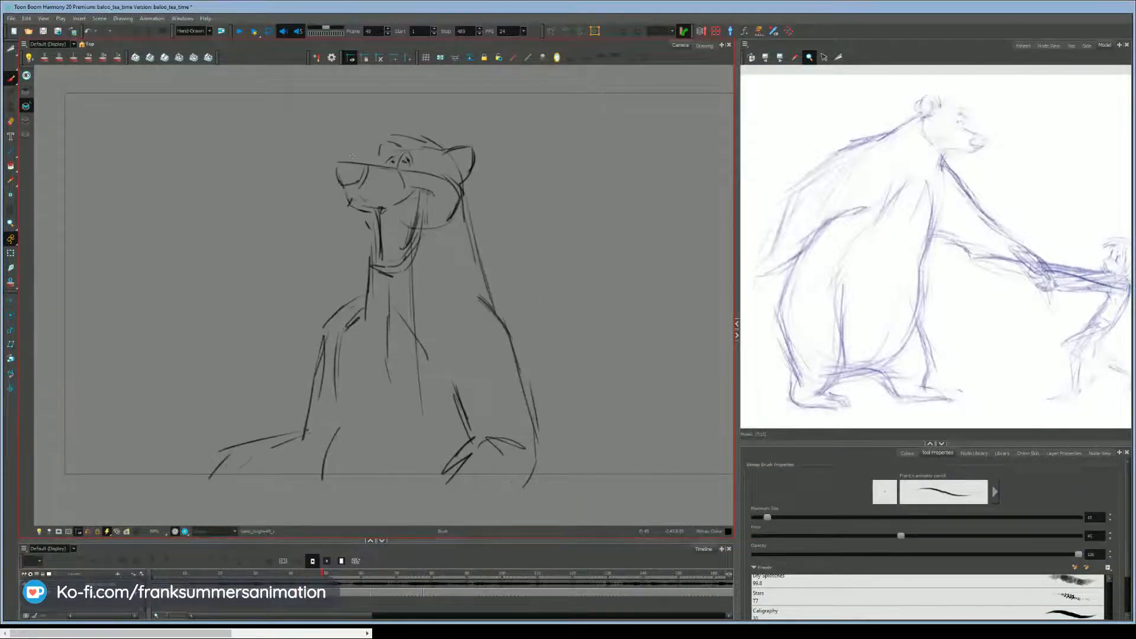
pyautogui.press('f')
pyautogui.press('f')
pyautogui.press('g')
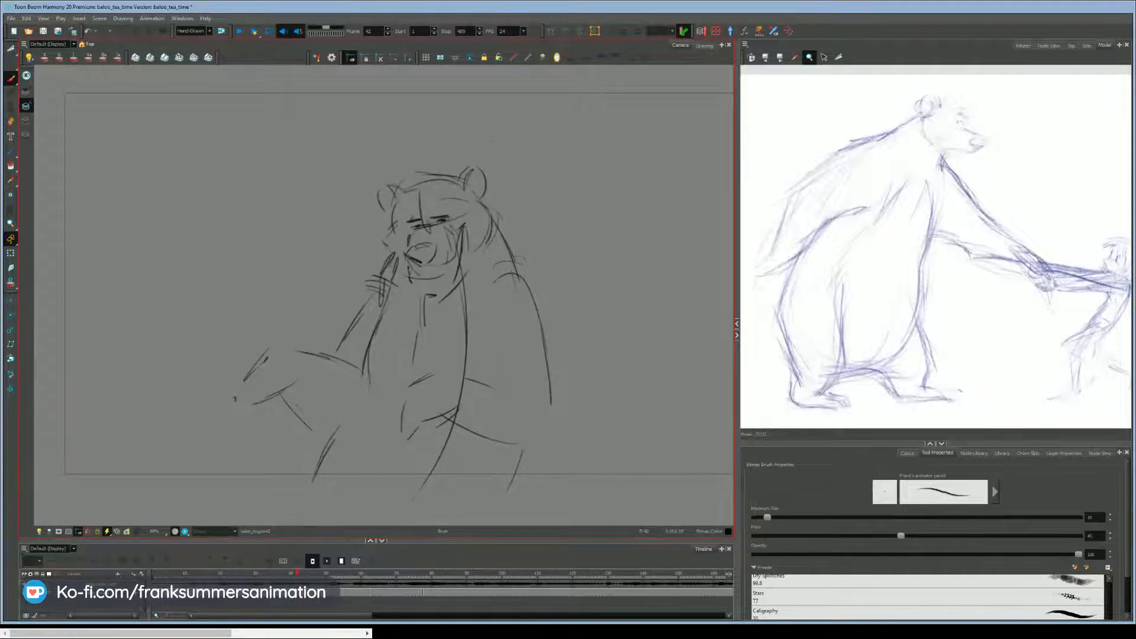
pyautogui.press('f')
pyautogui.press('g')
pyautogui.moveTo(543, 313); pyautogui.dragTo(552, 439)
pyautogui.press('f')
pyautogui.press('g')
pyautogui.moveTo(473, 432); pyautogui.dragTo(515, 442)
# Add the upper forearm line and the inner upper-arm line to the hunched pose's near arm, flipping to compare.
pyautogui.press('f')
pyautogui.press('g')
pyautogui.moveTo(456, 377); pyautogui.dragTo(506, 385)
pyautogui.press('f')
pyautogui.press('g')
pyautogui.moveTo(485, 344); pyautogui.dragTo(494, 379)
pyautogui.press('f')
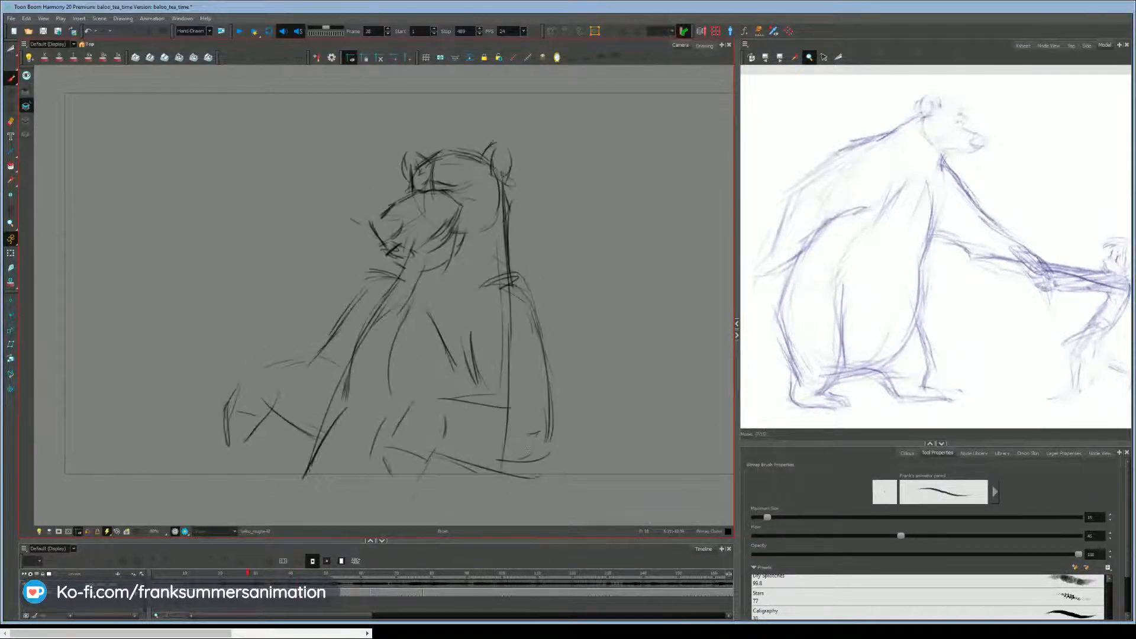
pyautogui.press('g')
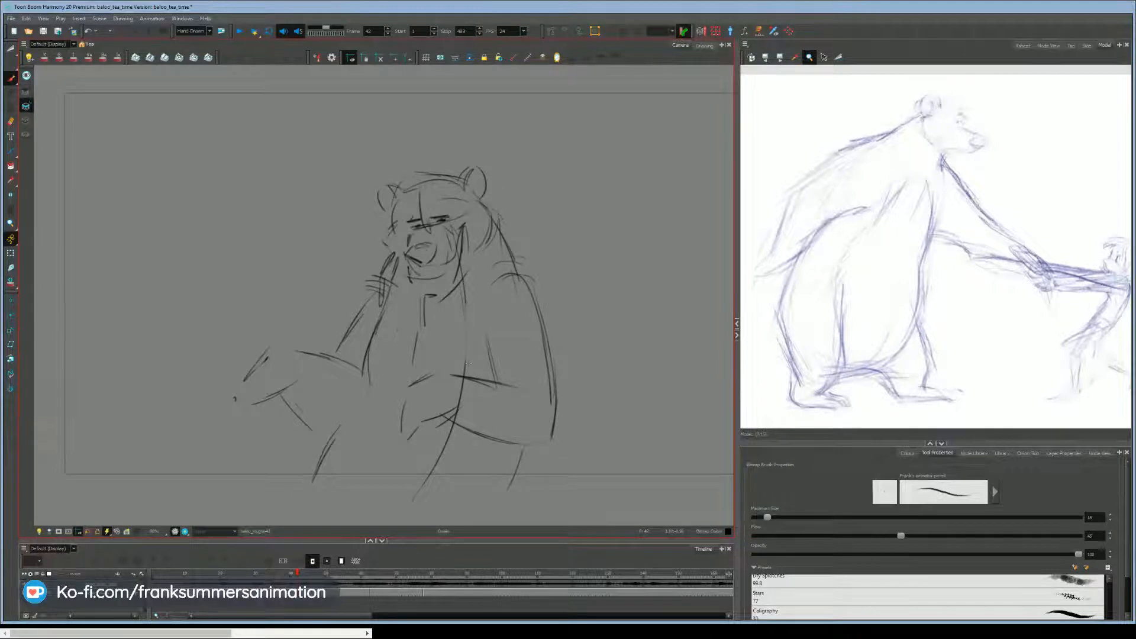
# Erase the long body line running below the hunched pose's near forearm.
pyautogui.hotkey('alt', 'e')
pyautogui.moveTo(450, 430); pyautogui.dragTo(433, 476)
pyautogui.press('f')
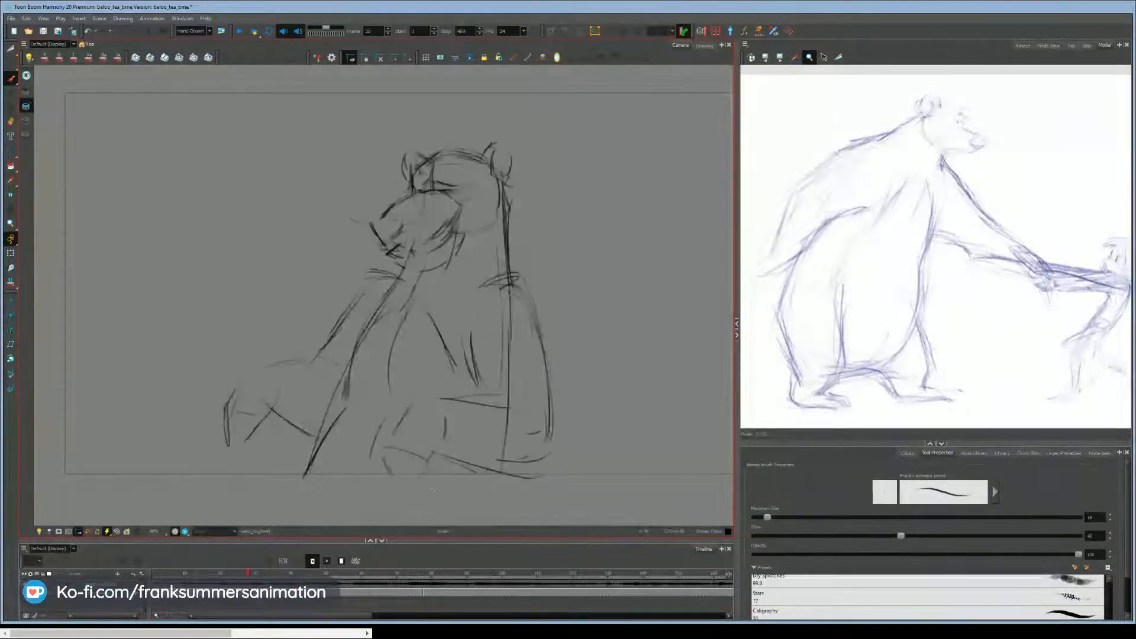
pyautogui.press('g')
# Reinforce both forearm lines, the side of the chest and the upper arm on the hunched pose's far arm.
pyautogui.hotkey('alt', 'b')
pyautogui.moveTo(281, 395); pyautogui.dragTo(328, 436)
pyautogui.moveTo(299, 348); pyautogui.dragTo(357, 371)
pyautogui.moveTo(382, 317); pyautogui.dragTo(371, 392)
pyautogui.moveTo(376, 290); pyautogui.dragTo(350, 328)
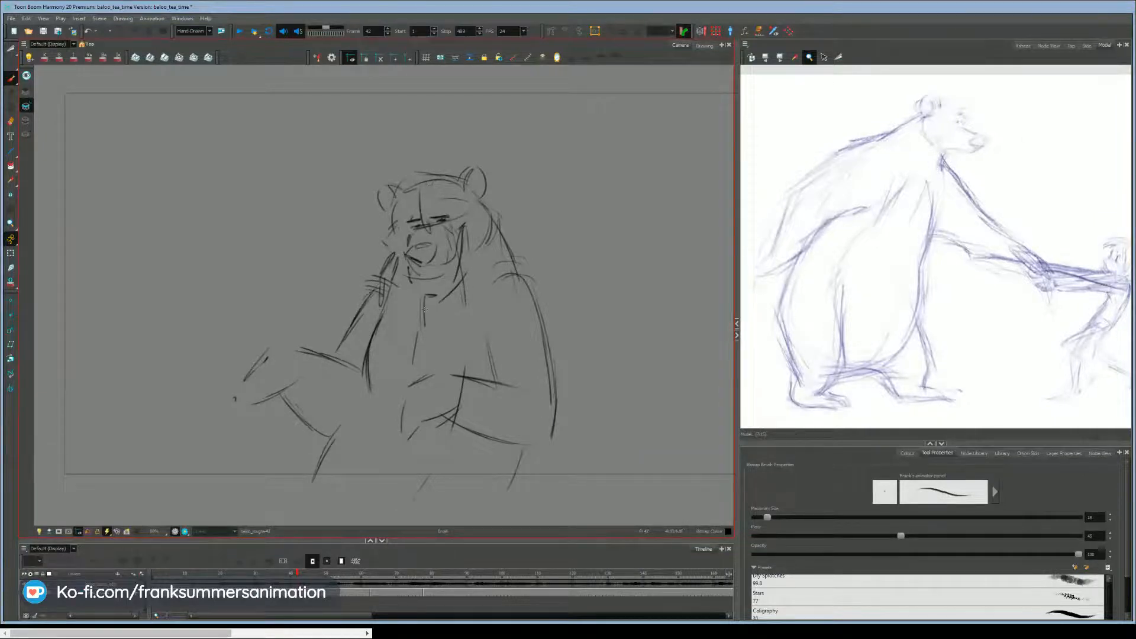
# Strengthen the hunched pose's far face contour, the back of the neck, and the front neck line down to the shoulder.
pyautogui.moveTo(401, 201); pyautogui.dragTo(398, 228)
pyautogui.moveTo(484, 207)
pyautogui.mouseDown()
pyautogui.moveTo(485, 249)
pyautogui.moveTo(520, 283)
pyautogui.mouseUp()
pyautogui.moveTo(397, 261); pyautogui.dragTo(381, 323)
# Go to the following raised-muzzle breakdown and add strokes to its far chest side and the neck-to-shoulder line.
pyautogui.press('g')
pyautogui.press('g')
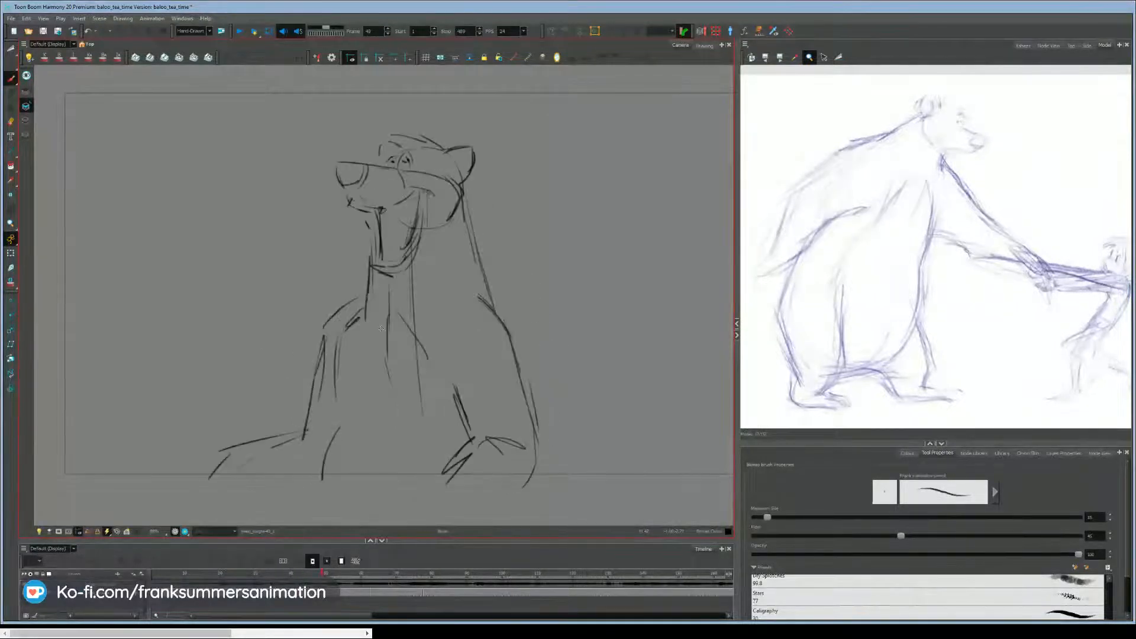
pyautogui.press('f')
pyautogui.moveTo(341, 323); pyautogui.dragTo(344, 384)
pyautogui.press('f')
pyautogui.press('g')
pyautogui.press('g')
pyautogui.press('f')
pyautogui.moveTo(368, 280); pyautogui.dragTo(348, 335)
# Draw the front neck line down from the chin and the brow line above the eyes on the raised-muzzle breakdown.
pyautogui.press('g')
pyautogui.press('f')
pyautogui.moveTo(364, 206)
pyautogui.mouseDown()
pyautogui.moveTo(362, 266)
pyautogui.moveTo(365, 209)
pyautogui.mouseUp()
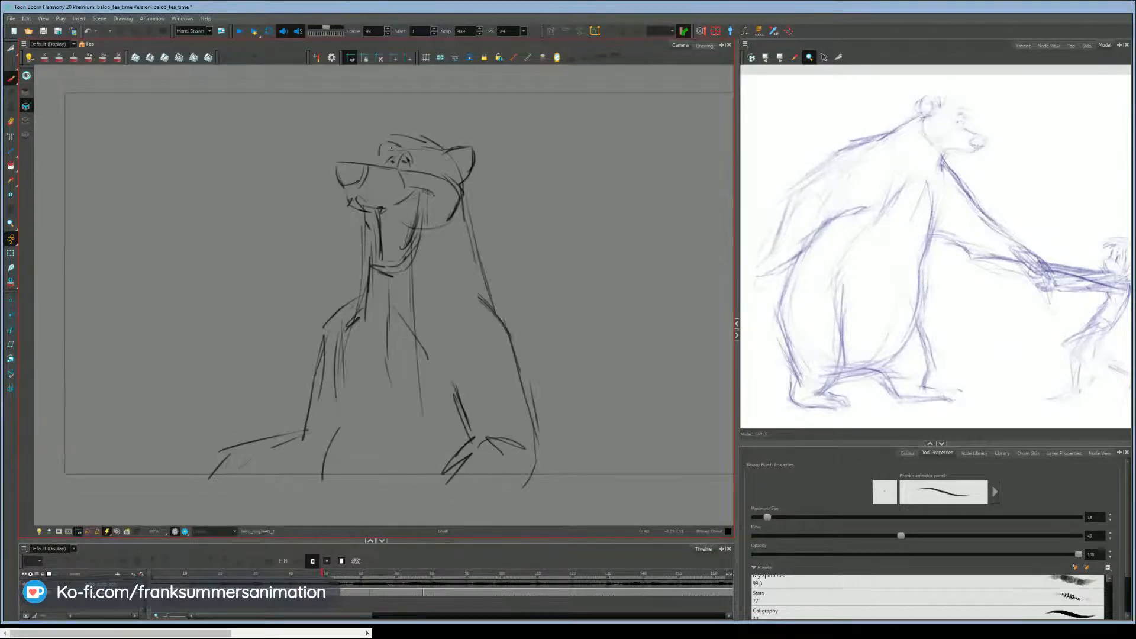
pyautogui.moveTo(385, 151); pyautogui.dragTo(407, 150)
pyautogui.press('f')
pyautogui.press('g')
pyautogui.press('g')
pyautogui.press('f')
# Redraw the ear of the raised-muzzle breakdown and darken the outline of its muzzle, comparing against the next laughing pose.
pyautogui.moveTo(447, 152)
pyautogui.mouseDown()
pyautogui.moveTo(475, 148)
pyautogui.moveTo(457, 177)
pyautogui.moveTo(471, 162)
pyautogui.mouseUp()
pyautogui.press('g')
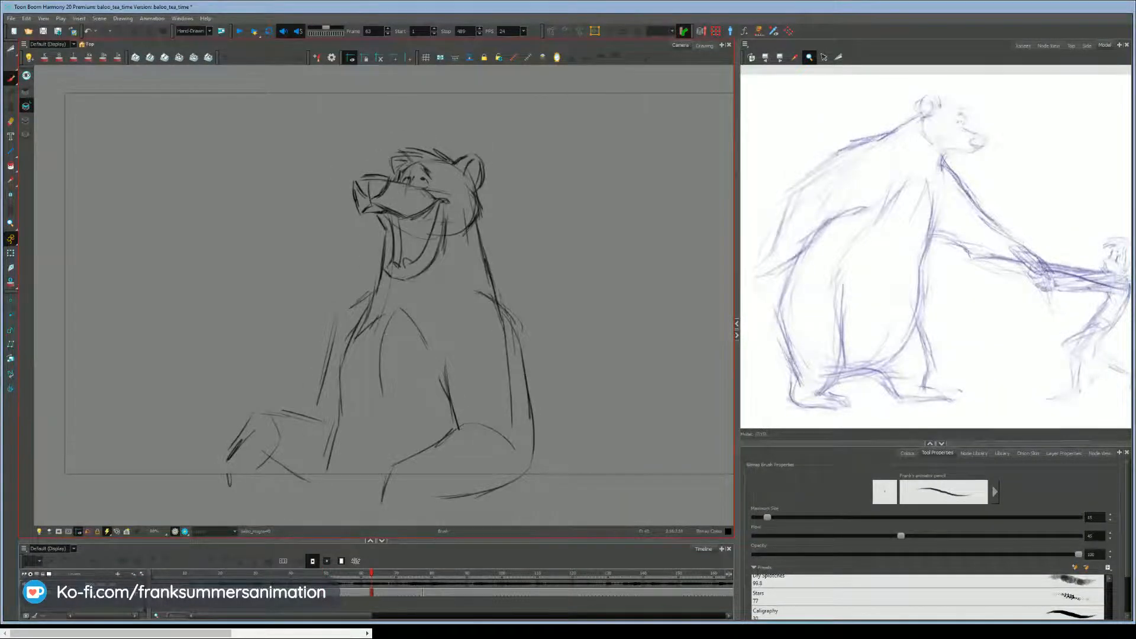
pyautogui.press('f')
pyautogui.press('g')
pyautogui.press('f')
pyautogui.moveTo(454, 160); pyautogui.dragTo(471, 165)
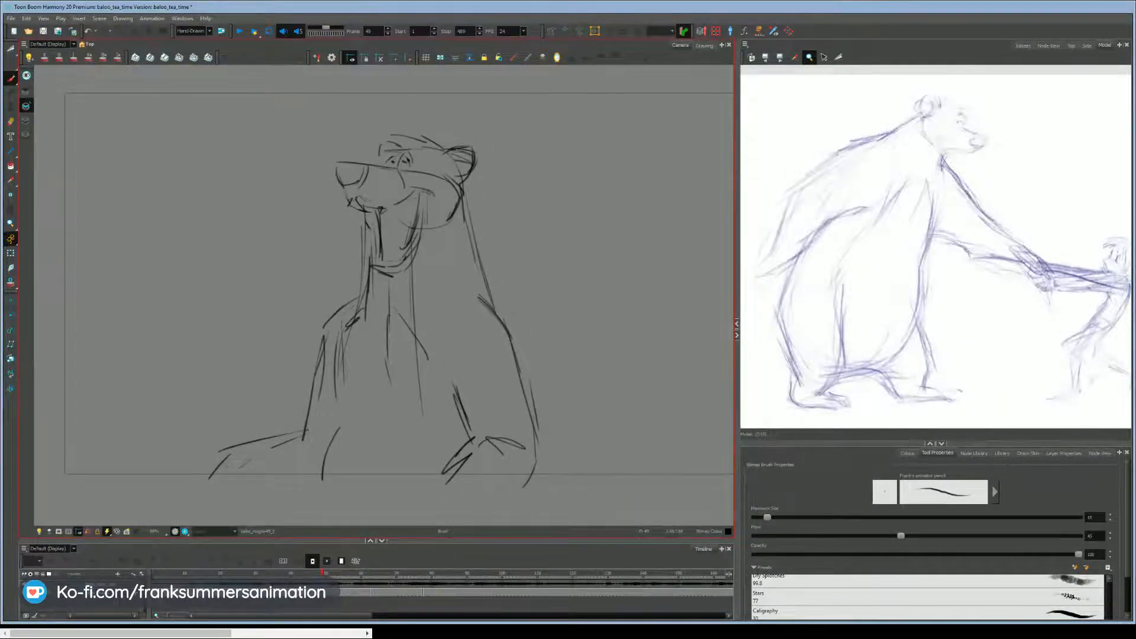
pyautogui.press('g')
pyautogui.press('f')
pyautogui.moveTo(361, 161)
pyautogui.mouseDown()
pyautogui.moveTo(394, 168)
pyautogui.moveTo(336, 188)
pyautogui.moveTo(347, 203)
pyautogui.moveTo(384, 207)
pyautogui.moveTo(422, 189)
pyautogui.mouseUp()
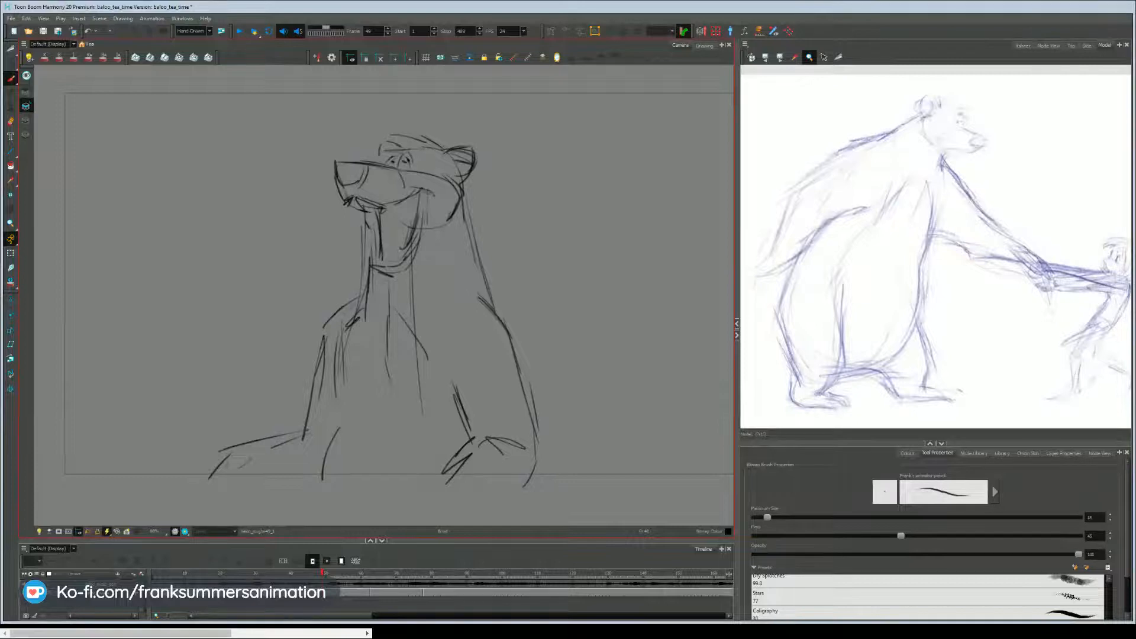
# Flip back and forth between the raised-muzzle breakdown and the open-mouthed laughing pose to examine the head and body movement.
pyautogui.click(17, 567)
pyautogui.press('g')
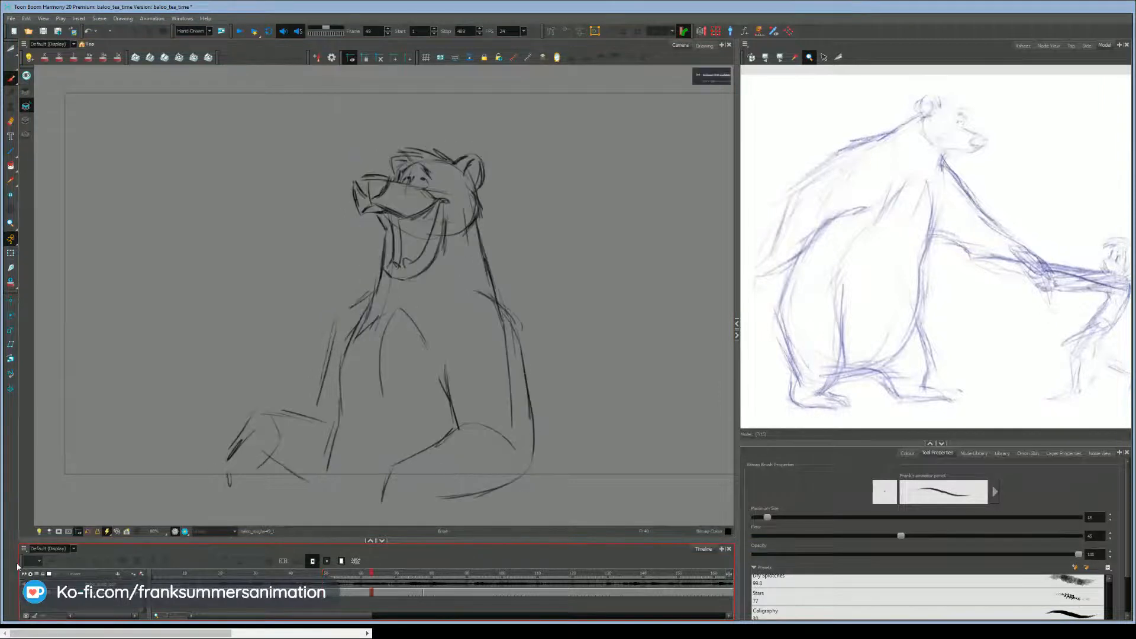
pyautogui.press('f')
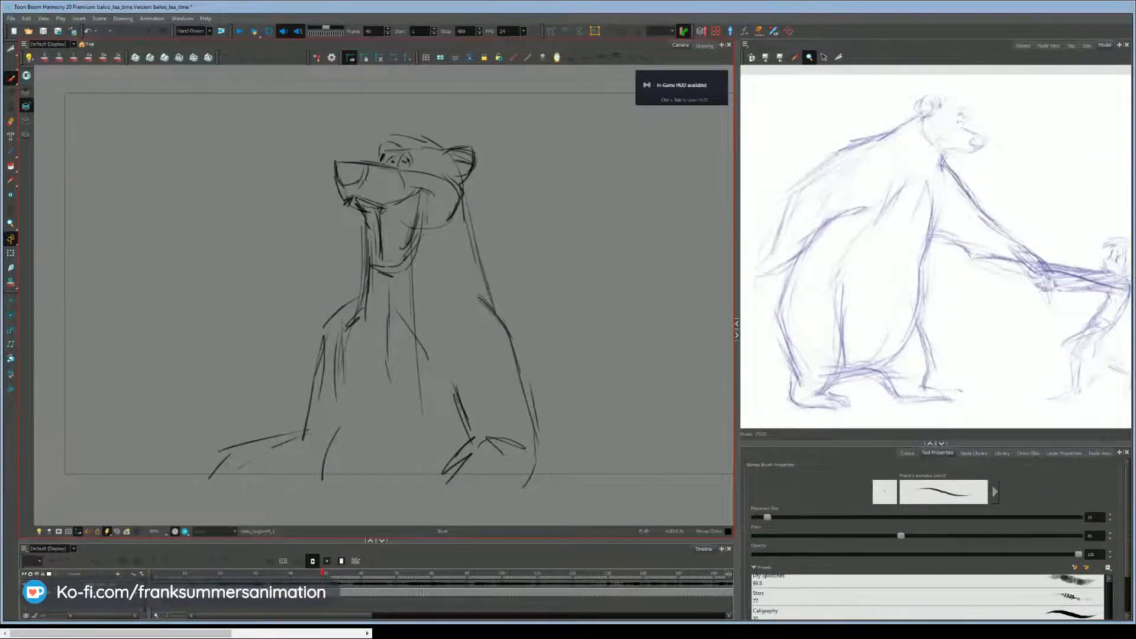
pyautogui.press('g')
pyautogui.press('f')
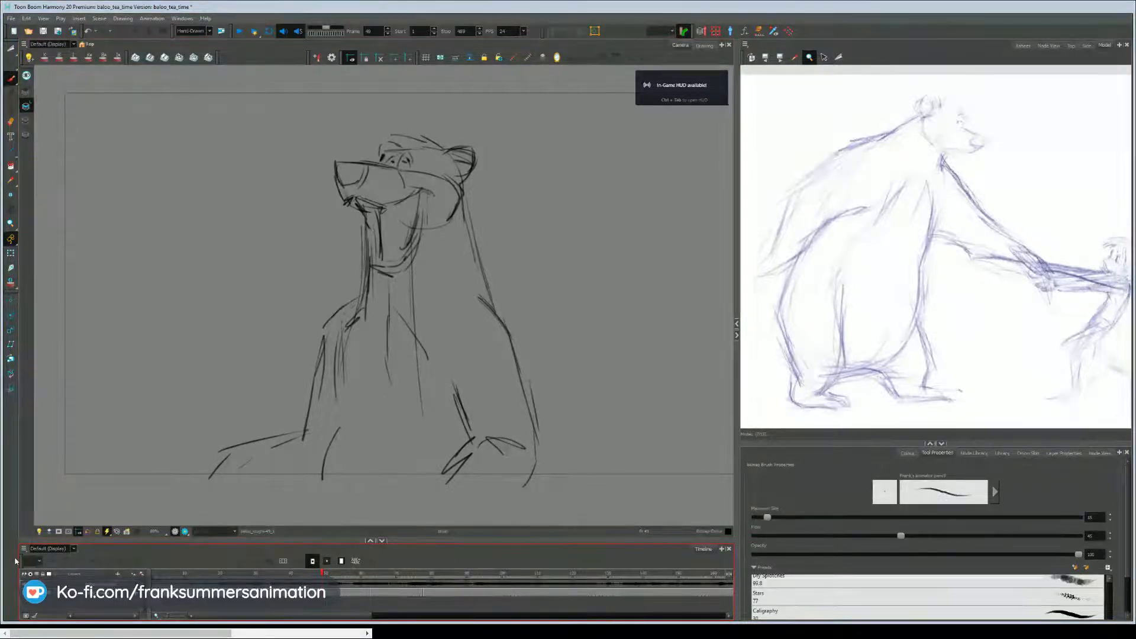
pyautogui.press('g')
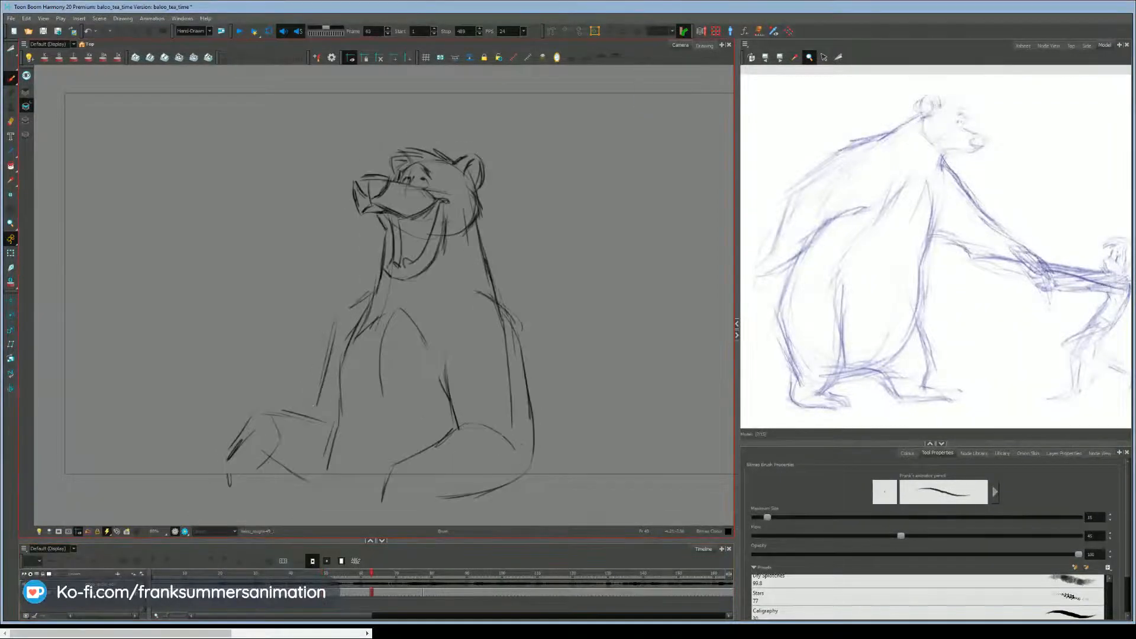
pyautogui.press('f')
pyautogui.press('g')
pyautogui.press('f')
pyautogui.press('f')
pyautogui.press('g')
pyautogui.press('g')
pyautogui.press('f')
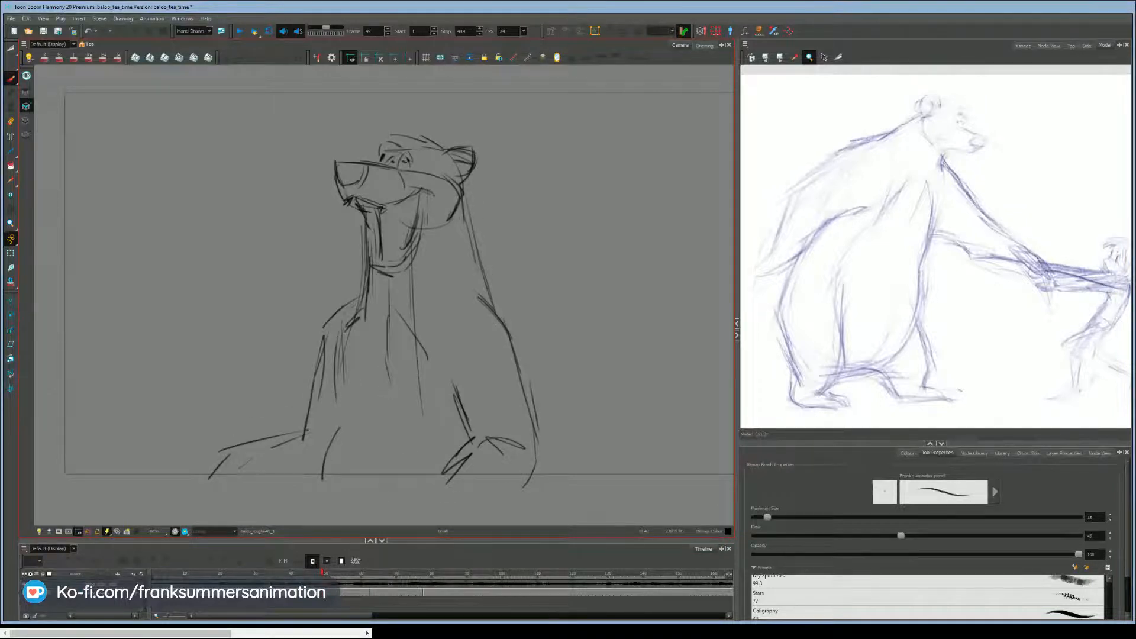
# Darken the back of the neck and both sides of the open mouth on the raised-muzzle breakdown.
pyautogui.moveTo(464, 207); pyautogui.dragTo(484, 289)
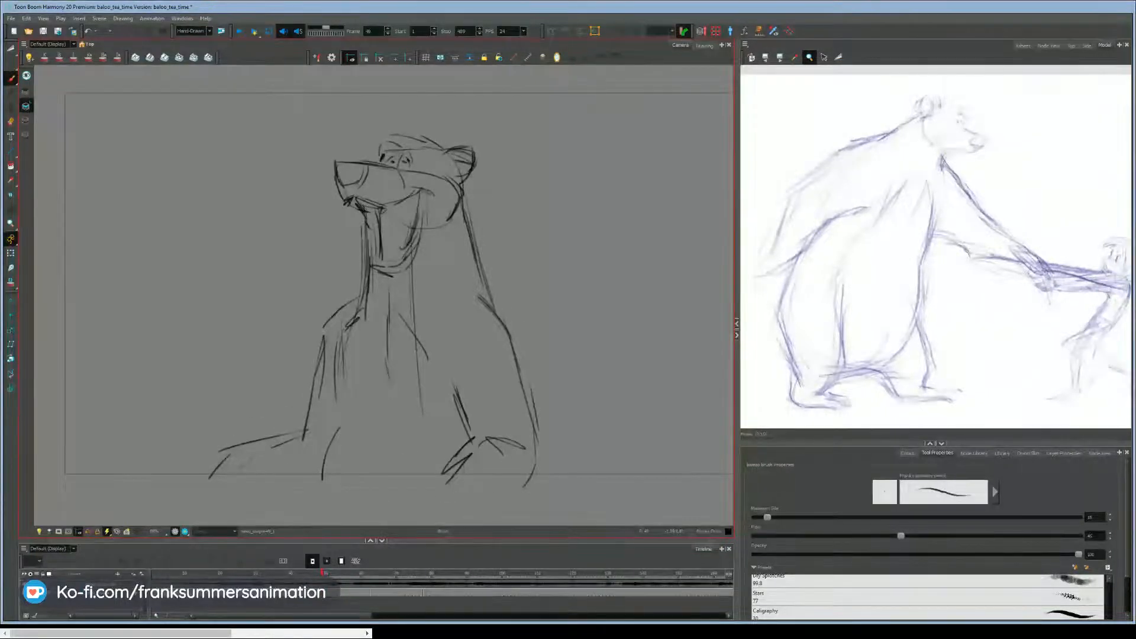
pyautogui.moveTo(368, 210)
pyautogui.mouseDown()
pyautogui.moveTo(371, 262)
pyautogui.moveTo(394, 255)
pyautogui.mouseUp()
pyautogui.moveTo(413, 212); pyautogui.dragTo(401, 234)
# Scrub through the timeline past the raised-muzzle pose and add an empty drawing at frame 101 with the onion skin on.
pyautogui.press('g')
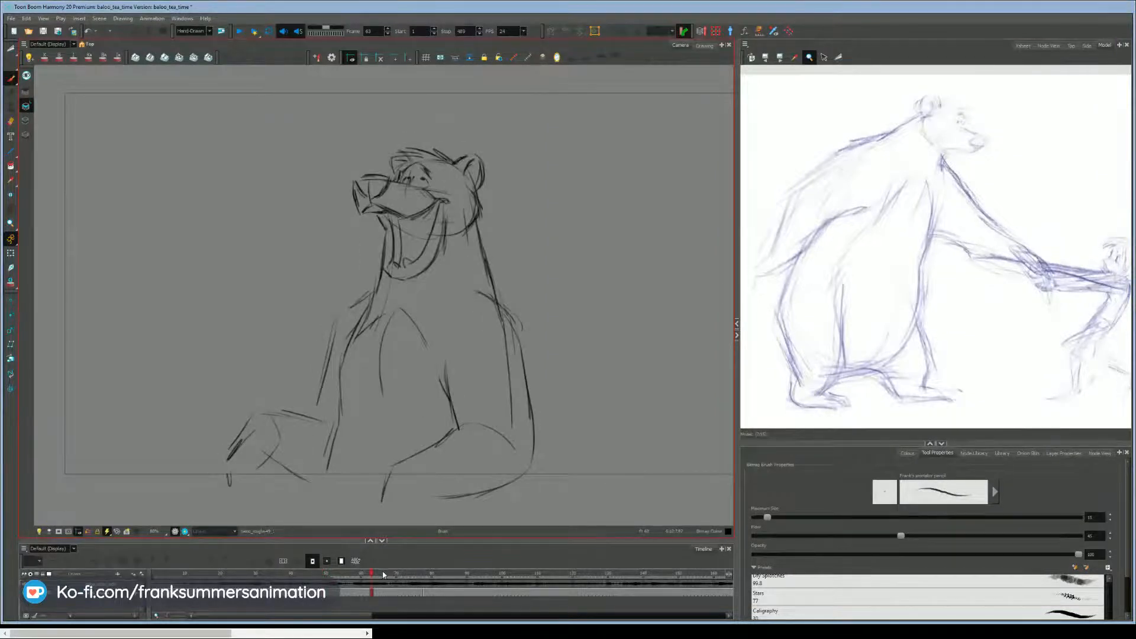
pyautogui.moveTo(384, 575); pyautogui.dragTo(525, 577)
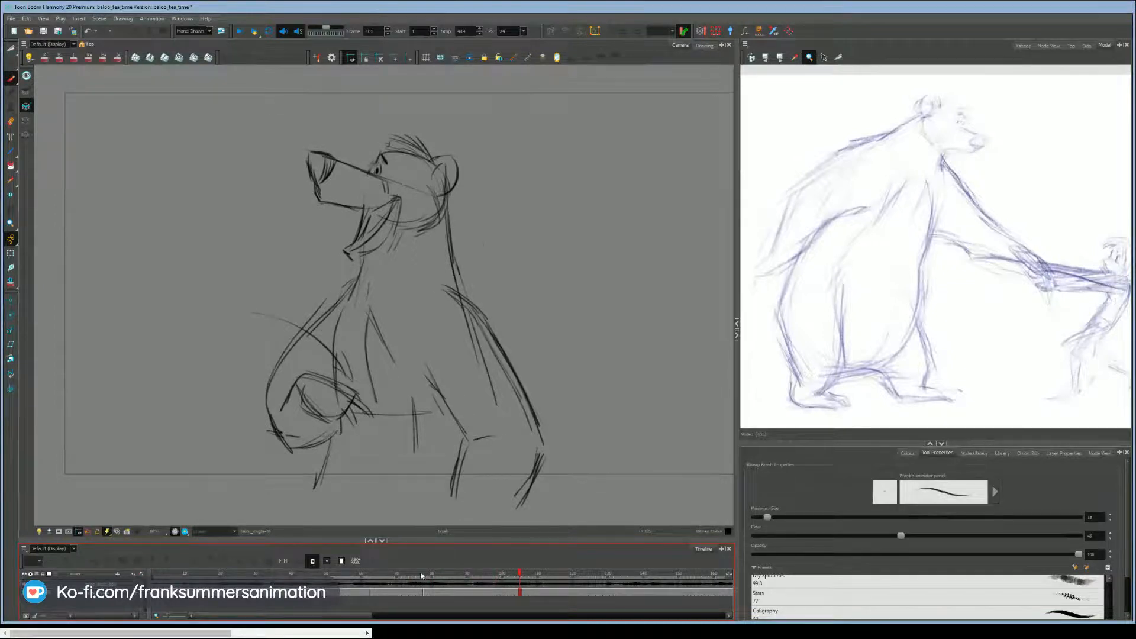
pyautogui.click(488, 576)
pyautogui.moveTo(488, 576); pyautogui.dragTo(469, 577)
pyautogui.click(452, 571)
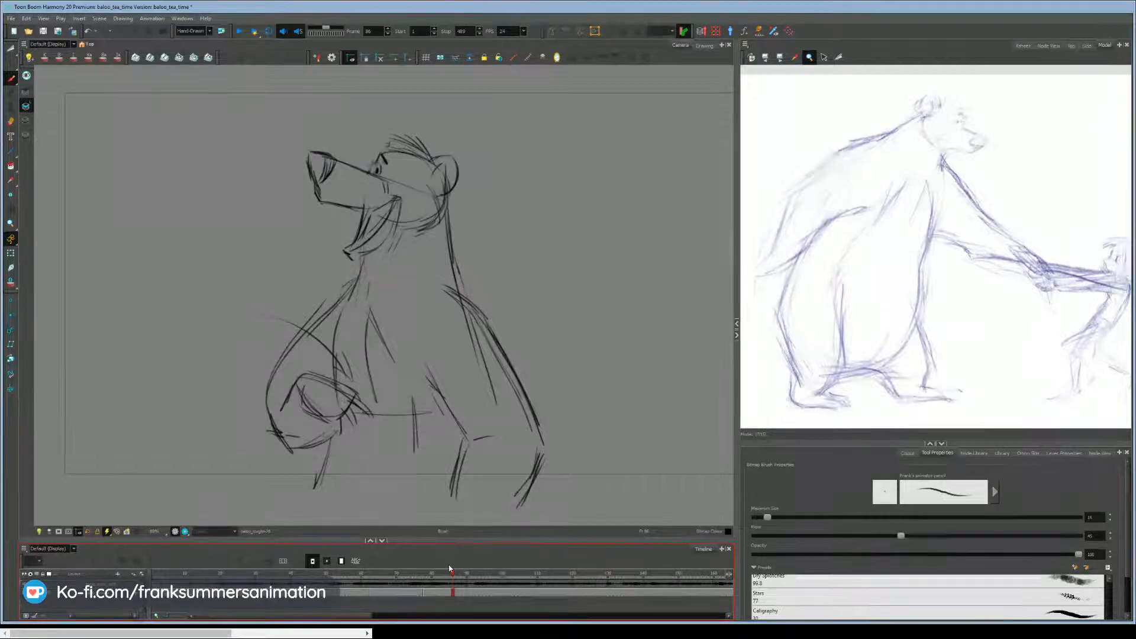
pyautogui.click(468, 570)
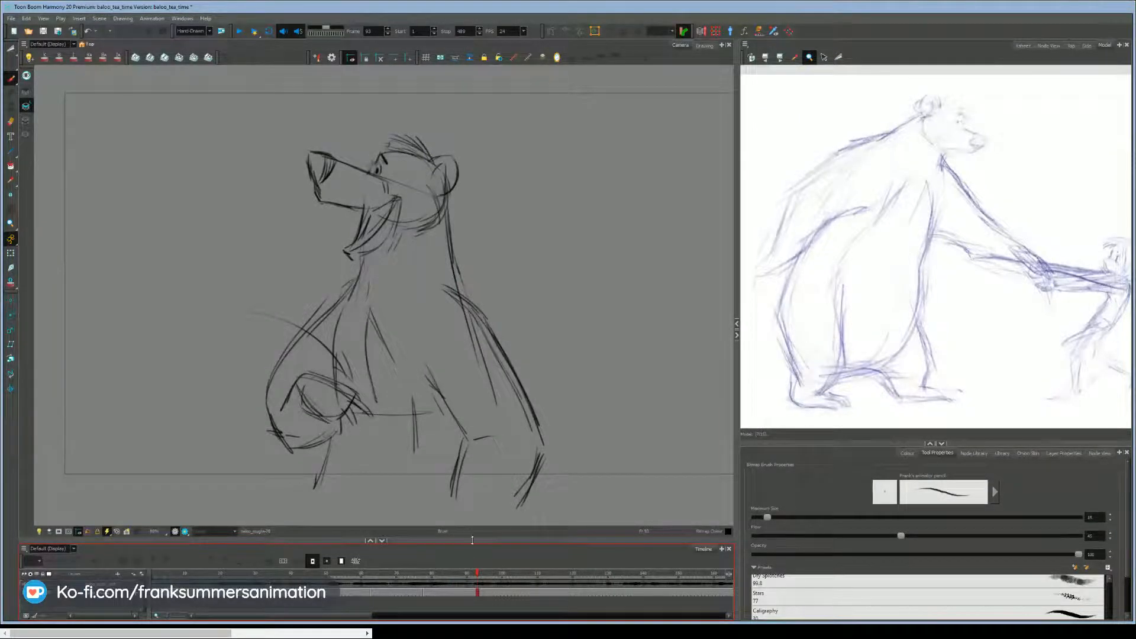
pyautogui.moveTo(479, 575); pyautogui.dragTo(470, 574)
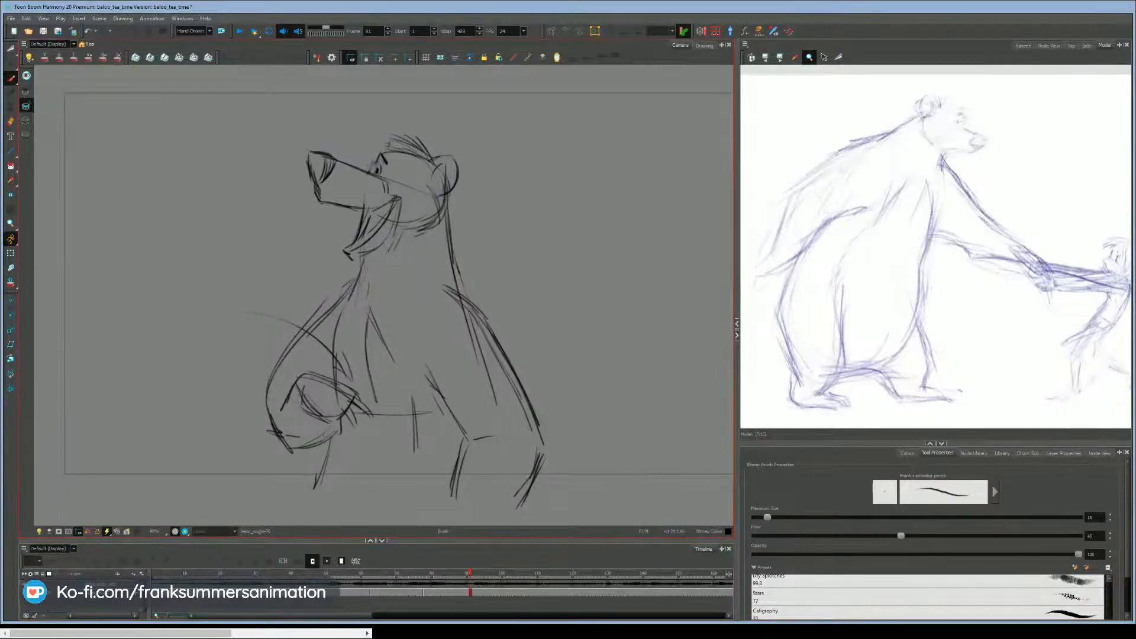
pyautogui.moveTo(470, 573); pyautogui.dragTo(510, 580)
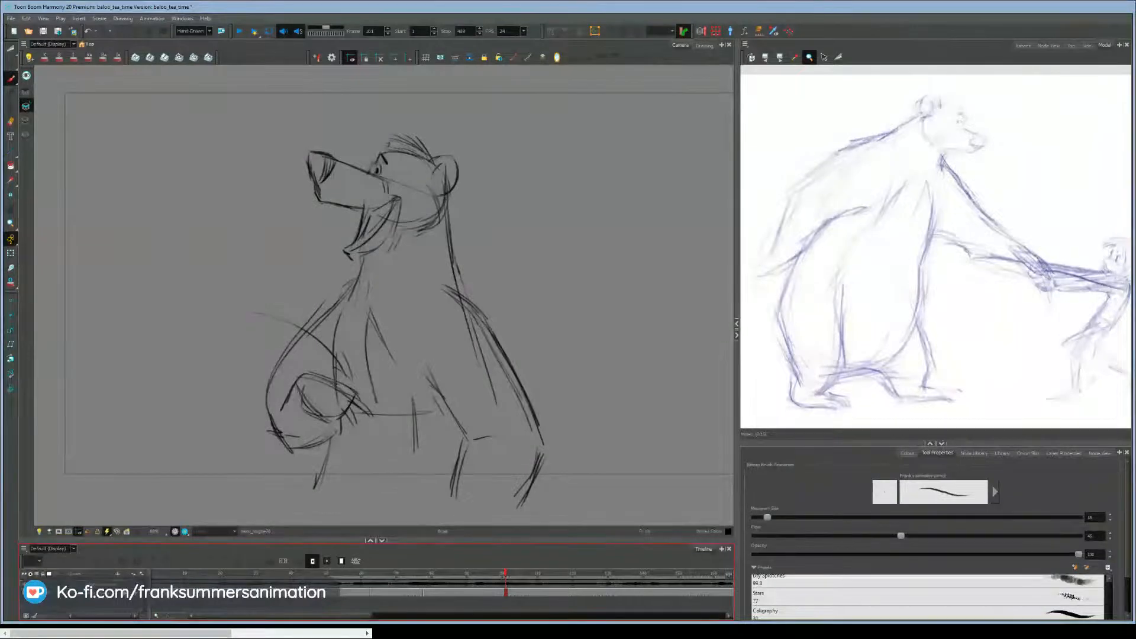
pyautogui.click(506, 594)
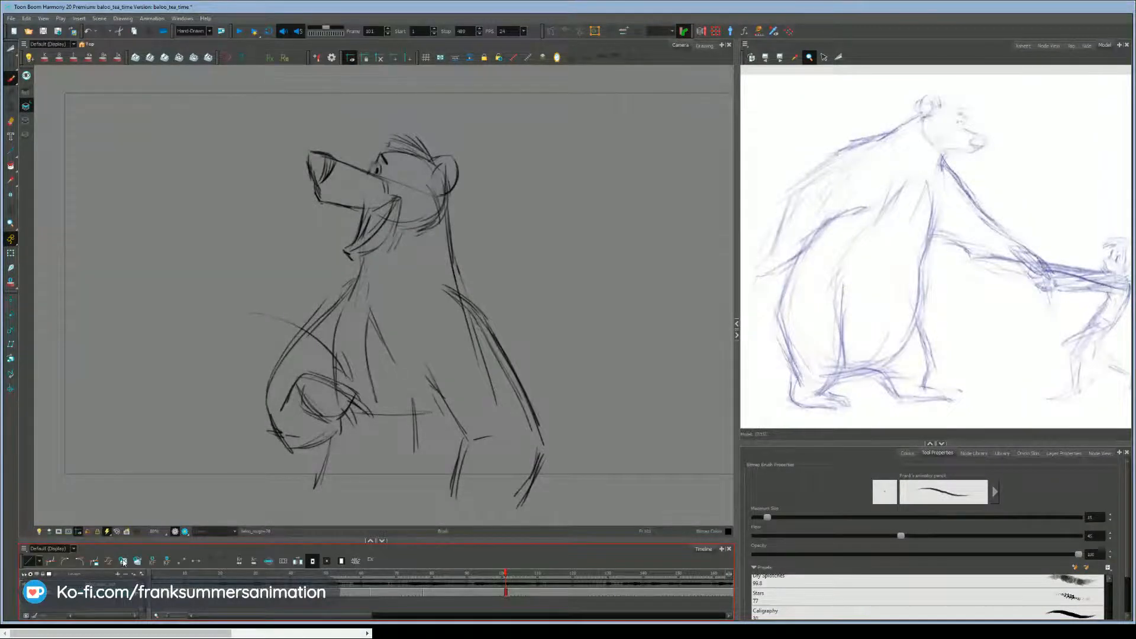
pyautogui.click(123, 561)
pyautogui.click(12, 284)
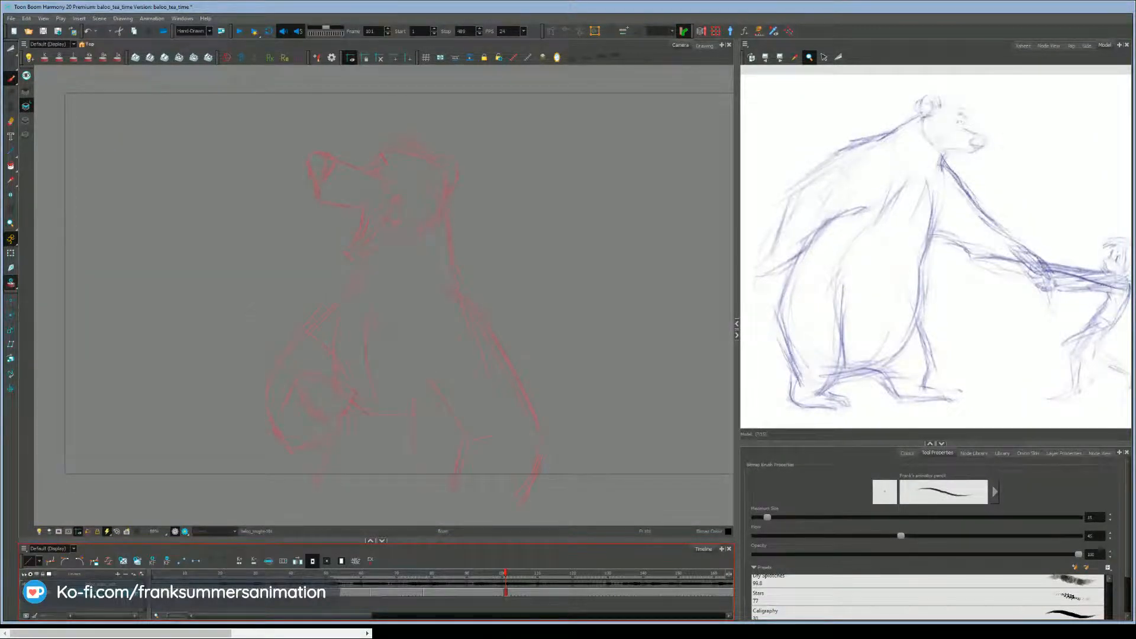
# Rough in the curved back line, the cup held at the chest and the forearm guide lines of the new hunched drinking pose.
pyautogui.moveTo(438, 211)
pyautogui.mouseDown()
pyautogui.moveTo(457, 263)
pyautogui.moveTo(478, 451)
pyautogui.mouseUp()
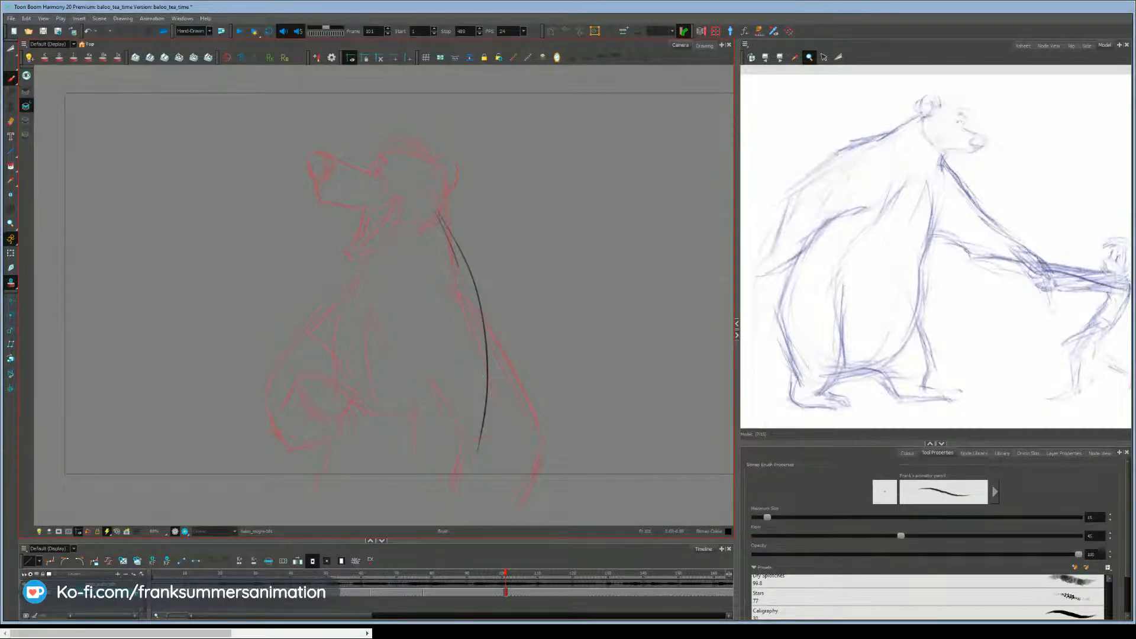
pyautogui.moveTo(417, 389); pyautogui.dragTo(461, 398)
pyautogui.moveTo(343, 371)
pyautogui.mouseDown()
pyautogui.moveTo(400, 368)
pyautogui.moveTo(386, 362)
pyautogui.mouseUp()
pyautogui.moveTo(337, 334); pyautogui.dragTo(349, 363)
pyautogui.moveTo(334, 332)
pyautogui.mouseDown()
pyautogui.moveTo(345, 356)
pyautogui.moveTo(390, 323)
pyautogui.moveTo(342, 341)
pyautogui.mouseUp()
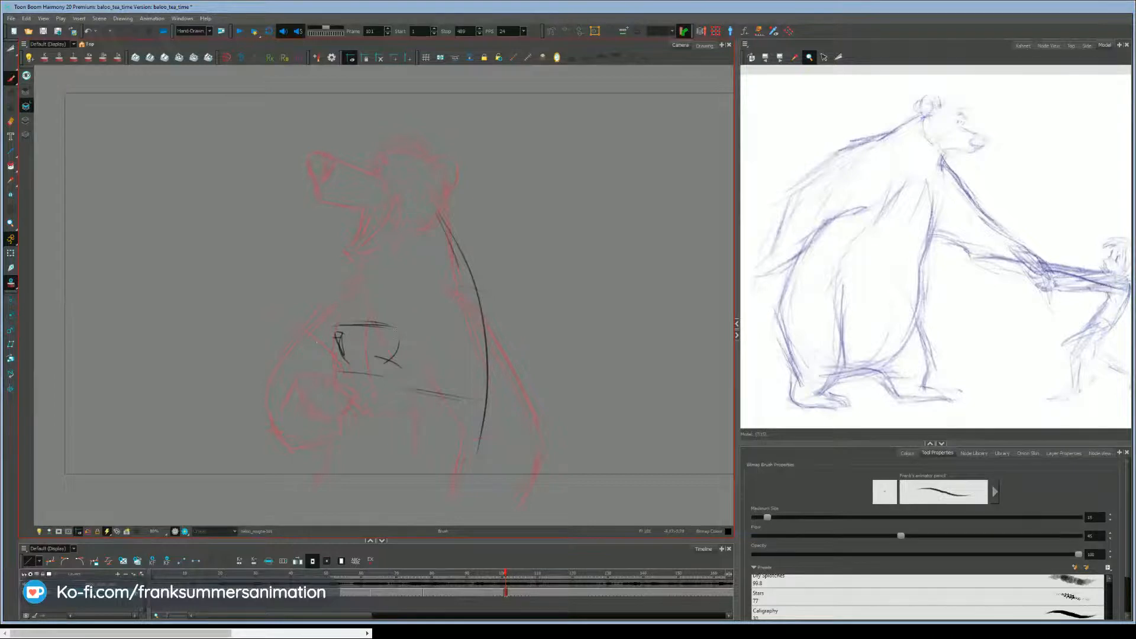
pyautogui.moveTo(377, 382); pyautogui.dragTo(407, 385)
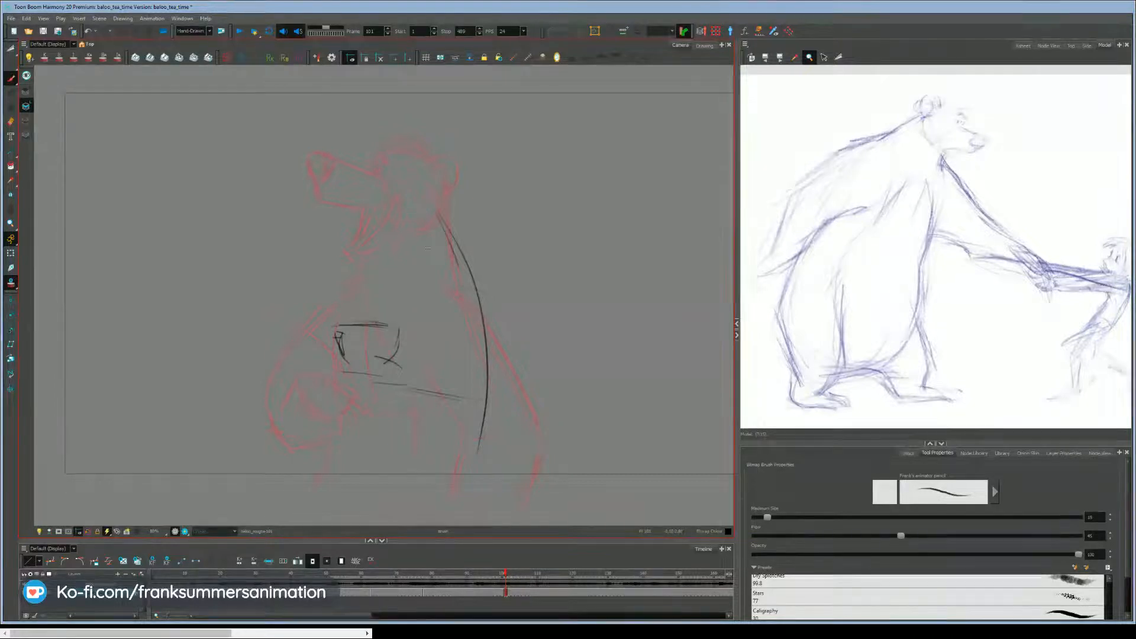
# Sketch the lowered head of the drinking pose with its forehead curve, centre line, eye line, muzzle and mouth above the cup.
pyautogui.moveTo(433, 258); pyautogui.dragTo(382, 275)
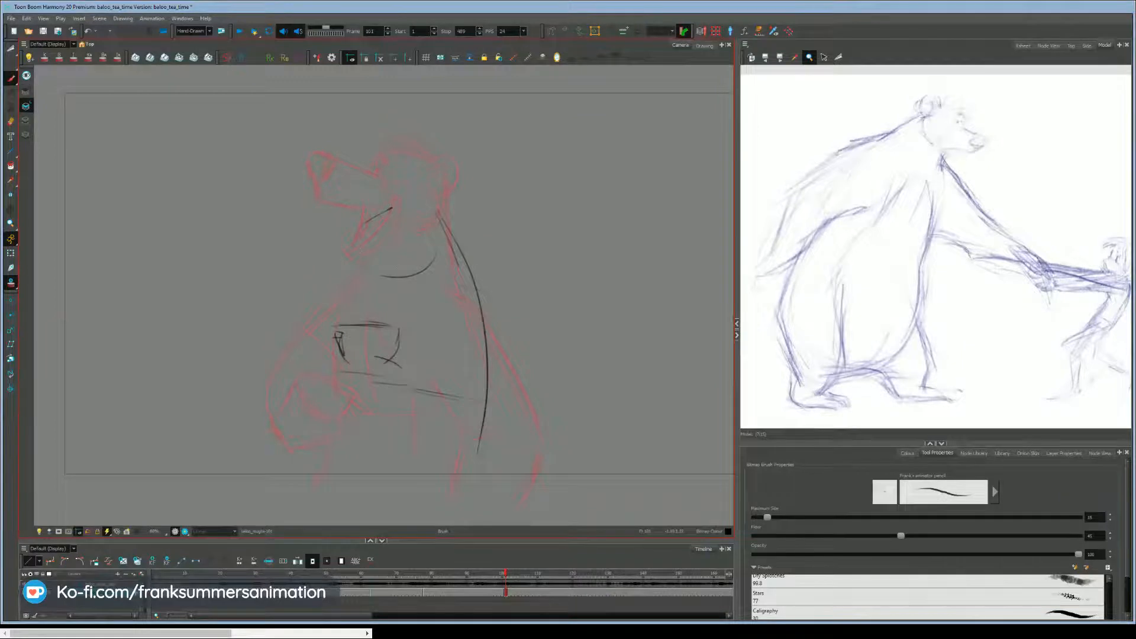
pyautogui.moveTo(391, 209)
pyautogui.mouseDown()
pyautogui.moveTo(380, 263)
pyautogui.moveTo(401, 256)
pyautogui.moveTo(388, 294)
pyautogui.mouseUp()
pyautogui.moveTo(398, 276); pyautogui.dragTo(405, 261)
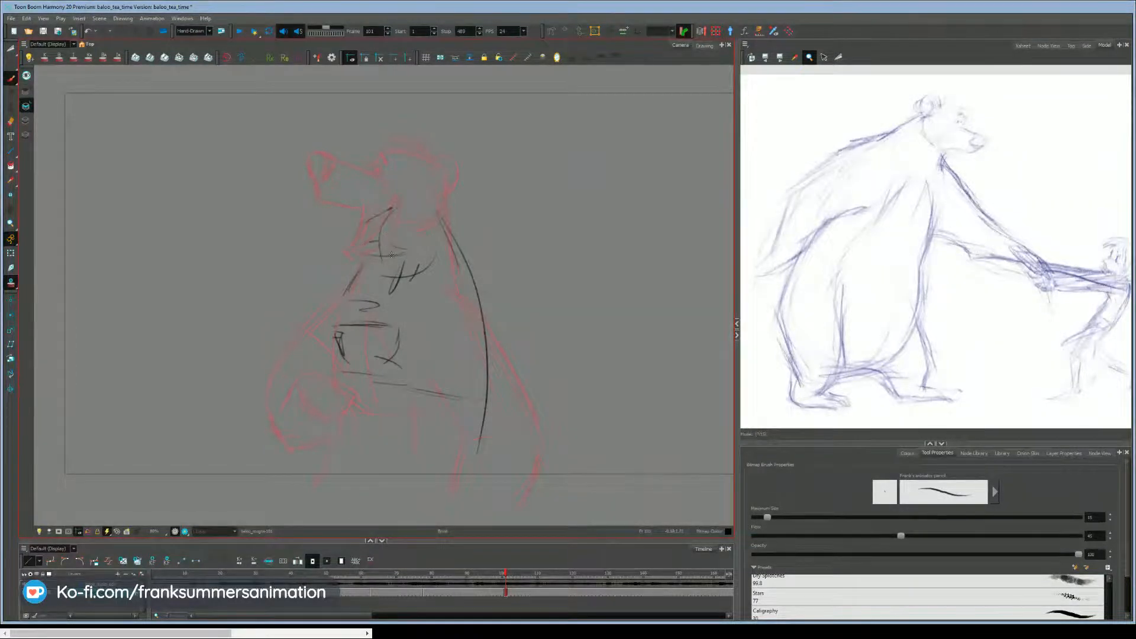
pyautogui.moveTo(391, 303)
pyautogui.mouseDown()
pyautogui.moveTo(414, 259)
pyautogui.moveTo(405, 314)
pyautogui.moveTo(354, 322)
pyautogui.mouseUp()
# Draw the near shoulder, upper arm and forearm reaching to the cup, and rough in the far arm bent around to it.
pyautogui.moveTo(342, 364); pyautogui.dragTo(453, 370)
pyautogui.moveTo(464, 290)
pyautogui.mouseDown()
pyautogui.moveTo(502, 322)
pyautogui.moveTo(521, 445)
pyautogui.mouseUp()
pyautogui.moveTo(364, 374); pyautogui.dragTo(478, 449)
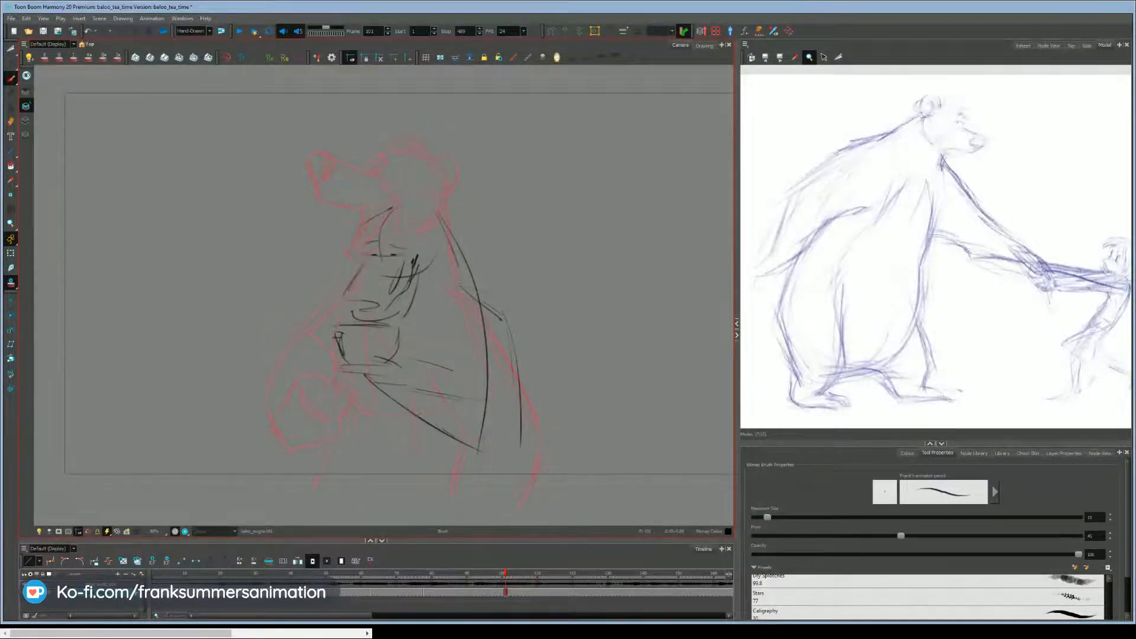
pyautogui.moveTo(430, 375); pyautogui.dragTo(473, 395)
pyautogui.moveTo(329, 314); pyautogui.dragTo(280, 372)
pyautogui.moveTo(321, 359)
pyautogui.mouseDown()
pyautogui.moveTo(362, 349)
pyautogui.moveTo(377, 384)
pyautogui.moveTo(312, 409)
pyautogui.moveTo(257, 397)
pyautogui.mouseUp()
pyautogui.moveTo(327, 290); pyautogui.dragTo(268, 359)
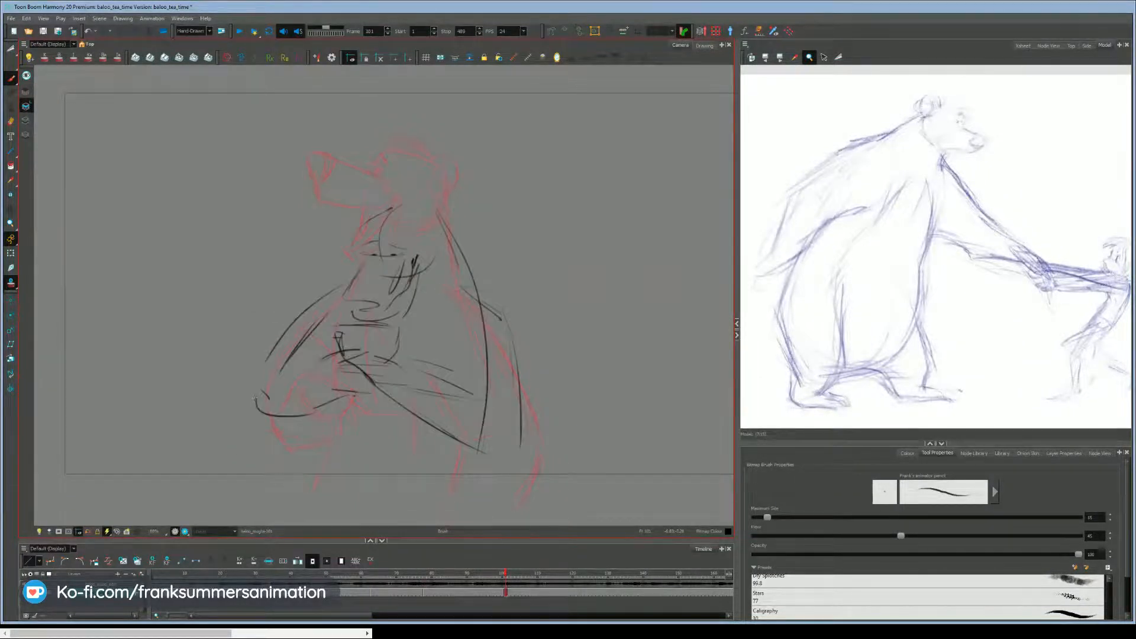
# Draw the top of the head and the lower torso lines below both elbows, comparing against the raised-muzzle pose.
pyautogui.moveTo(424, 208); pyautogui.dragTo(357, 238)
pyautogui.press('g')
pyautogui.press('f')
pyautogui.press('f')
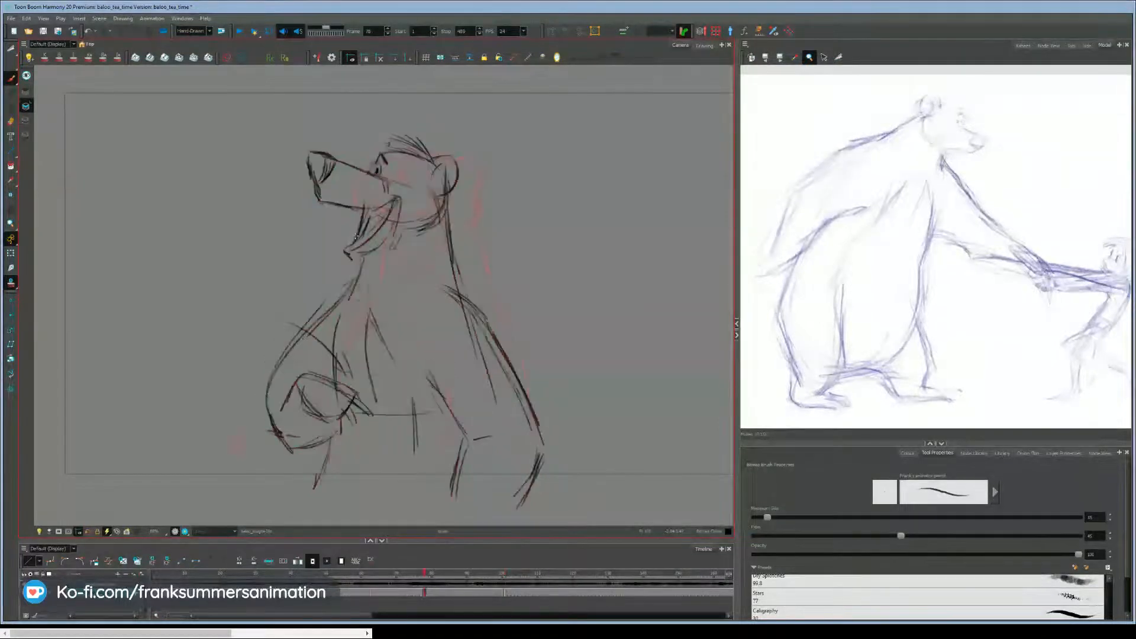
pyautogui.press('g')
pyautogui.moveTo(489, 439); pyautogui.dragTo(482, 482)
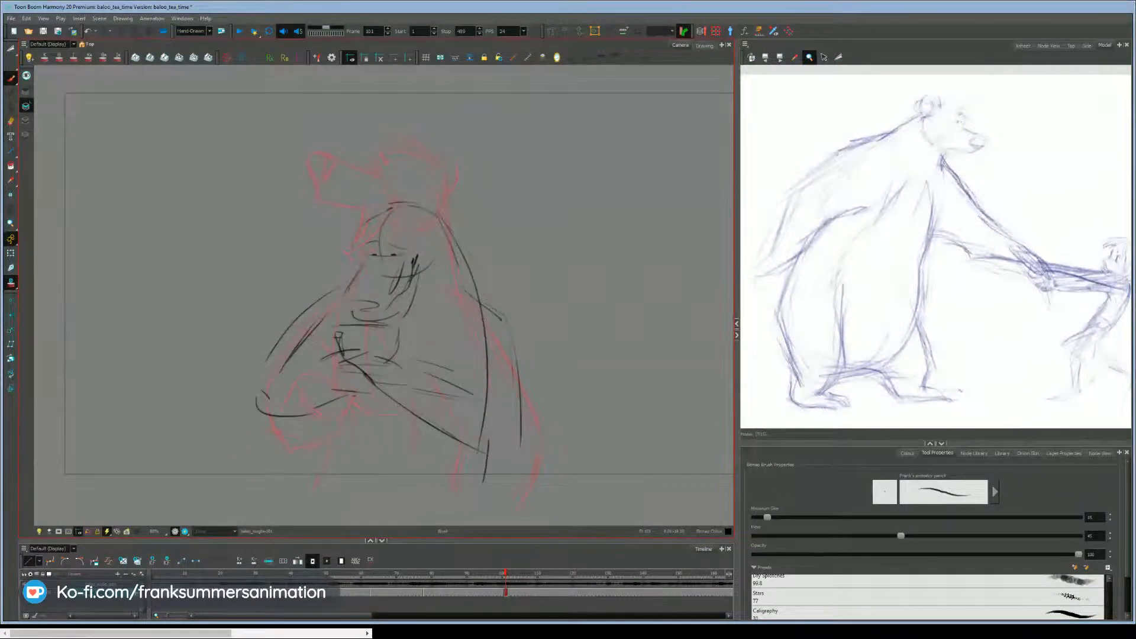
pyautogui.moveTo(312, 428); pyautogui.dragTo(304, 446)
pyautogui.moveTo(310, 423); pyautogui.dragTo(289, 498)
pyautogui.moveTo(297, 432); pyautogui.dragTo(287, 487)
# Flip against the neighbouring poses, and add both ears, the cheek, the mouth and the inner line of the near arm.
pyautogui.press('g')
pyautogui.press('f')
pyautogui.press('f')
pyautogui.press('g')
pyautogui.moveTo(467, 328); pyautogui.dragTo(455, 370)
pyautogui.moveTo(355, 302); pyautogui.dragTo(380, 310)
pyautogui.moveTo(357, 245); pyautogui.dragTo(355, 258)
pyautogui.moveTo(434, 200); pyautogui.dragTo(445, 238)
pyautogui.moveTo(369, 216); pyautogui.dragTo(353, 238)
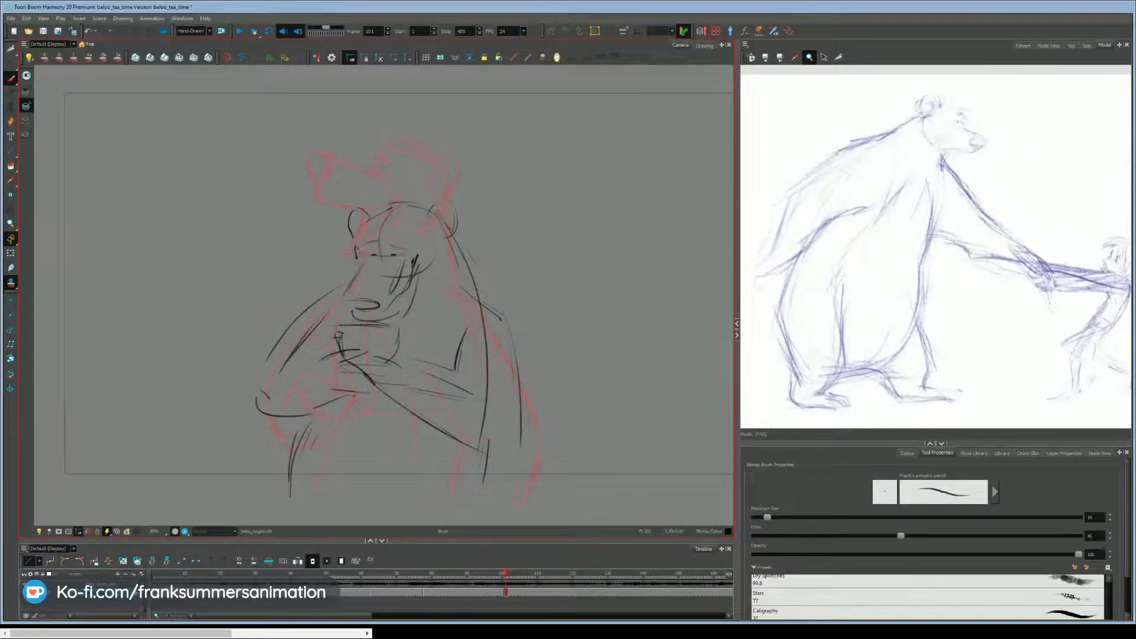
pyautogui.moveTo(435, 234)
pyautogui.mouseDown()
pyautogui.moveTo(456, 250)
pyautogui.moveTo(459, 282)
pyautogui.moveTo(471, 278)
pyautogui.moveTo(454, 246)
pyautogui.mouseUp()
# Reinforce the near shoulder and arm outline, the back line and the lower torso sides of the drinking pose.
pyautogui.moveTo(462, 298)
pyautogui.mouseDown()
pyautogui.moveTo(506, 332)
pyautogui.moveTo(514, 437)
pyautogui.mouseUp()
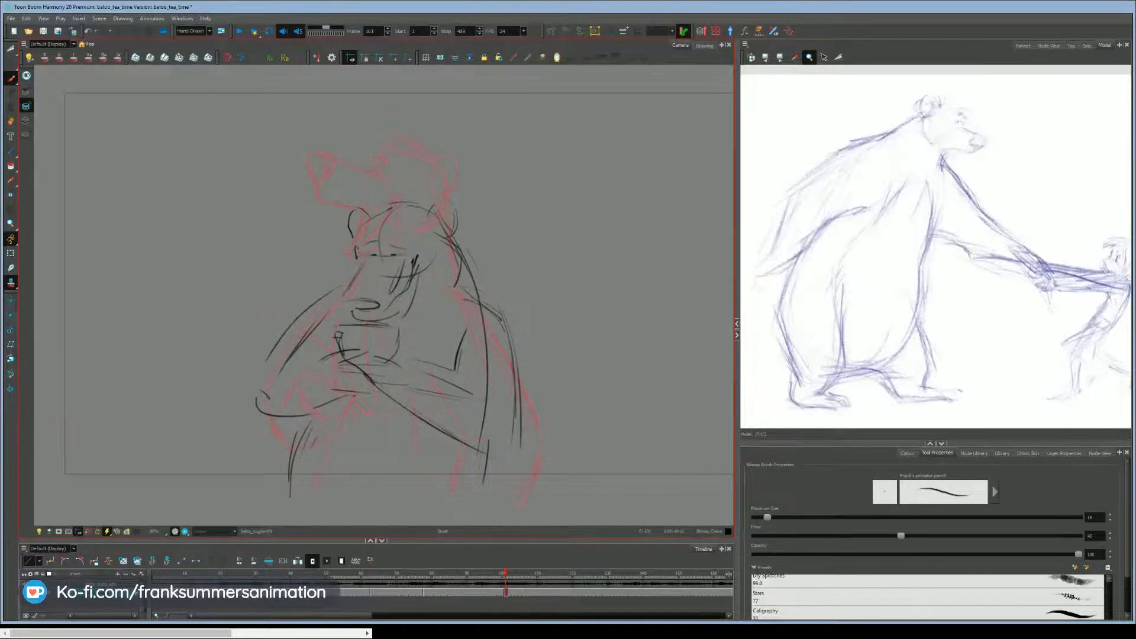
pyautogui.moveTo(441, 427); pyautogui.dragTo(468, 442)
pyautogui.press('f')
pyautogui.press('g')
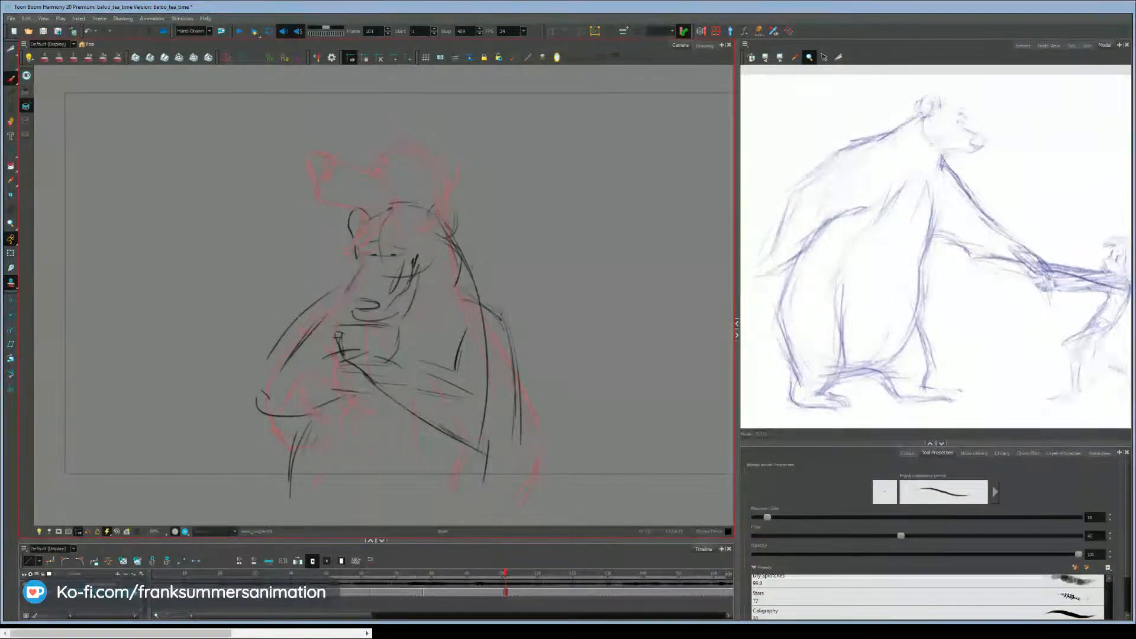
pyautogui.moveTo(453, 234); pyautogui.dragTo(490, 349)
pyautogui.moveTo(493, 401); pyautogui.dragTo(475, 495)
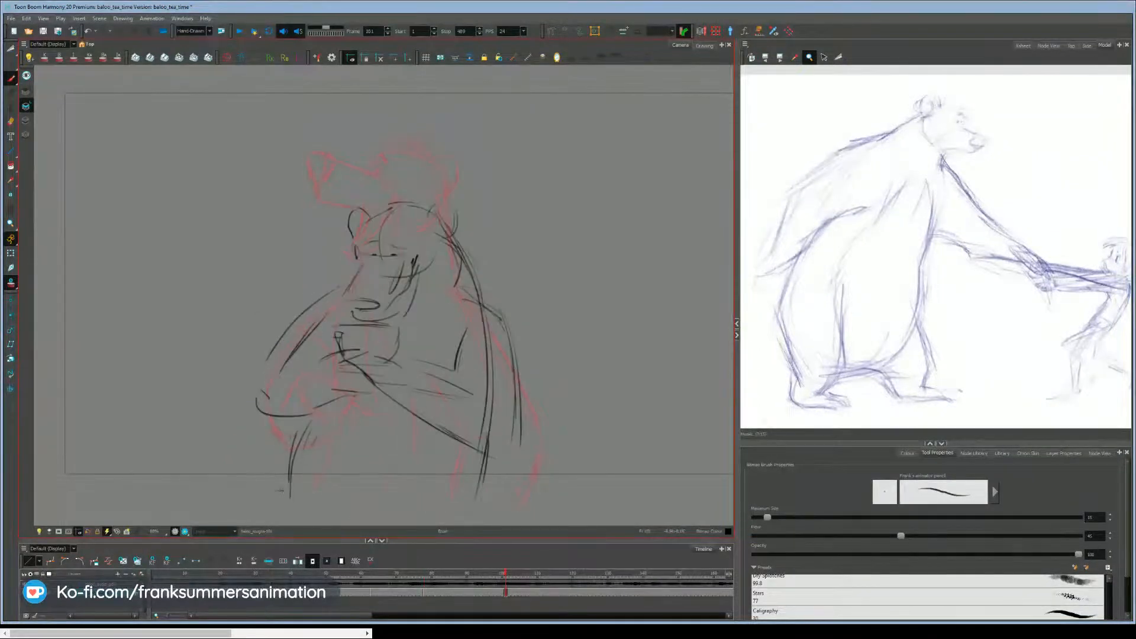
pyautogui.moveTo(295, 428); pyautogui.dragTo(283, 495)
pyautogui.moveTo(291, 454); pyautogui.dragTo(284, 497)
# Darken the far arm's shoulder, elbow and forearm outline, and draw the fingers around the base of the cup.
pyautogui.moveTo(318, 409)
pyautogui.mouseDown()
pyautogui.moveTo(347, 368)
pyautogui.moveTo(372, 365)
pyautogui.moveTo(360, 386)
pyautogui.mouseUp()
pyautogui.moveTo(346, 295)
pyautogui.mouseDown()
pyautogui.moveTo(262, 385)
pyautogui.moveTo(278, 410)
pyautogui.moveTo(355, 396)
pyautogui.mouseUp()
pyautogui.moveTo(294, 362); pyautogui.dragTo(319, 355)
pyautogui.moveTo(260, 388); pyautogui.dragTo(306, 335)
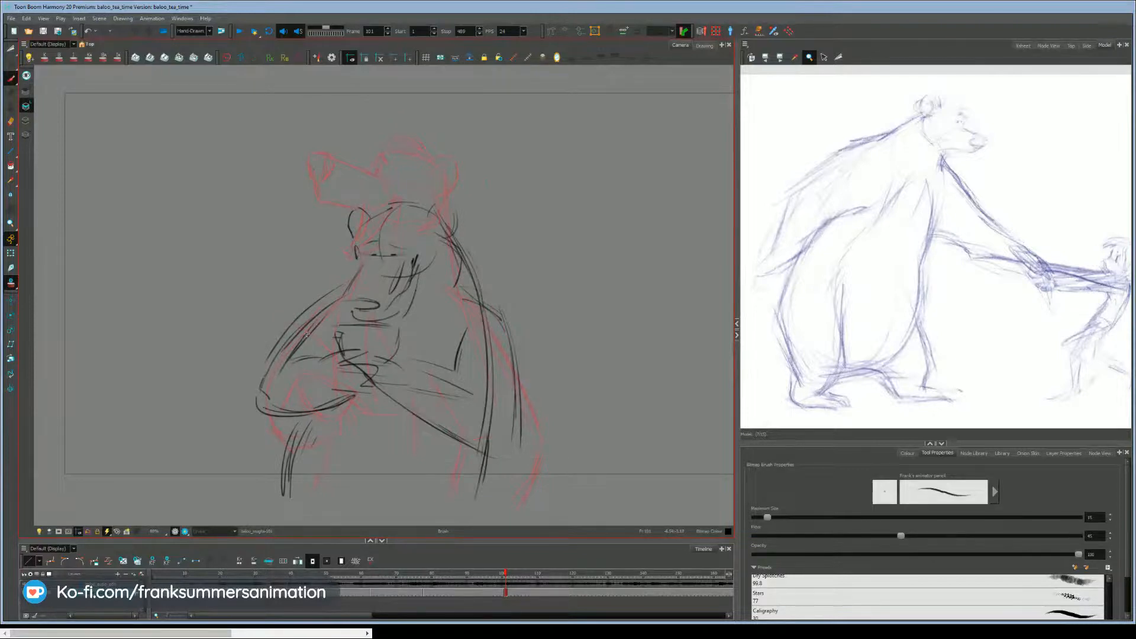
pyautogui.moveTo(359, 269)
pyautogui.mouseDown()
pyautogui.moveTo(267, 360)
pyautogui.moveTo(357, 286)
pyautogui.mouseUp()
pyautogui.press(',')
pyautogui.press('.')
pyautogui.moveTo(262, 388); pyautogui.dragTo(334, 292)
pyautogui.moveTo(276, 416); pyautogui.dragTo(321, 417)
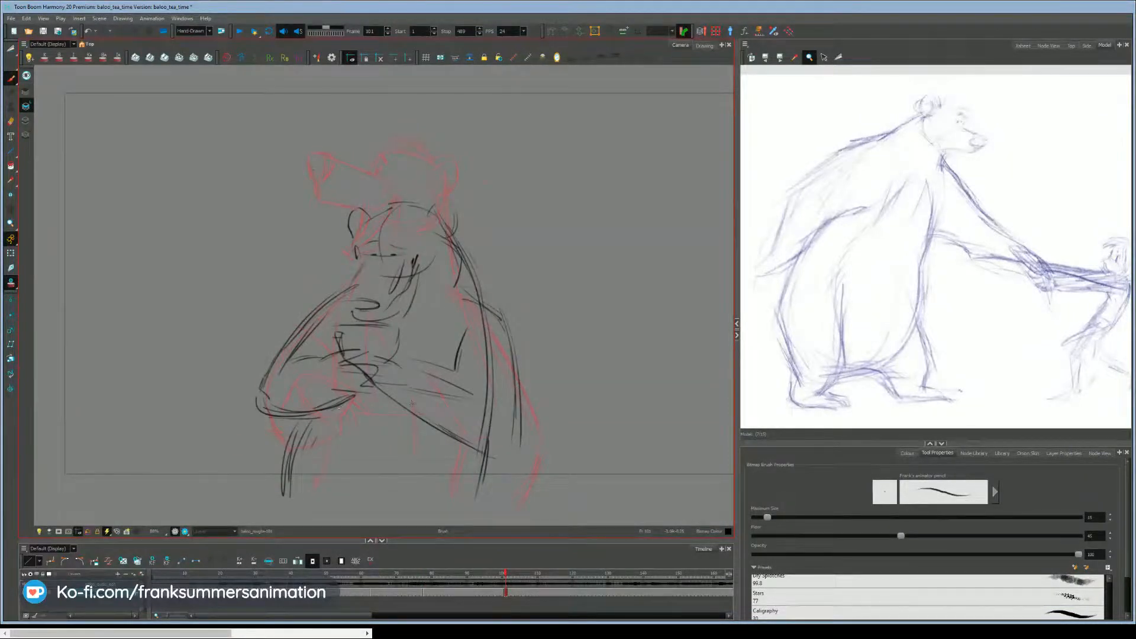
# Close the near elbow with a curved underside, outline the muzzle and nose, and darken the top of the head.
pyautogui.moveTo(417, 414); pyautogui.dragTo(415, 428)
pyautogui.moveTo(355, 297)
pyautogui.mouseDown()
pyautogui.moveTo(367, 264)
pyautogui.moveTo(428, 267)
pyautogui.mouseUp()
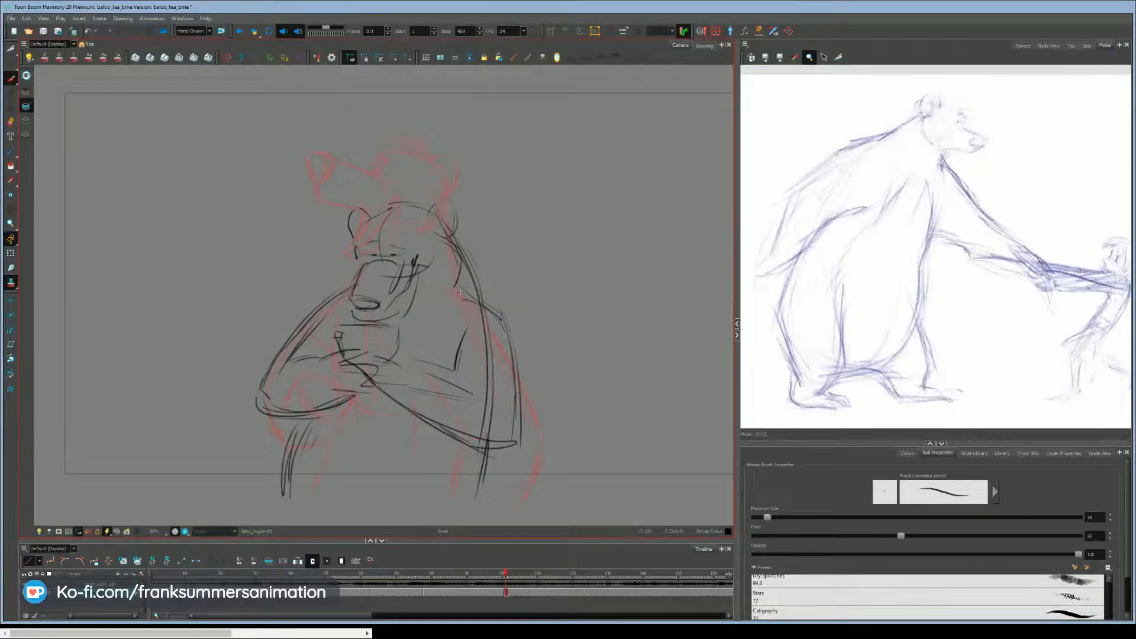
pyautogui.moveTo(433, 212)
pyautogui.mouseDown()
pyautogui.moveTo(381, 206)
pyautogui.moveTo(361, 246)
pyautogui.mouseUp()
# Draw an arrow pointing down at the far shoulder of the drinking pose, and erase it.
pyautogui.moveTo(238, 214); pyautogui.dragTo(320, 287)
pyautogui.moveTo(304, 240); pyautogui.dragTo(320, 287)
pyautogui.moveTo(273, 267); pyautogui.dragTo(319, 287)
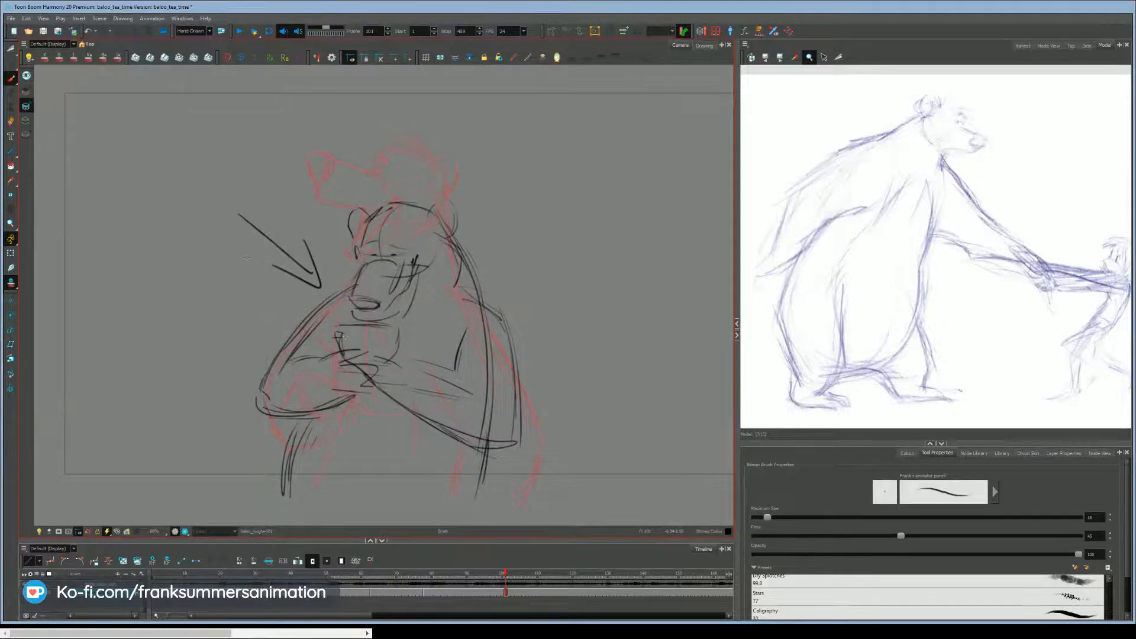
pyautogui.press('e')
pyautogui.moveTo(304, 241)
pyautogui.mouseDown()
pyautogui.moveTo(308, 281)
pyautogui.moveTo(239, 214)
pyautogui.mouseUp()
# Sketch a diagram of four frame boxes with lines running through them above the bear, and cut it out again.
pyautogui.moveTo(159, 115)
pyautogui.mouseDown()
pyautogui.moveTo(110, 160)
pyautogui.moveTo(171, 108)
pyautogui.moveTo(251, 174)
pyautogui.moveTo(193, 118)
pyautogui.mouseUp()
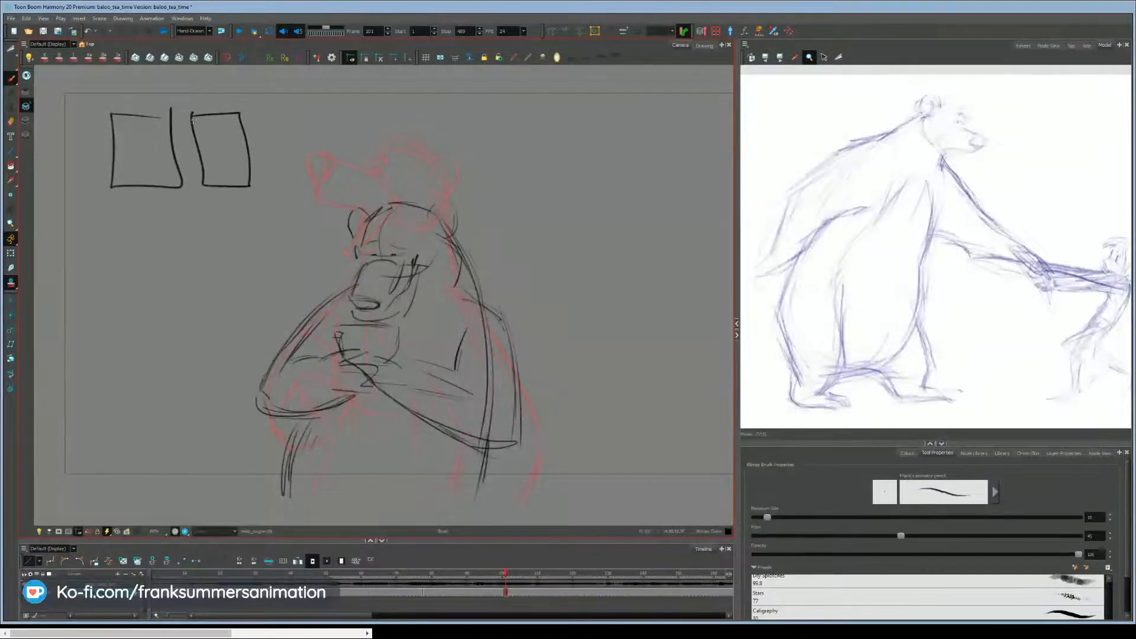
pyautogui.moveTo(267, 114)
pyautogui.mouseDown()
pyautogui.moveTo(271, 187)
pyautogui.moveTo(264, 114)
pyautogui.moveTo(376, 185)
pyautogui.moveTo(330, 110)
pyautogui.mouseUp()
pyautogui.moveTo(140, 148); pyautogui.dragTo(370, 155)
pyautogui.moveTo(113, 136); pyautogui.dragTo(375, 152)
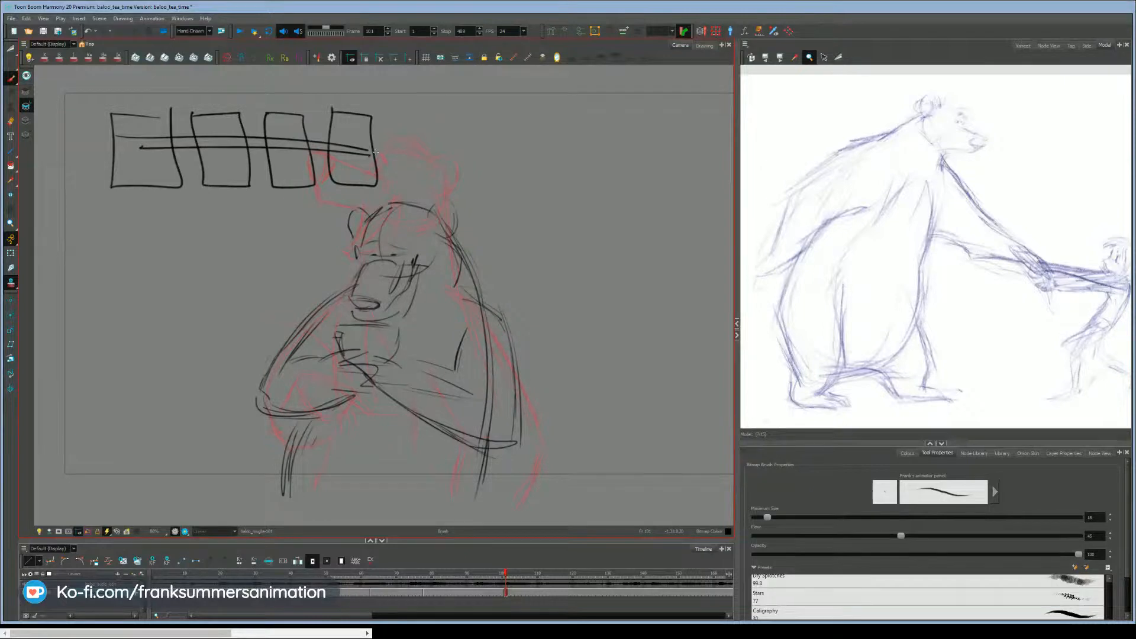
pyautogui.click(11, 49)
pyautogui.moveTo(87, 107)
pyautogui.mouseDown()
pyautogui.moveTo(395, 166)
pyautogui.moveTo(384, 186)
pyautogui.moveTo(96, 209)
pyautogui.moveTo(81, 148)
pyautogui.mouseUp()
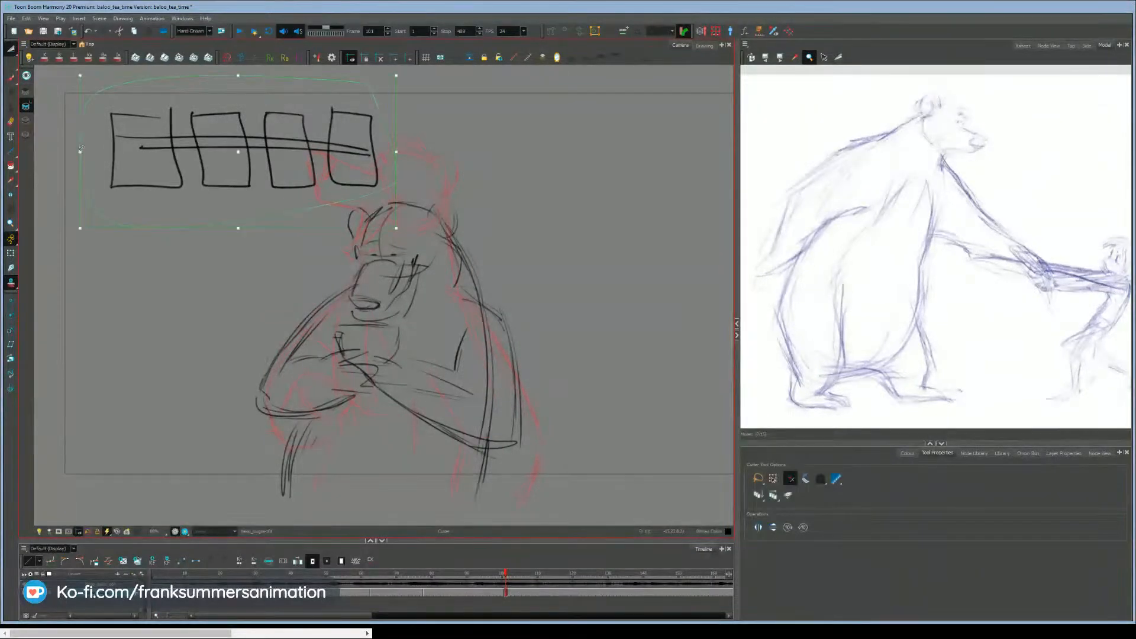
pyautogui.press('Delete')
# Switch back to the brush and darken the lower torso sides, the back of the neck and the side of the muzzle.
pyautogui.scroll(-1, 230, 432)
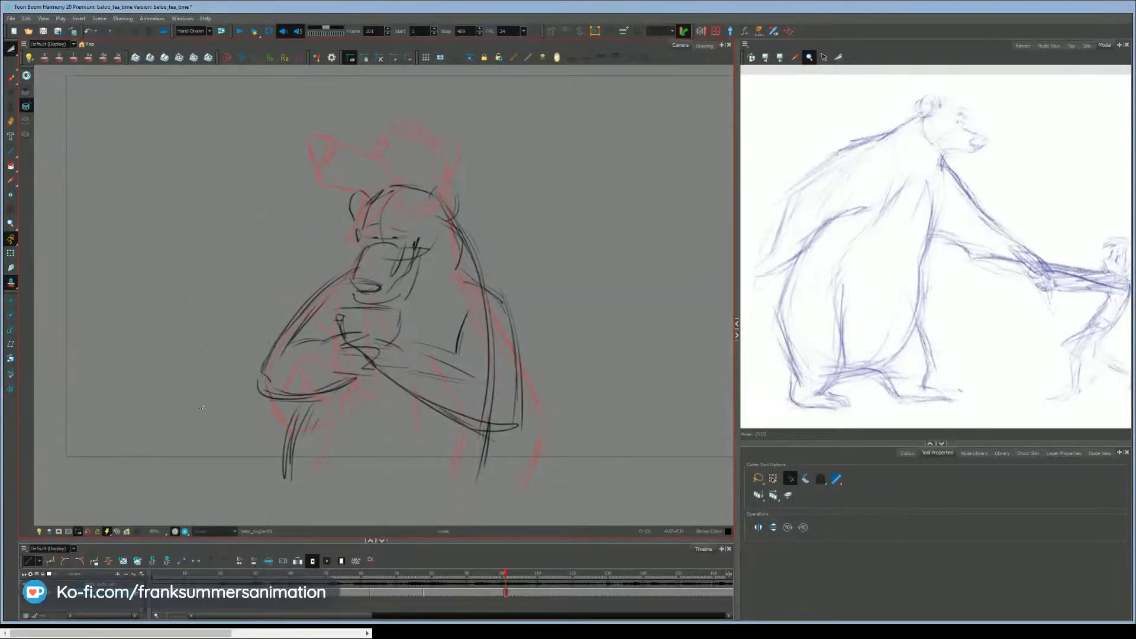
pyautogui.hotkey('alt', 'b')
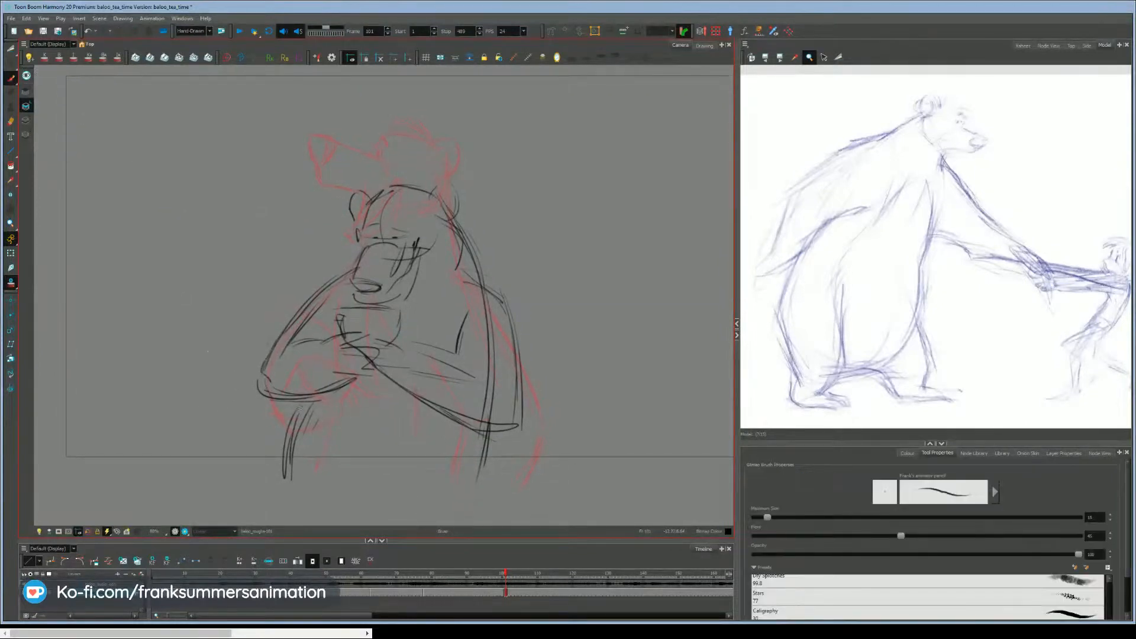
pyautogui.moveTo(314, 396); pyautogui.dragTo(294, 454)
pyautogui.moveTo(486, 424); pyautogui.dragTo(481, 470)
pyautogui.moveTo(475, 272)
pyautogui.mouseDown()
pyautogui.moveTo(448, 208)
pyautogui.moveTo(423, 188)
pyautogui.mouseUp()
pyautogui.moveTo(363, 249); pyautogui.dragTo(351, 279)
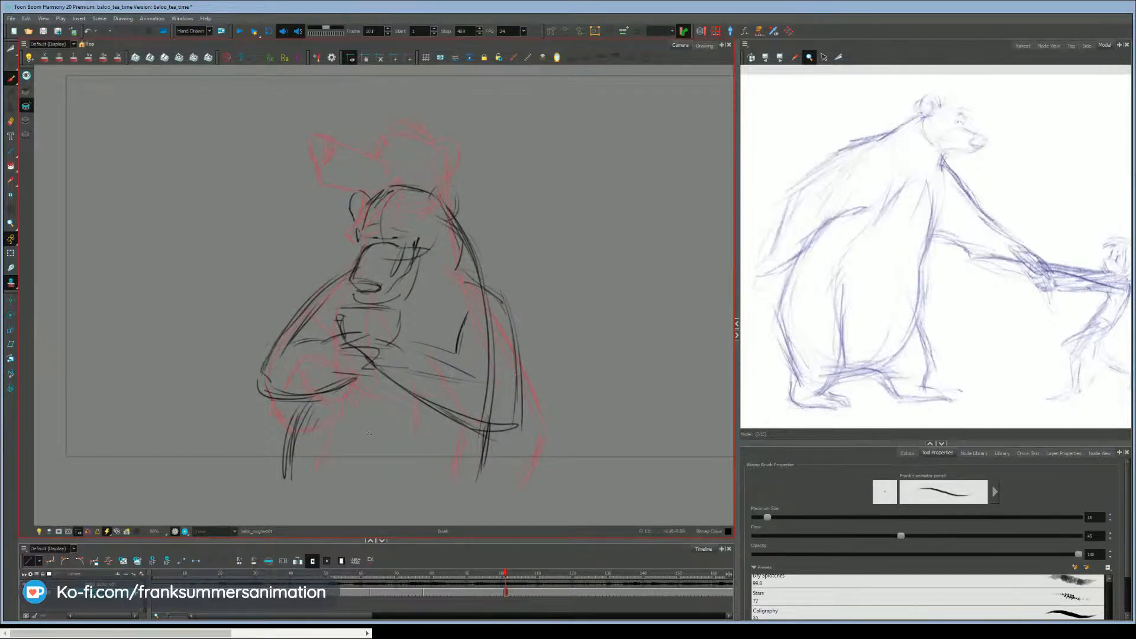
# Add a vertical line on the belly below the far forearm and darken the near arm's outer edge, flipping against the previous pose.
pyautogui.moveTo(333, 436)
pyautogui.mouseDown()
pyautogui.moveTo(380, 456)
pyautogui.moveTo(358, 389)
pyautogui.moveTo(424, 355)
pyautogui.mouseUp()
pyautogui.moveTo(294, 357)
pyautogui.mouseDown()
pyautogui.moveTo(322, 414)
pyautogui.moveTo(317, 393)
pyautogui.mouseUp()
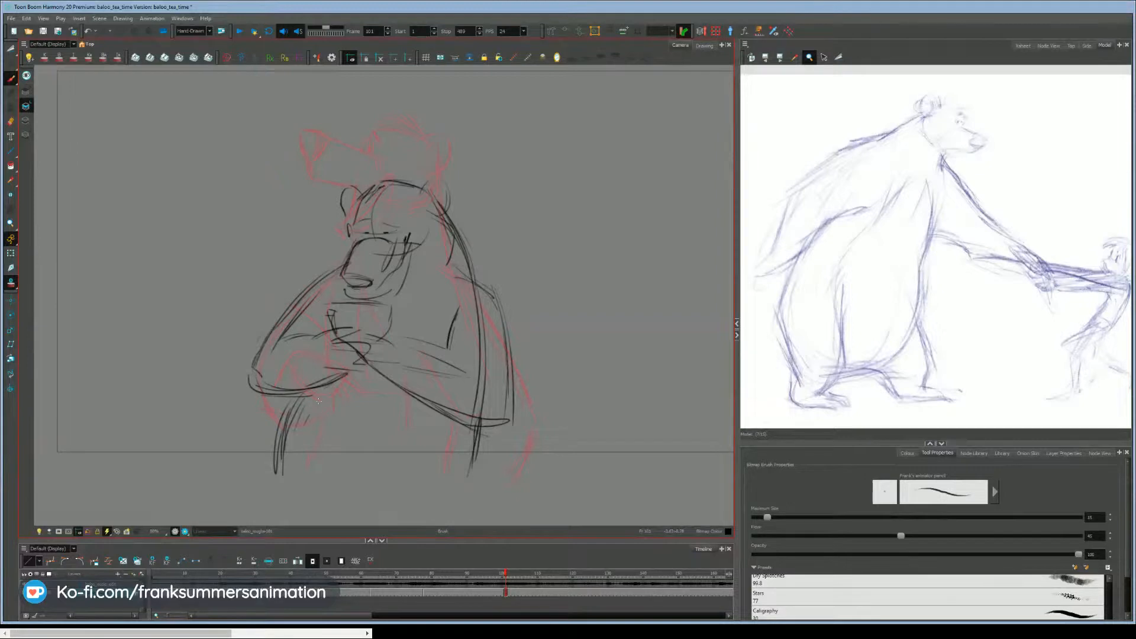
pyautogui.moveTo(383, 456); pyautogui.dragTo(375, 451)
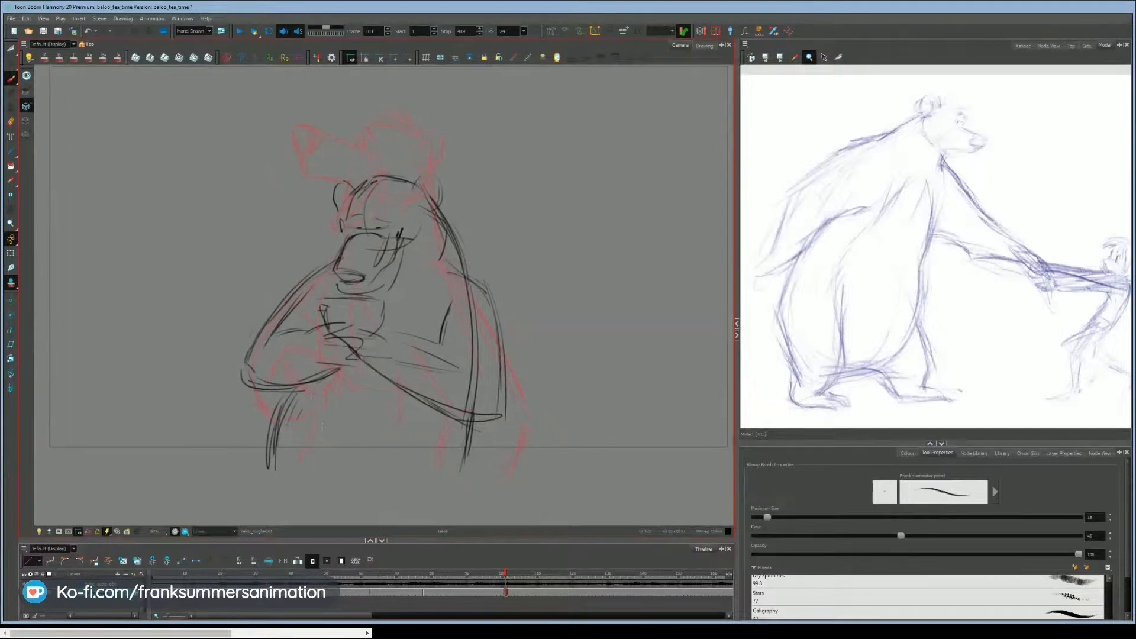
pyautogui.moveTo(331, 400); pyautogui.dragTo(324, 446)
pyautogui.moveTo(217, 414); pyautogui.dragTo(226, 412)
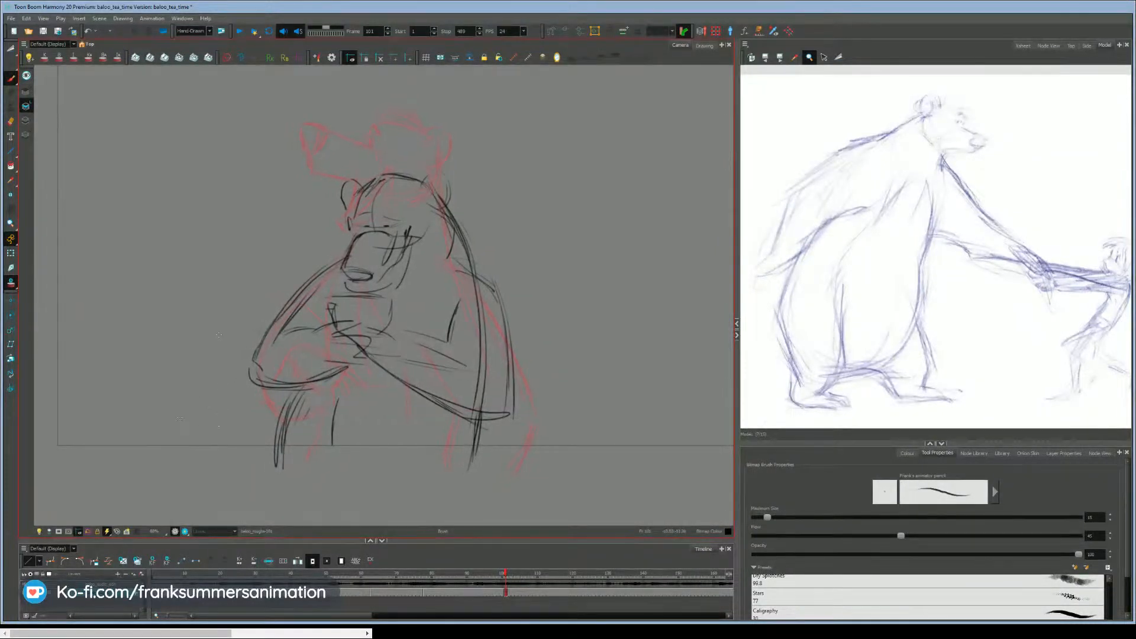
pyautogui.press('f')
pyautogui.press('g')
pyautogui.moveTo(510, 418); pyautogui.dragTo(506, 366)
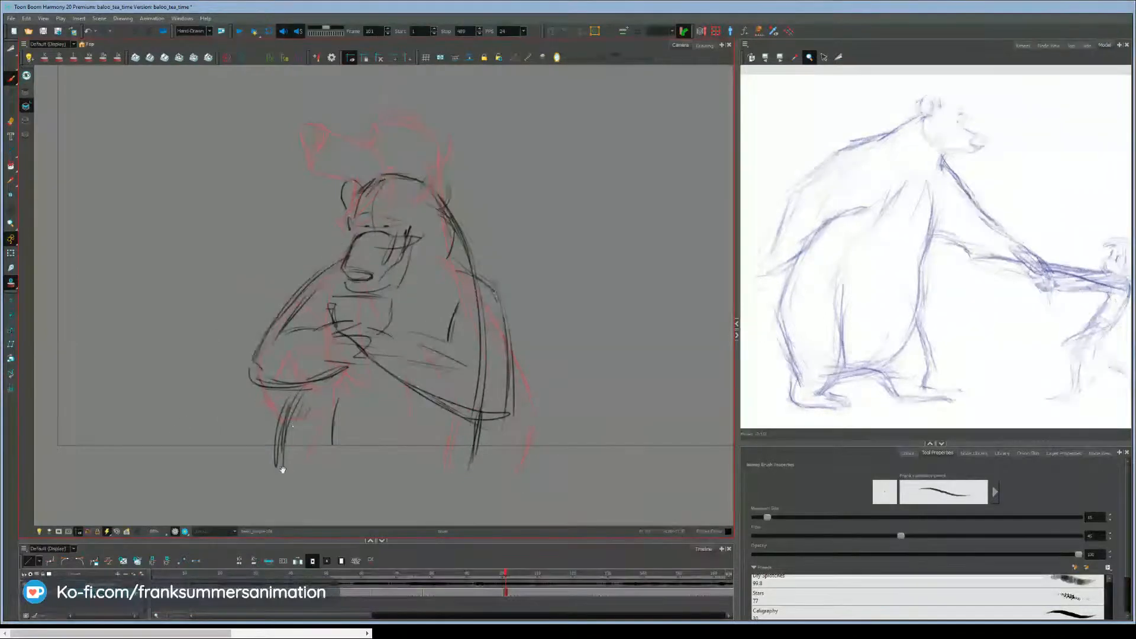
# Darken the near arm of the drinking pose along its outer edge, the underside of the elbow and the top of the forearm.
pyautogui.moveTo(282, 466)
pyautogui.mouseDown()
pyautogui.moveTo(268, 474)
pyautogui.moveTo(288, 487)
pyautogui.mouseUp()
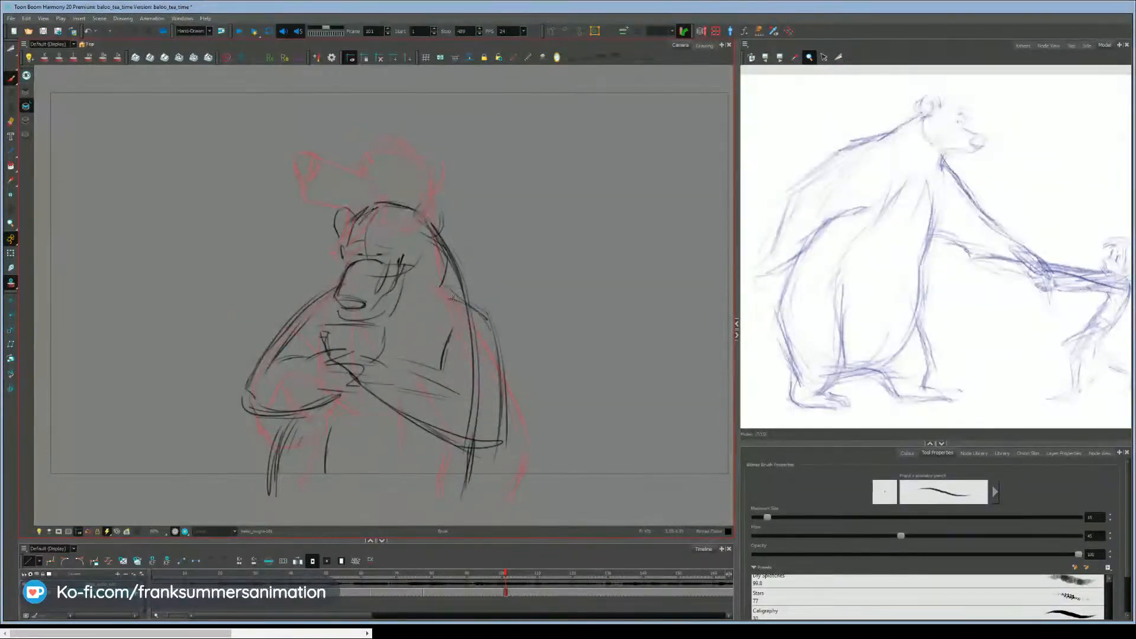
pyautogui.moveTo(499, 353); pyautogui.dragTo(507, 445)
pyautogui.moveTo(422, 418); pyautogui.dragTo(498, 444)
pyautogui.moveTo(393, 401); pyautogui.dragTo(407, 411)
pyautogui.moveTo(392, 366); pyautogui.dragTo(476, 416)
# Strengthen the upper contour of both forearms and darken the torso side below the far elbow.
pyautogui.moveTo(303, 361); pyautogui.dragTo(283, 362)
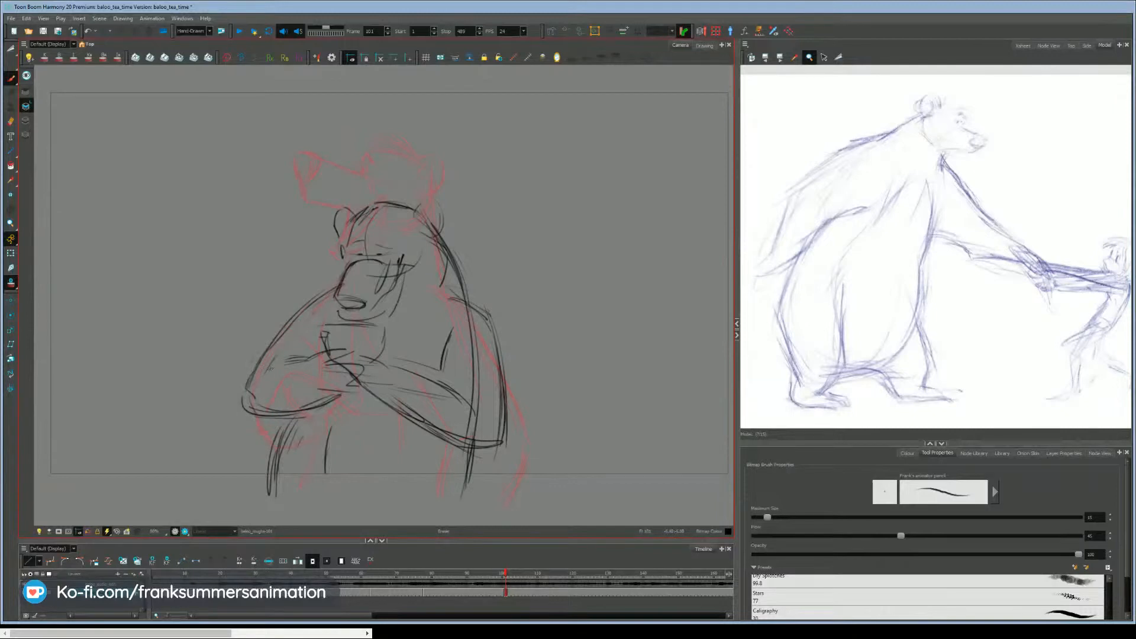
pyautogui.moveTo(308, 356); pyautogui.dragTo(274, 367)
pyautogui.moveTo(414, 362); pyautogui.dragTo(467, 397)
pyautogui.moveTo(292, 415); pyautogui.dragTo(276, 476)
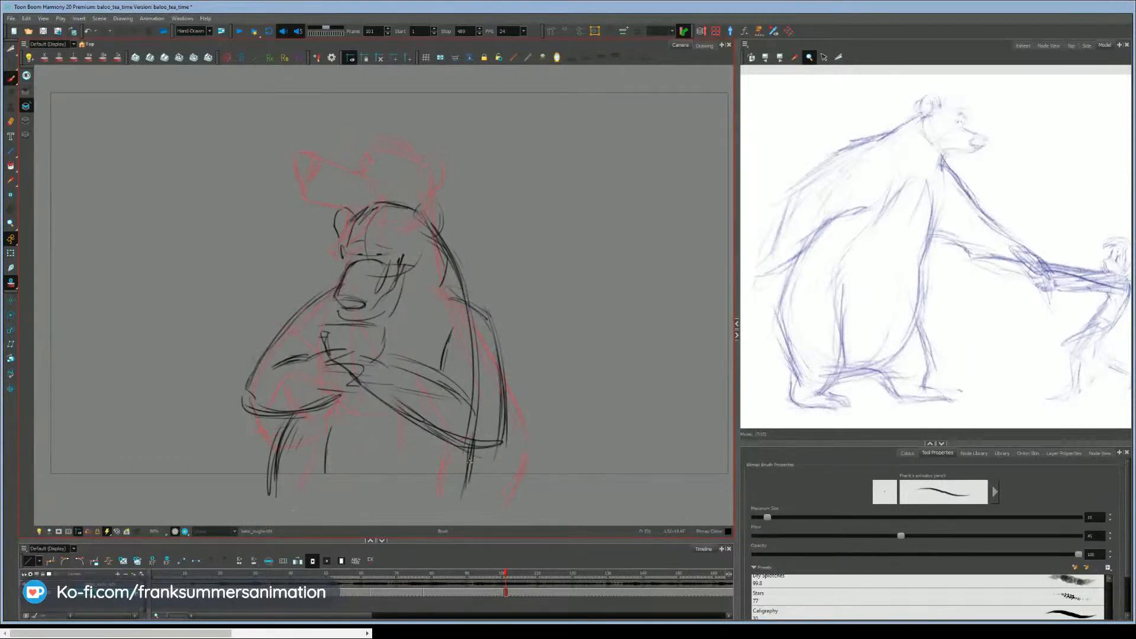
pyautogui.moveTo(280, 445); pyautogui.dragTo(277, 473)
pyautogui.click(241, 616)
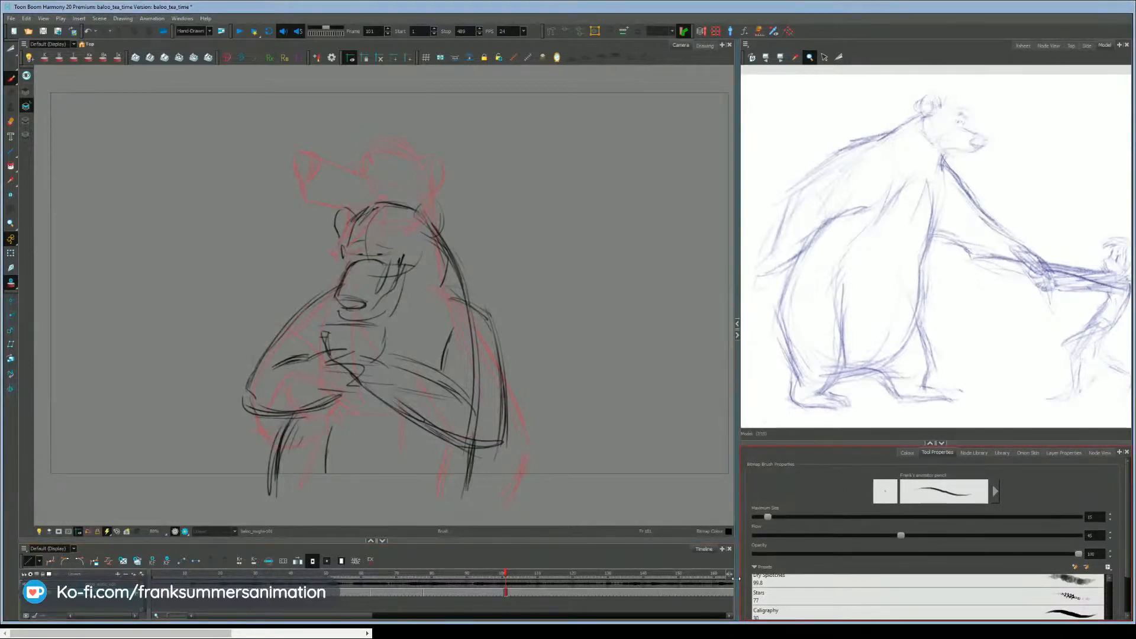
# Sketch short tufts of hair across the top of the head beside the far ear, and save the scene.
pyautogui.moveTo(197, 424); pyautogui.dragTo(156, 393)
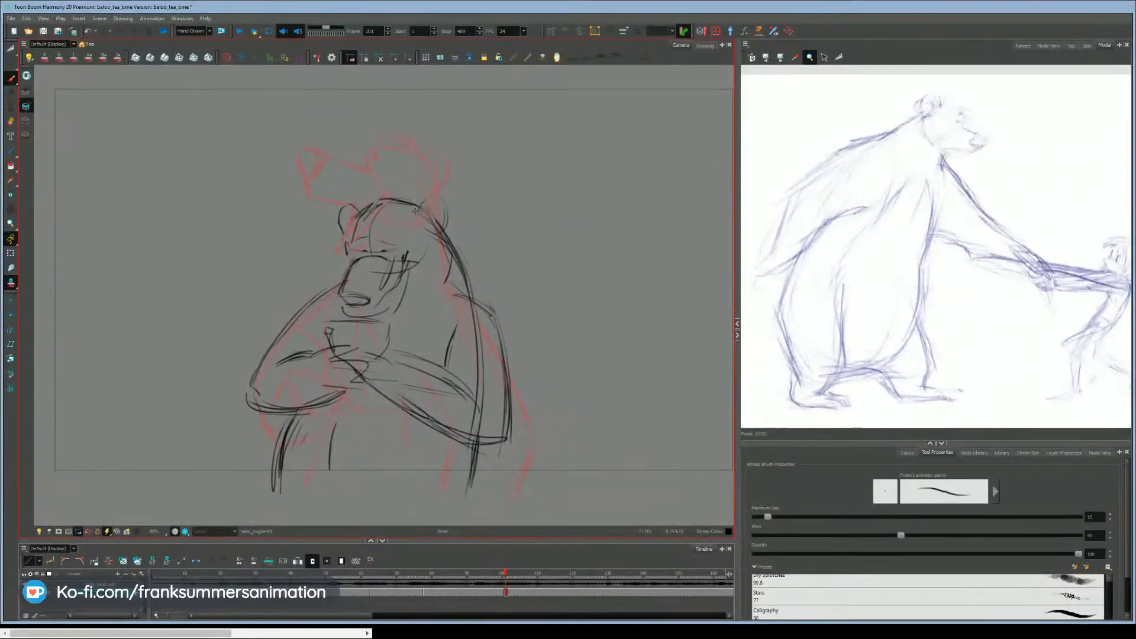
pyautogui.moveTo(413, 209)
pyautogui.mouseDown()
pyautogui.moveTo(378, 202)
pyautogui.moveTo(397, 206)
pyautogui.moveTo(347, 216)
pyautogui.moveTo(363, 232)
pyautogui.mouseUp()
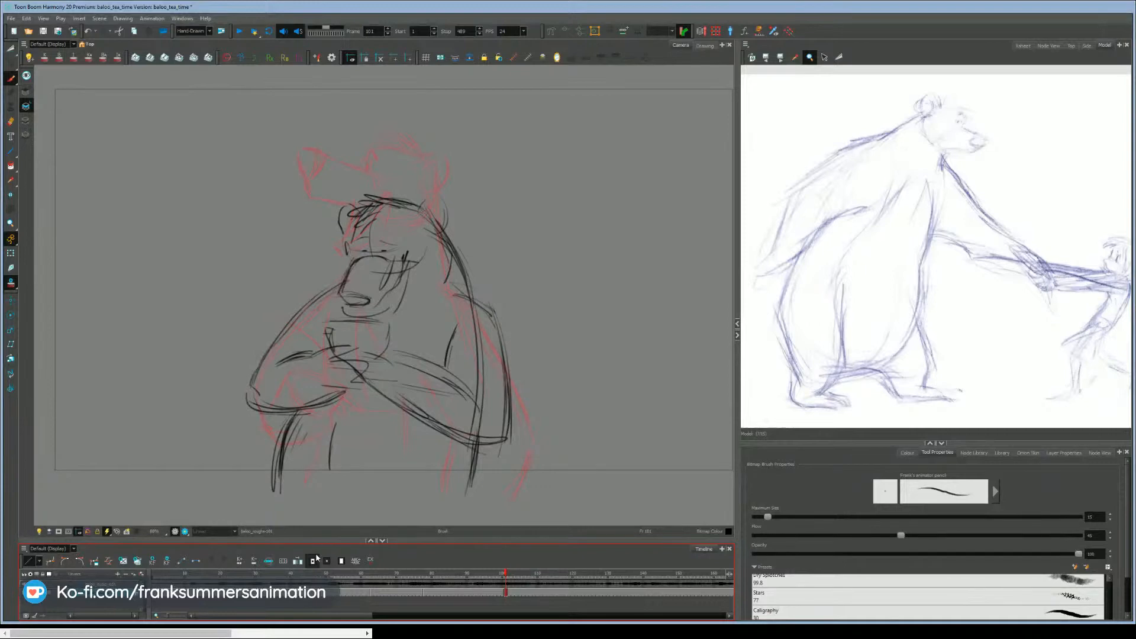
pyautogui.hotkey('ctrl', 's')
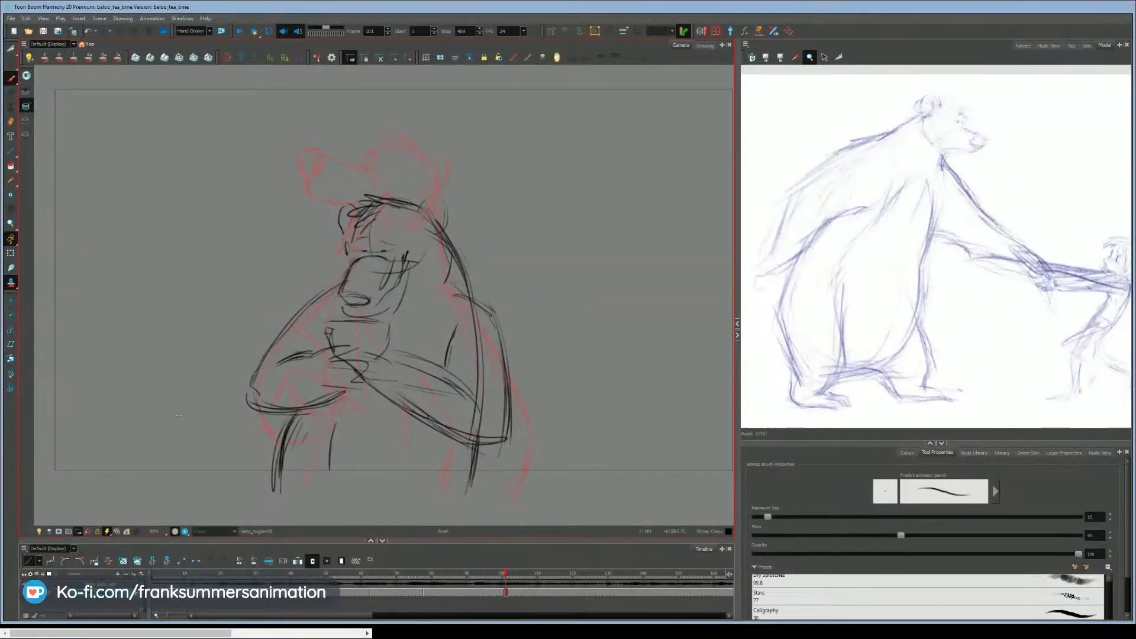
pyautogui.moveTo(140, 465); pyautogui.dragTo(126, 480)
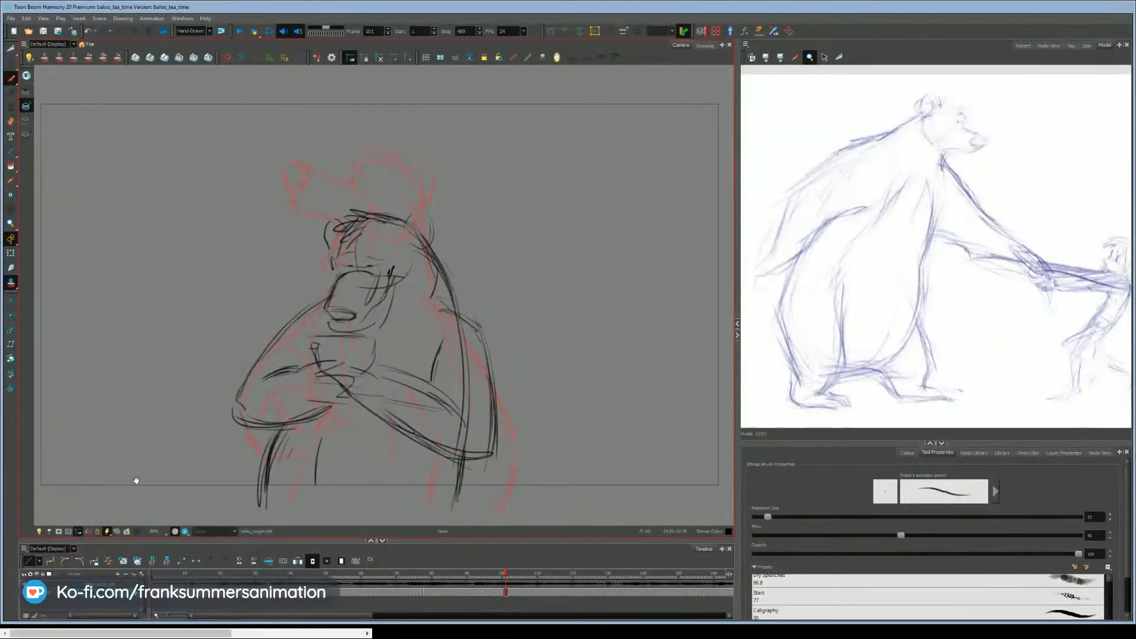
pyautogui.moveTo(136, 472); pyautogui.dragTo(134, 477)
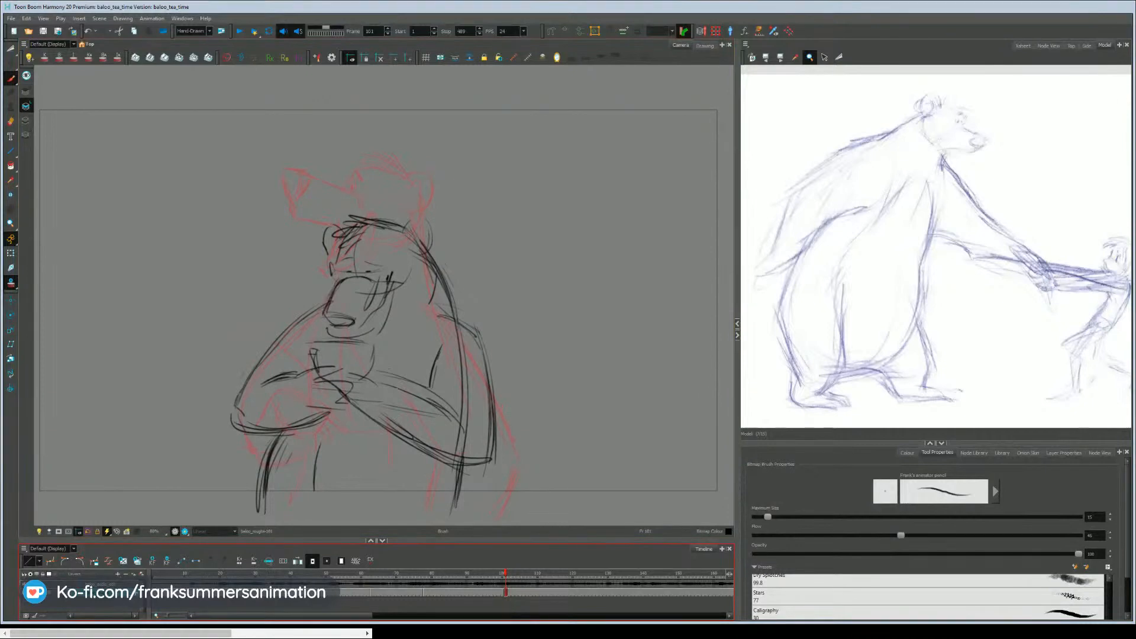